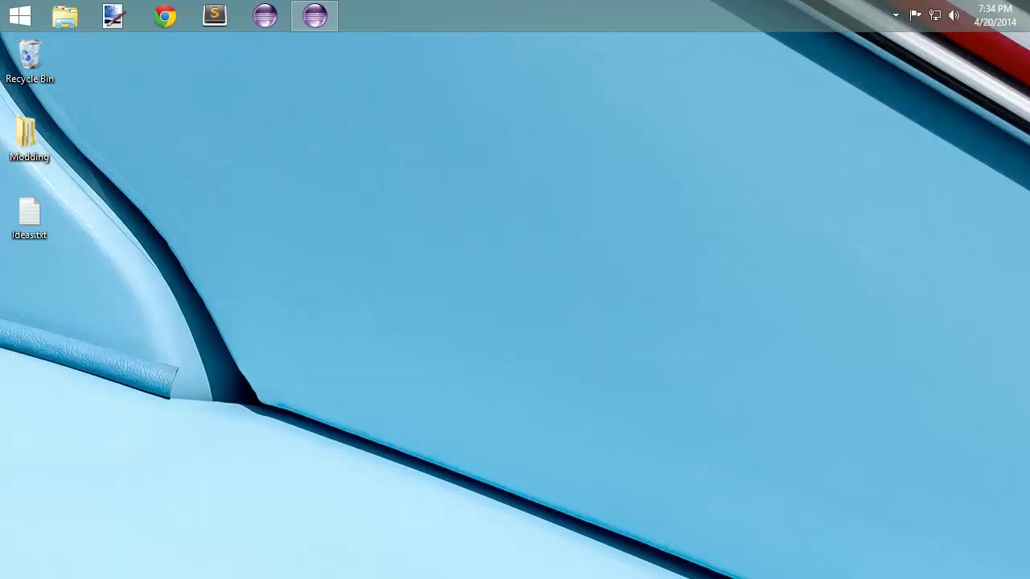
Find Techne among the installed applications and launch it.
{"action": "key", "text": "super"}
{"action": "type", "text": "techne"}
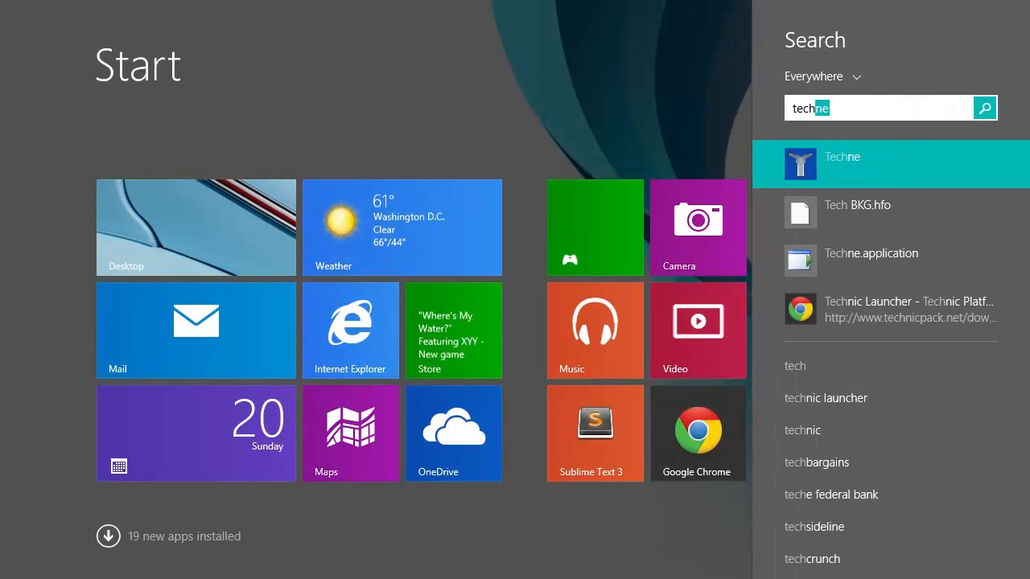
{"action": "key", "text": "Return"}
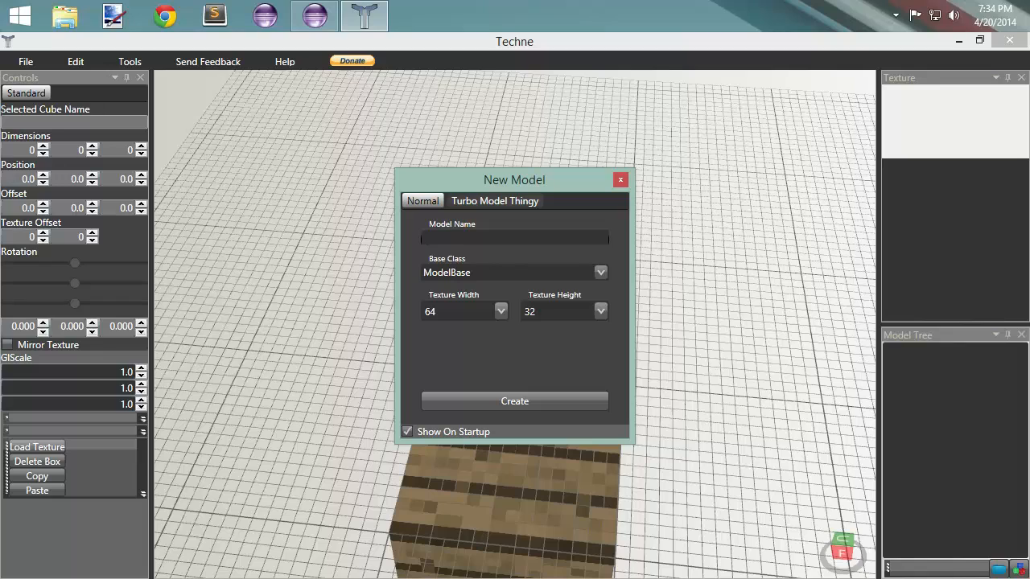
Create a new model named ObsidianTable with a texture height of 64.
{"action": "type", "text": "ObsidianTable"}
{"action": "left_click", "coordinate": [600, 312]}
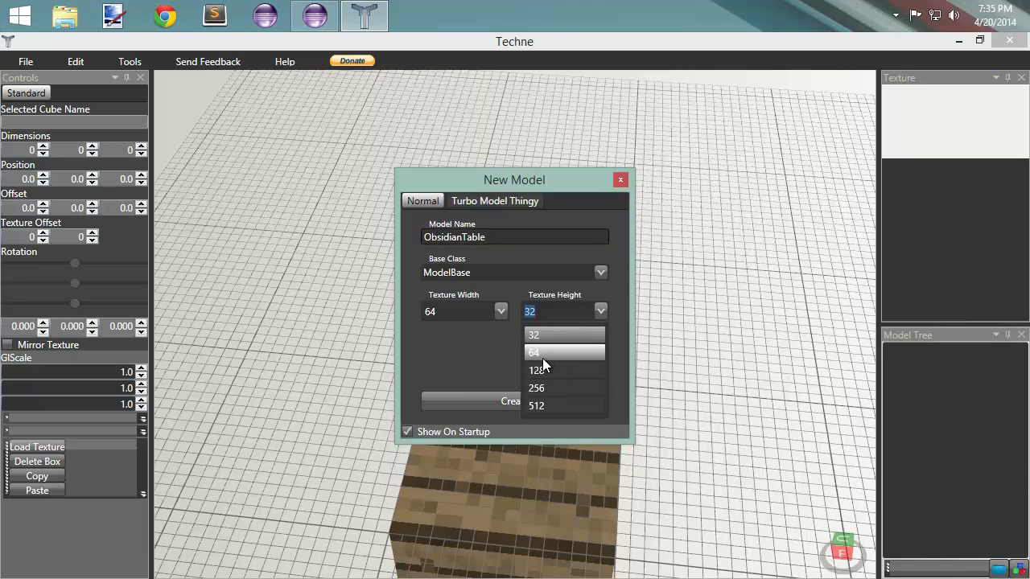
{"action": "left_click", "coordinate": [543, 357]}
{"action": "left_click", "coordinate": [481, 403]}
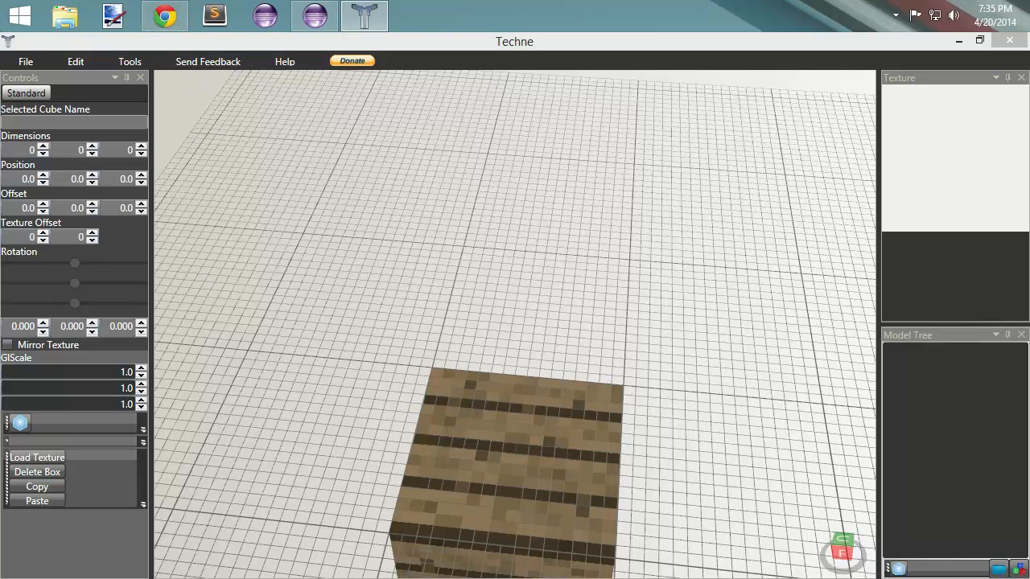
Switch to Chrome, search the web for Techne, and open the Techne Online download page.
{"action": "left_click", "coordinate": [165, 16]}
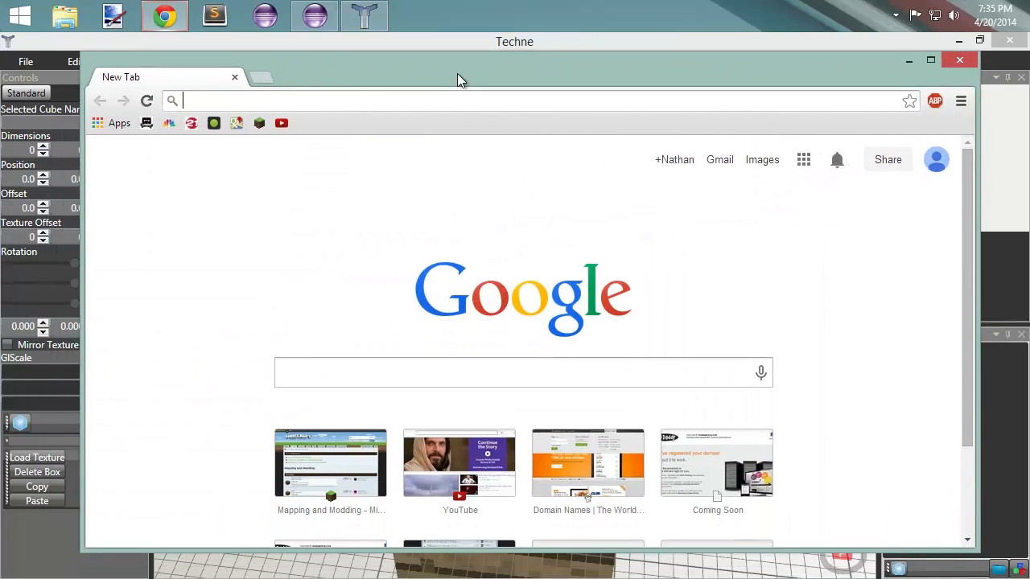
{"action": "double_click", "coordinate": [456, 73]}
{"action": "scroll", "coordinate": [370, 153], "scroll_direction": "down", "scroll_amount": 1}
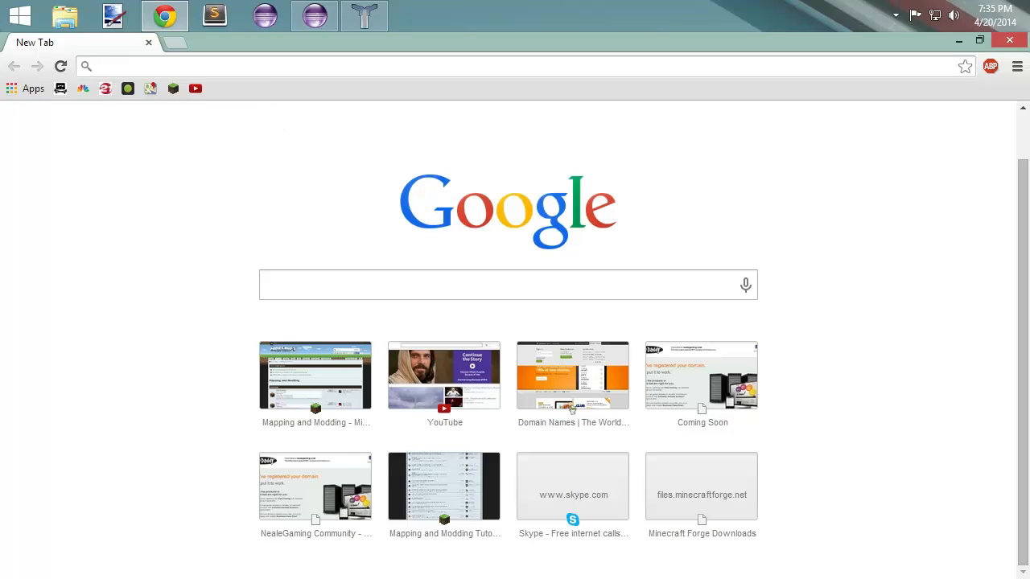
{"action": "type", "text": "tehcne"}
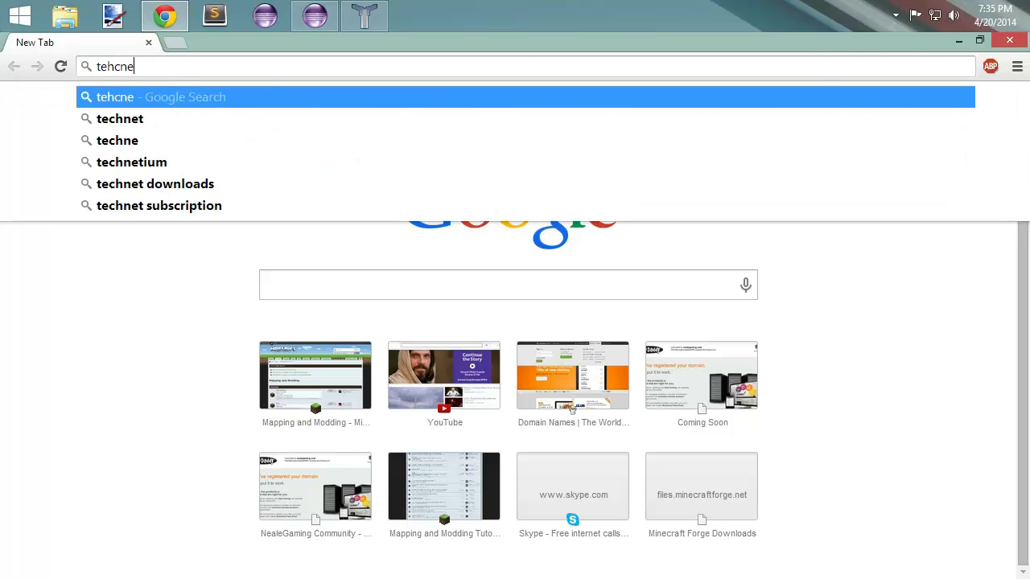
{"action": "key", "text": "Return"}
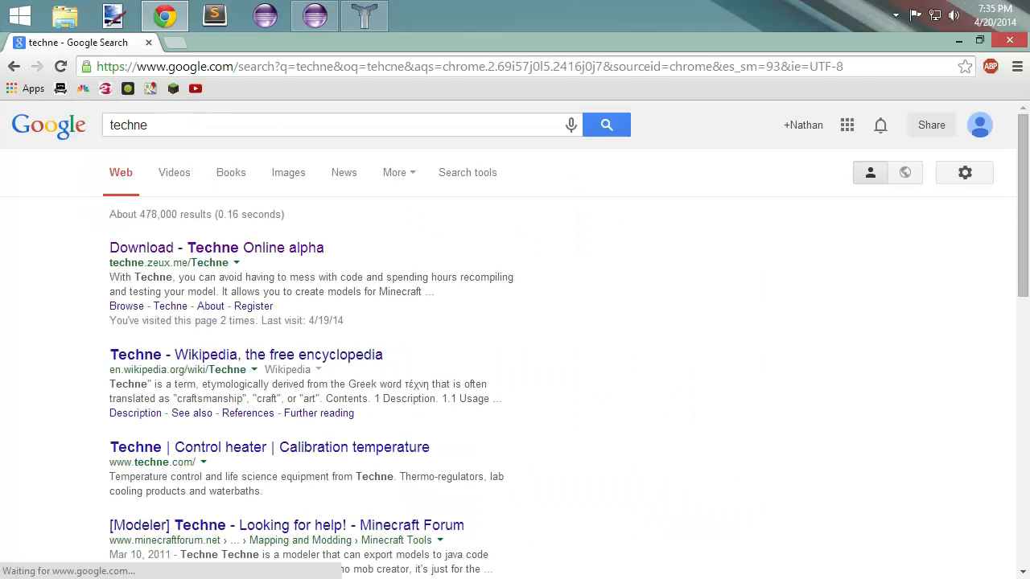
{"action": "left_click", "coordinate": [201, 254]}
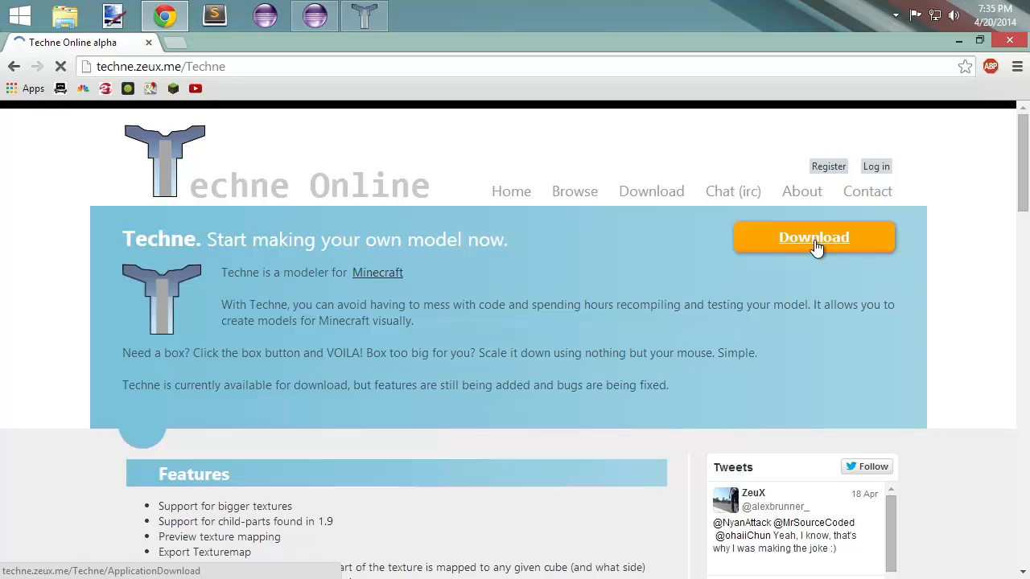
Look through the Techne page's feature list and close the browser to return to Techne.
{"action": "scroll", "coordinate": [482, 275], "scroll_direction": "down", "scroll_amount": 1}
{"action": "scroll", "coordinate": [481, 275], "scroll_direction": "down", "scroll_amount": 3}
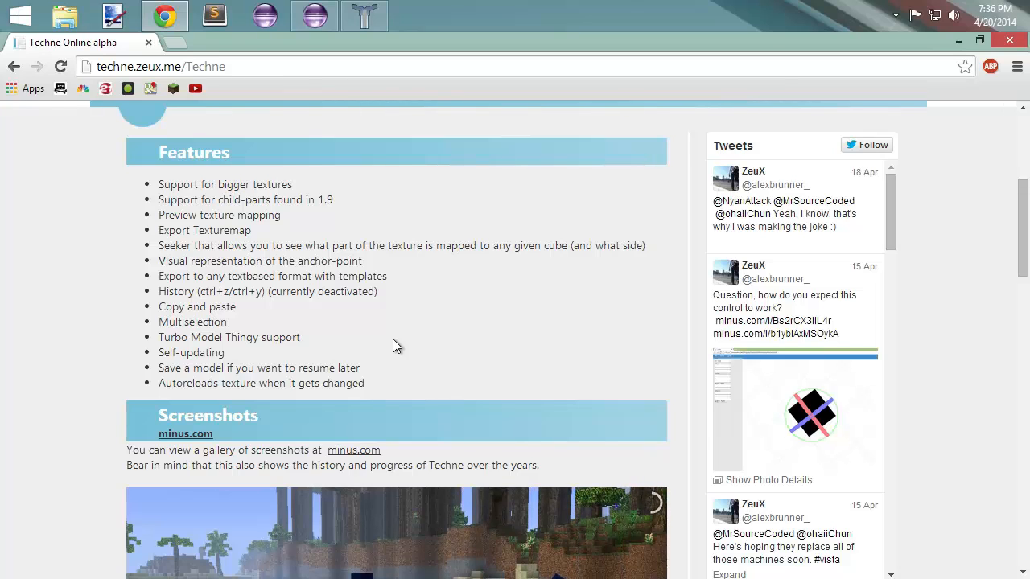
{"action": "scroll", "coordinate": [392, 339], "scroll_direction": "up", "scroll_amount": 4}
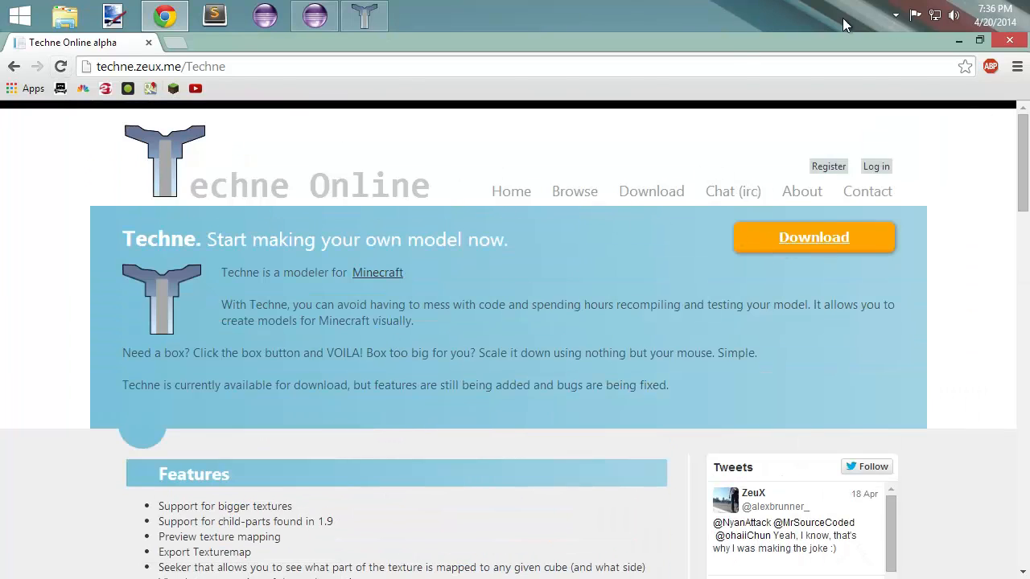
{"action": "left_click", "coordinate": [1018, 45]}
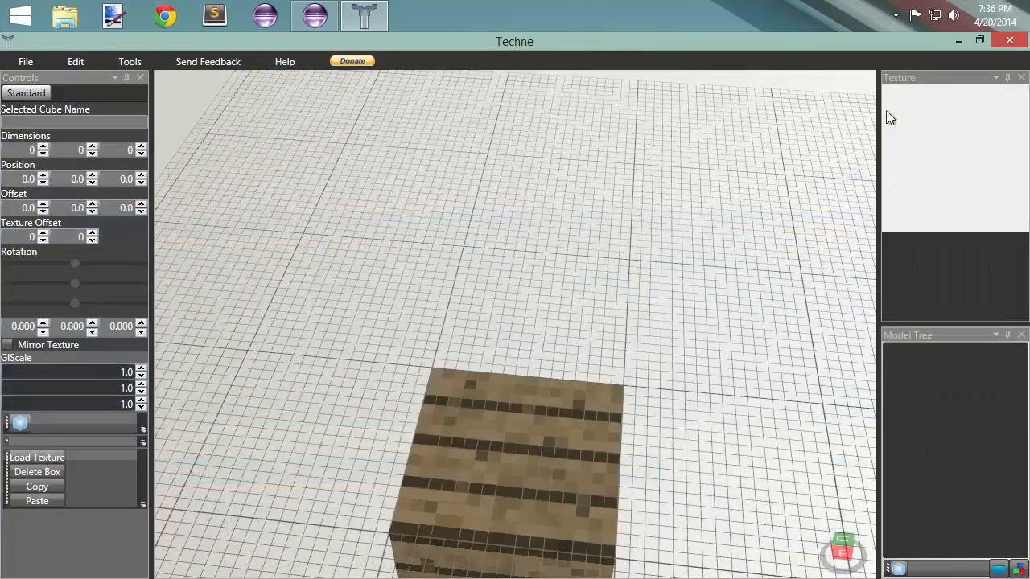
Start a new project with a normal model named ObsidianTable, using the 64 by 32 texture size and ModelBase class.
{"action": "right_click_drag", "start_coordinate": [733, 370], "coordinate": [36, 37]}
{"action": "left_click", "coordinate": [26, 62]}
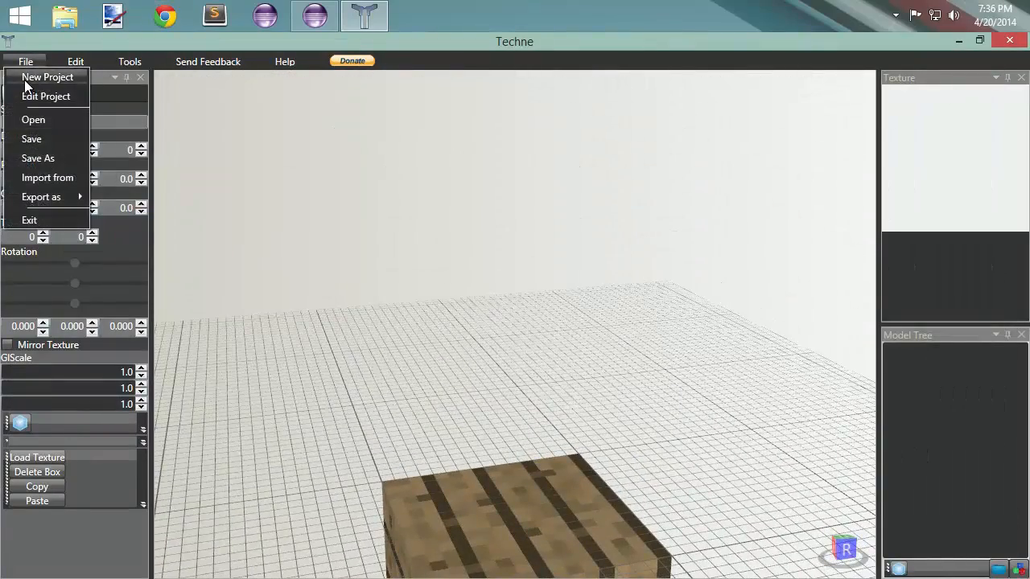
{"action": "left_click", "coordinate": [32, 78]}
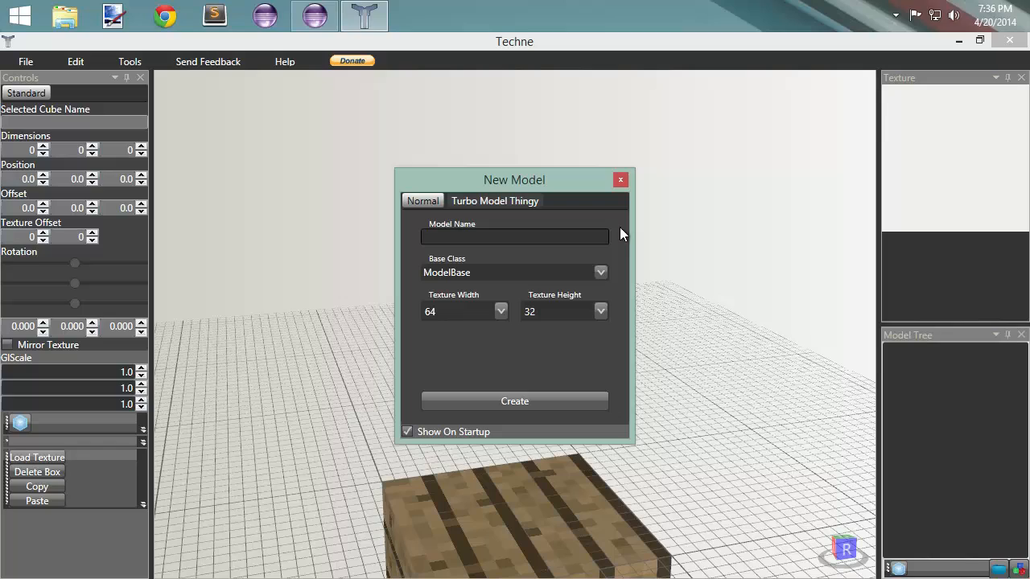
{"action": "left_click", "coordinate": [482, 197]}
{"action": "left_click", "coordinate": [412, 202]}
{"action": "type", "text": "Obsidia"}
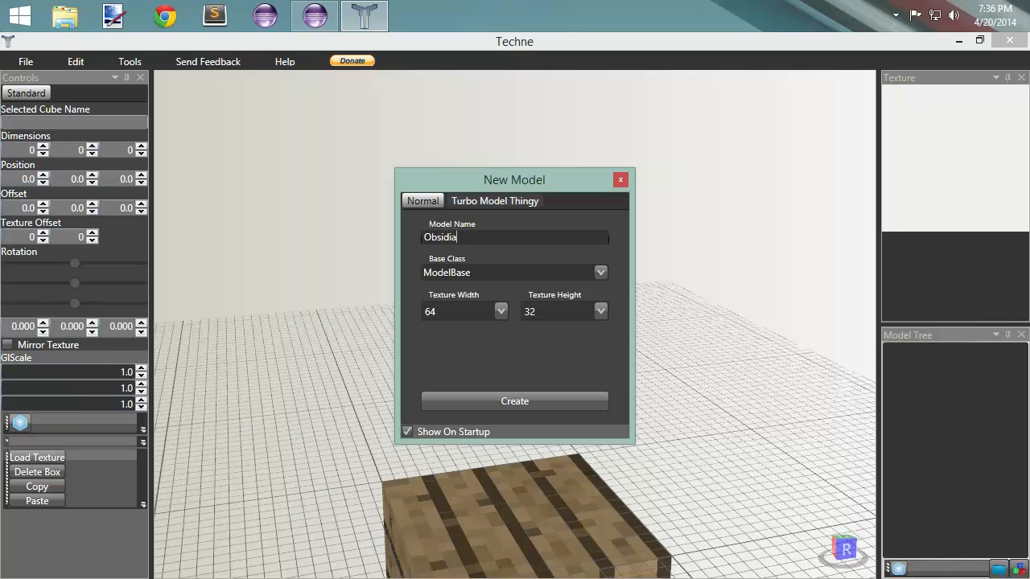
{"action": "type", "text": "nTable"}
{"action": "left_click", "coordinate": [522, 398]}
Examine the wooden reference block and ground grid from several angles and distances, including the left view.
{"action": "right_click_drag", "start_coordinate": [407, 357], "coordinate": [434, 348]}
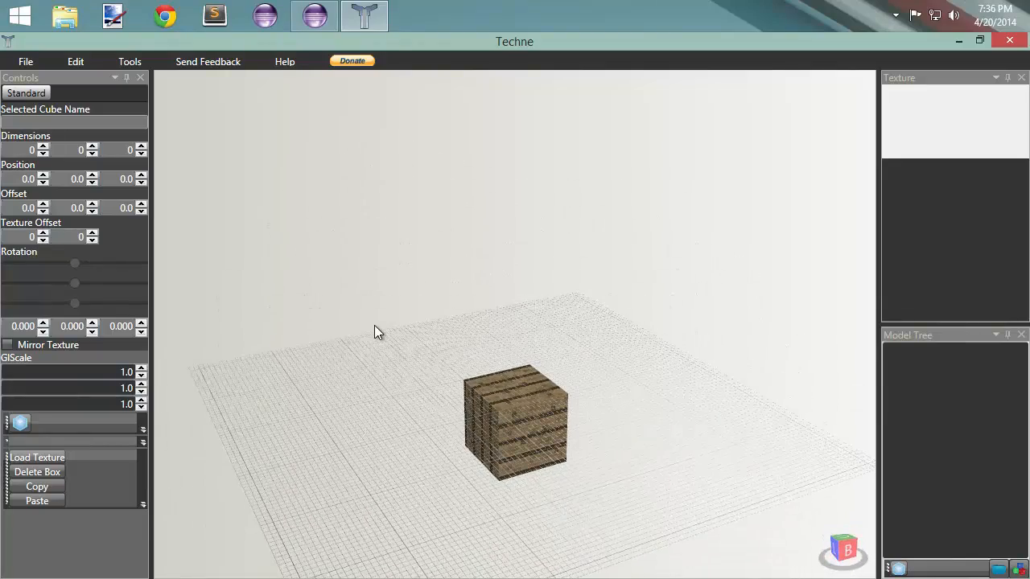
{"action": "right_click_drag", "start_coordinate": [375, 330], "coordinate": [543, 384]}
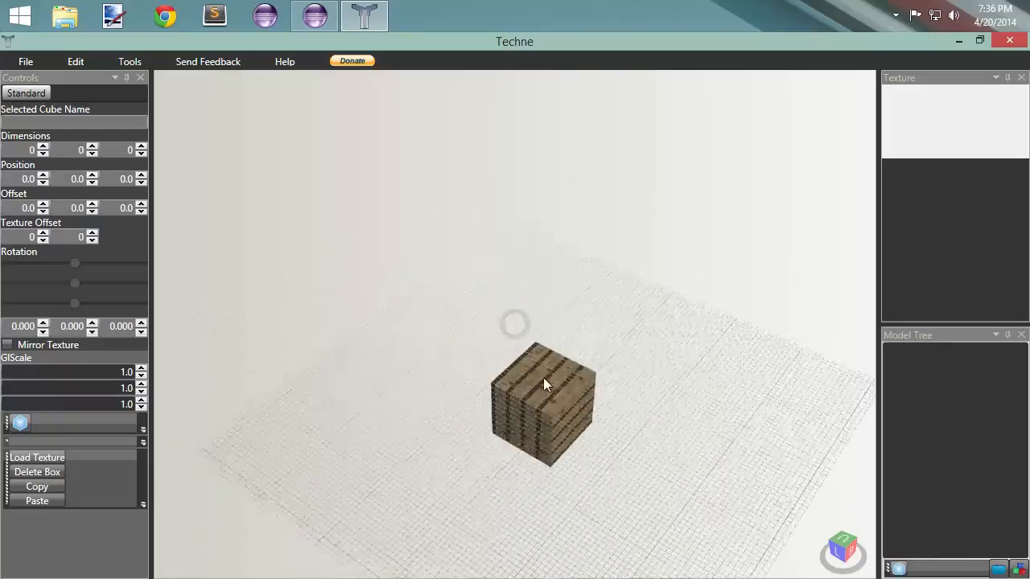
{"action": "middle_click_drag", "start_coordinate": [543, 378], "coordinate": [534, 334]}
{"action": "scroll", "coordinate": [533, 334], "scroll_direction": "up", "scroll_amount": 8}
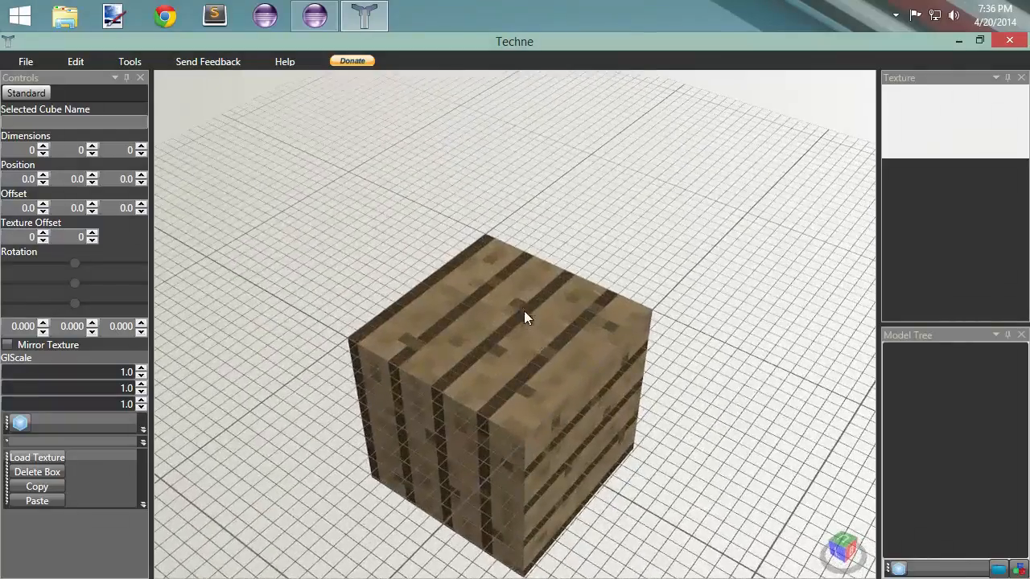
{"action": "scroll", "coordinate": [524, 312], "scroll_direction": "down", "scroll_amount": 5}
{"action": "mouse_move", "coordinate": [522, 306]}
{"action": "right_mouse_down"}
{"action": "mouse_move", "coordinate": [458, 334]}
{"action": "mouse_move", "coordinate": [521, 381]}
{"action": "right_mouse_up"}
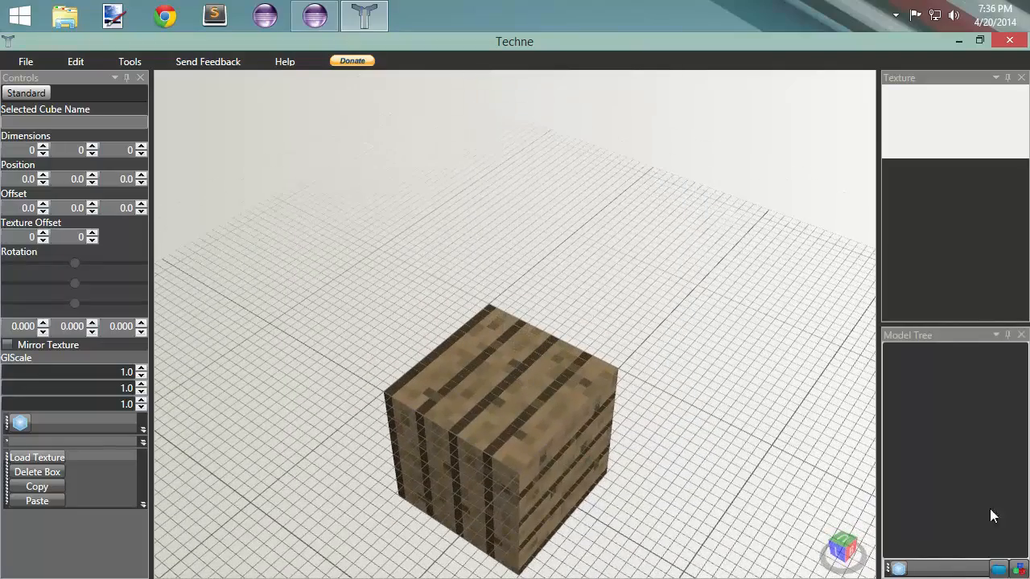
{"action": "left_click", "coordinate": [846, 557]}
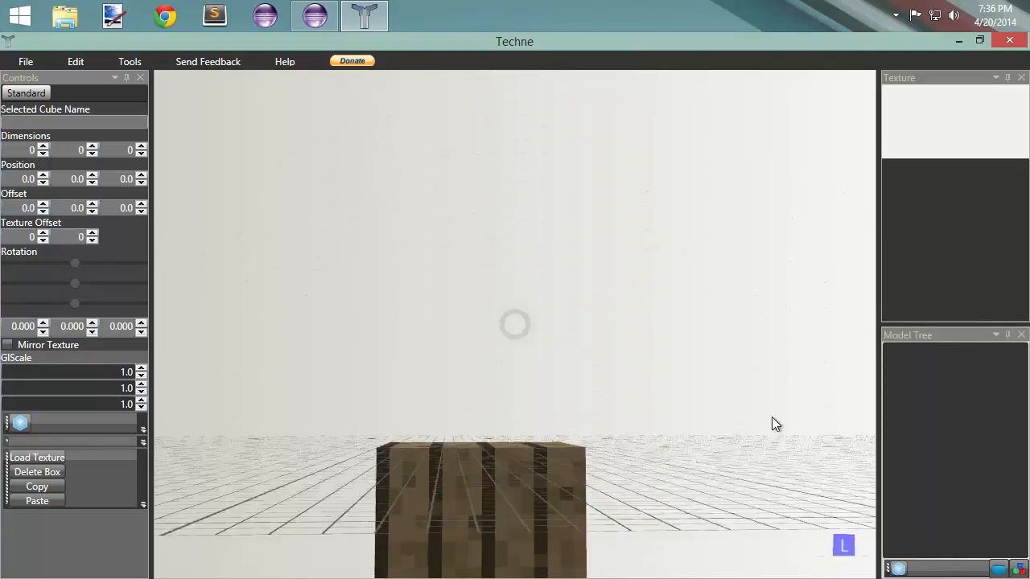
{"action": "mouse_move", "coordinate": [771, 424]}
{"action": "right_mouse_down"}
{"action": "mouse_move", "coordinate": [533, 407]}
{"action": "mouse_move", "coordinate": [690, 410]}
{"action": "mouse_move", "coordinate": [589, 381]}
{"action": "mouse_move", "coordinate": [678, 386]}
{"action": "mouse_move", "coordinate": [512, 381]}
{"action": "mouse_move", "coordinate": [609, 388]}
{"action": "mouse_move", "coordinate": [577, 575]}
{"action": "mouse_move", "coordinate": [611, 252]}
{"action": "mouse_move", "coordinate": [536, 513]}
{"action": "mouse_move", "coordinate": [632, 214]}
{"action": "mouse_move", "coordinate": [502, 405]}
{"action": "mouse_move", "coordinate": [387, 477]}
{"action": "mouse_move", "coordinate": [443, 430]}
{"action": "mouse_move", "coordinate": [617, 416]}
{"action": "mouse_move", "coordinate": [540, 444]}
{"action": "mouse_move", "coordinate": [543, 407]}
{"action": "mouse_move", "coordinate": [486, 404]}
{"action": "mouse_move", "coordinate": [487, 431]}
{"action": "mouse_move", "coordinate": [563, 439]}
{"action": "mouse_move", "coordinate": [535, 440]}
{"action": "mouse_move", "coordinate": [563, 426]}
{"action": "right_mouse_up"}
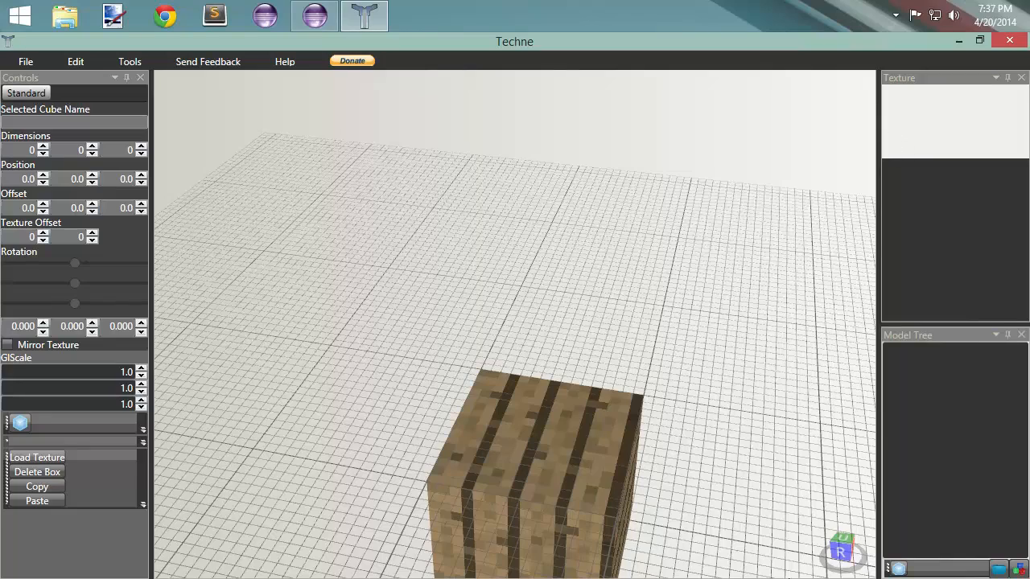
{"action": "right_click_drag", "start_coordinate": [618, 476], "coordinate": [527, 410]}
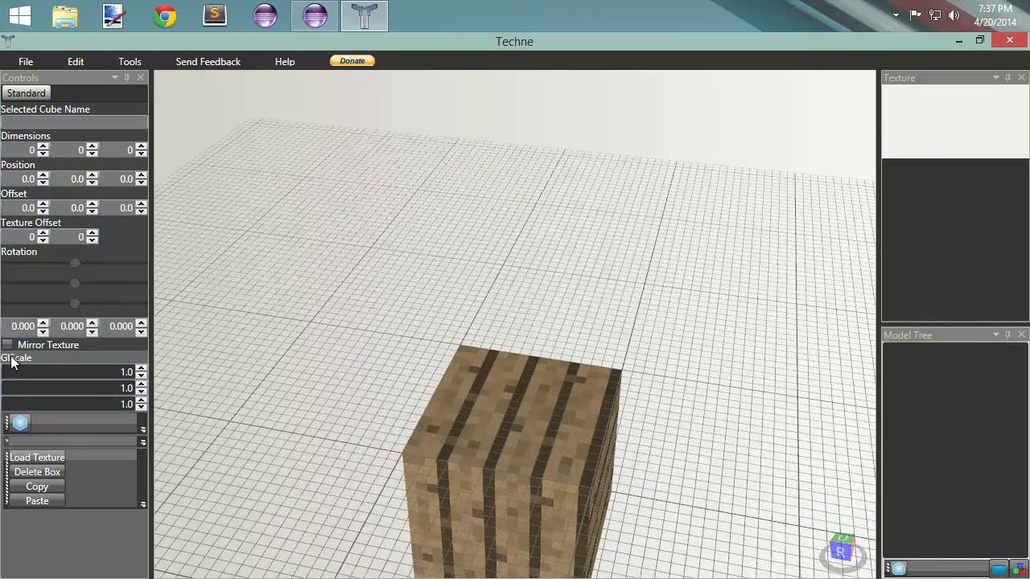
Add a new cube to the model and rename it tabletop in the model tree.
{"action": "left_click", "coordinate": [19, 424]}
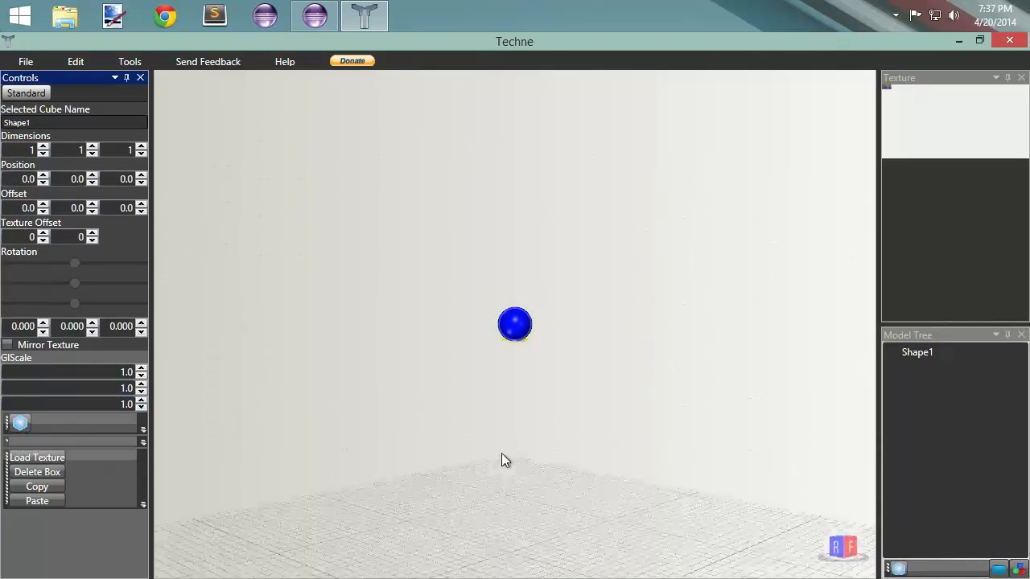
{"action": "right_click_drag", "start_coordinate": [501, 455], "coordinate": [494, 476]}
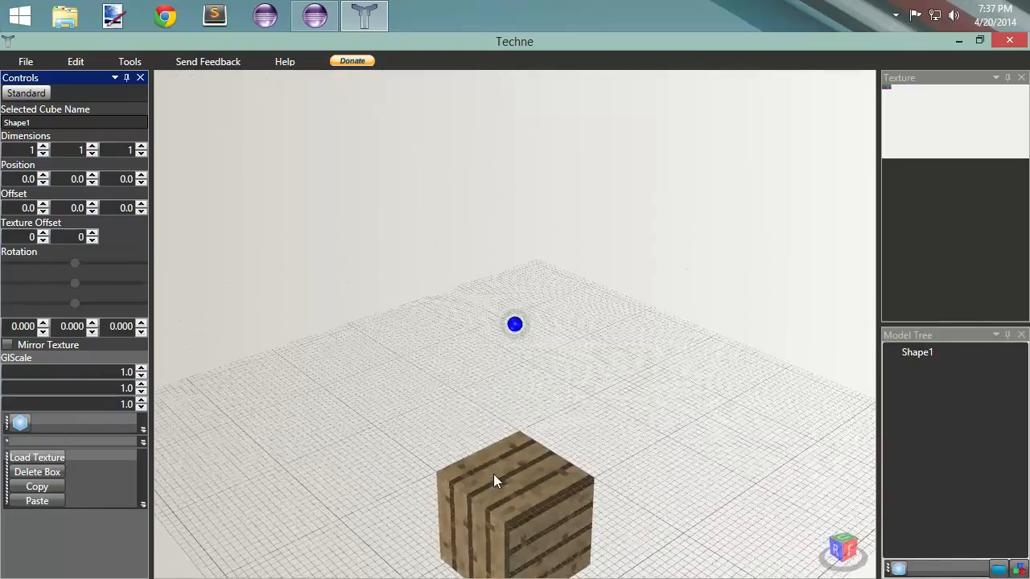
{"action": "double_click", "coordinate": [915, 354]}
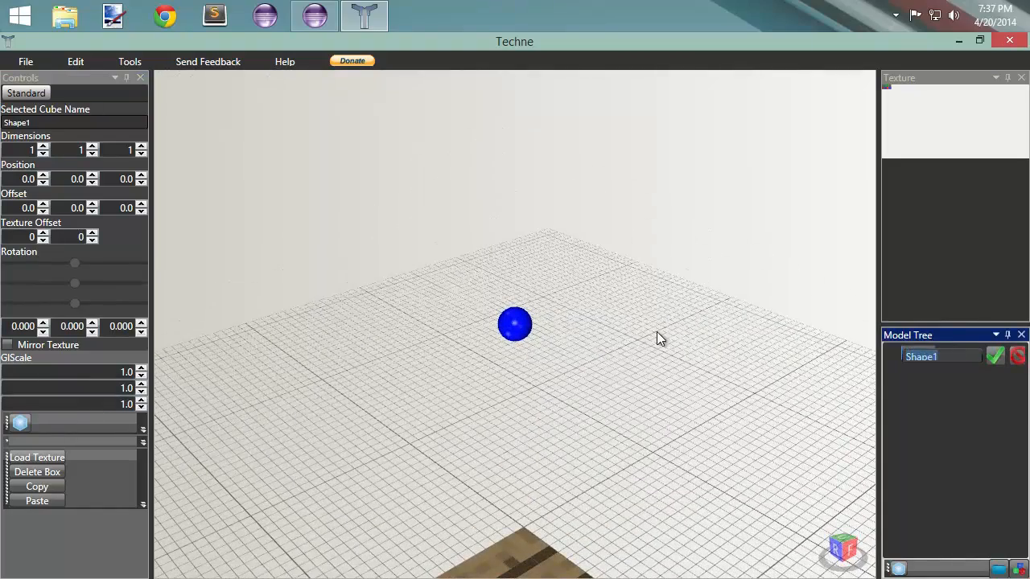
{"action": "type", "text": "Table"}
{"action": "key", "text": "BackSpace"}
{"action": "key", "text": "BackSpace"}
{"action": "key", "text": "BackSpace"}
{"action": "key", "text": "BackSpace"}
{"action": "key", "text": "BackSpace"}
{"action": "type", "text": "tabletop"}
{"action": "left_click", "coordinate": [995, 356]}
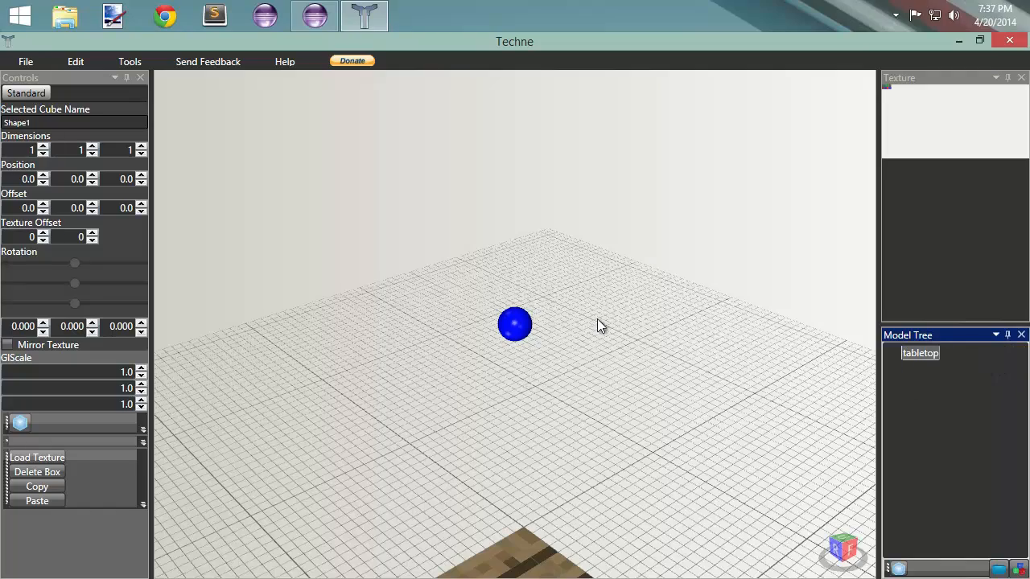
Try a slight rotation of the tabletop cube about its first axis and reset that rotation to 0.
{"action": "right_click_drag", "start_coordinate": [597, 320], "coordinate": [519, 375]}
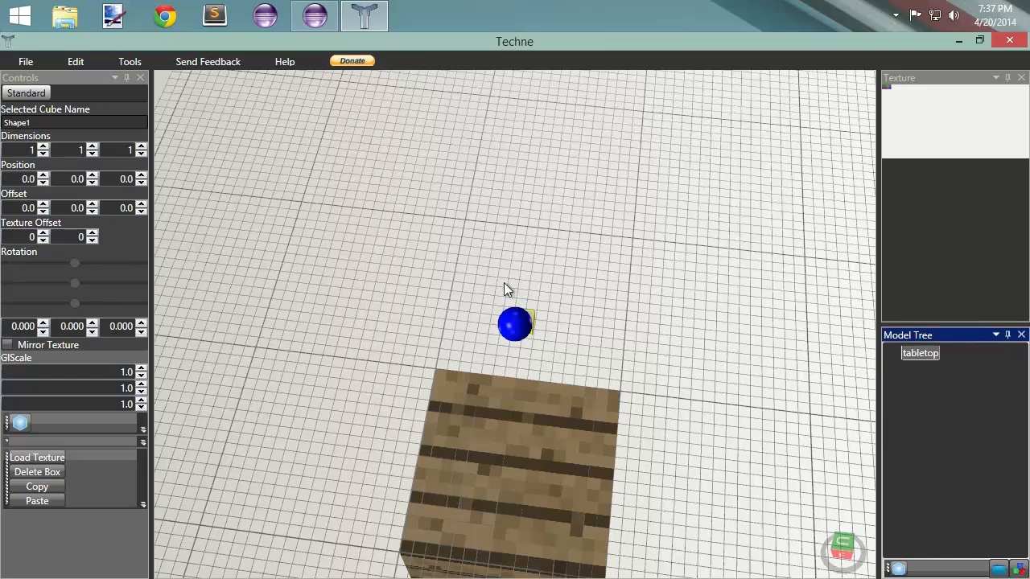
{"action": "right_click_drag", "start_coordinate": [631, 376], "coordinate": [494, 303]}
{"action": "scroll", "coordinate": [483, 274], "scroll_direction": "up", "scroll_amount": 5}
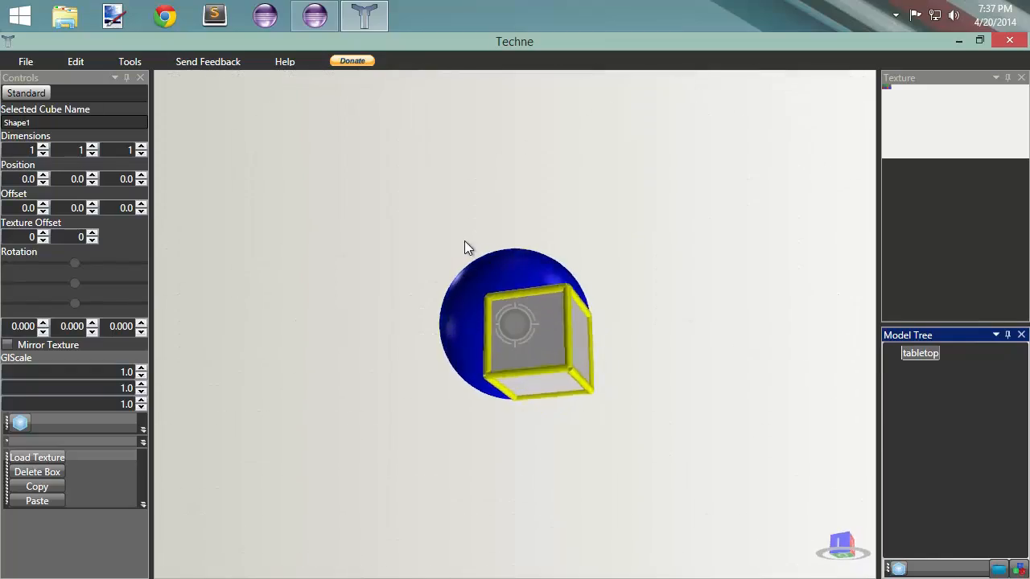
{"action": "right_click_drag", "start_coordinate": [465, 242], "coordinate": [434, 233]}
{"action": "right_click_drag", "start_coordinate": [471, 272], "coordinate": [463, 343]}
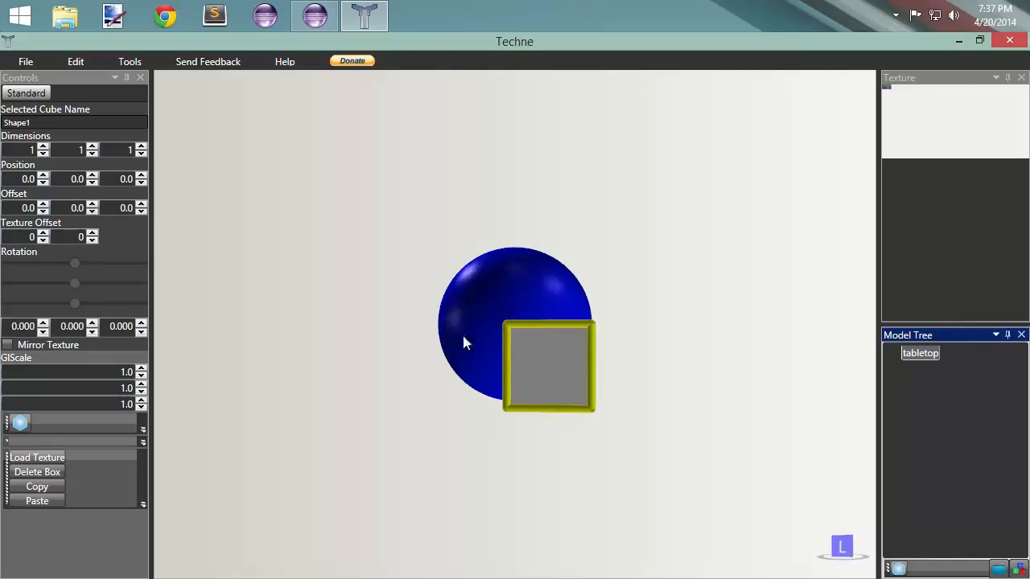
{"action": "right_click_drag", "start_coordinate": [426, 233], "coordinate": [462, 227]}
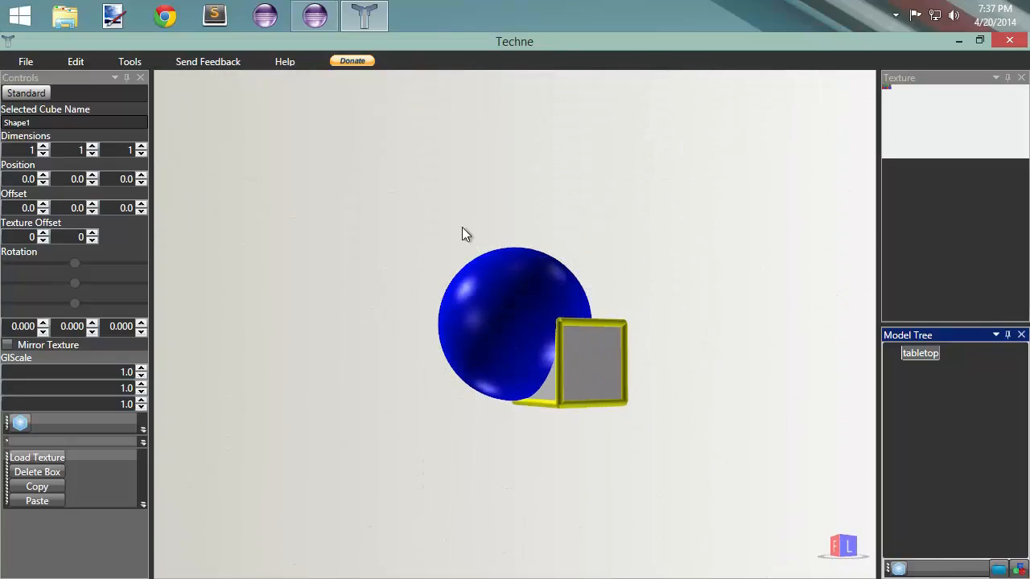
{"action": "left_click_drag", "start_coordinate": [73, 264], "coordinate": [79, 322]}
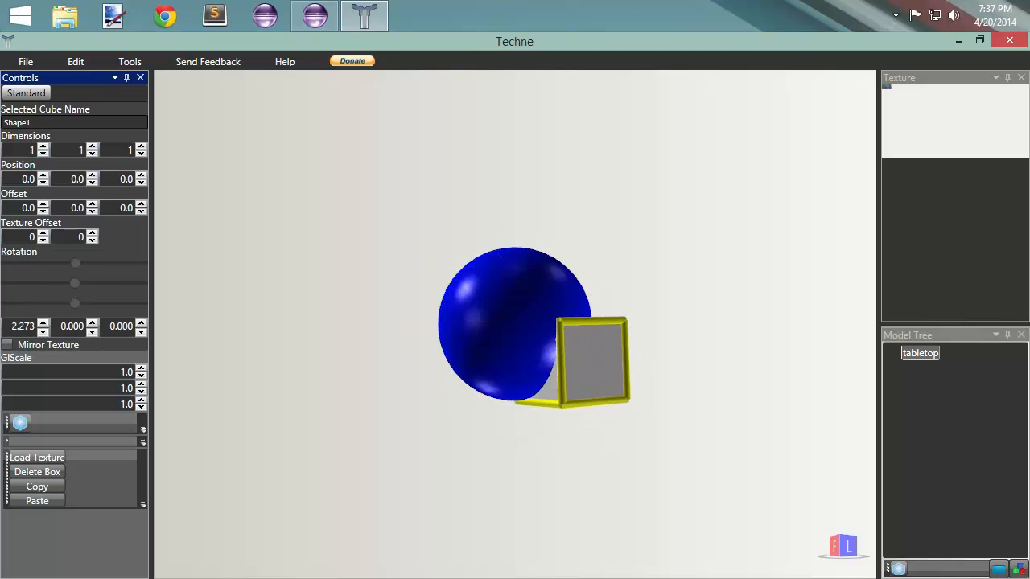
{"action": "double_click", "coordinate": [41, 328]}
{"action": "key", "text": "Return"}
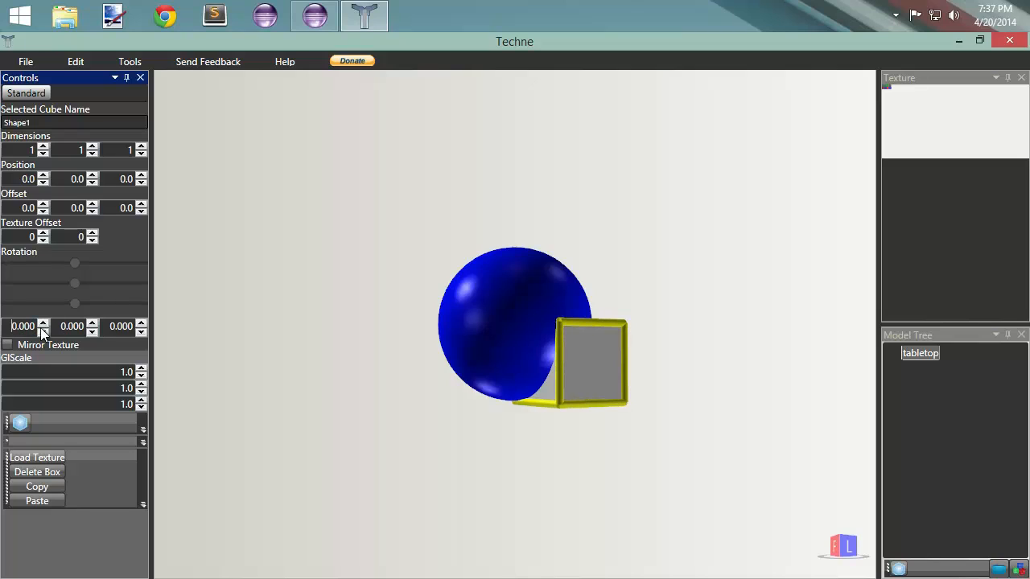
Set the tabletop cube's first dimension to 5.
{"action": "double_click", "coordinate": [44, 148]}
{"action": "right_click_drag", "start_coordinate": [321, 179], "coordinate": [452, 240]}
{"action": "scroll", "coordinate": [387, 249], "scroll_direction": "down", "scroll_amount": 5}
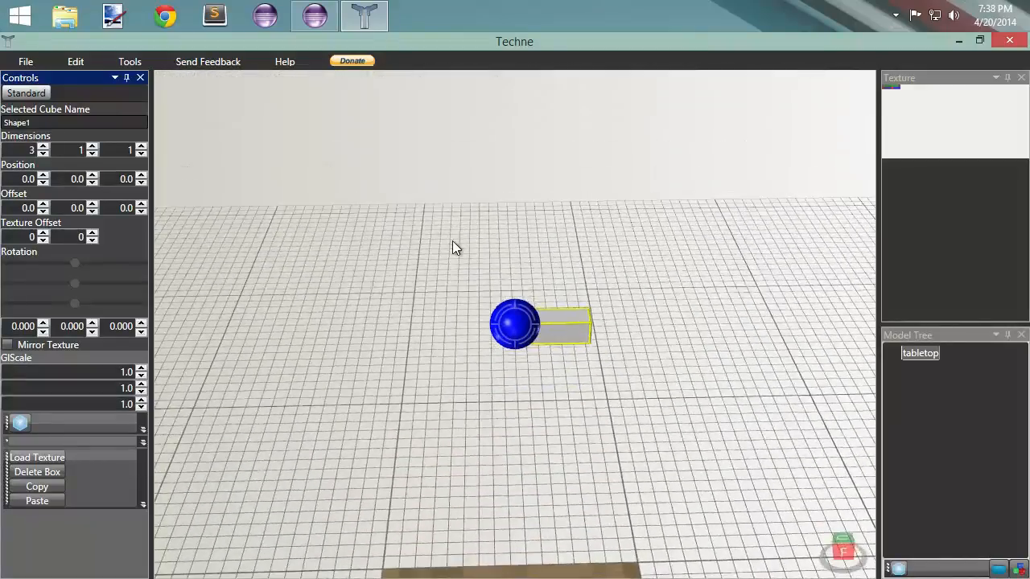
{"action": "left_click", "coordinate": [43, 153]}
{"action": "left_click", "coordinate": [42, 154]}
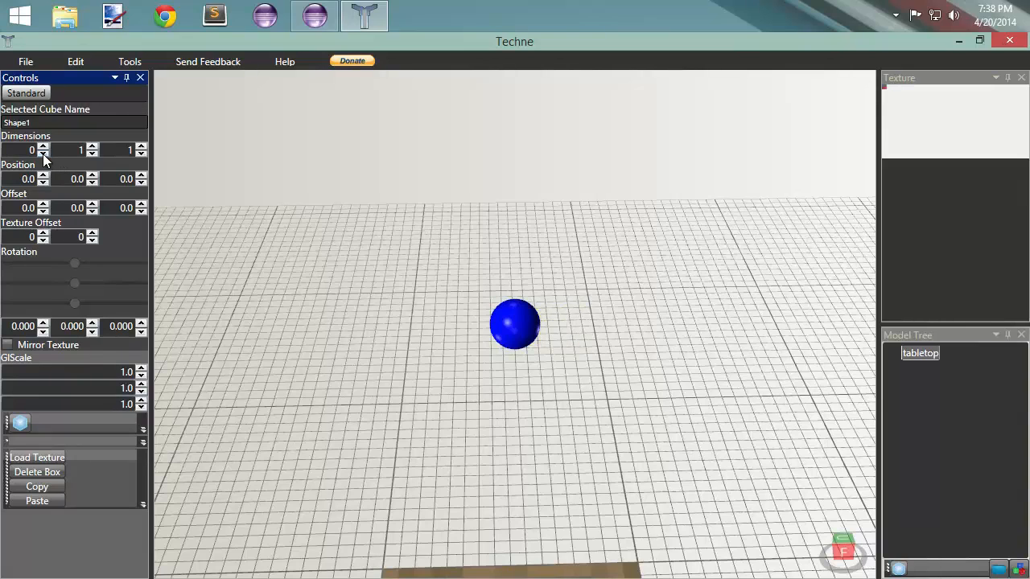
{"action": "left_click", "coordinate": [42, 148]}
{"action": "left_click", "coordinate": [43, 148]}
{"action": "left_click", "coordinate": [43, 148]}
{"action": "left_click", "coordinate": [43, 148]}
{"action": "left_click", "coordinate": [42, 148]}
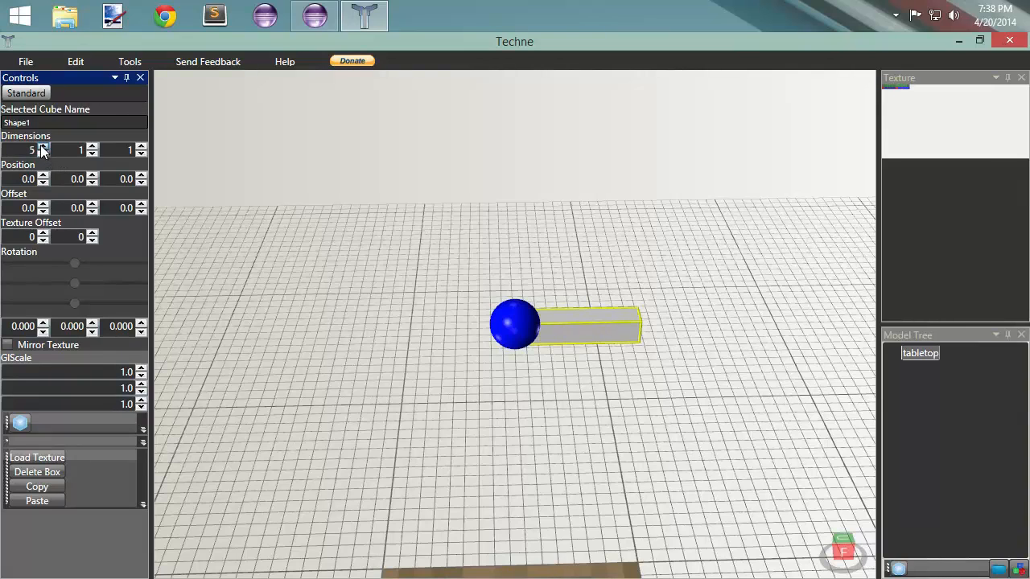
Set the tabletop cube's third dimension to 8.
{"action": "left_click", "coordinate": [141, 148]}
{"action": "left_click", "coordinate": [141, 148]}
{"action": "left_click", "coordinate": [141, 148]}
{"action": "left_click", "coordinate": [141, 148]}
{"action": "left_click", "coordinate": [140, 148]}
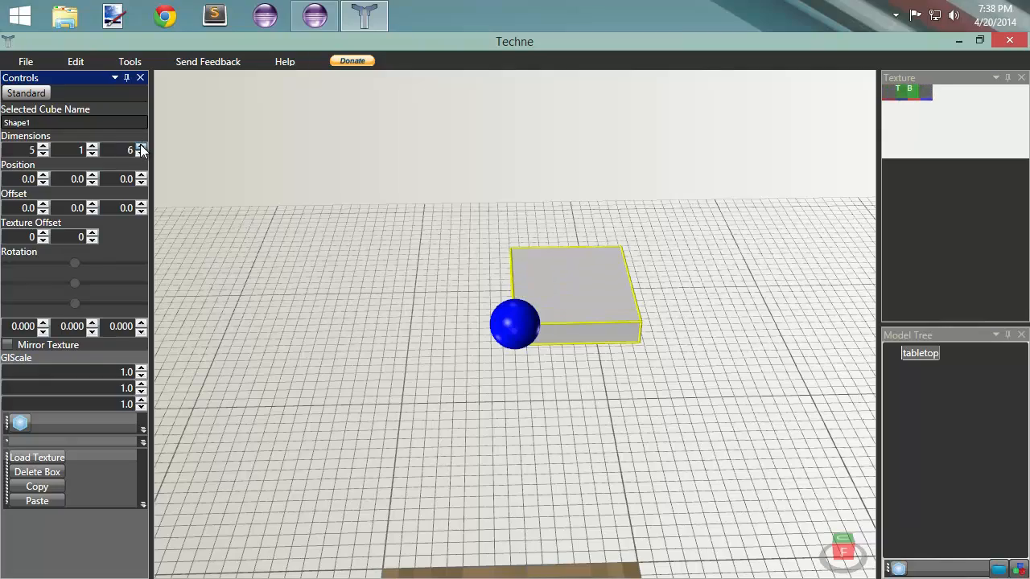
{"action": "left_click", "coordinate": [141, 148]}
{"action": "left_click", "coordinate": [141, 148]}
Try a second dimension of 7 for the tabletop cube and reduce it back to 1.
{"action": "right_click_drag", "start_coordinate": [464, 193], "coordinate": [210, 174]}
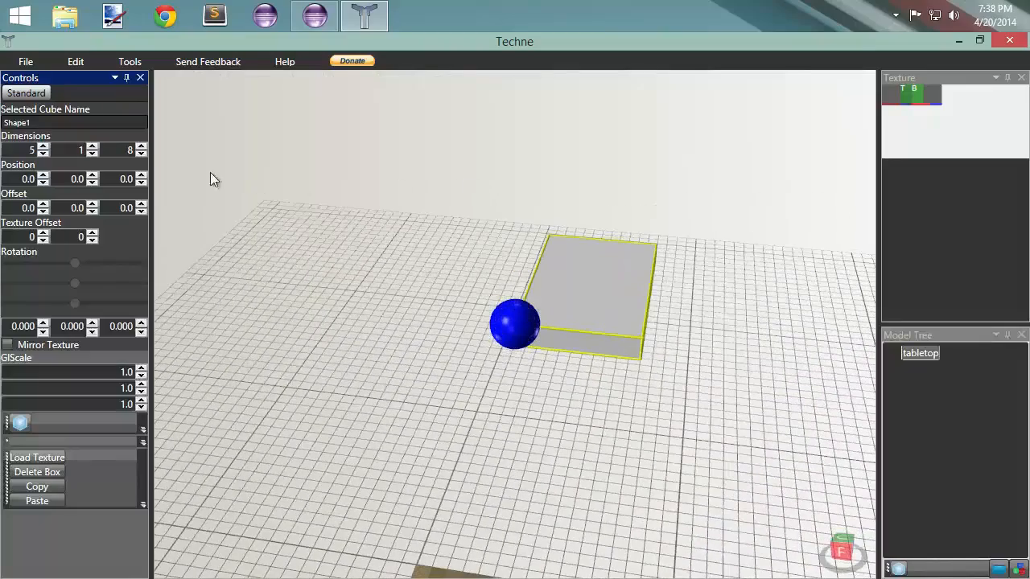
{"action": "left_click", "coordinate": [92, 147]}
{"action": "left_click", "coordinate": [91, 147]}
{"action": "left_click", "coordinate": [92, 147]}
{"action": "left_click", "coordinate": [91, 147]}
{"action": "left_click", "coordinate": [91, 147]}
{"action": "left_click", "coordinate": [91, 147]}
{"action": "right_click_drag", "start_coordinate": [592, 359], "coordinate": [633, 339]}
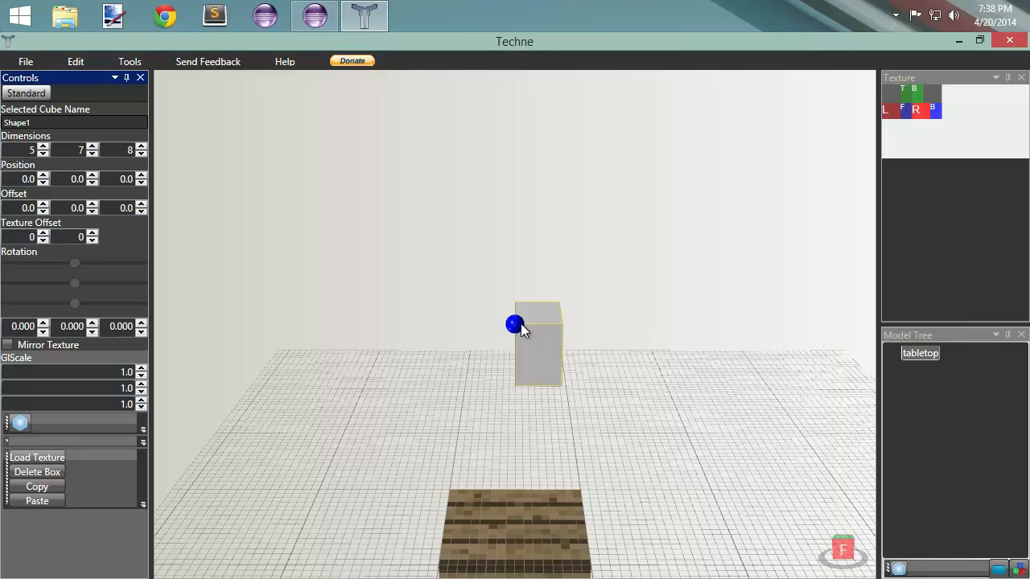
{"action": "left_click", "coordinate": [92, 154]}
{"action": "left_click", "coordinate": [92, 154]}
{"action": "left_click", "coordinate": [92, 154]}
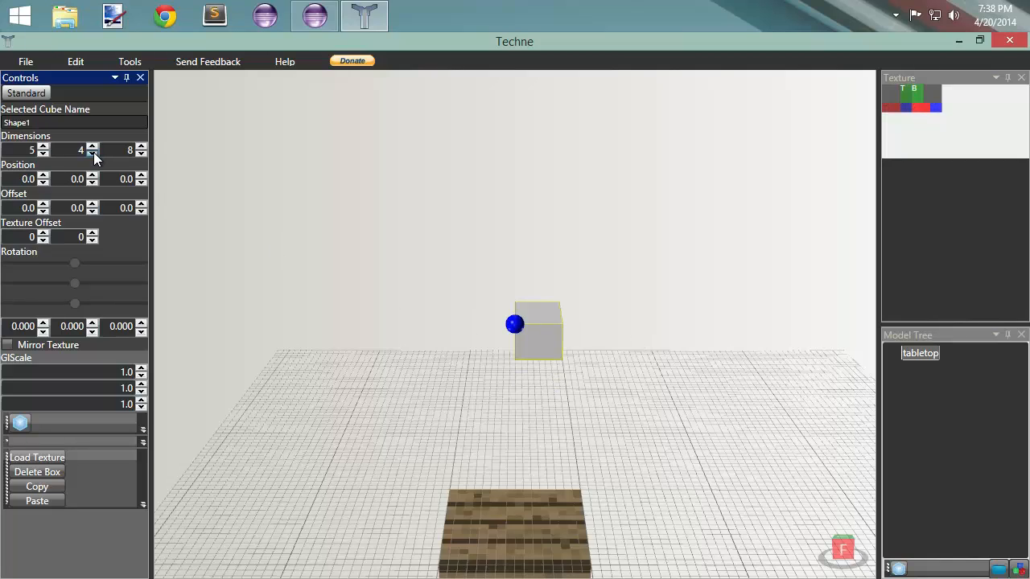
{"action": "left_click", "coordinate": [92, 154]}
{"action": "left_click", "coordinate": [91, 153]}
{"action": "left_click", "coordinate": [91, 154]}
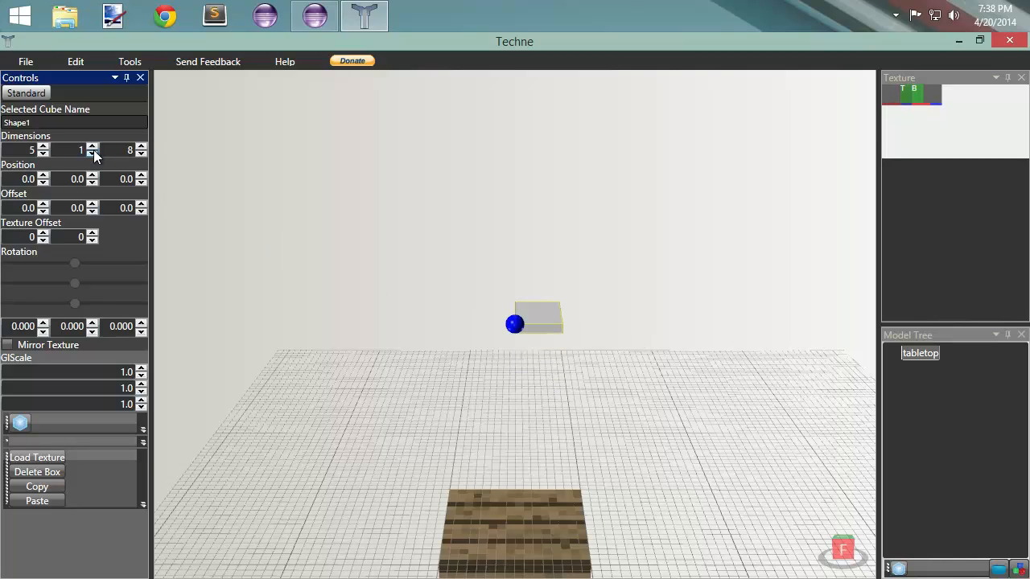
Set the tabletop cube's second dimension to 4.
{"action": "left_click", "coordinate": [92, 147]}
{"action": "left_click", "coordinate": [92, 148]}
{"action": "left_click", "coordinate": [92, 147]}
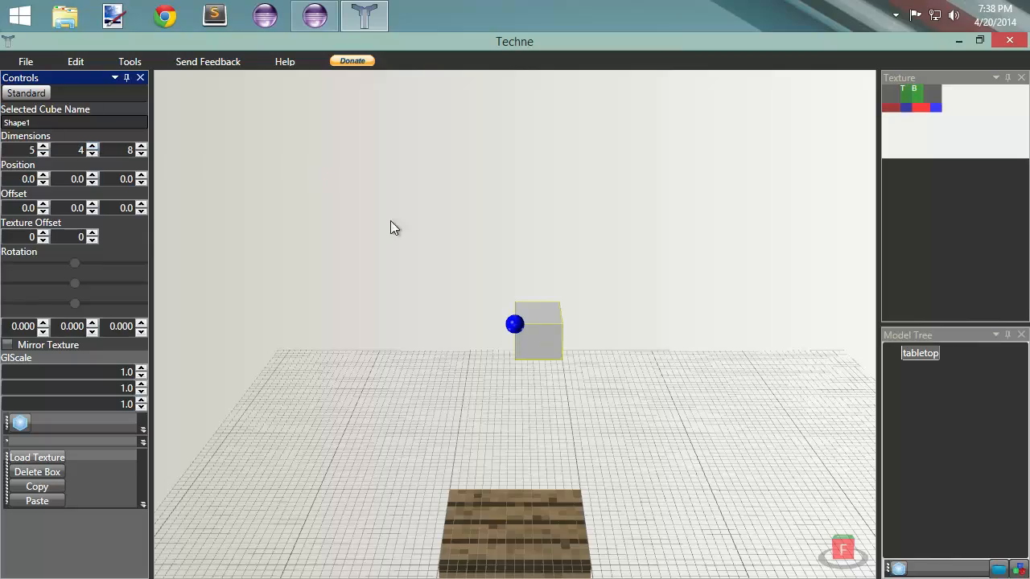
Lower the tabletop cube into the top of the wooden reference block by setting its second position value to 21.
{"action": "right_click_drag", "start_coordinate": [772, 316], "coordinate": [475, 201]}
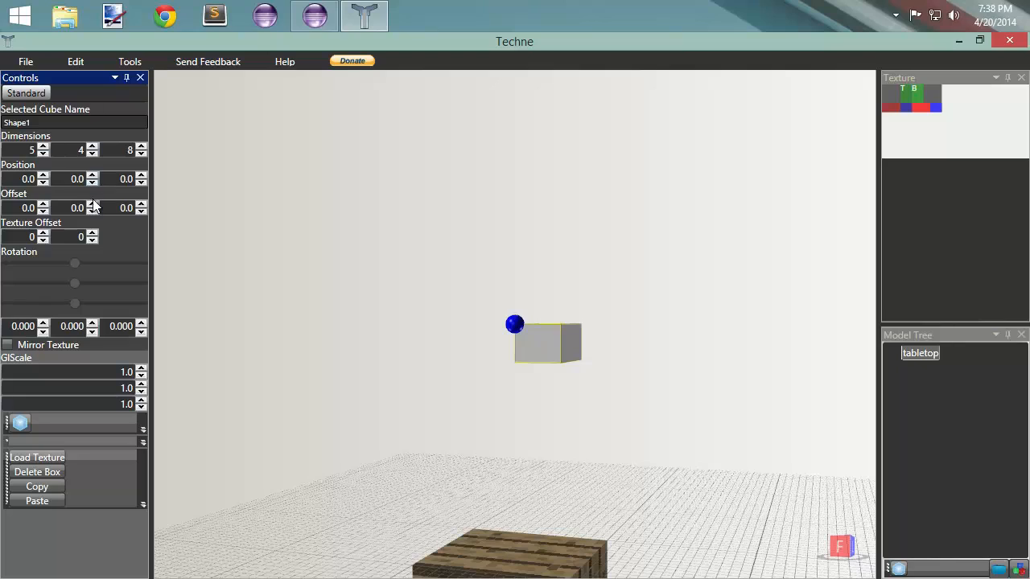
{"action": "left_click", "coordinate": [93, 182]}
{"action": "left_click", "coordinate": [93, 182]}
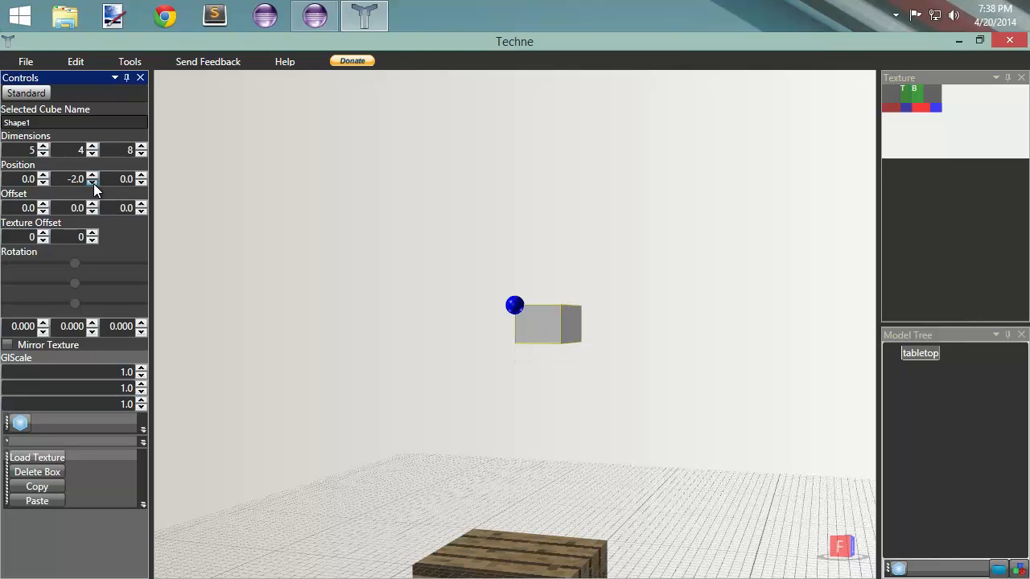
{"action": "left_click", "coordinate": [94, 177]}
{"action": "left_click", "coordinate": [94, 176]}
{"action": "left_click", "coordinate": [94, 177]}
{"action": "left_click", "coordinate": [94, 177]}
{"action": "left_click", "coordinate": [94, 176]}
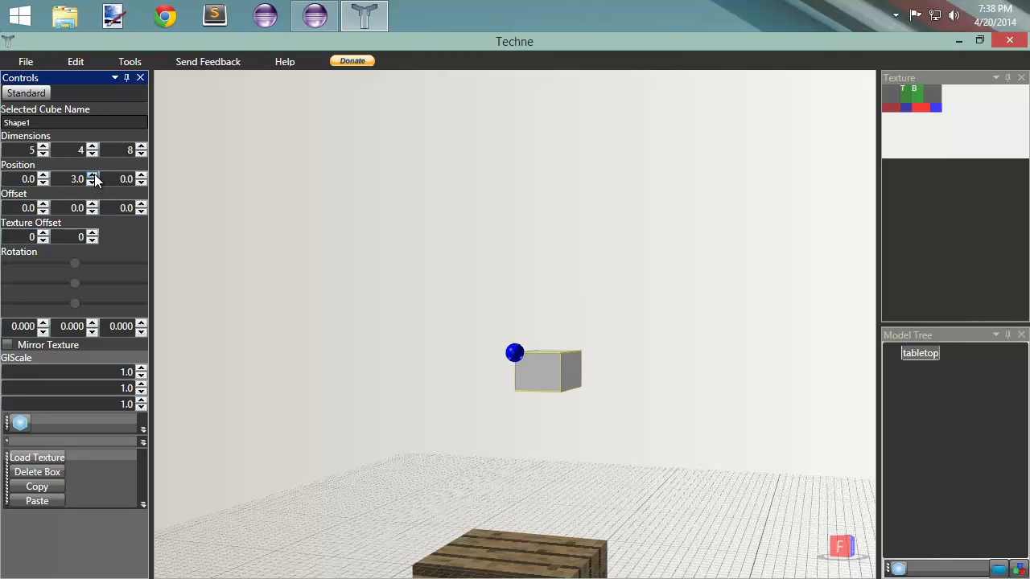
{"action": "left_click", "coordinate": [94, 177]}
{"action": "left_click", "coordinate": [94, 176]}
{"action": "left_click", "coordinate": [94, 177]}
{"action": "left_click", "coordinate": [94, 176]}
{"action": "left_click", "coordinate": [94, 177]}
{"action": "left_click", "coordinate": [94, 176]}
{"action": "left_click", "coordinate": [94, 176]}
{"action": "left_click", "coordinate": [94, 177]}
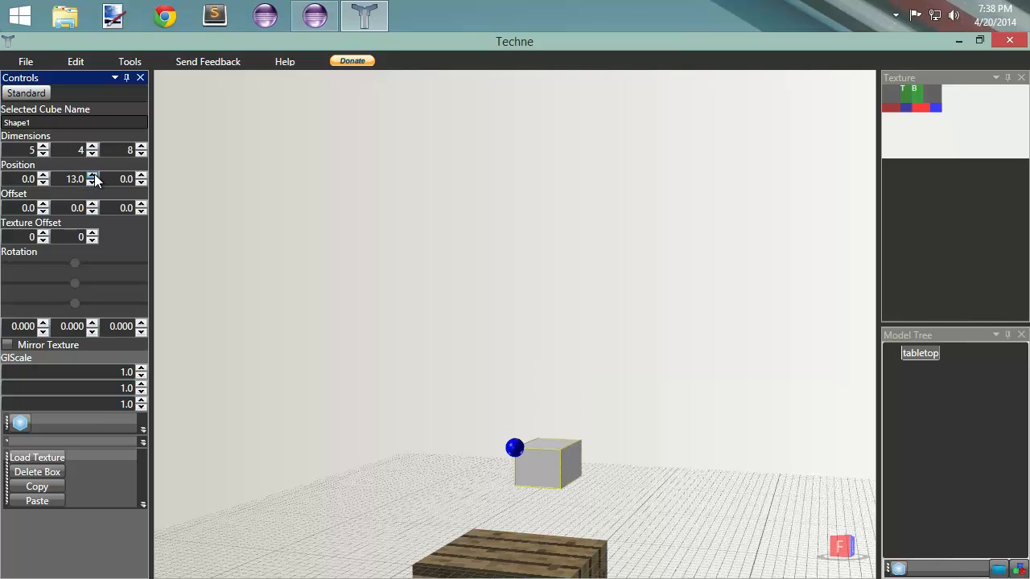
{"action": "left_click", "coordinate": [95, 176]}
{"action": "left_click", "coordinate": [94, 176]}
{"action": "left_click", "coordinate": [94, 176]}
{"action": "left_click", "coordinate": [94, 177]}
{"action": "left_click", "coordinate": [94, 176]}
{"action": "left_click", "coordinate": [94, 177]}
{"action": "left_click", "coordinate": [95, 176]}
{"action": "left_click", "coordinate": [94, 176]}
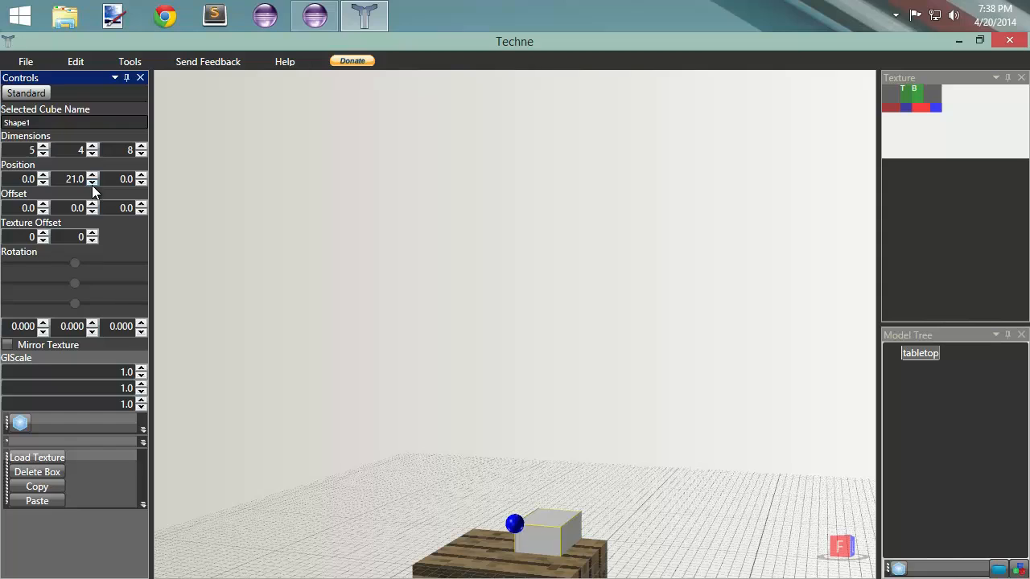
Try 19 and 24 as the tabletop cube's second position value to compare its height against the wooden block.
{"action": "left_click", "coordinate": [92, 183]}
{"action": "left_click", "coordinate": [94, 183]}
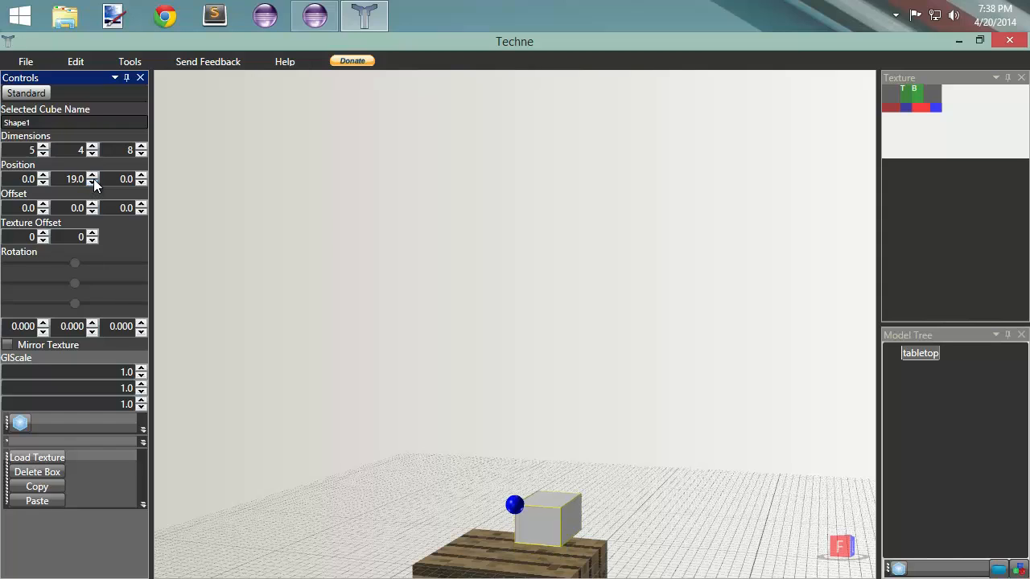
{"action": "left_click", "coordinate": [93, 176]}
{"action": "left_click", "coordinate": [93, 177]}
{"action": "left_click", "coordinate": [93, 177]}
{"action": "left_click", "coordinate": [93, 176]}
{"action": "left_click", "coordinate": [94, 176]}
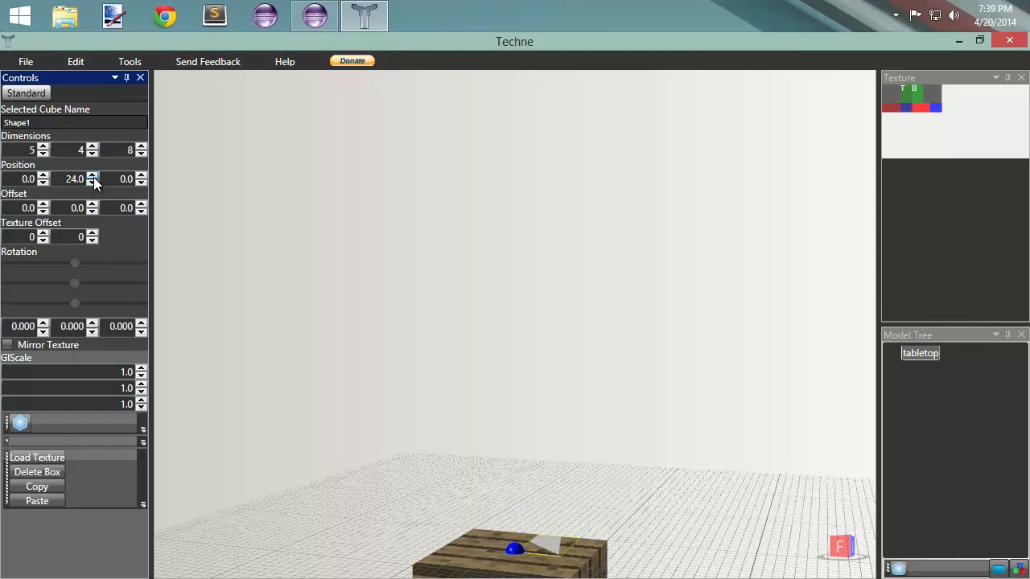
Set the tabletop cube's second position value to 20 so it rests on the wooden block.
{"action": "left_click", "coordinate": [93, 182]}
{"action": "left_click", "coordinate": [93, 183]}
{"action": "left_click", "coordinate": [94, 182]}
{"action": "left_click", "coordinate": [93, 183]}
{"action": "left_click", "coordinate": [93, 183]}
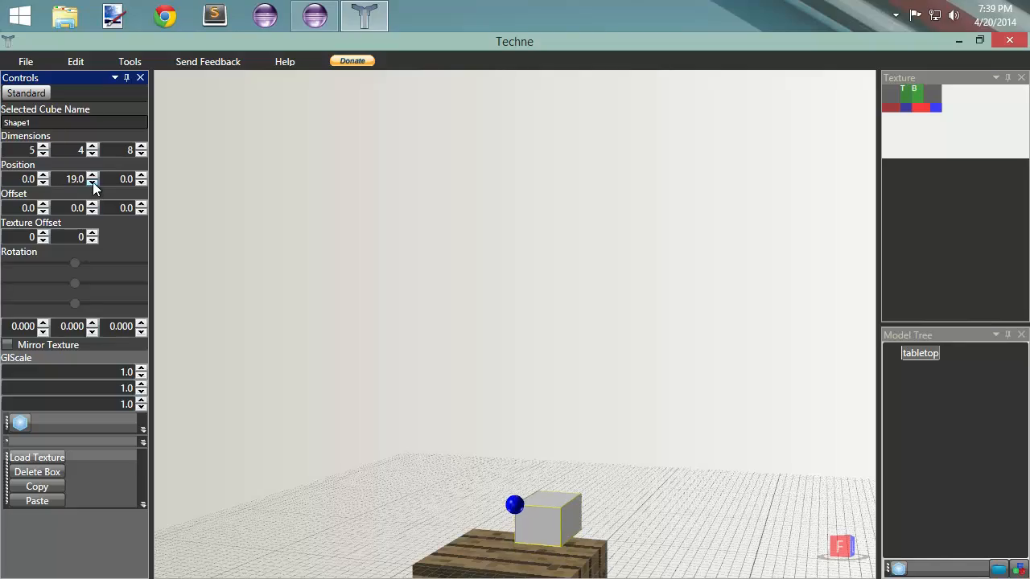
{"action": "left_click", "coordinate": [93, 176]}
Set the tabletop cube's third dimension to 13.
{"action": "right_click_drag", "start_coordinate": [498, 310], "coordinate": [233, 364]}
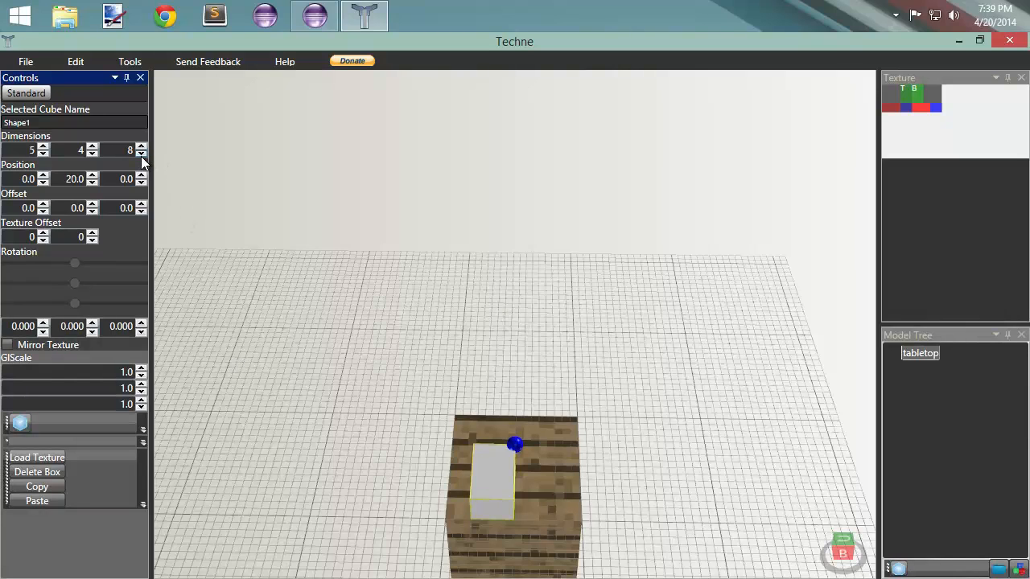
{"action": "left_click", "coordinate": [140, 153]}
{"action": "left_click", "coordinate": [141, 153]}
{"action": "left_click", "coordinate": [141, 154]}
{"action": "left_click", "coordinate": [141, 148]}
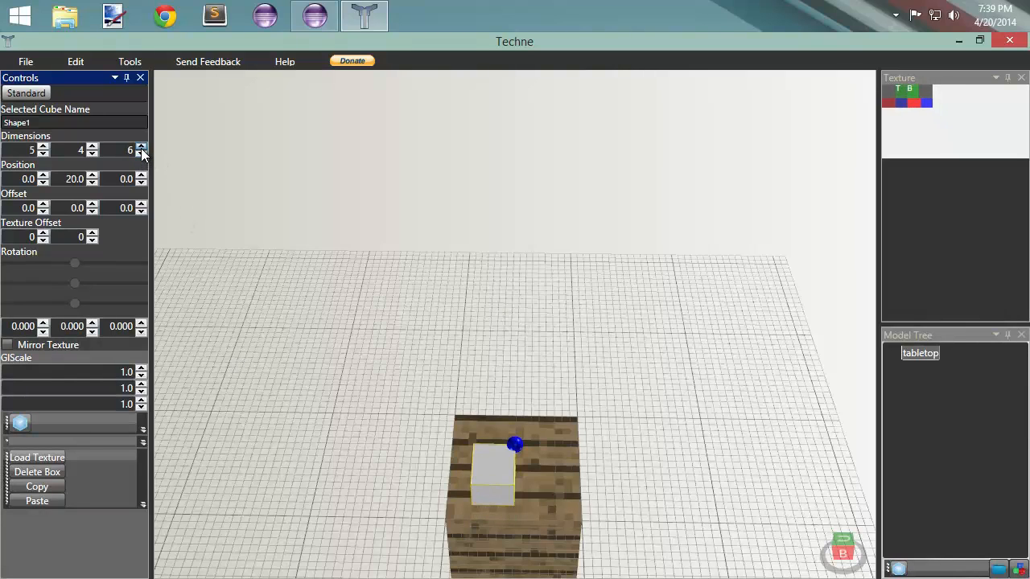
{"action": "left_click", "coordinate": [141, 148]}
{"action": "left_click", "coordinate": [140, 148]}
{"action": "left_click", "coordinate": [141, 148]}
{"action": "left_click", "coordinate": [141, 148]}
{"action": "left_click", "coordinate": [140, 148]}
{"action": "left_click", "coordinate": [141, 148]}
{"action": "left_click", "coordinate": [140, 148]}
Align the tabletop cube with the wooden block's edge by setting its third position value to -8.
{"action": "right_click_drag", "start_coordinate": [235, 211], "coordinate": [539, 301]}
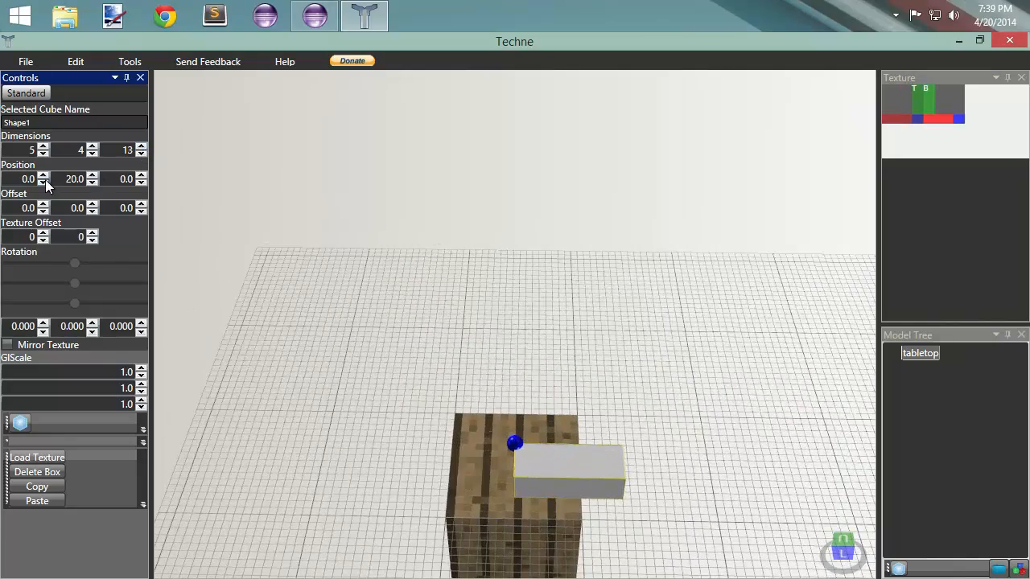
{"action": "left_click", "coordinate": [141, 182]}
{"action": "left_click", "coordinate": [141, 183]}
{"action": "left_click", "coordinate": [142, 182]}
{"action": "left_click", "coordinate": [141, 182]}
{"action": "left_click", "coordinate": [142, 183]}
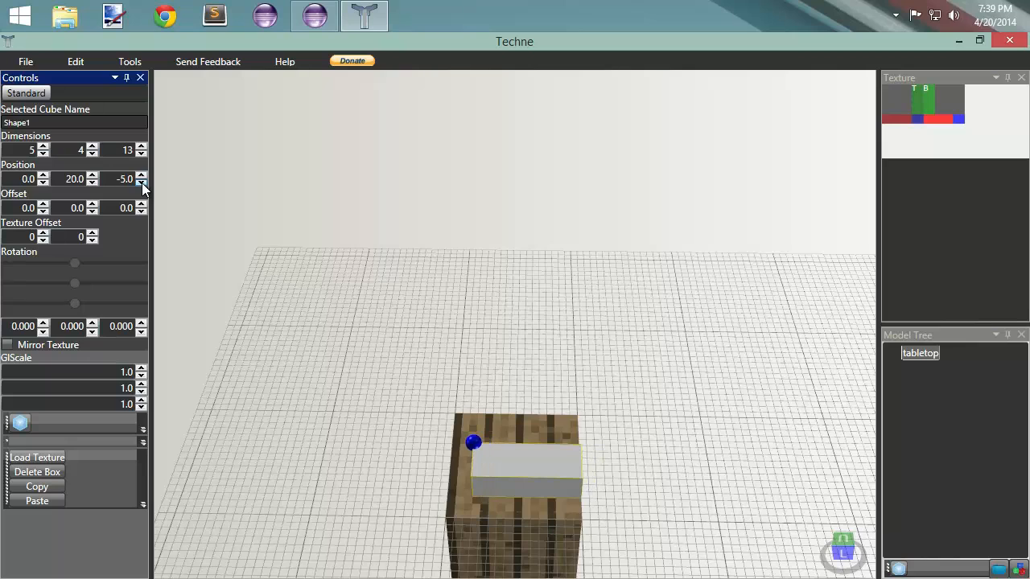
{"action": "left_click", "coordinate": [142, 183]}
{"action": "left_click", "coordinate": [141, 183]}
{"action": "left_click", "coordinate": [142, 183]}
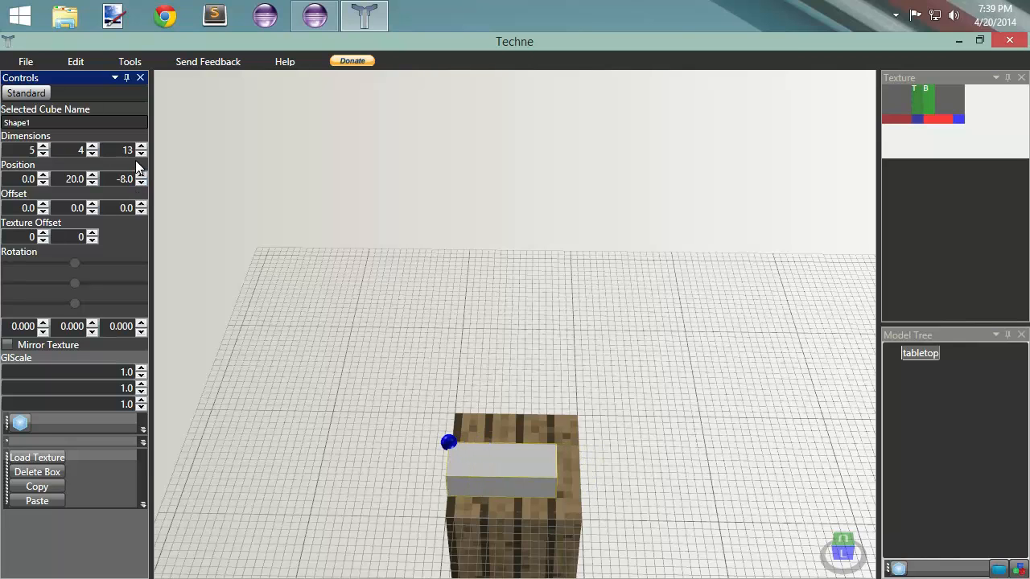
Extend the tabletop cube to the wooden block's full depth by setting its third dimension to 16.
{"action": "left_click", "coordinate": [141, 146]}
{"action": "left_click", "coordinate": [141, 146]}
{"action": "left_click", "coordinate": [142, 146]}
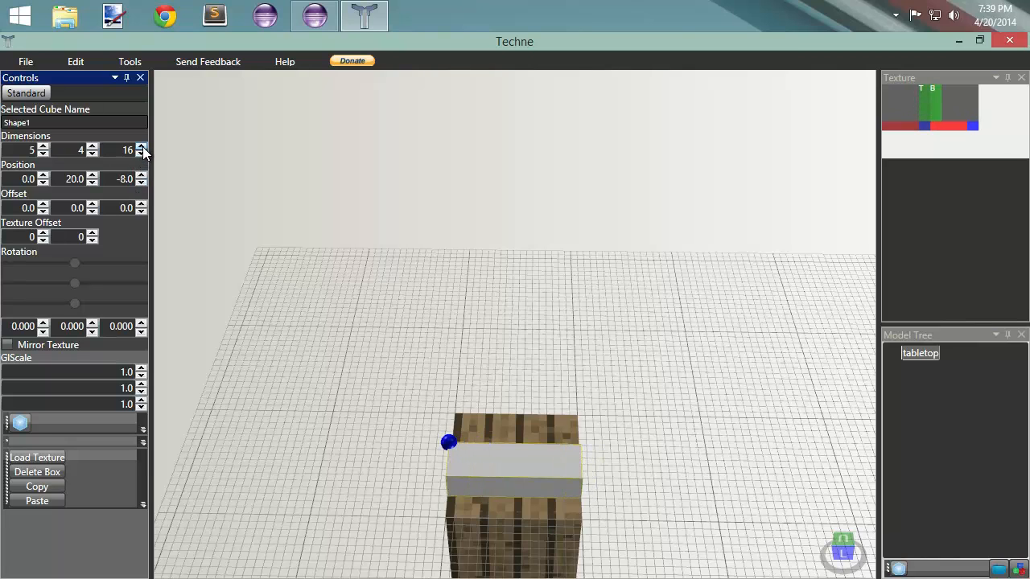
Set the tabletop cube's first dimension to 16 to match the wooden block's width.
{"action": "right_click_drag", "start_coordinate": [406, 254], "coordinate": [449, 170]}
{"action": "scroll", "coordinate": [448, 221], "scroll_direction": "down", "scroll_amount": 6}
{"action": "scroll", "coordinate": [449, 170], "scroll_direction": "up", "scroll_amount": 6}
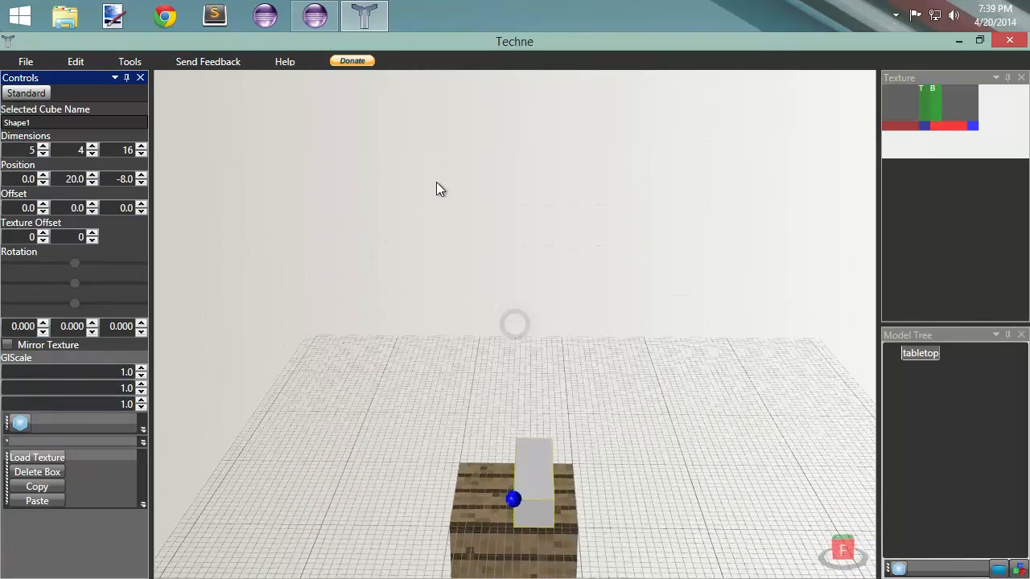
{"action": "left_click", "coordinate": [42, 146]}
{"action": "left_click", "coordinate": [42, 146]}
{"action": "left_click", "coordinate": [43, 147]}
{"action": "left_click", "coordinate": [43, 146]}
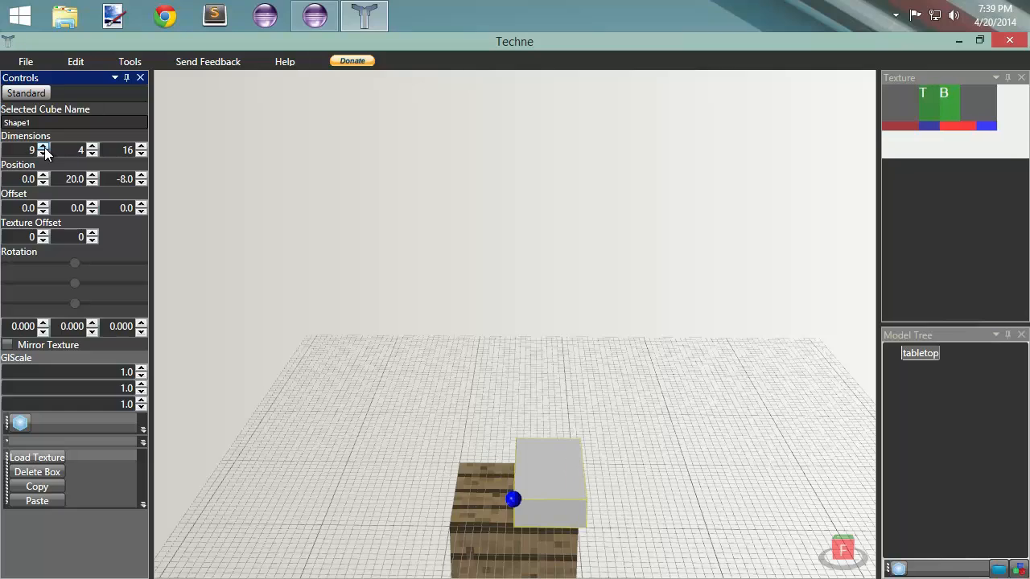
{"action": "left_click", "coordinate": [43, 147]}
{"action": "left_click", "coordinate": [43, 147]}
{"action": "left_click", "coordinate": [43, 146]}
{"action": "left_click", "coordinate": [43, 147]}
{"action": "left_click", "coordinate": [43, 147]}
{"action": "left_click", "coordinate": [43, 147]}
{"action": "left_click", "coordinate": [42, 146]}
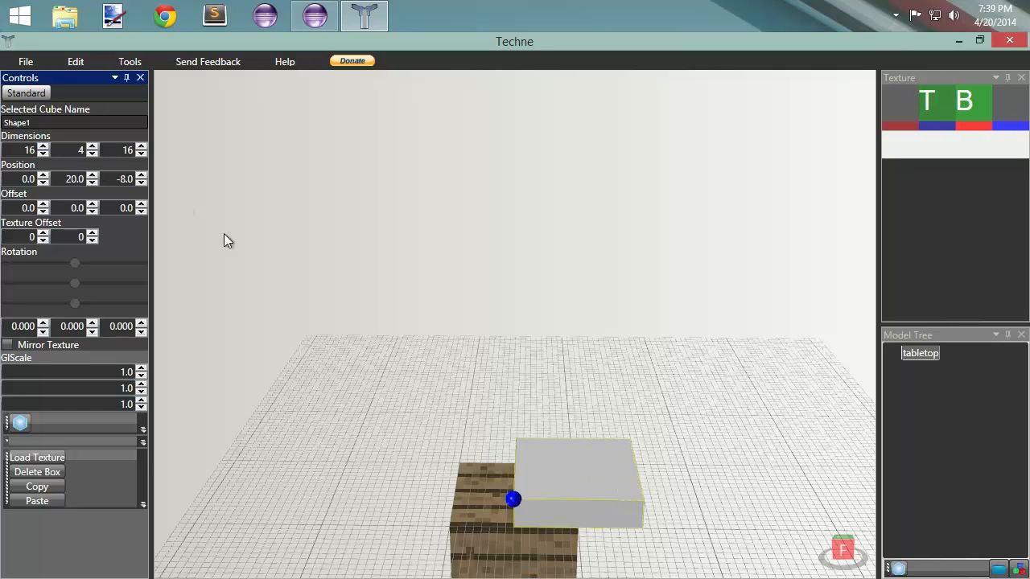
Center the tabletop cube over the wooden block by setting its first position value to -8.
{"action": "left_click", "coordinate": [42, 183]}
{"action": "left_click", "coordinate": [42, 183]}
{"action": "left_click", "coordinate": [43, 183]}
{"action": "left_click", "coordinate": [43, 182]}
{"action": "left_click", "coordinate": [43, 183]}
{"action": "left_click", "coordinate": [43, 183]}
{"action": "left_click", "coordinate": [43, 183]}
{"action": "left_click", "coordinate": [42, 183]}
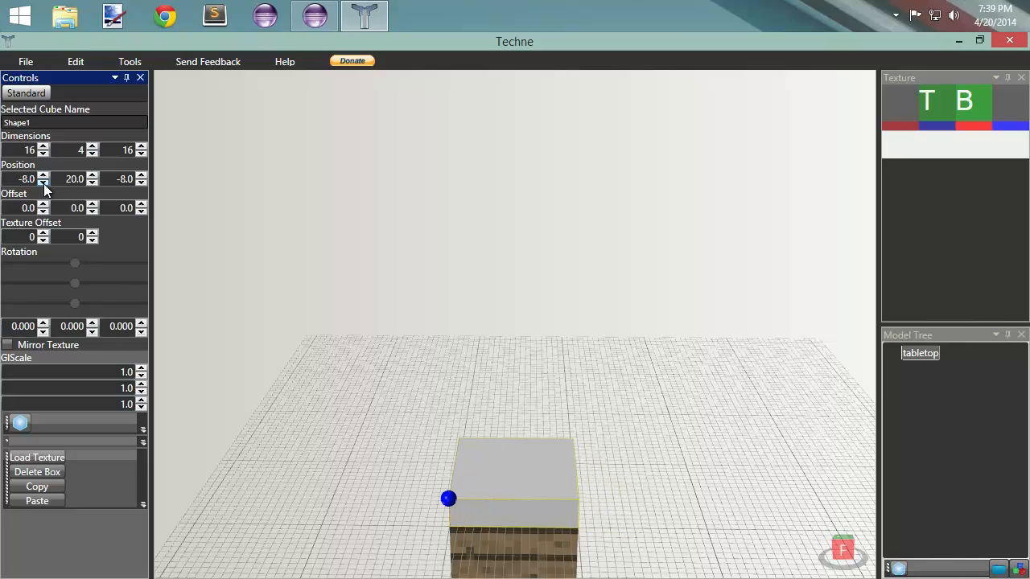
Try shifting the tabletop cube away from its blue pivot point with a first offset value of -8.
{"action": "right_click_drag", "start_coordinate": [502, 325], "coordinate": [0, 336]}
{"action": "scroll", "coordinate": [456, 306], "scroll_direction": "down", "scroll_amount": 5}
{"action": "scroll", "coordinate": [391, 296], "scroll_direction": "up", "scroll_amount": 8}
{"action": "right_click_drag", "start_coordinate": [335, 333], "coordinate": [393, 353]}
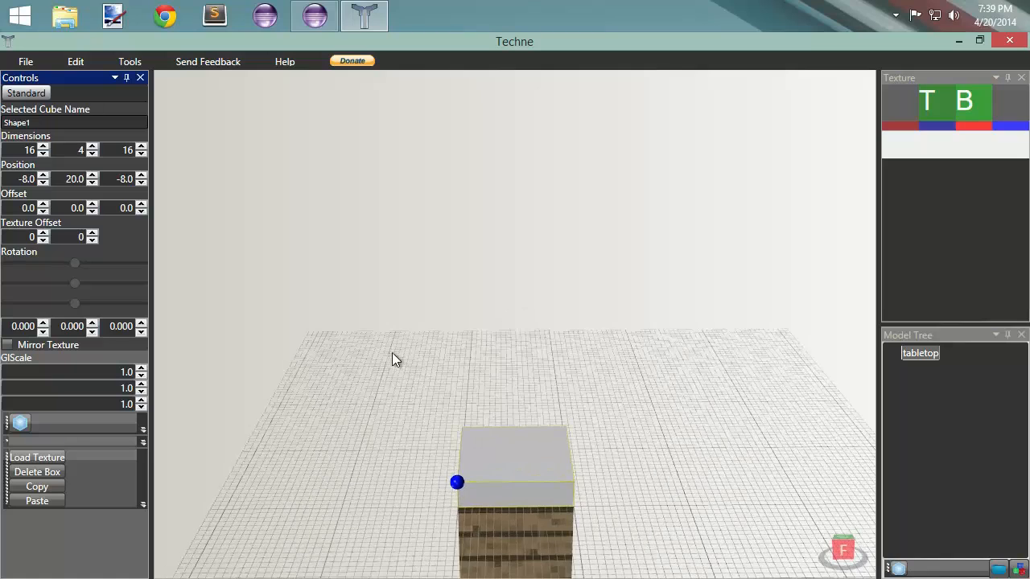
{"action": "left_click", "coordinate": [43, 204]}
{"action": "left_click", "coordinate": [42, 205]}
{"action": "left_click", "coordinate": [43, 205]}
{"action": "left_click", "coordinate": [43, 212]}
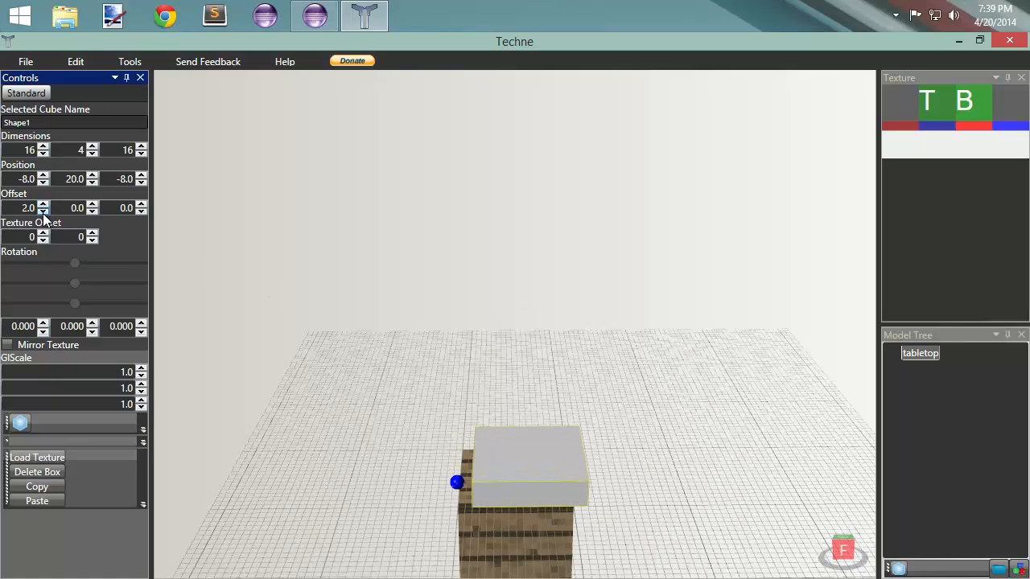
{"action": "left_click", "coordinate": [43, 211]}
{"action": "left_click", "coordinate": [43, 212]}
{"action": "left_click", "coordinate": [43, 211]}
{"action": "left_click", "coordinate": [43, 212]}
{"action": "left_click", "coordinate": [42, 212]}
{"action": "left_click", "coordinate": [43, 212]}
{"action": "left_click", "coordinate": [43, 211]}
{"action": "left_click", "coordinate": [42, 212]}
{"action": "left_click", "coordinate": [43, 212]}
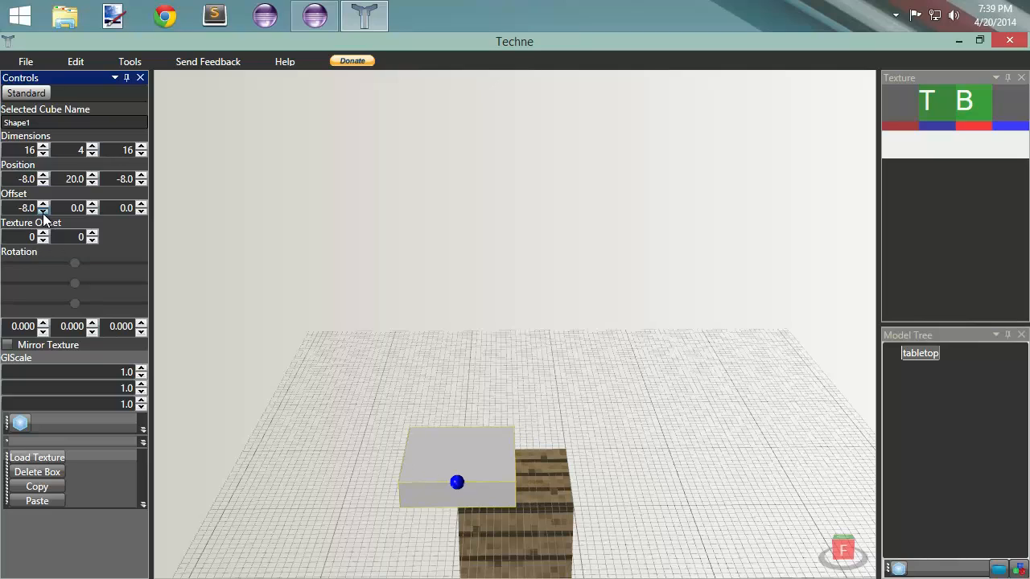
Reset the tabletop cube's first offset value to 0.
{"action": "left_click", "coordinate": [42, 211]}
{"action": "left_click", "coordinate": [42, 211]}
{"action": "left_click", "coordinate": [43, 204]}
{"action": "left_click", "coordinate": [43, 205]}
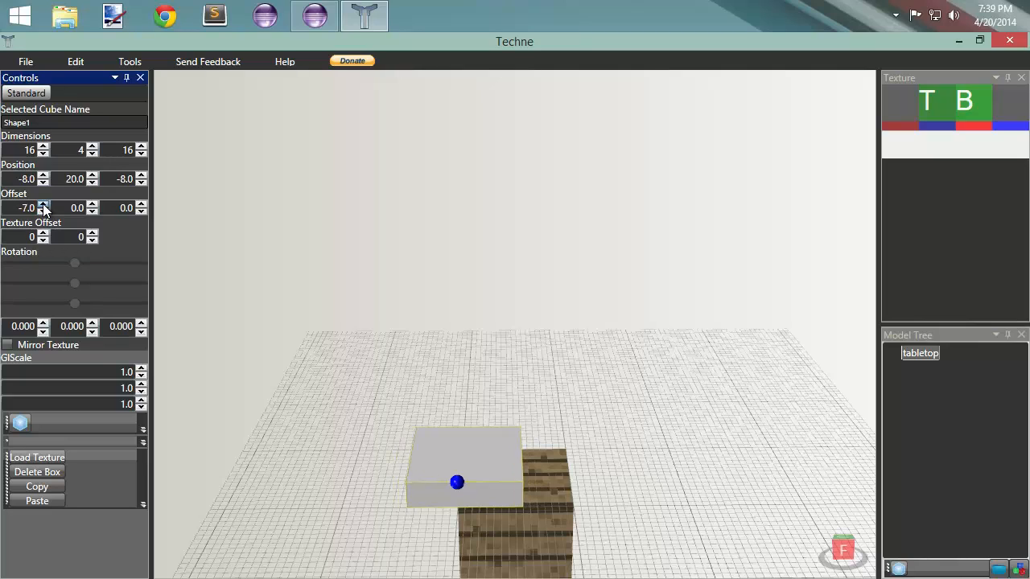
{"action": "left_click", "coordinate": [43, 204]}
{"action": "left_click", "coordinate": [42, 204]}
{"action": "left_click", "coordinate": [43, 204]}
{"action": "left_click", "coordinate": [42, 204]}
{"action": "left_click", "coordinate": [43, 204]}
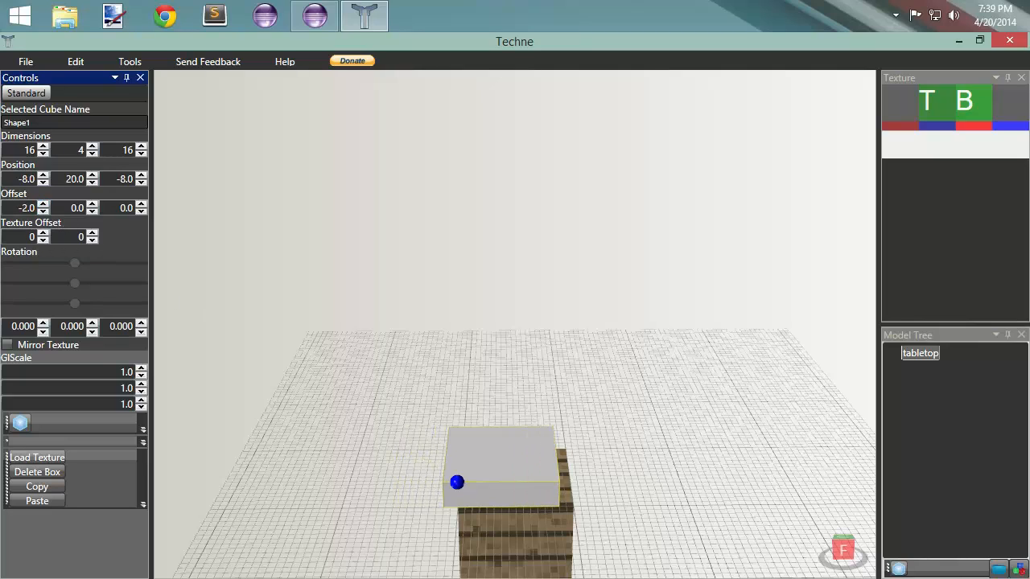
{"action": "left_click", "coordinate": [42, 205]}
{"action": "left_click", "coordinate": [43, 205]}
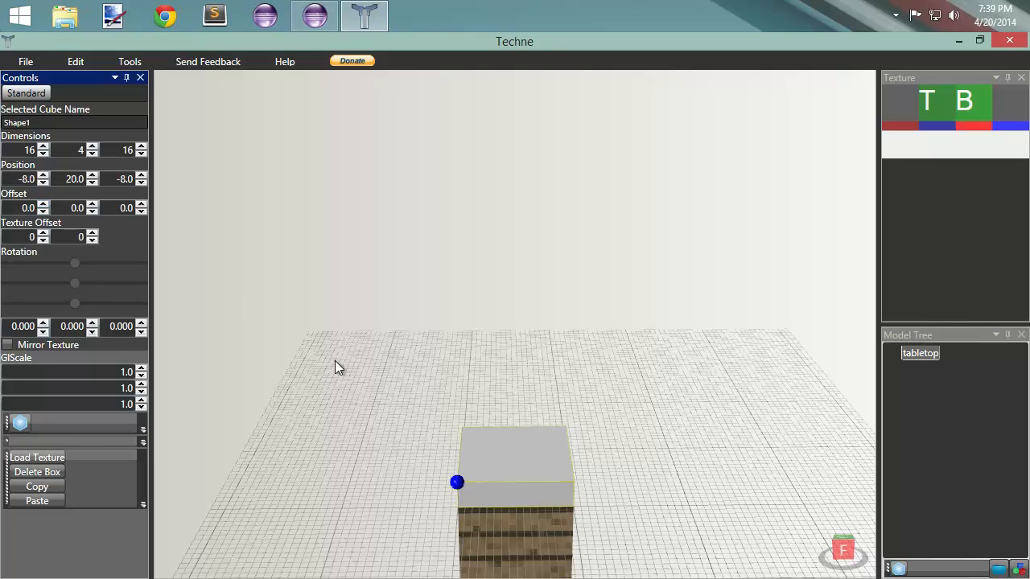
Raise the tabletop cube above the wooden block by setting its second position value to 10, and check it from several angles.
{"action": "right_click_drag", "start_coordinate": [335, 361], "coordinate": [339, 343]}
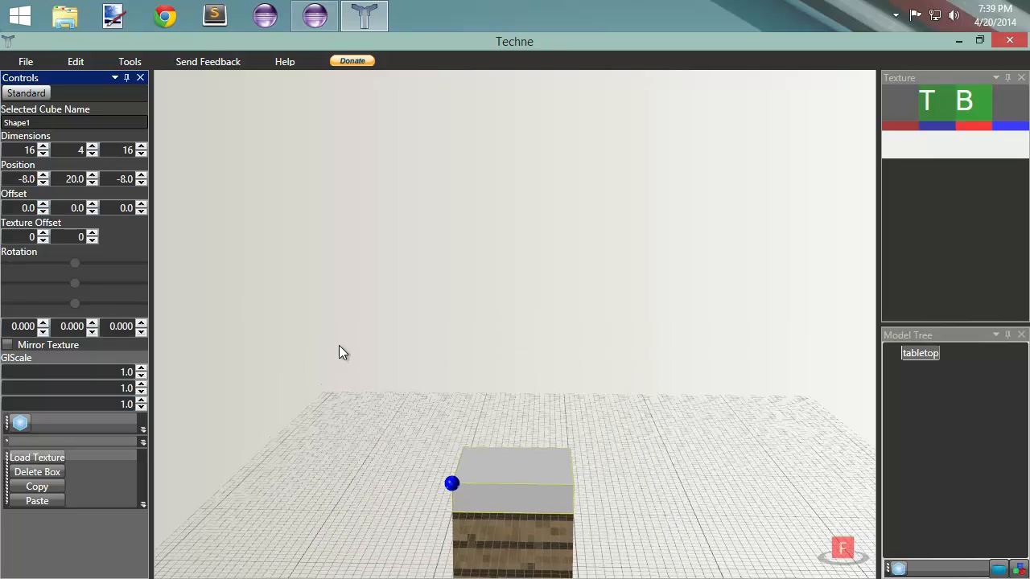
{"action": "left_click_drag", "start_coordinate": [91, 183], "coordinate": [91, 183]}
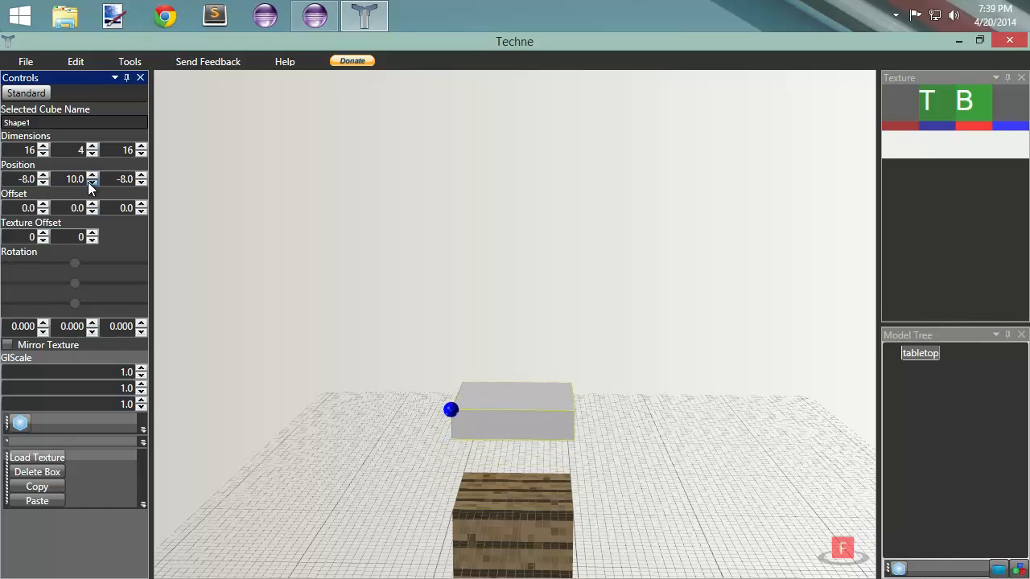
{"action": "right_click_drag", "start_coordinate": [357, 315], "coordinate": [410, 341]}
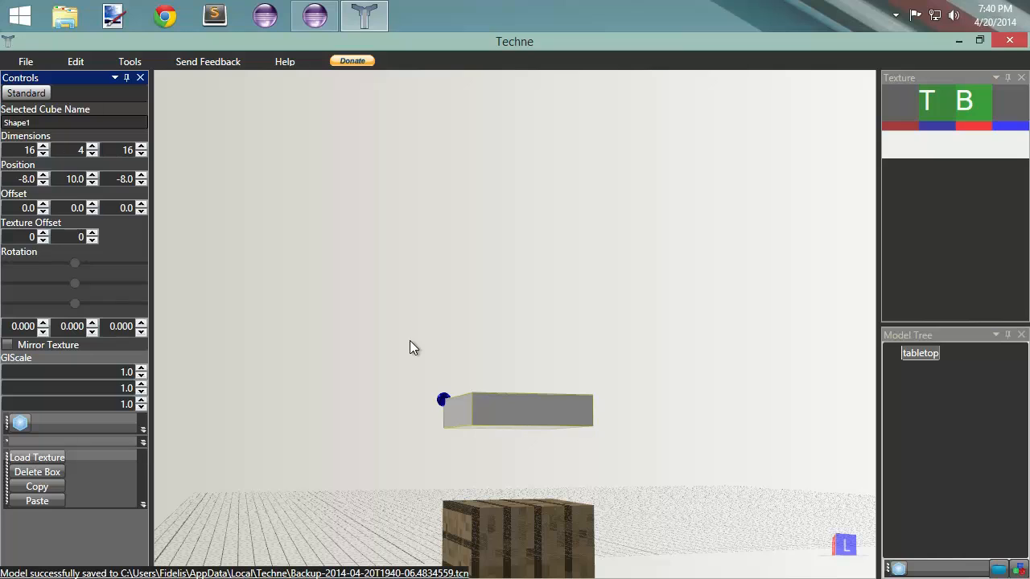
{"action": "right_click_drag", "start_coordinate": [395, 340], "coordinate": [475, 354]}
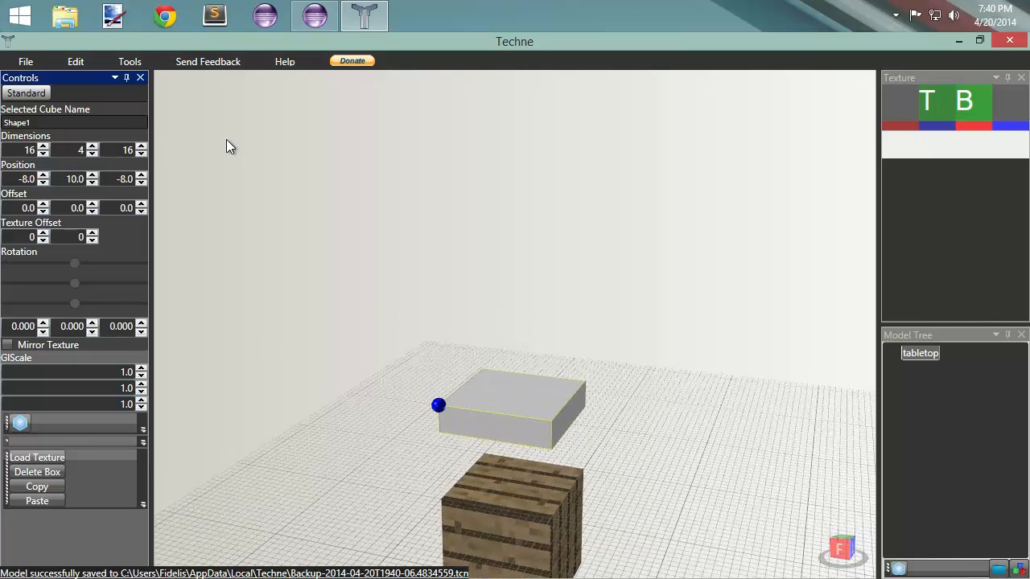
{"action": "right_click_drag", "start_coordinate": [348, 261], "coordinate": [223, 255]}
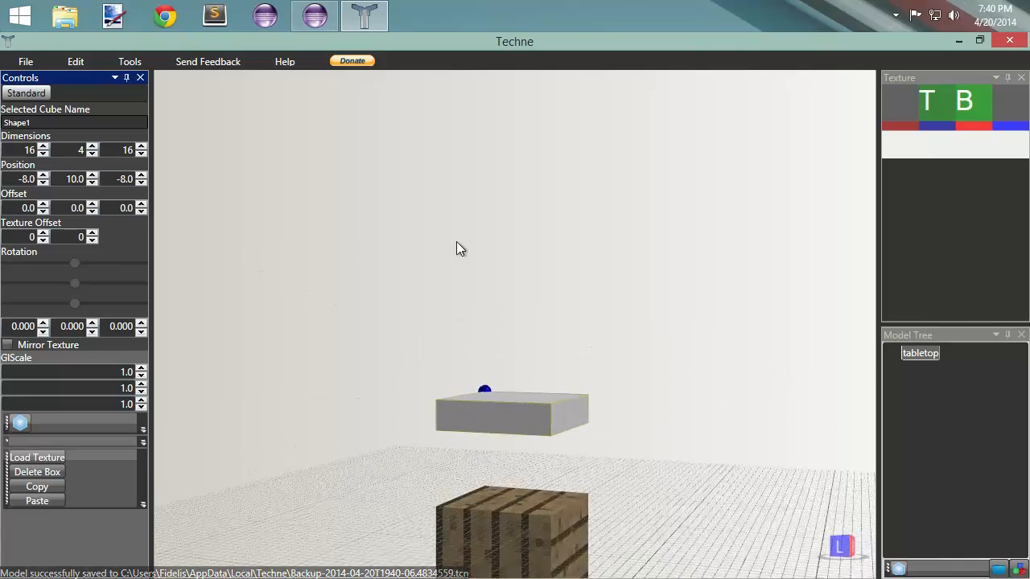
Examine the tabletop cube from its different sides and compare them with the face areas in its texture map.
{"action": "right_click_drag", "start_coordinate": [458, 244], "coordinate": [363, 252]}
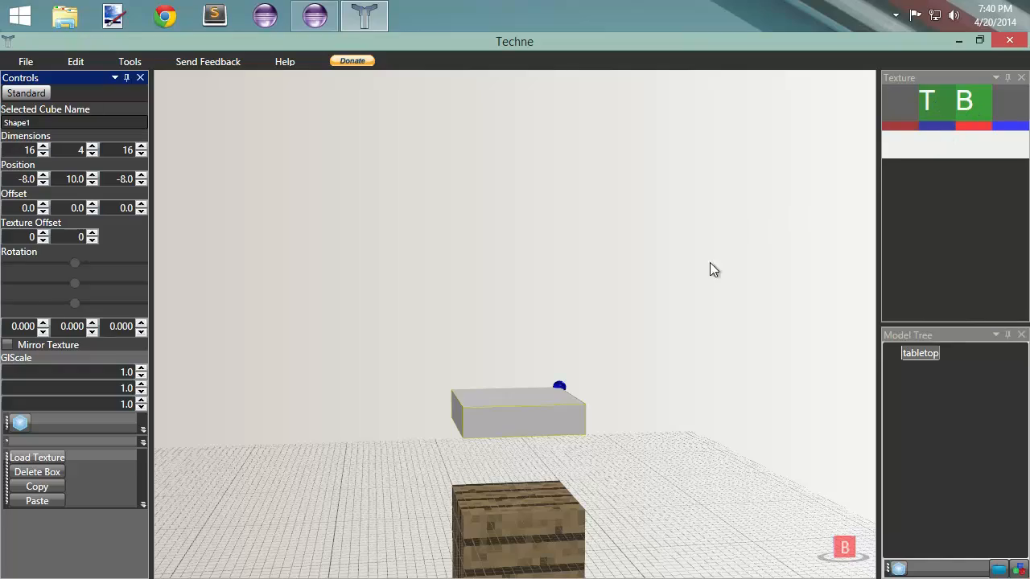
{"action": "right_click_drag", "start_coordinate": [710, 264], "coordinate": [556, 292]}
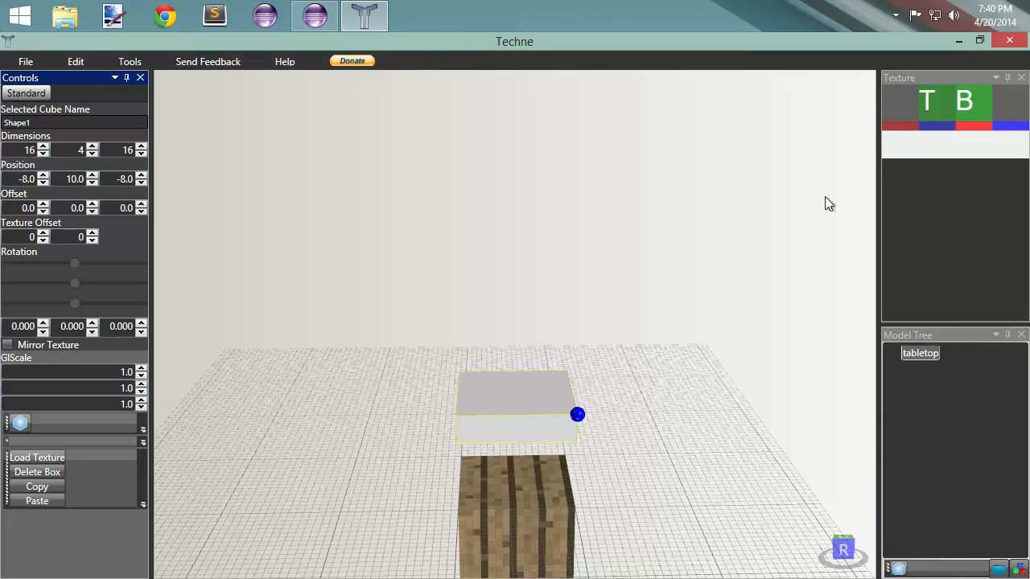
{"action": "right_click_drag", "start_coordinate": [824, 204], "coordinate": [774, 283]}
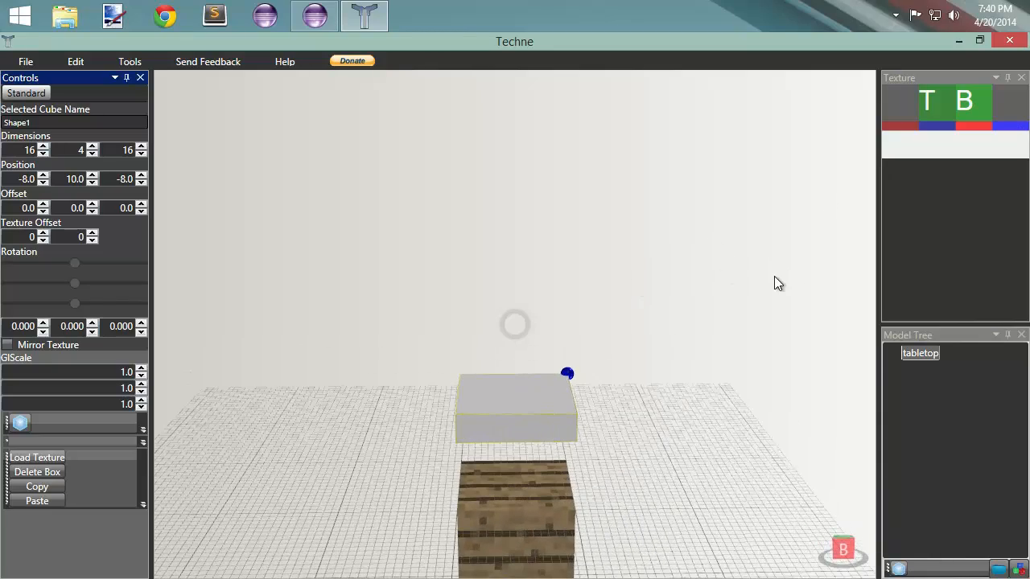
{"action": "right_click_drag", "start_coordinate": [551, 235], "coordinate": [706, 222]}
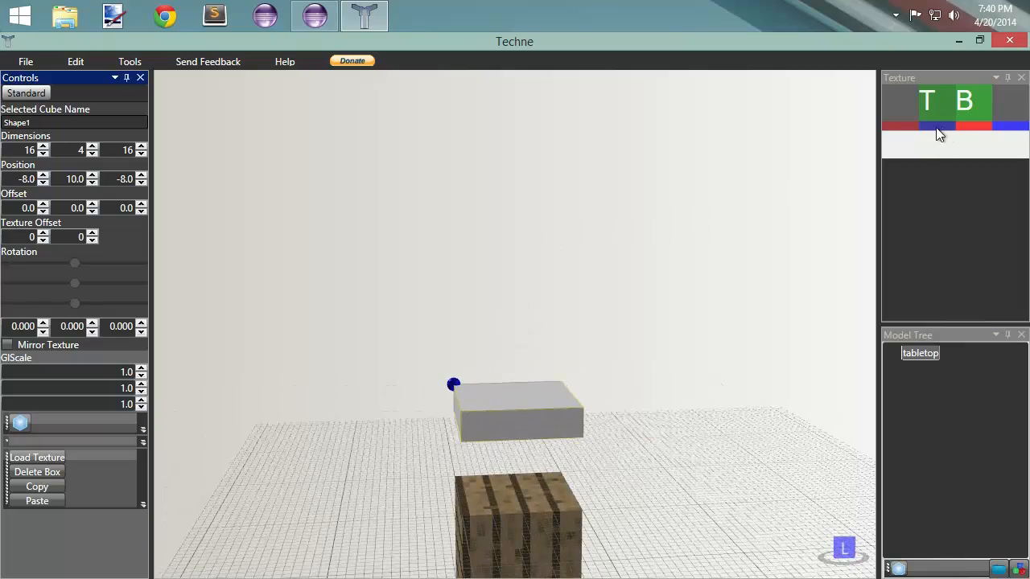
{"action": "right_click_drag", "start_coordinate": [616, 277], "coordinate": [768, 264]}
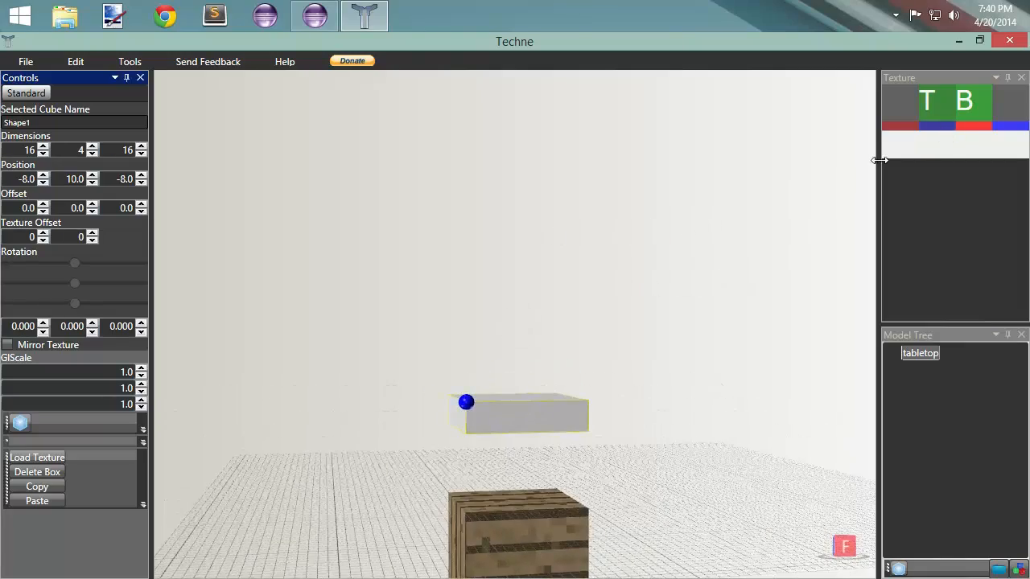
{"action": "right_click_drag", "start_coordinate": [855, 207], "coordinate": [425, 250]}
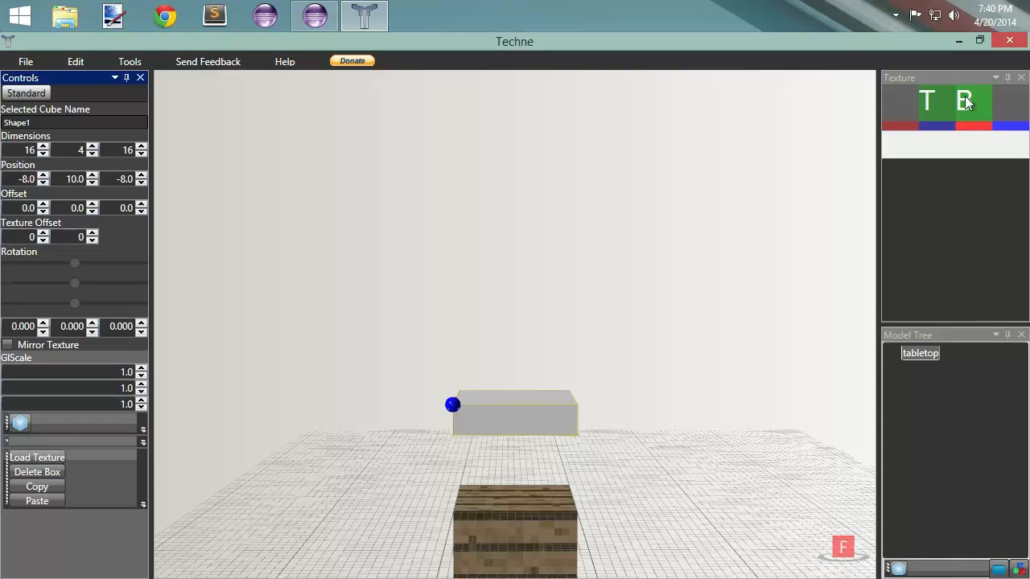
{"action": "right_click", "coordinate": [414, 322]}
Add a new cube for a table leg and set its first and third dimensions to 4.
{"action": "left_click", "coordinate": [19, 423]}
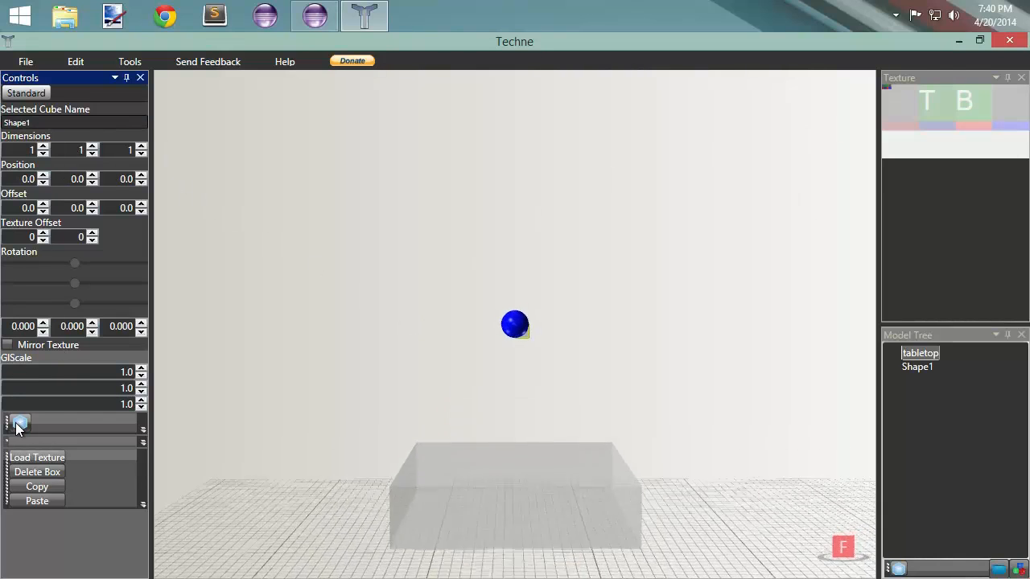
{"action": "right_click_drag", "start_coordinate": [408, 337], "coordinate": [243, 336]}
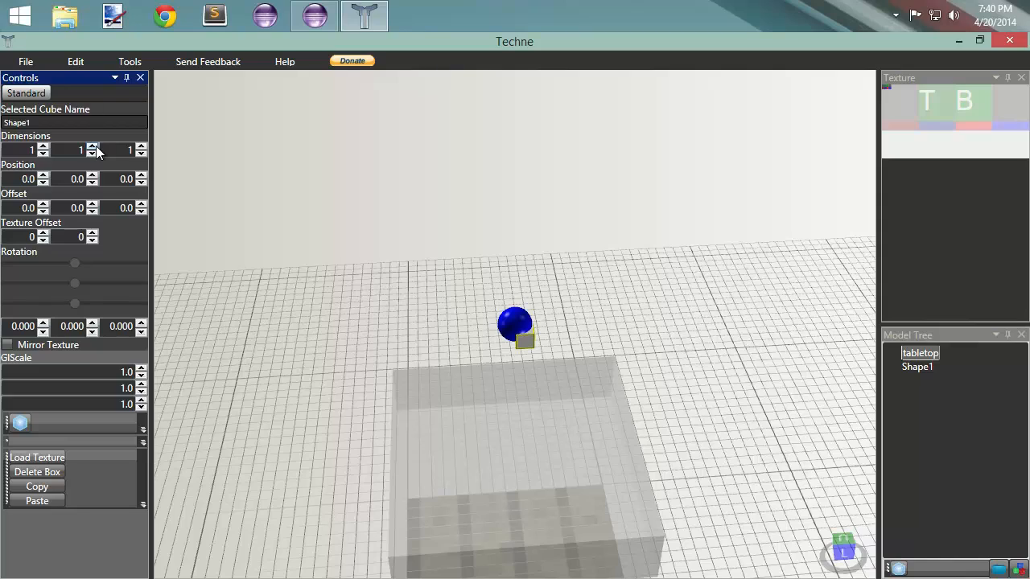
{"action": "left_click", "coordinate": [141, 148]}
{"action": "left_click", "coordinate": [141, 147]}
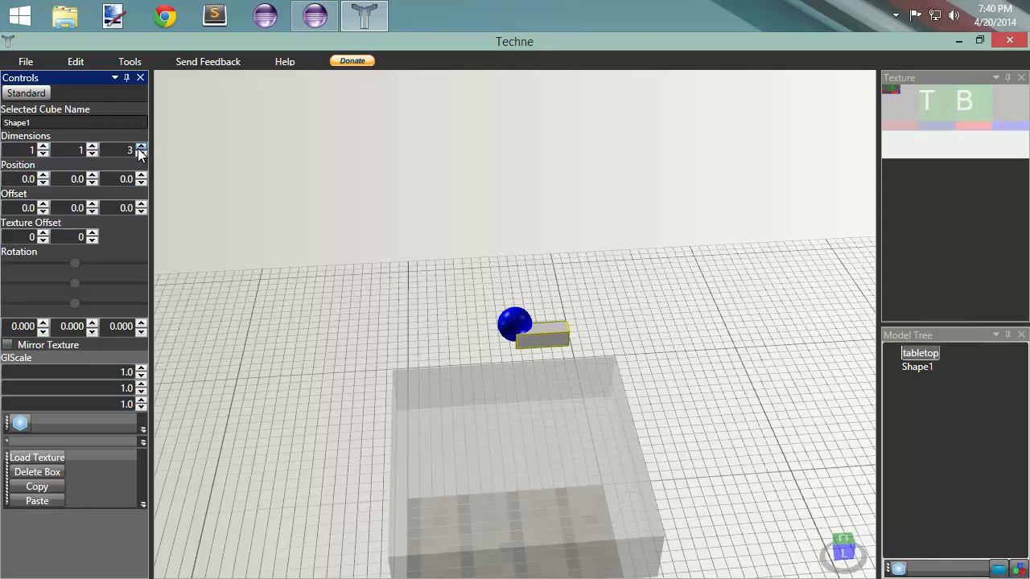
{"action": "left_click", "coordinate": [141, 148]}
{"action": "left_click", "coordinate": [140, 147]}
{"action": "left_click", "coordinate": [141, 154]}
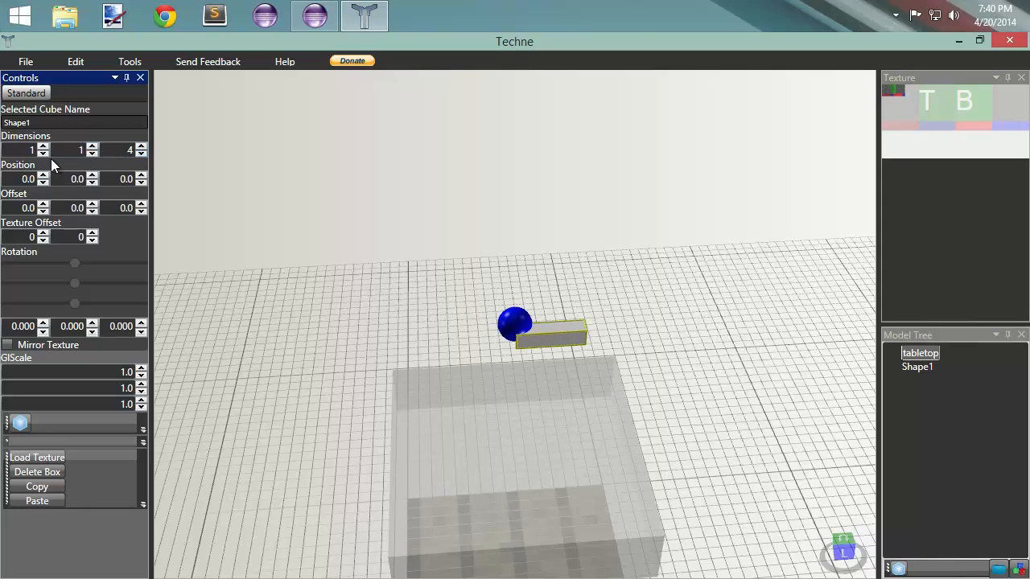
{"action": "left_click", "coordinate": [43, 147]}
{"action": "left_click", "coordinate": [43, 147]}
{"action": "left_click", "coordinate": [44, 147]}
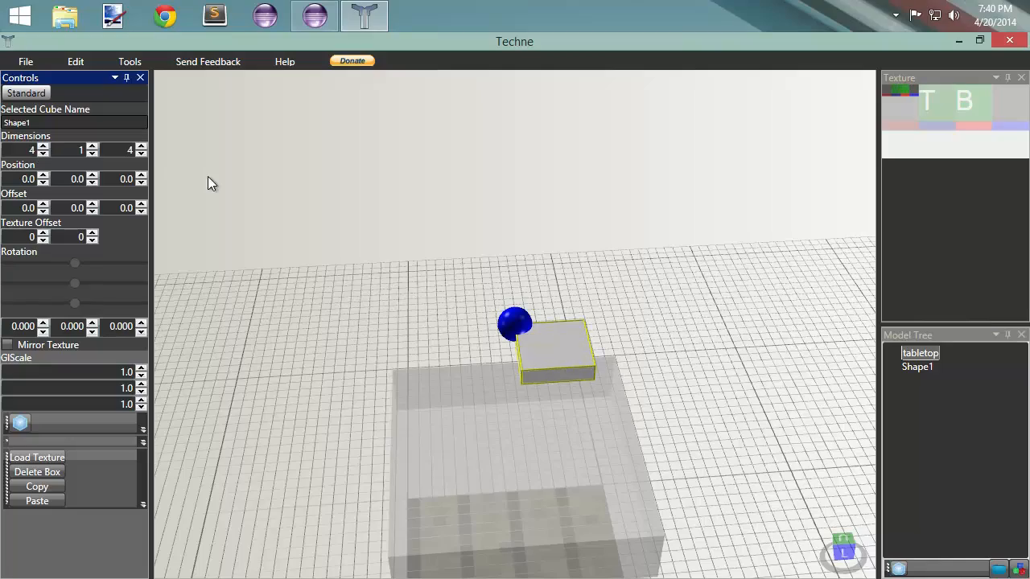
Align the leg cube with a corner of the tabletop by setting its third and first position values to -8.
{"action": "right_click_drag", "start_coordinate": [207, 176], "coordinate": [336, 252]}
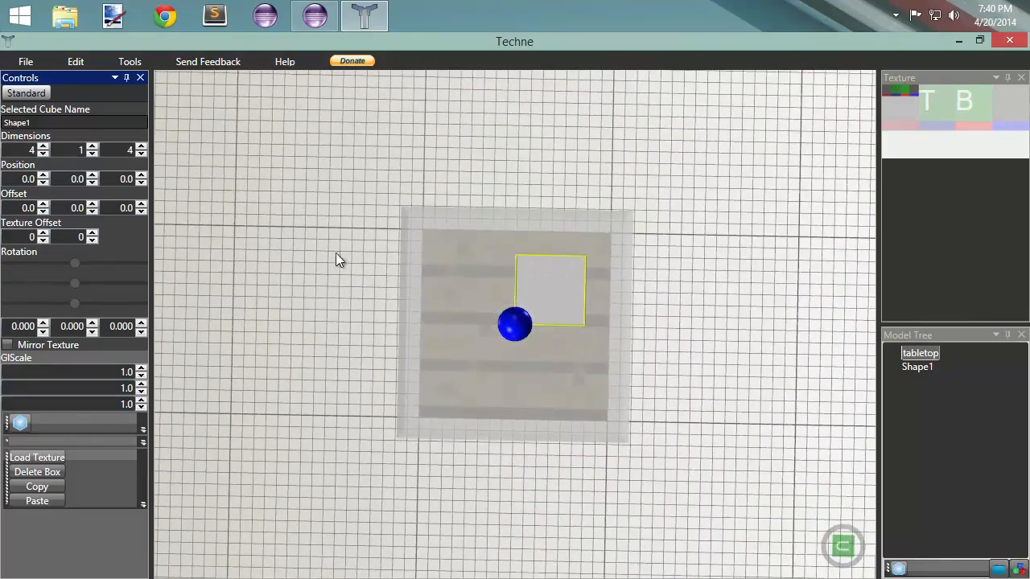
{"action": "left_click", "coordinate": [145, 181]}
{"action": "left_click", "coordinate": [145, 181]}
{"action": "left_click", "coordinate": [146, 182]}
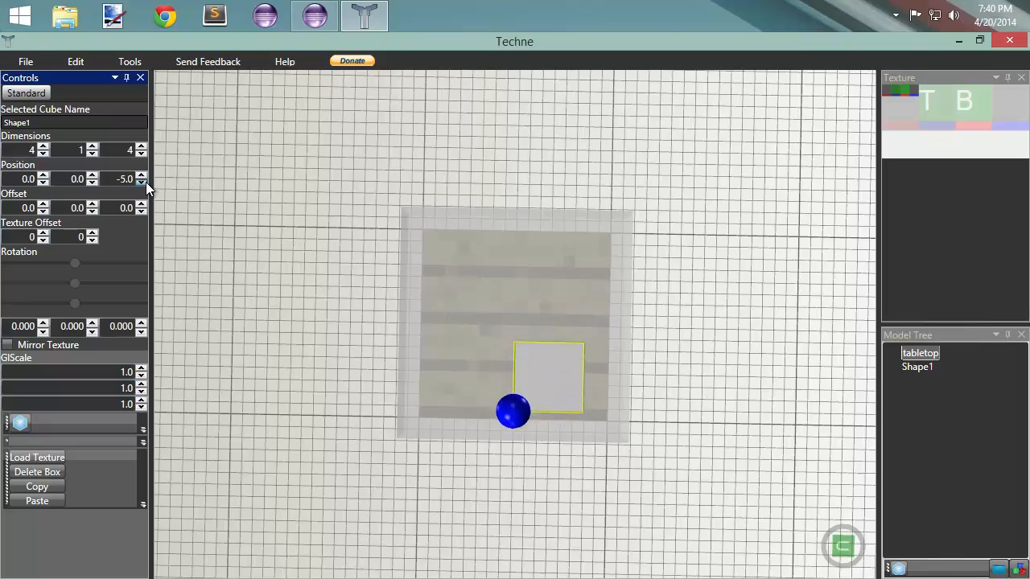
{"action": "left_click", "coordinate": [146, 182]}
{"action": "left_click", "coordinate": [145, 182]}
{"action": "right_click_drag", "start_coordinate": [214, 250], "coordinate": [74, 95]}
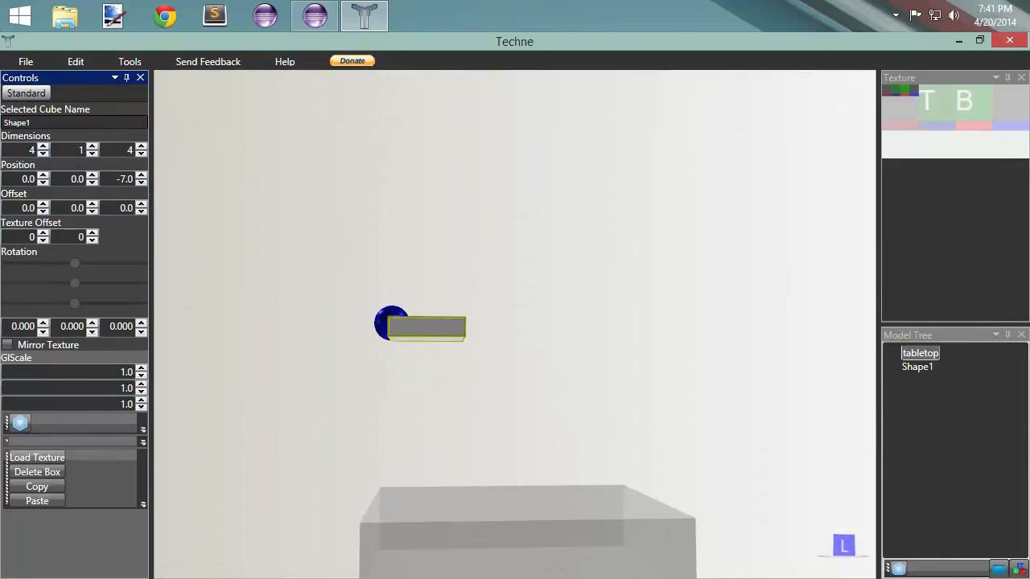
{"action": "left_click", "coordinate": [144, 182]}
{"action": "right_click_drag", "start_coordinate": [153, 193], "coordinate": [324, 250]}
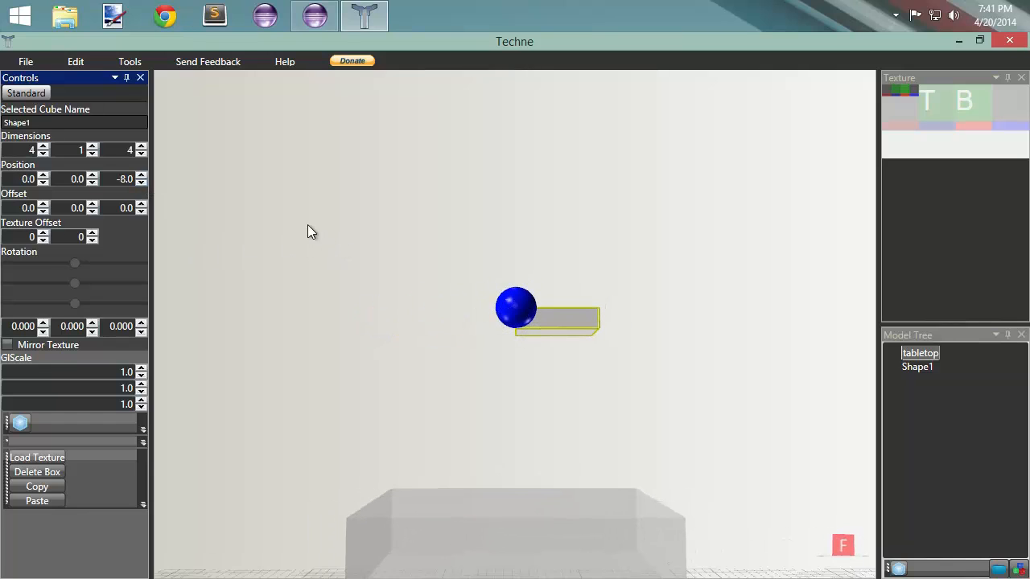
{"action": "left_click_drag", "start_coordinate": [40, 184], "coordinate": [41, 183]}
{"action": "mouse_move", "coordinate": [171, 199]}
{"action": "right_mouse_down"}
{"action": "mouse_move", "coordinate": [188, 347]}
{"action": "mouse_move", "coordinate": [214, 324]}
{"action": "mouse_move", "coordinate": [220, 292]}
{"action": "mouse_move", "coordinate": [174, 178]}
{"action": "mouse_move", "coordinate": [207, 193]}
{"action": "mouse_move", "coordinate": [328, 186]}
{"action": "mouse_move", "coordinate": [170, 197]}
{"action": "right_mouse_up"}
Lengthen the leg cube by setting its second dimension to 10.
{"action": "left_click", "coordinate": [92, 147]}
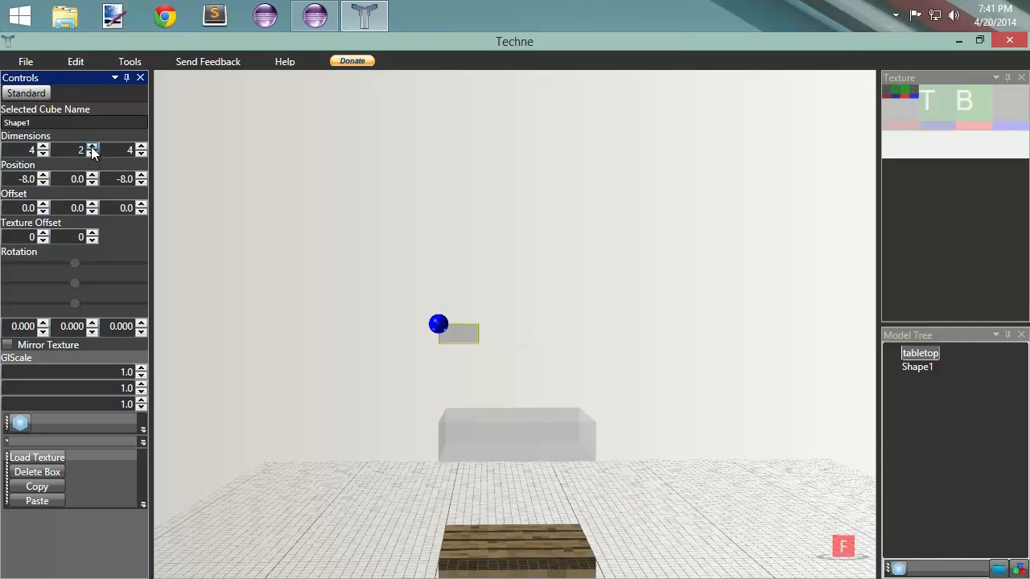
{"action": "left_click", "coordinate": [92, 147]}
{"action": "left_click", "coordinate": [91, 148]}
{"action": "left_click", "coordinate": [92, 147]}
{"action": "left_click", "coordinate": [92, 148]}
{"action": "left_click", "coordinate": [92, 148]}
{"action": "left_click", "coordinate": [92, 147]}
{"action": "left_click", "coordinate": [91, 147]}
{"action": "left_click", "coordinate": [92, 147]}
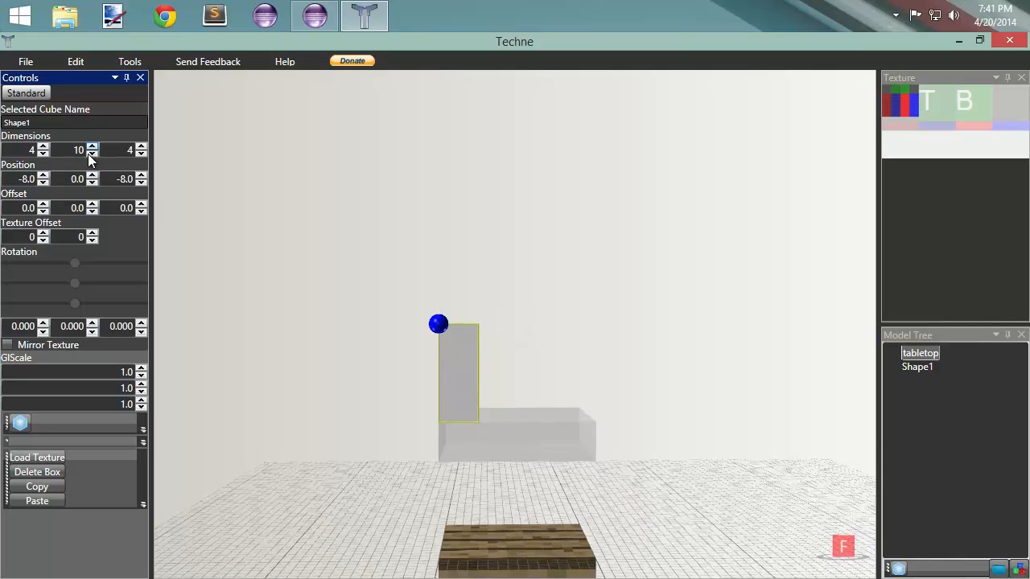
Move the leg directly beneath the tabletop by setting its second position value to 14, and check the fit.
{"action": "left_click", "coordinate": [92, 182]}
{"action": "left_click", "coordinate": [91, 182]}
{"action": "left_click", "coordinate": [92, 176]}
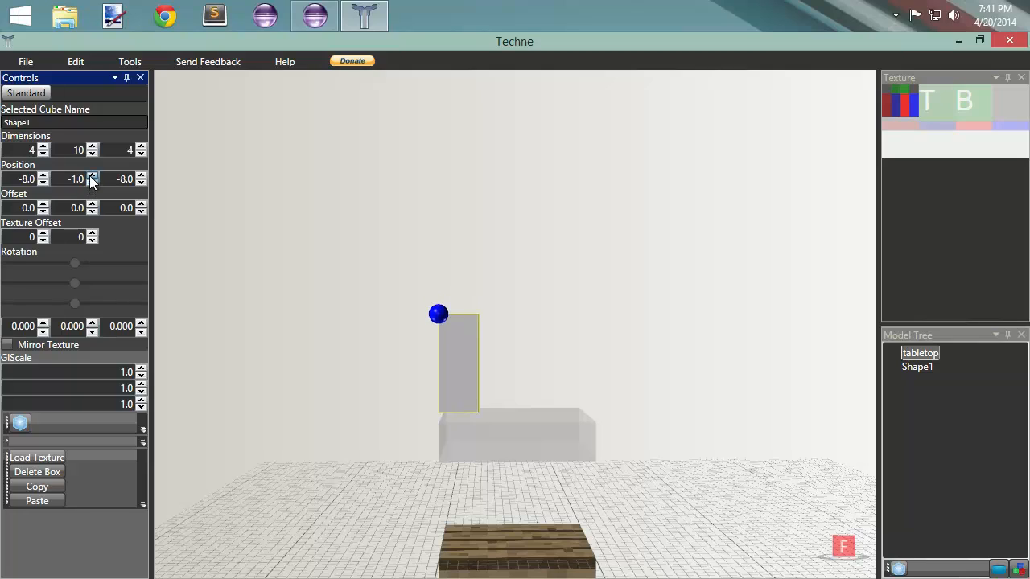
{"action": "left_click", "coordinate": [91, 176]}
{"action": "left_click", "coordinate": [91, 176]}
{"action": "left_click", "coordinate": [91, 176]}
{"action": "left_click", "coordinate": [92, 176]}
{"action": "left_click", "coordinate": [91, 176]}
{"action": "left_click", "coordinate": [92, 175]}
{"action": "left_click", "coordinate": [92, 175]}
{"action": "left_click", "coordinate": [92, 176]}
{"action": "left_click", "coordinate": [92, 175]}
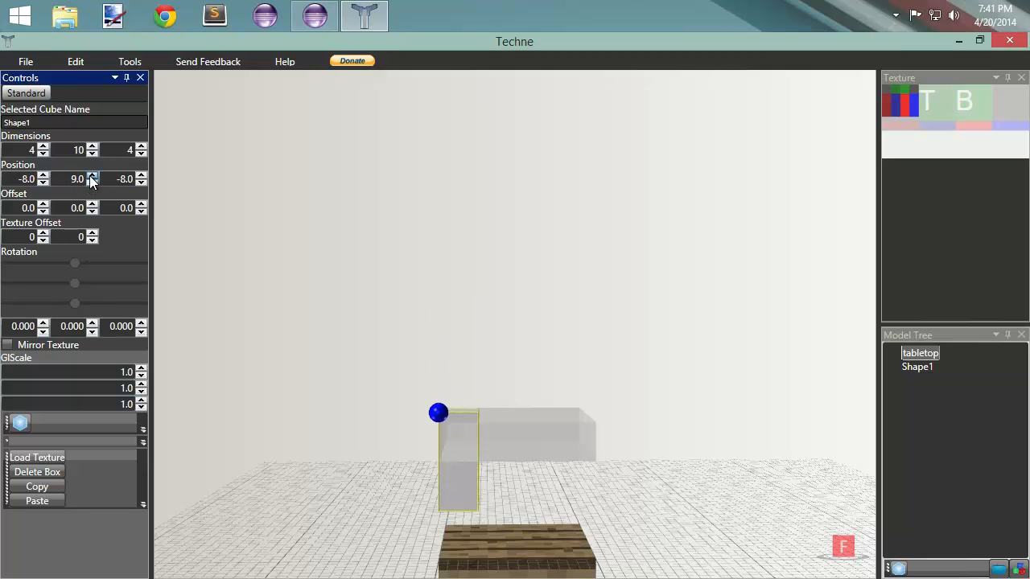
{"action": "left_click", "coordinate": [91, 175]}
{"action": "left_click", "coordinate": [92, 175]}
{"action": "left_click", "coordinate": [92, 175]}
{"action": "left_click", "coordinate": [92, 176]}
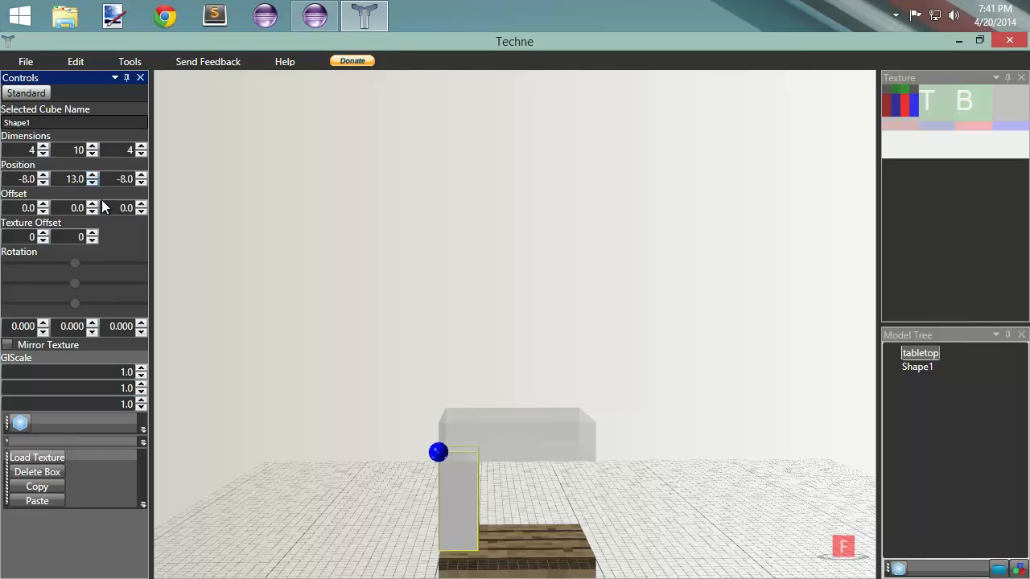
{"action": "mouse_move", "coordinate": [284, 332]}
{"action": "right_mouse_down"}
{"action": "mouse_move", "coordinate": [289, 308]}
{"action": "mouse_move", "coordinate": [286, 317]}
{"action": "right_mouse_up"}
{"action": "left_click", "coordinate": [91, 176]}
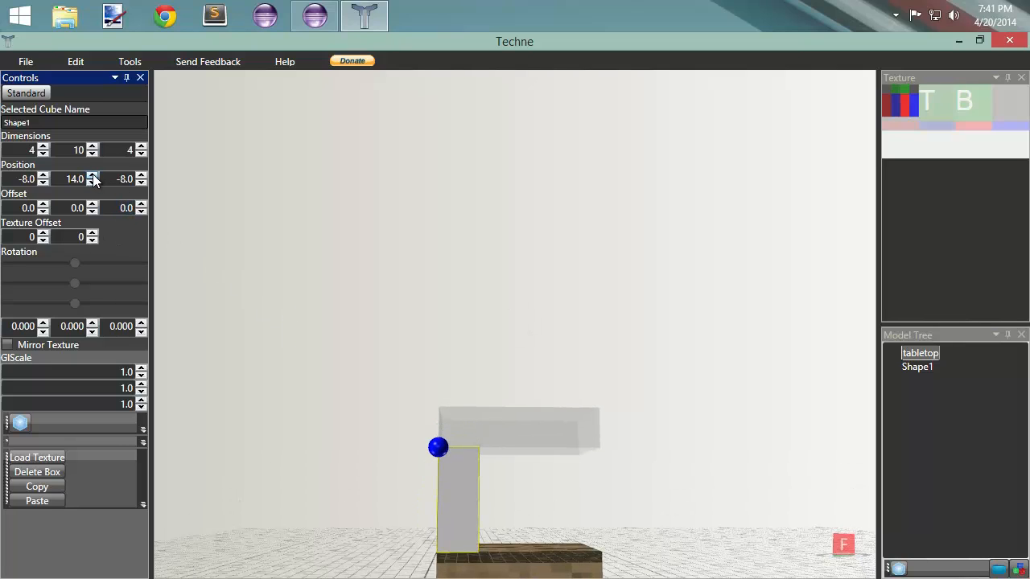
{"action": "right_click_drag", "start_coordinate": [339, 244], "coordinate": [323, 242]}
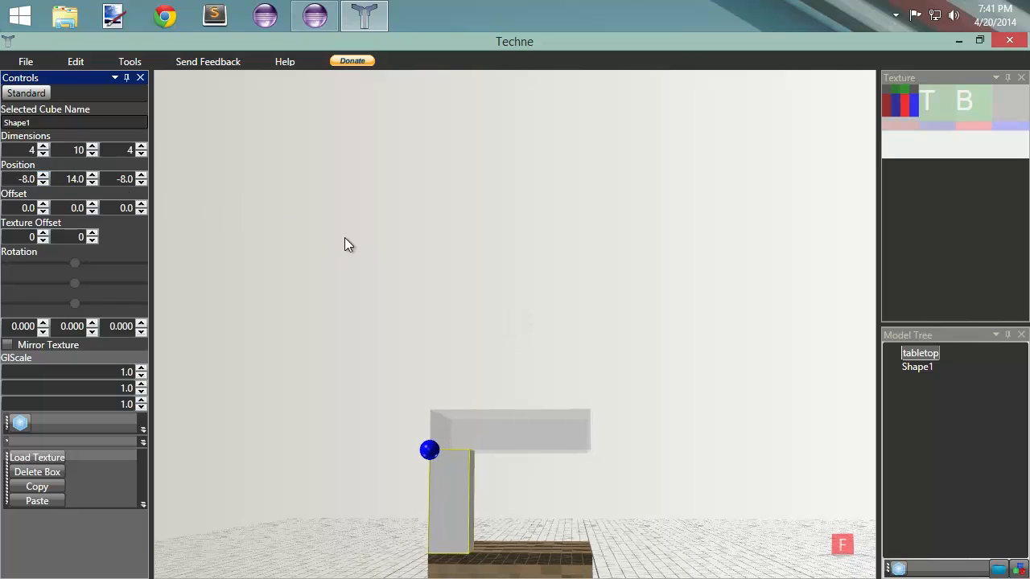
{"action": "mouse_move", "coordinate": [344, 245]}
{"action": "right_mouse_down"}
{"action": "mouse_move", "coordinate": [292, 279]}
{"action": "mouse_move", "coordinate": [271, 278]}
{"action": "mouse_move", "coordinate": [359, 258]}
{"action": "right_mouse_up"}
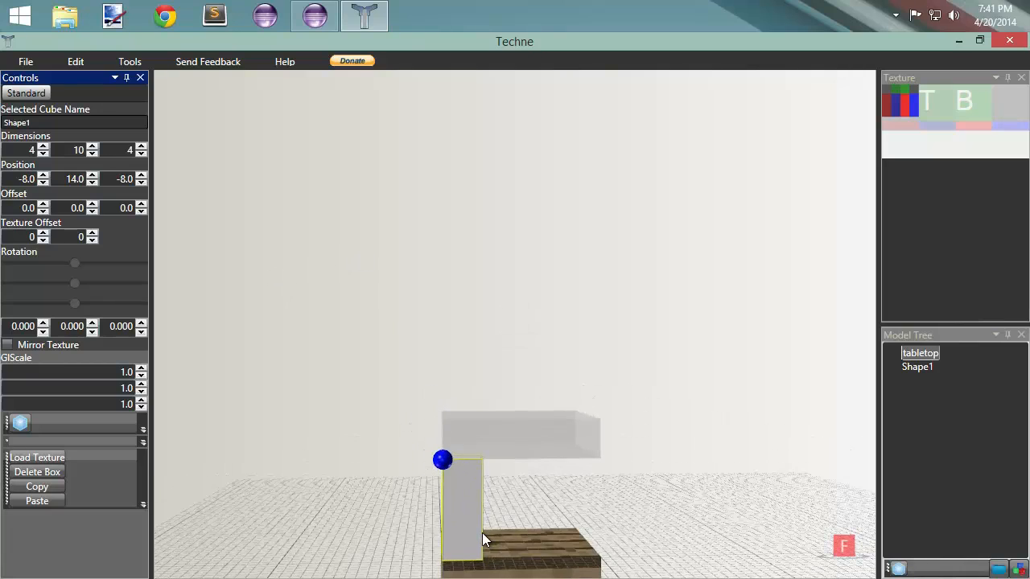
Select the tabletop and the leg alternately to compare their properties and pivot points.
{"action": "left_click", "coordinate": [496, 440]}
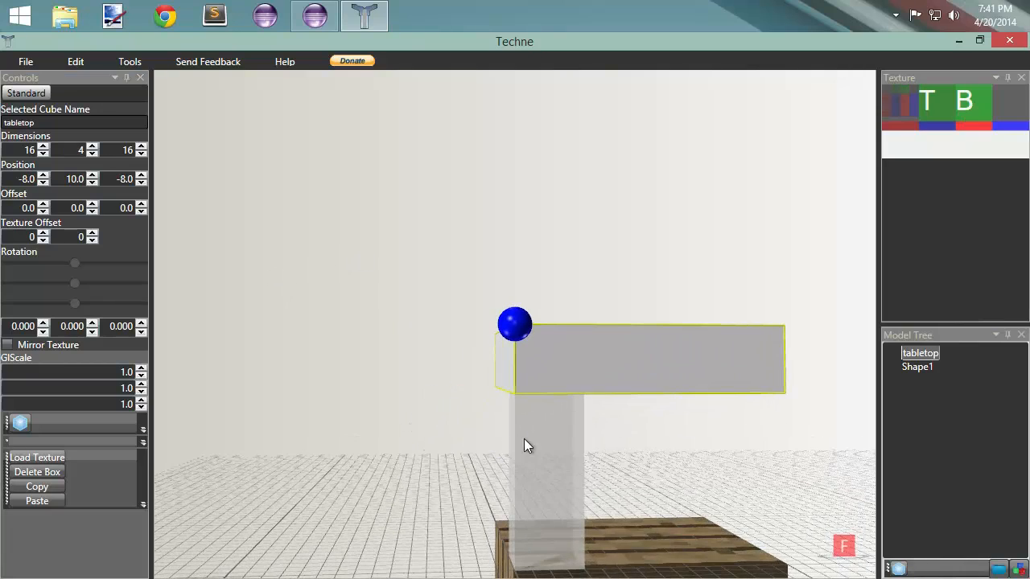
{"action": "left_click", "coordinate": [530, 439]}
{"action": "left_click", "coordinate": [584, 291]}
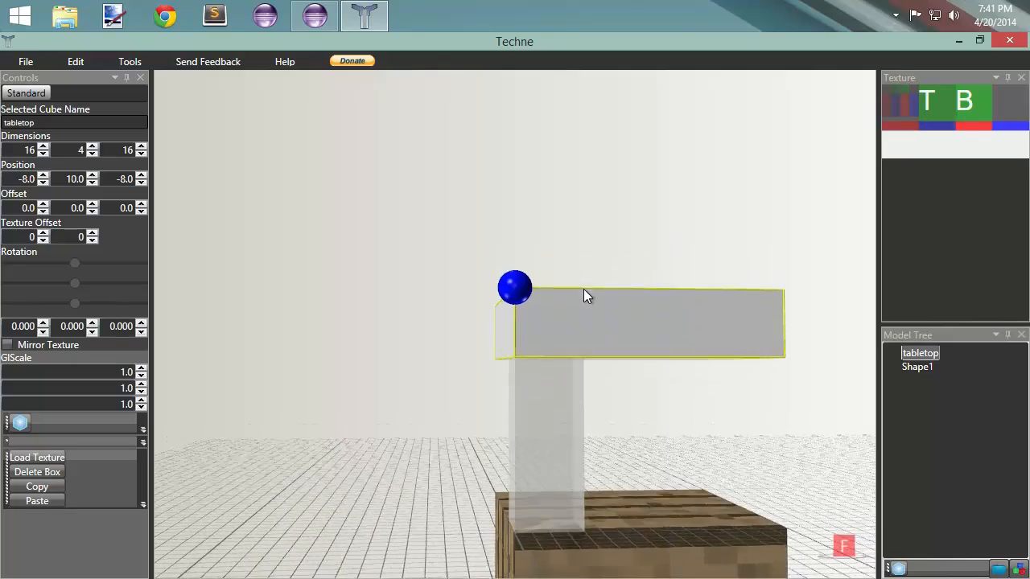
{"action": "left_click", "coordinate": [541, 425]}
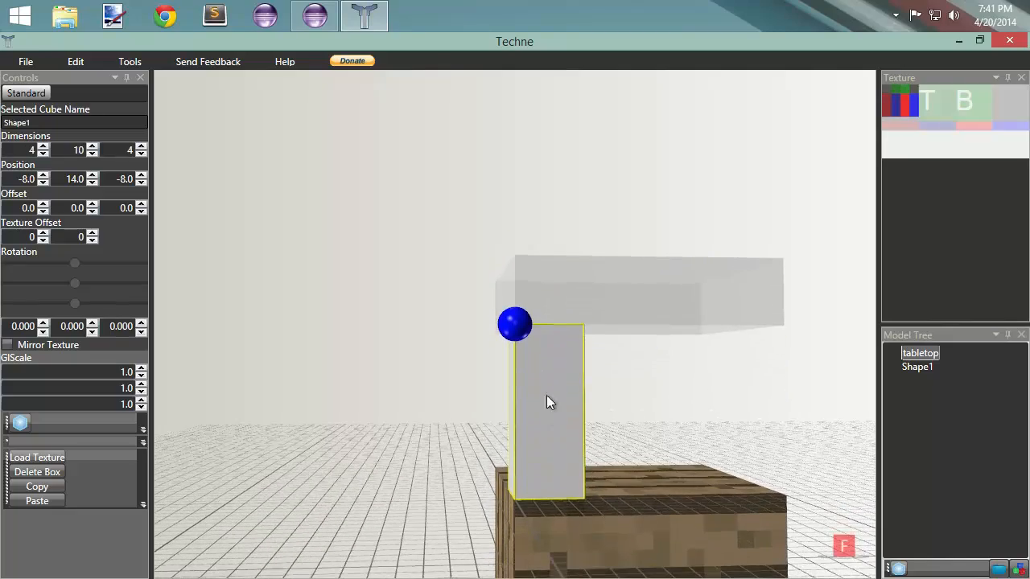
{"action": "left_click", "coordinate": [574, 302]}
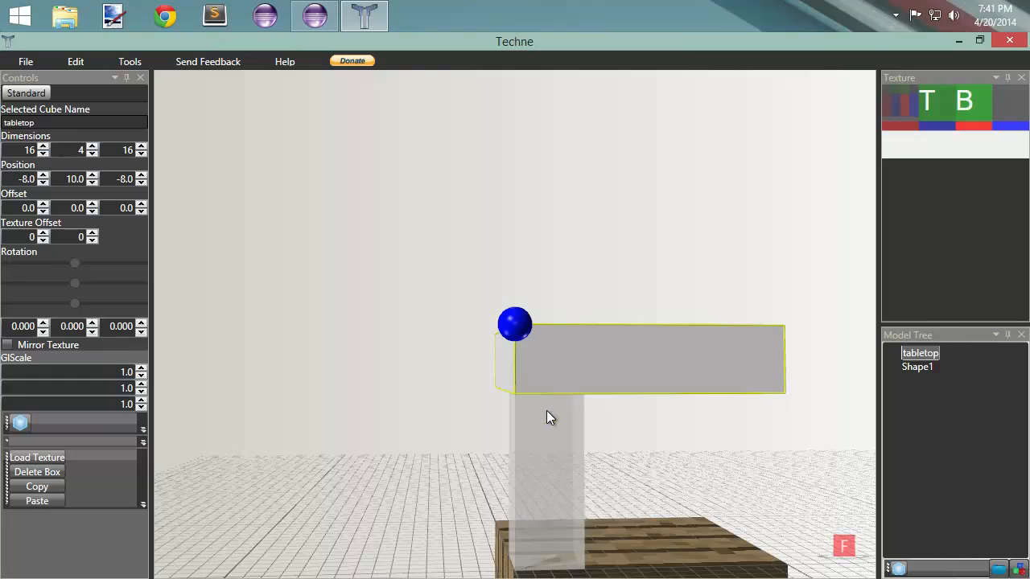
{"action": "left_click", "coordinate": [546, 413]}
{"action": "left_click", "coordinate": [580, 289]}
{"action": "left_click", "coordinate": [572, 436]}
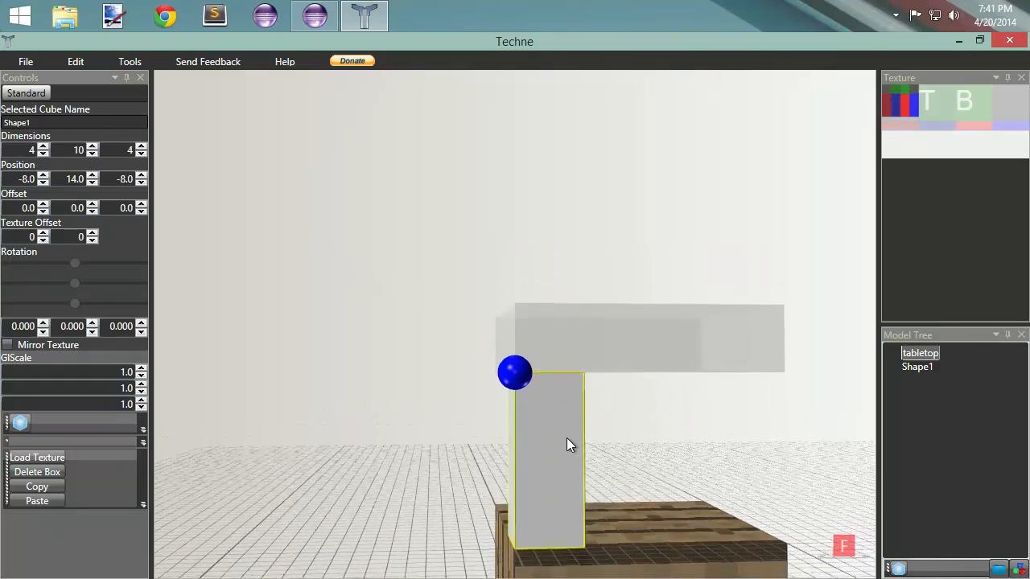
Rename the leg cube as legone in the model's list of shapes.
{"action": "mouse_move", "coordinate": [368, 354]}
{"action": "right_mouse_down"}
{"action": "mouse_move", "coordinate": [323, 389]}
{"action": "mouse_move", "coordinate": [319, 370]}
{"action": "mouse_move", "coordinate": [368, 347]}
{"action": "right_mouse_up"}
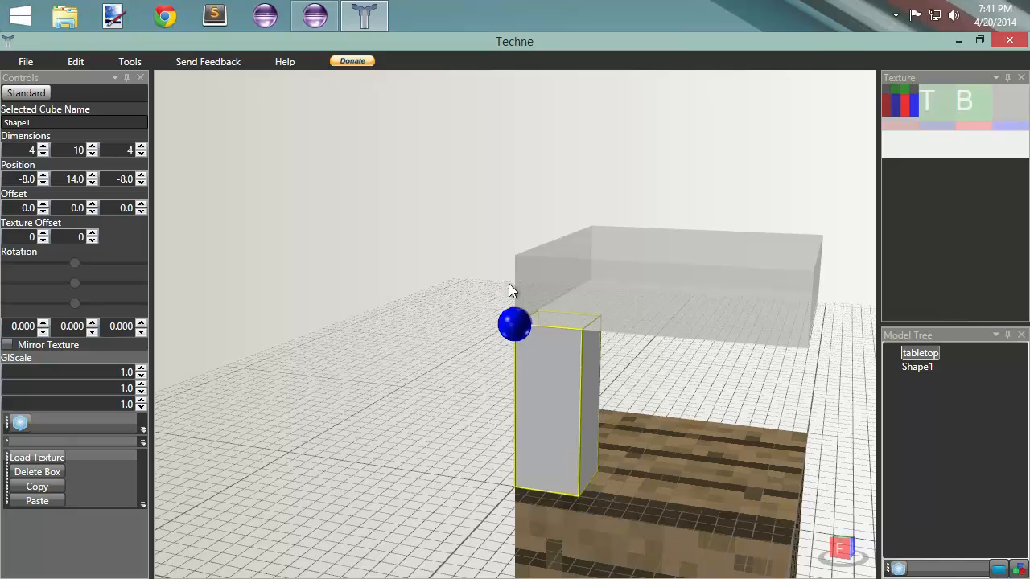
{"action": "right_click_drag", "start_coordinate": [486, 294], "coordinate": [414, 343]}
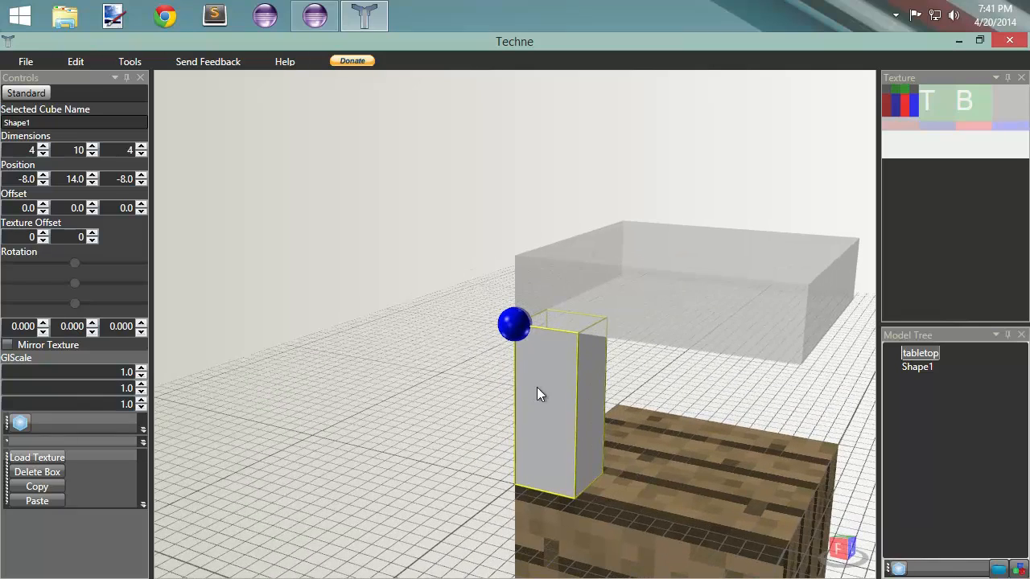
{"action": "right_click_drag", "start_coordinate": [392, 376], "coordinate": [444, 387]}
{"action": "double_click", "coordinate": [909, 369]}
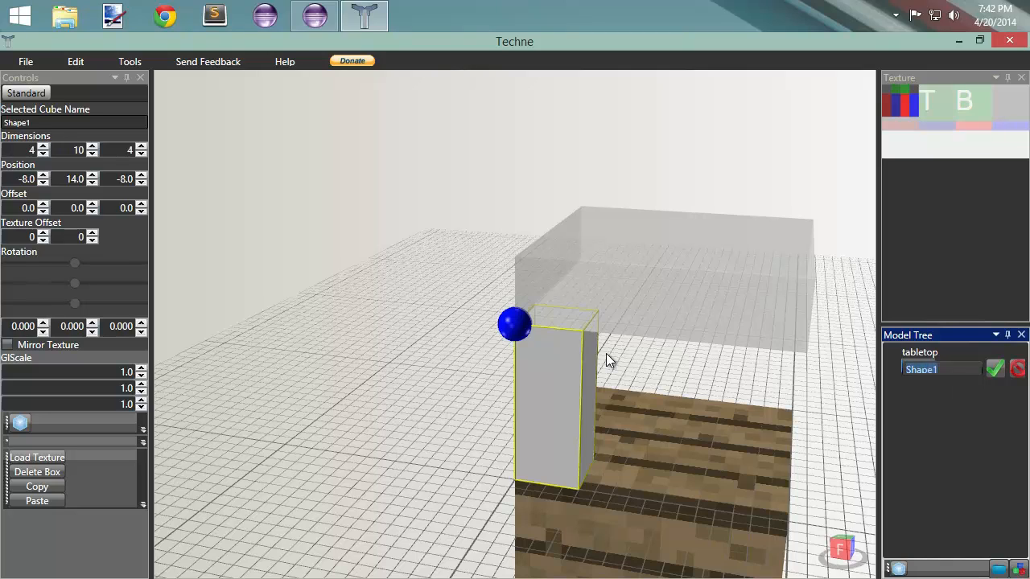
{"action": "type", "text": "legone"}
{"action": "left_click", "coordinate": [996, 369]}
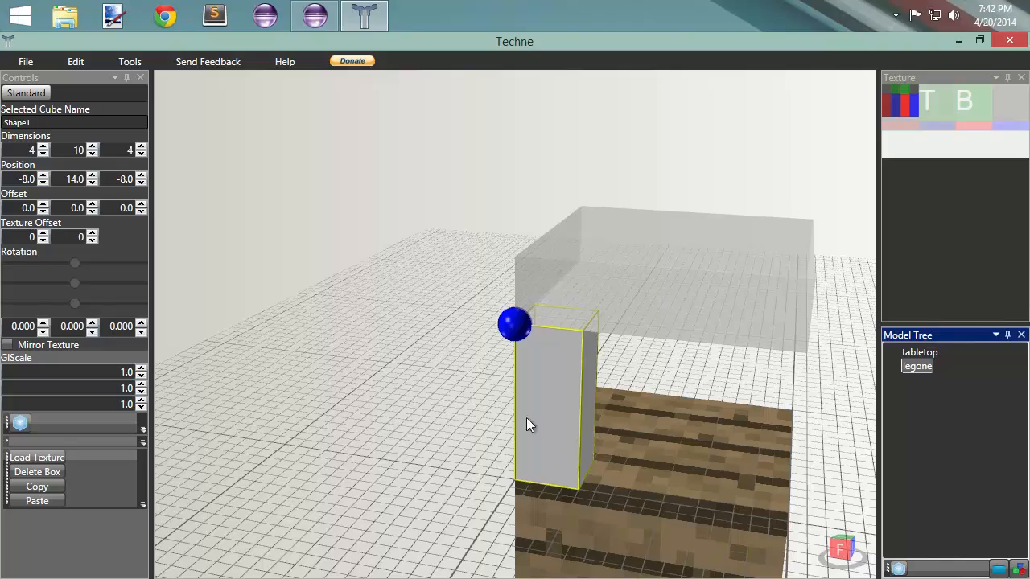
Duplicate the legone cube and select the copy standing above the tabletop.
{"action": "key", "text": "ctrl+v"}
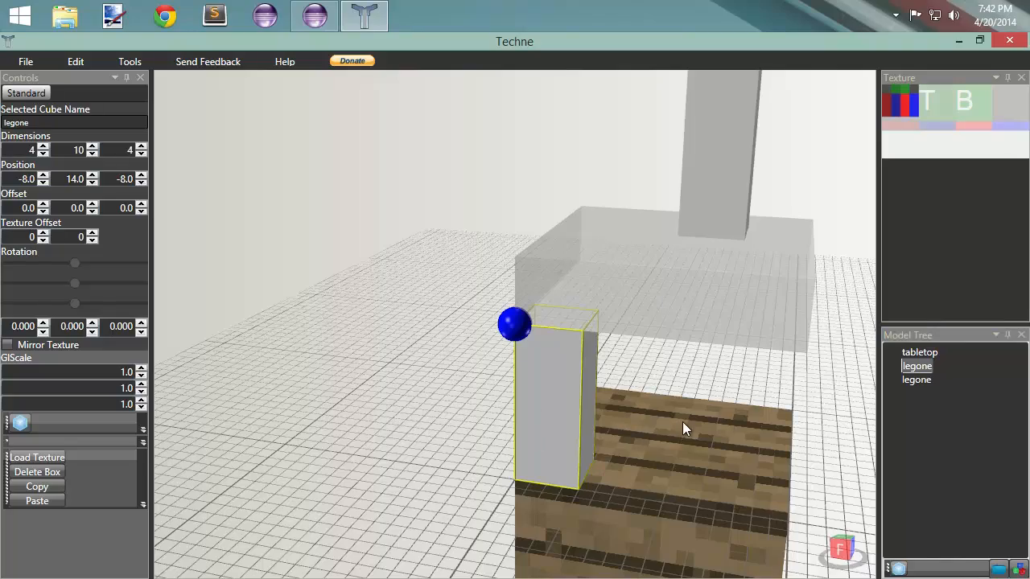
{"action": "left_click", "coordinate": [744, 132]}
{"action": "right_click_drag", "start_coordinate": [780, 232], "coordinate": [644, 291]}
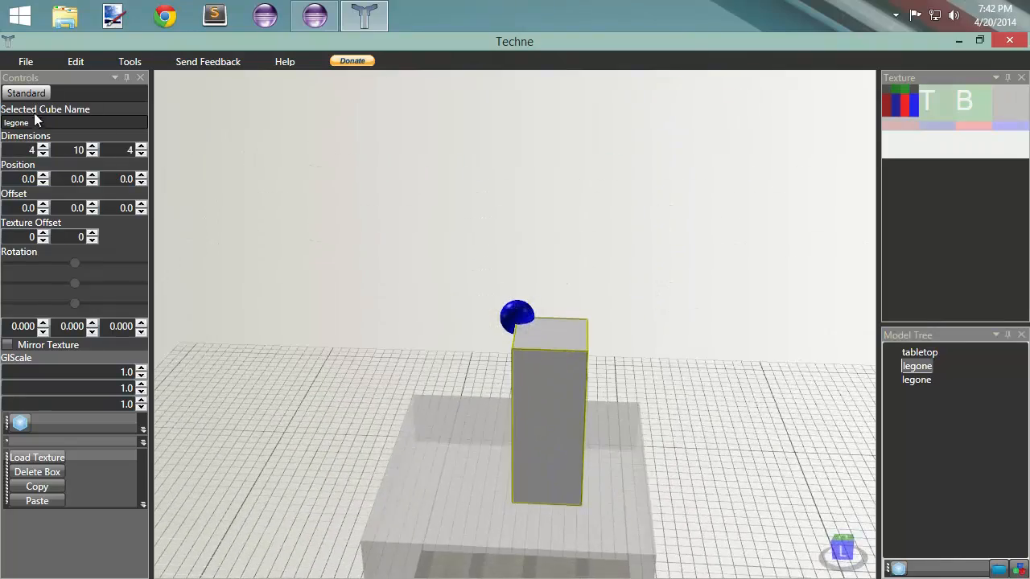
Shift the copied leg toward the tabletop's opposite side by setting its third position value to 4.
{"action": "left_click", "coordinate": [141, 175]}
{"action": "left_click", "coordinate": [141, 175]}
{"action": "left_click", "coordinate": [141, 174]}
{"action": "left_click", "coordinate": [141, 175]}
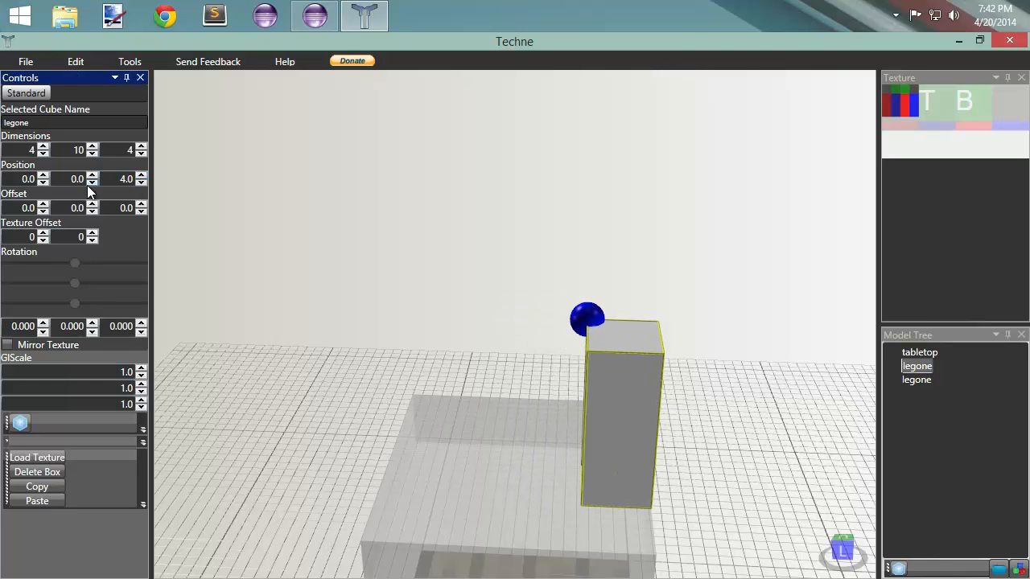
Move the copied leg along the tabletop by setting its first position value to 4.
{"action": "left_click", "coordinate": [46, 176]}
{"action": "left_click", "coordinate": [46, 176]}
{"action": "left_click", "coordinate": [46, 176]}
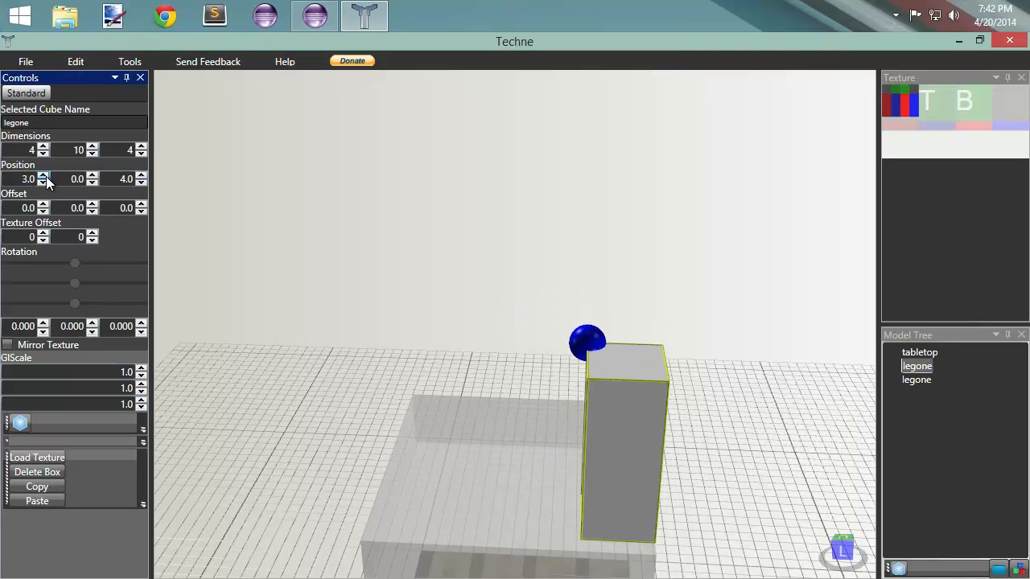
{"action": "left_click", "coordinate": [46, 176]}
{"action": "right_click_drag", "start_coordinate": [302, 159], "coordinate": [203, 127]}
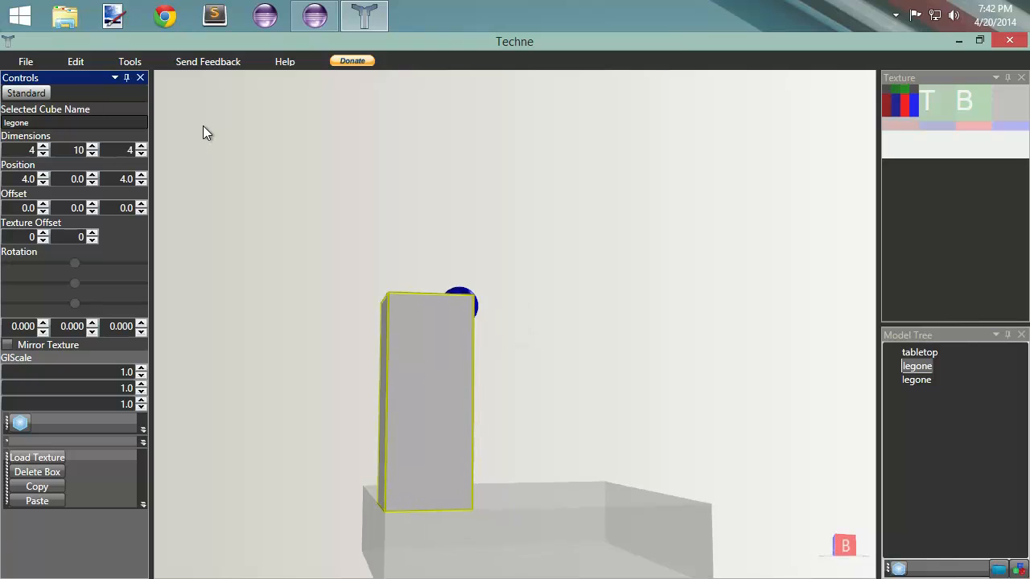
Lower the copied leg beneath the tabletop onto the reference block by setting its second position value to 14.
{"action": "left_click", "coordinate": [97, 174]}
{"action": "left_click", "coordinate": [97, 174]}
{"action": "left_click", "coordinate": [97, 174]}
{"action": "left_click", "coordinate": [97, 174]}
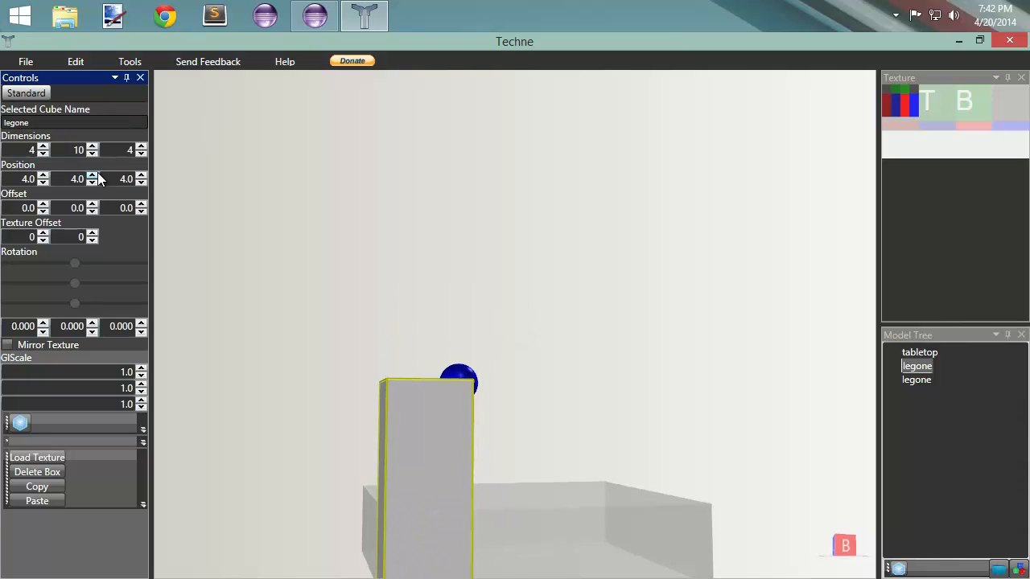
{"action": "left_click", "coordinate": [97, 173]}
{"action": "left_click", "coordinate": [97, 173]}
{"action": "left_click", "coordinate": [97, 174]}
{"action": "double_click", "coordinate": [97, 174]}
{"action": "left_click", "coordinate": [97, 173]}
{"action": "left_click", "coordinate": [97, 174]}
{"action": "right_click_drag", "start_coordinate": [193, 265], "coordinate": [283, 300]}
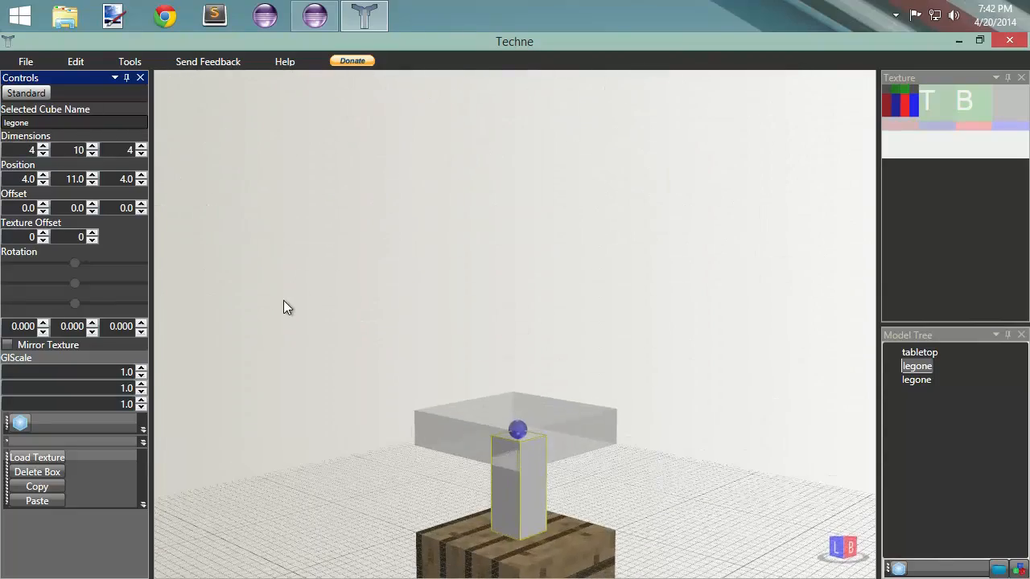
{"action": "left_click", "coordinate": [93, 176]}
{"action": "left_click", "coordinate": [93, 175]}
{"action": "left_click", "coordinate": [93, 175]}
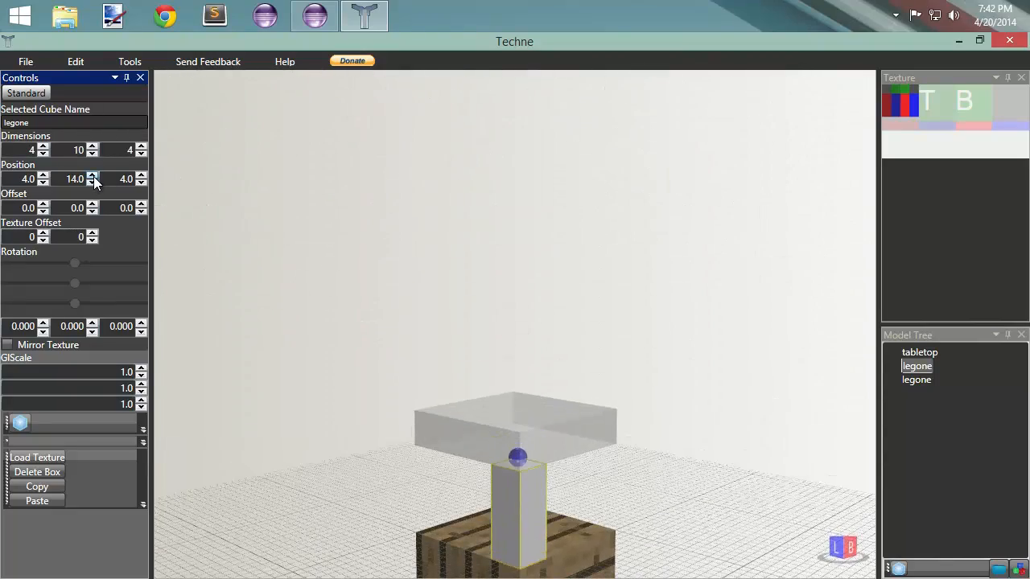
{"action": "right_click_drag", "start_coordinate": [237, 222], "coordinate": [409, 213]}
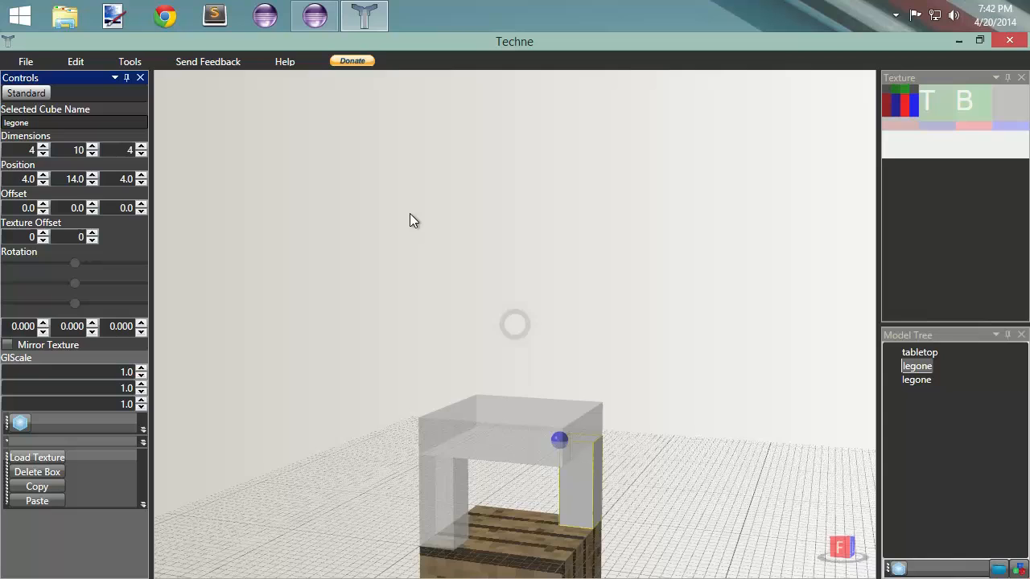
Rename the second leg as legtwo in the model's list of shapes.
{"action": "double_click", "coordinate": [925, 381]}
{"action": "left_click_drag", "start_coordinate": [936, 382], "coordinate": [925, 381]}
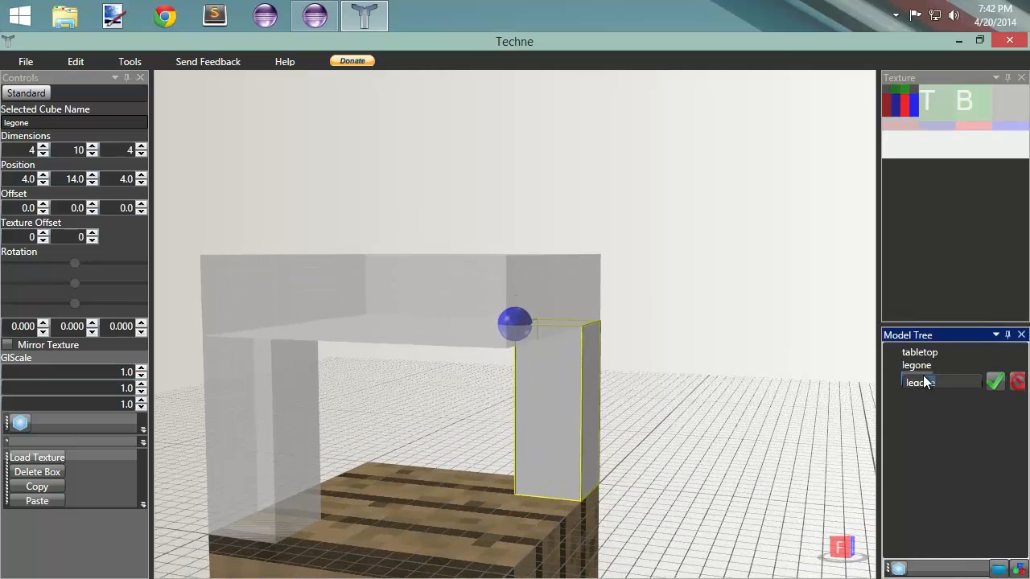
{"action": "type", "text": "two"}
{"action": "left_click", "coordinate": [994, 381]}
{"action": "right_click_drag", "start_coordinate": [708, 379], "coordinate": [438, 396]}
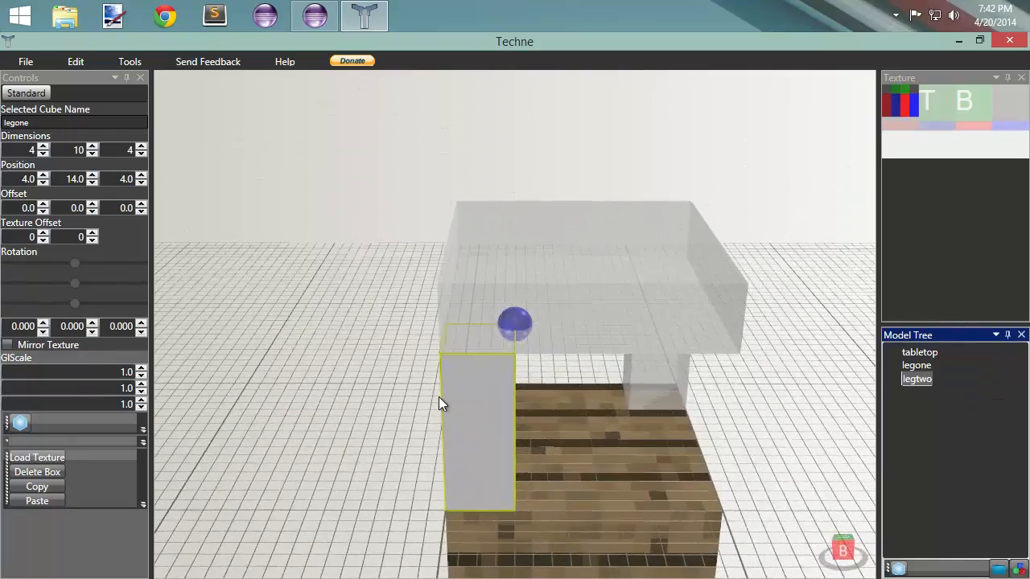
Paste another copy of the leg and select it above the tabletop, seen from overhead.
{"action": "right_click_drag", "start_coordinate": [506, 367], "coordinate": [526, 442]}
{"action": "left_click", "coordinate": [525, 449]}
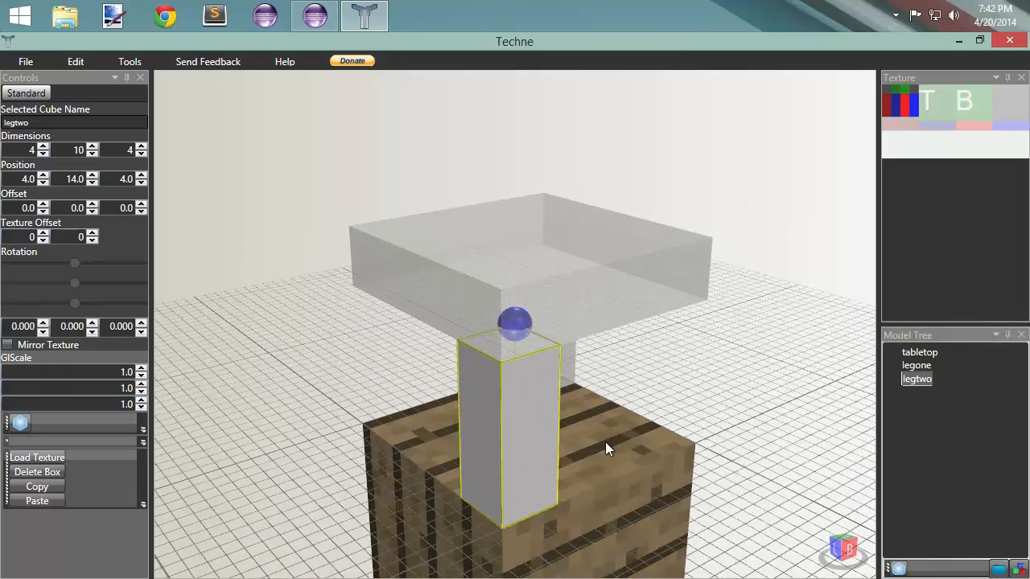
{"action": "right_click_drag", "start_coordinate": [600, 434], "coordinate": [689, 421]}
{"action": "left_click", "coordinate": [750, 423]}
{"action": "key", "text": "ctrl+v"}
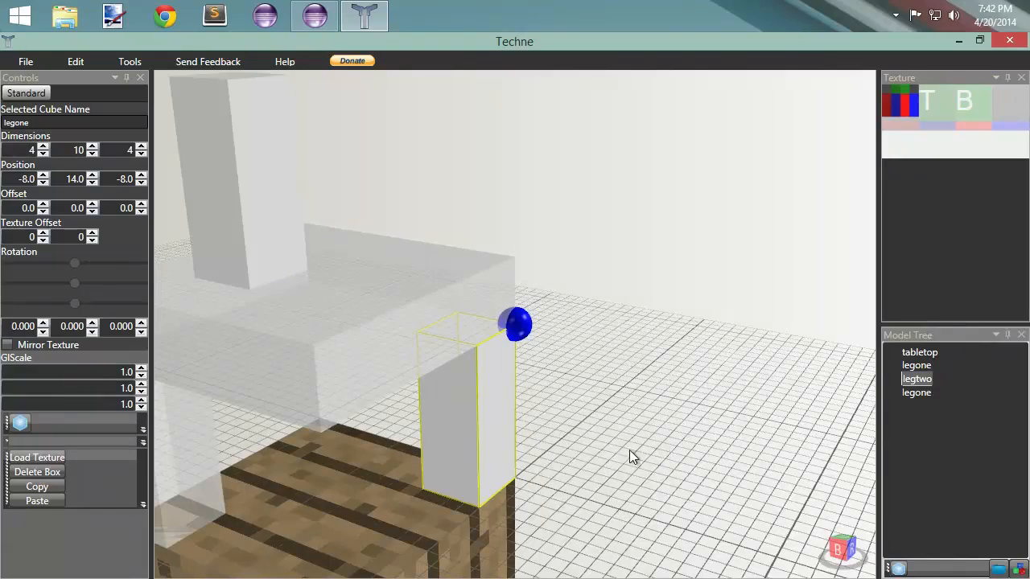
{"action": "right_click_drag", "start_coordinate": [513, 417], "coordinate": [809, 567]}
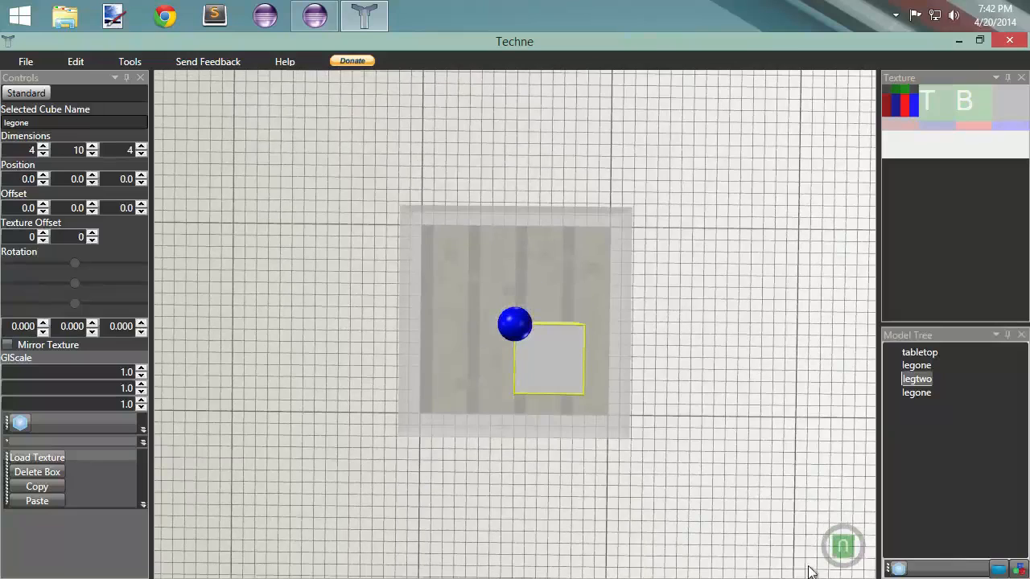
Shift the new leg copy across the tabletop by setting its first offset value to -8.
{"action": "left_click", "coordinate": [43, 211]}
{"action": "left_click", "coordinate": [42, 211]}
{"action": "left_click", "coordinate": [42, 211]}
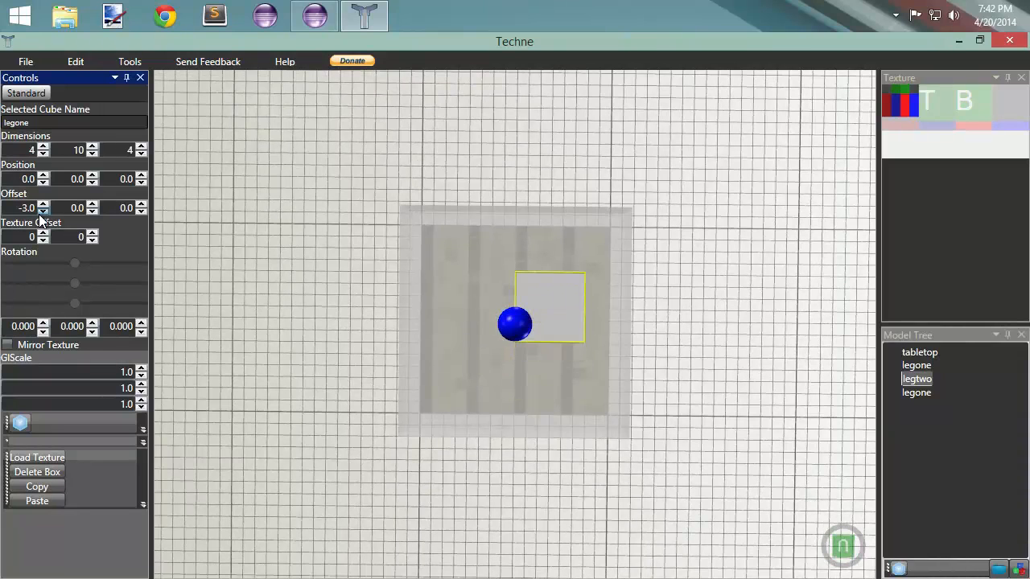
{"action": "left_click", "coordinate": [42, 211]}
{"action": "left_click", "coordinate": [43, 211]}
{"action": "left_click", "coordinate": [42, 211]}
{"action": "left_click", "coordinate": [40, 212]}
{"action": "left_click", "coordinate": [39, 213]}
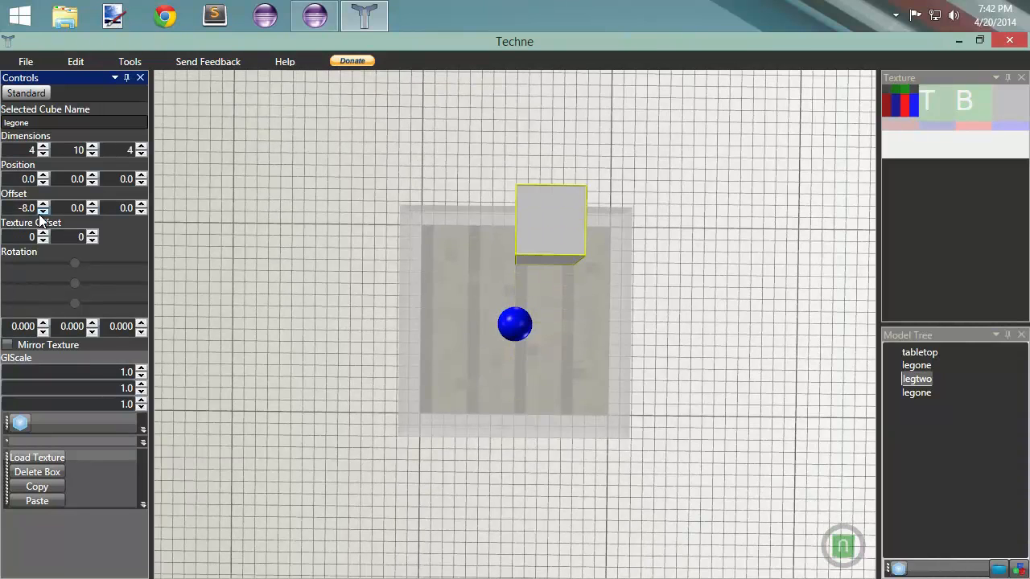
Align the new leg copy with the tabletop's side by setting its third offset value to -8.
{"action": "left_click", "coordinate": [141, 211]}
{"action": "left_click", "coordinate": [141, 211]}
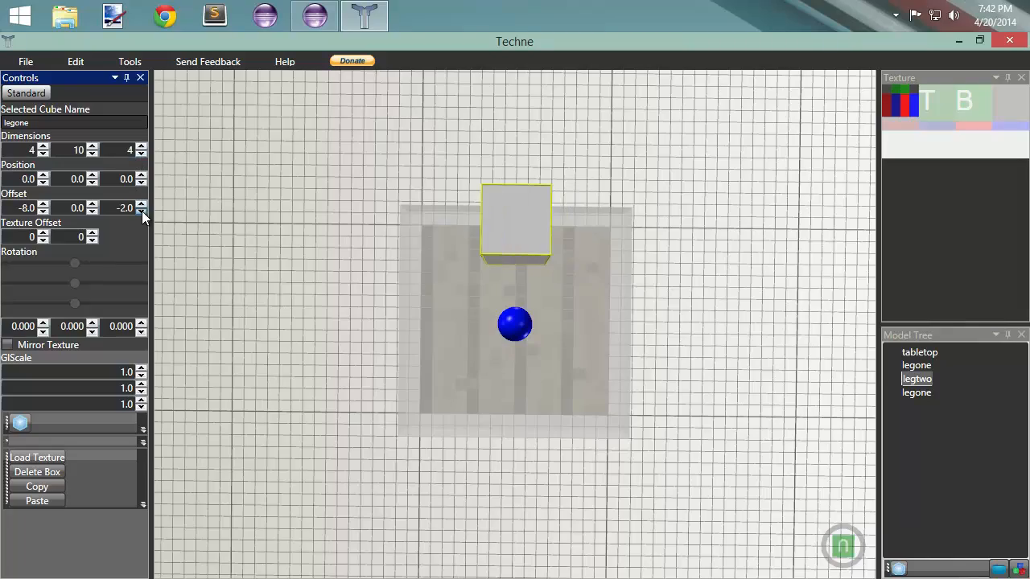
{"action": "left_click", "coordinate": [141, 211]}
{"action": "left_click", "coordinate": [142, 210]}
{"action": "left_click", "coordinate": [142, 211]}
{"action": "left_click", "coordinate": [142, 210]}
{"action": "left_click", "coordinate": [142, 210]}
{"action": "left_click", "coordinate": [141, 210]}
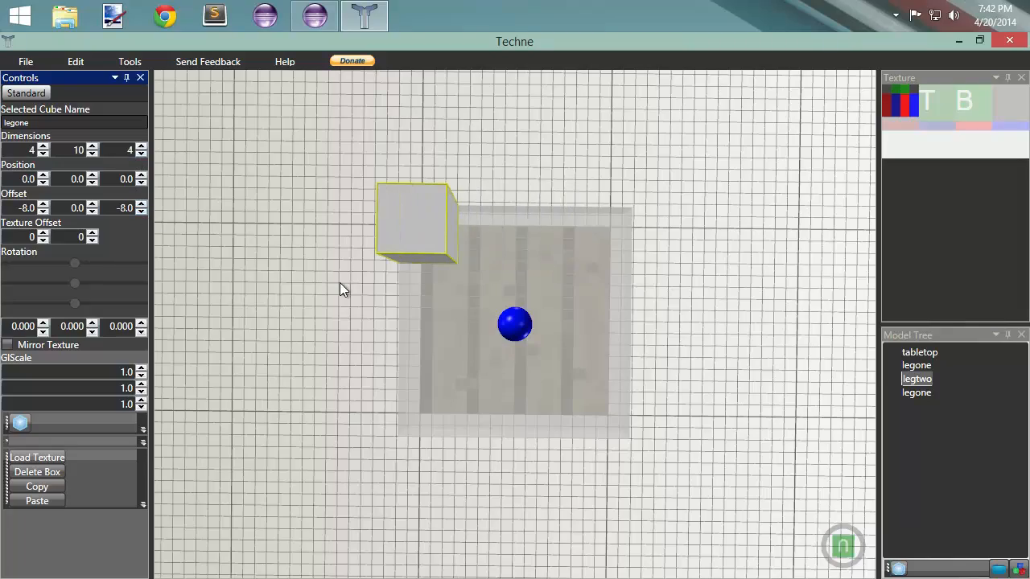
{"action": "right_click_drag", "start_coordinate": [341, 283], "coordinate": [162, 185]}
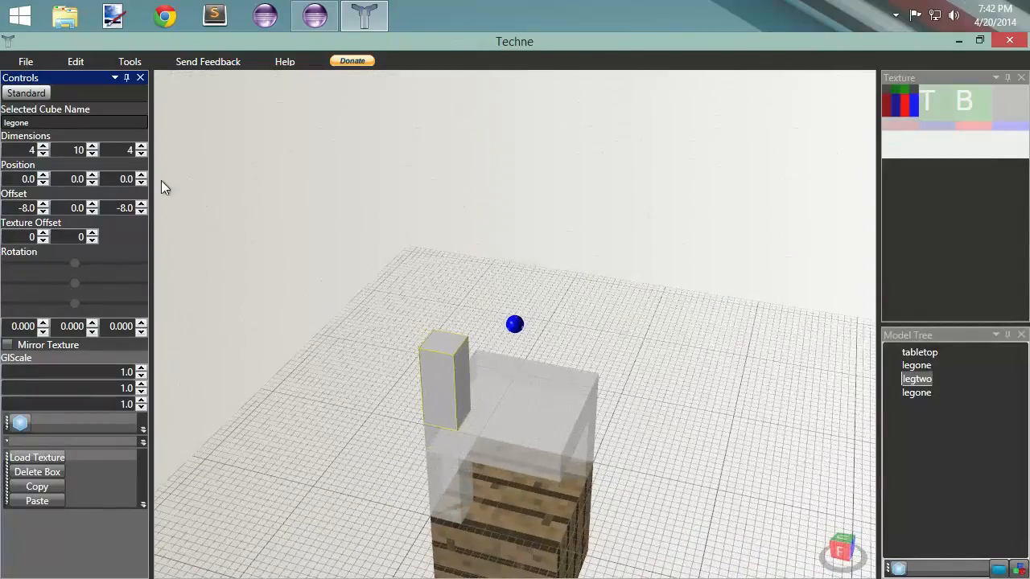
Set the third leg's first offset value to 4 and its second position value to 14, beneath the free corner.
{"action": "left_click", "coordinate": [43, 211]}
{"action": "left_click", "coordinate": [44, 212]}
{"action": "left_click_drag", "start_coordinate": [44, 205], "coordinate": [43, 205]}
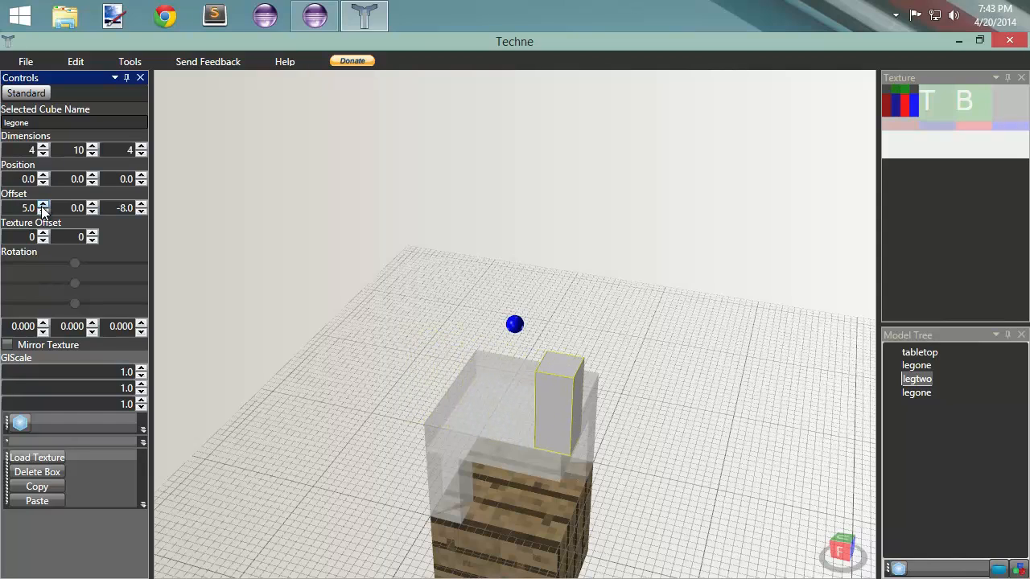
{"action": "left_click", "coordinate": [43, 212]}
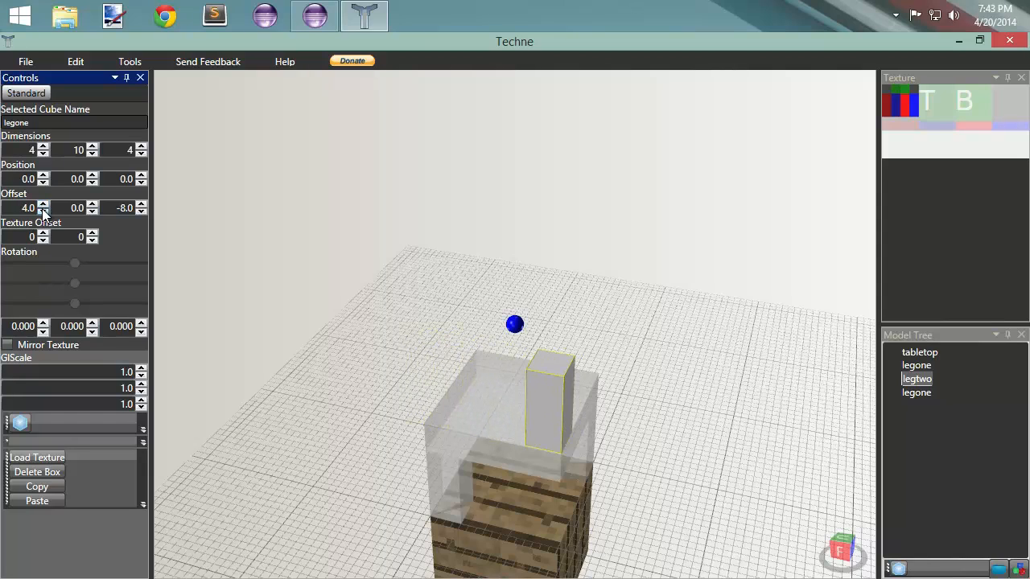
{"action": "left_click_drag", "start_coordinate": [92, 175], "coordinate": [91, 175]}
{"action": "left_click", "coordinate": [92, 175]}
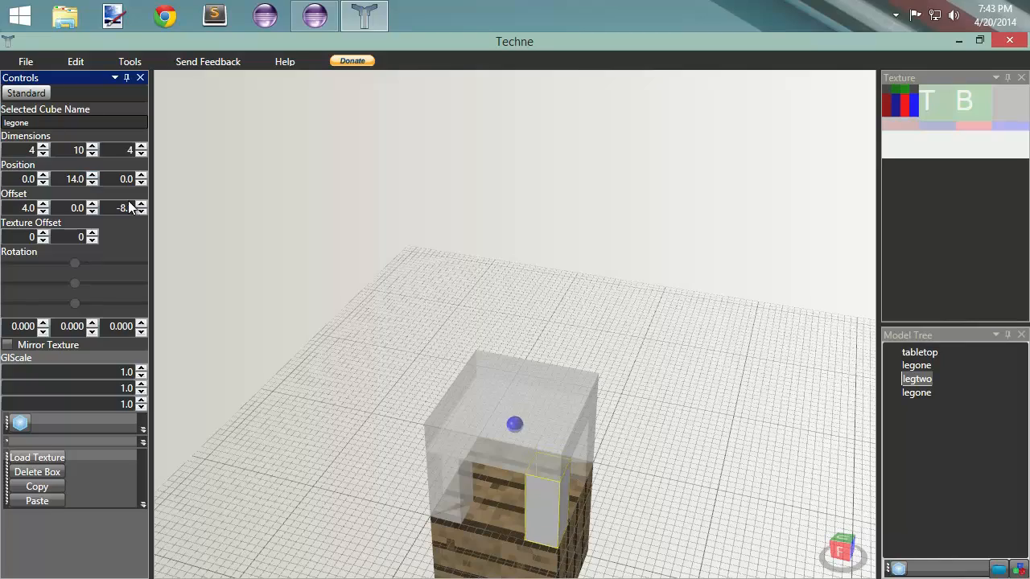
Paste a fourth copy of the leg and select it above the tabletop.
{"action": "right_click_drag", "start_coordinate": [239, 266], "coordinate": [115, 235]}
{"action": "key", "text": "ctrl+v"}
{"action": "right_click_drag", "start_coordinate": [426, 320], "coordinate": [463, 369]}
{"action": "left_click", "coordinate": [471, 370]}
{"action": "scroll", "coordinate": [365, 334], "scroll_direction": "up", "scroll_amount": 3}
{"action": "right_click_drag", "start_coordinate": [365, 334], "coordinate": [419, 335]}
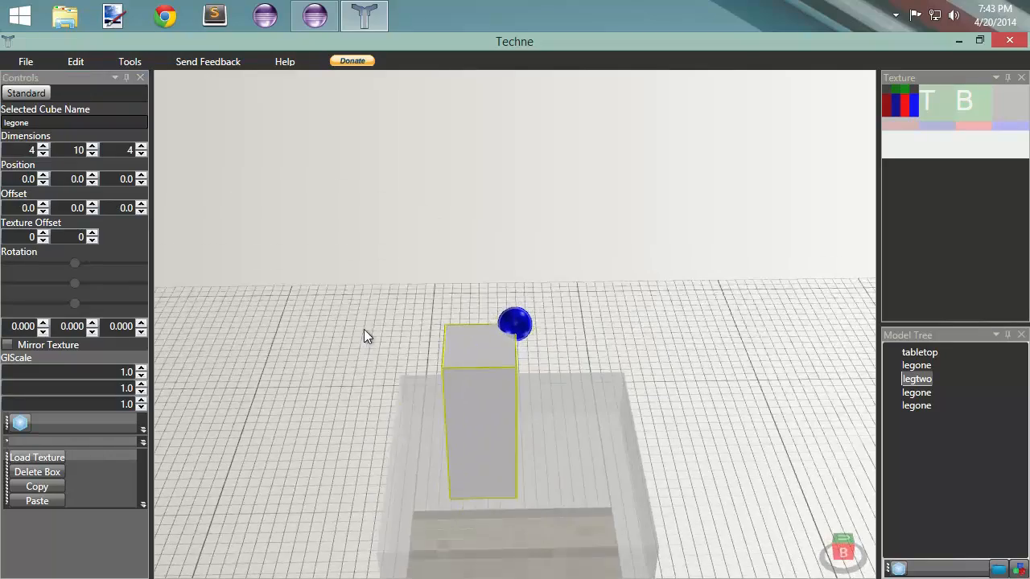
Lower the fourth leg through the tabletop by setting its second position value to 13.
{"action": "left_click_drag", "start_coordinate": [91, 175], "coordinate": [91, 175]}
{"action": "left_click", "coordinate": [91, 179]}
{"action": "right_click_drag", "start_coordinate": [354, 306], "coordinate": [344, 238]}
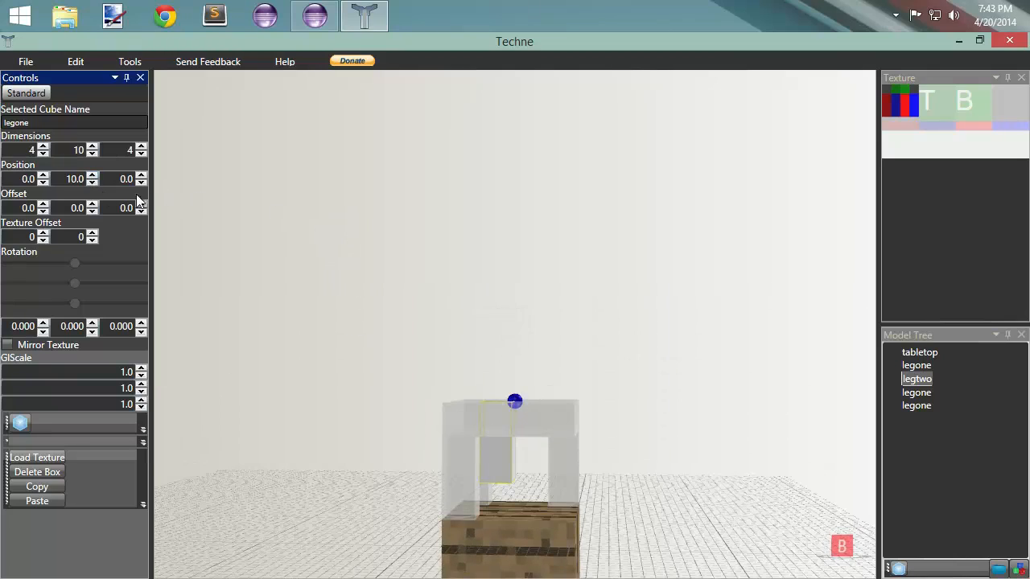
{"action": "left_click", "coordinate": [91, 178]}
{"action": "left_click", "coordinate": [91, 179]}
{"action": "left_click", "coordinate": [91, 179]}
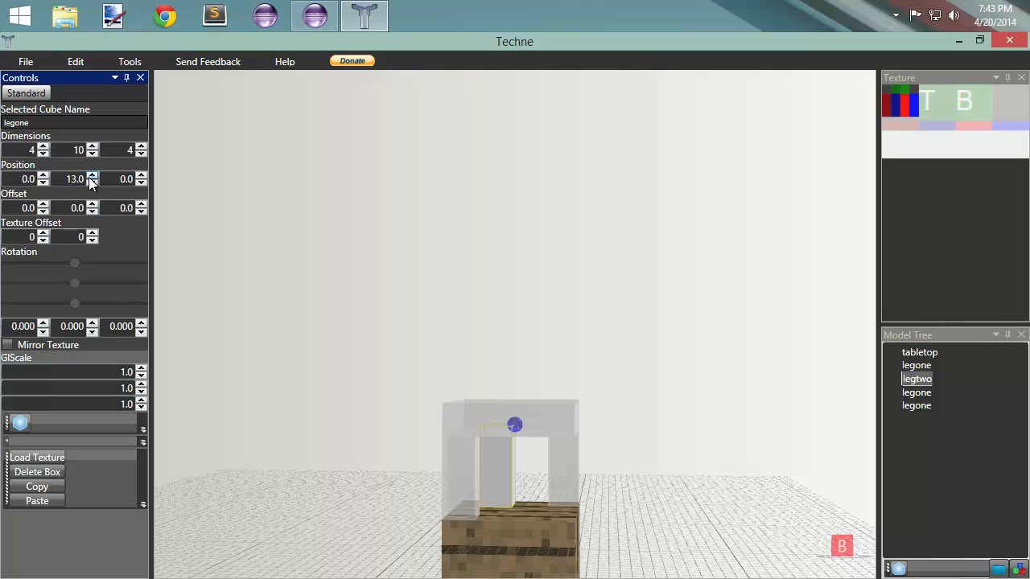
Move the fourth leg toward the tabletop's edge by setting its third position value to 7.
{"action": "left_click", "coordinate": [141, 177]}
{"action": "left_click", "coordinate": [141, 176]}
{"action": "left_click", "coordinate": [141, 176]}
{"action": "left_click", "coordinate": [141, 176]}
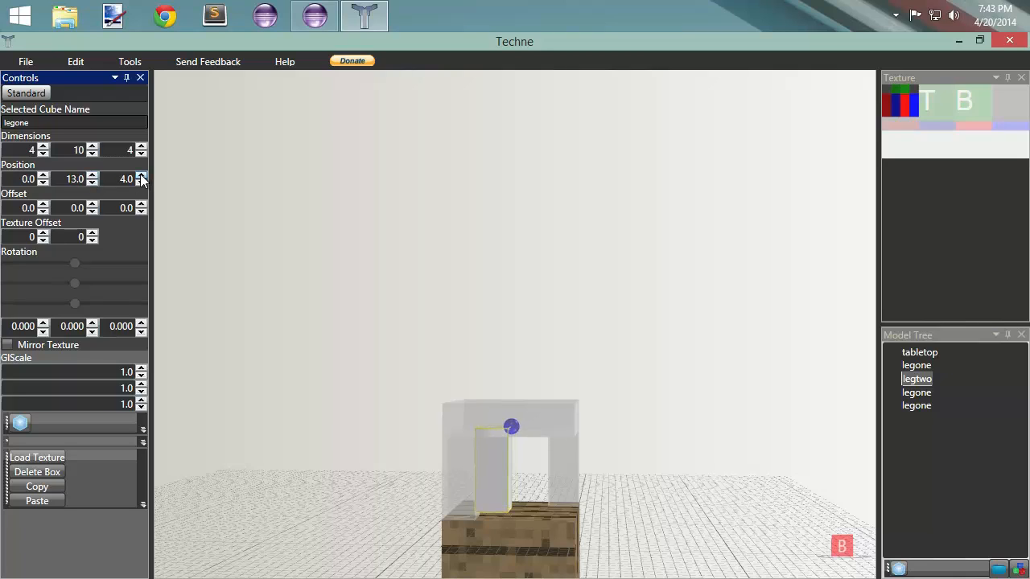
{"action": "left_click", "coordinate": [141, 176]}
{"action": "left_click", "coordinate": [140, 176]}
{"action": "left_click", "coordinate": [141, 177]}
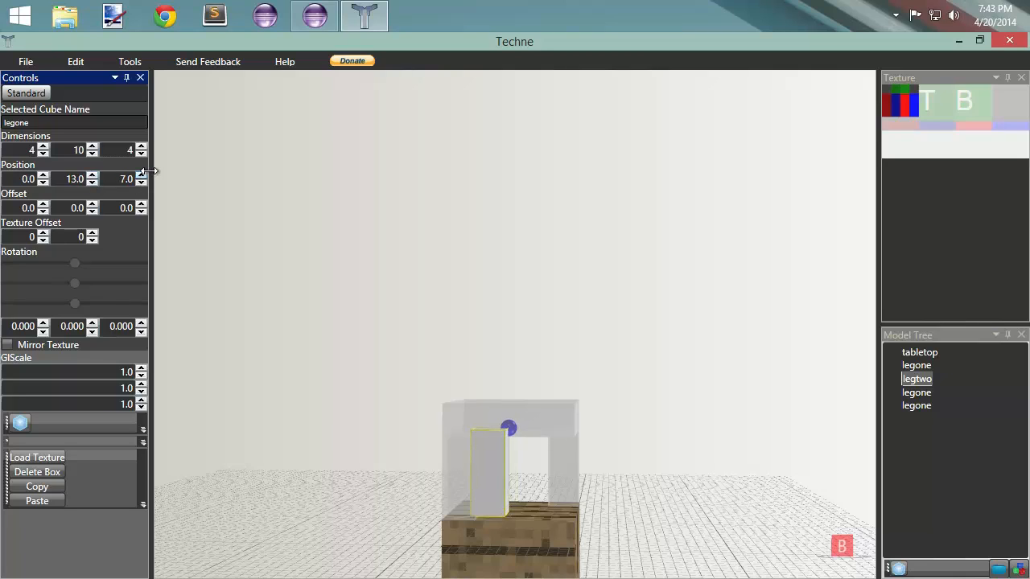
Set the fourth leg's second position value to 14 and its third position value to 4.
{"action": "left_click", "coordinate": [91, 176]}
{"action": "right_click_drag", "start_coordinate": [184, 194], "coordinate": [206, 182]}
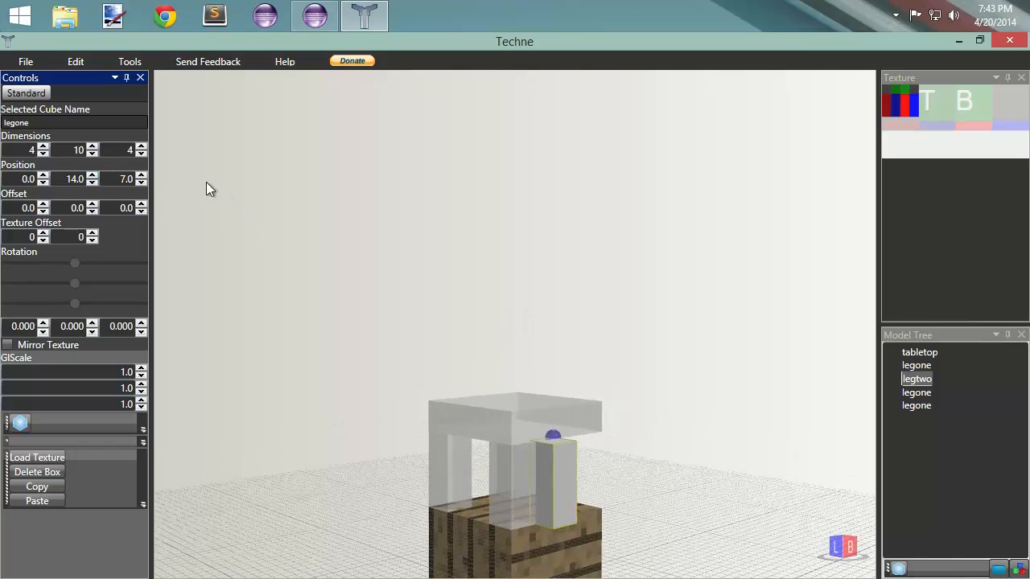
{"action": "left_click", "coordinate": [142, 183]}
{"action": "left_click", "coordinate": [141, 182]}
{"action": "left_click", "coordinate": [142, 182]}
{"action": "right_click_drag", "start_coordinate": [192, 212], "coordinate": [128, 218]}
Move the fourth leg beneath the remaining corner by setting its first position value to -8.
{"action": "left_click", "coordinate": [40, 175]}
{"action": "left_click", "coordinate": [40, 176]}
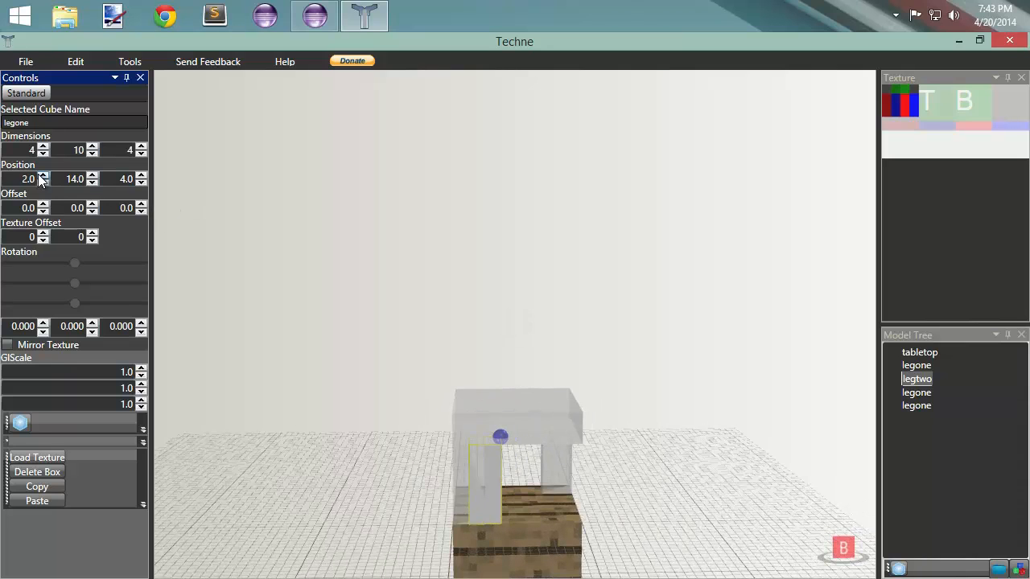
{"action": "left_click", "coordinate": [46, 183]}
{"action": "left_click", "coordinate": [46, 183]}
{"action": "left_click", "coordinate": [45, 184]}
{"action": "left_click", "coordinate": [46, 183]}
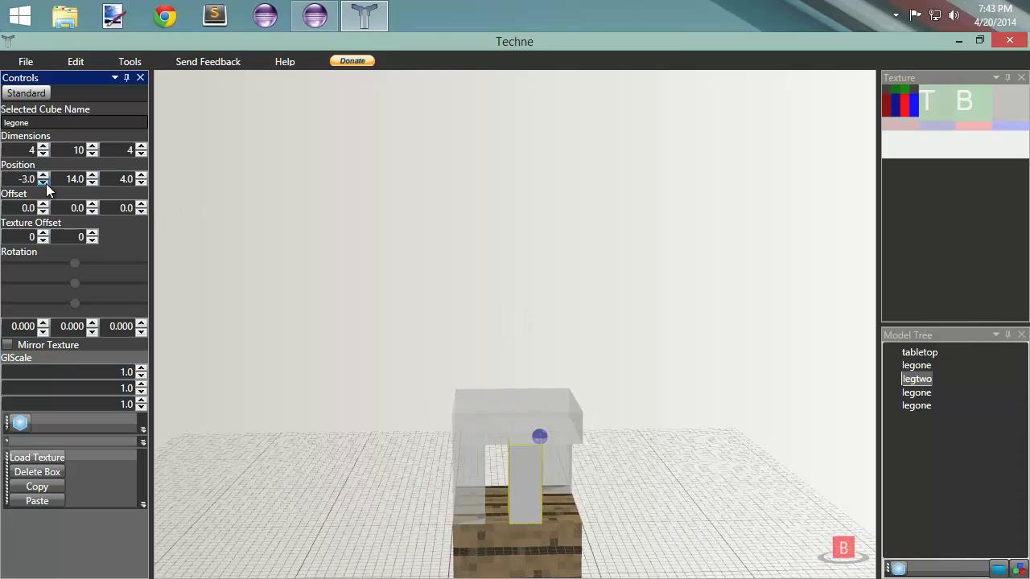
{"action": "left_click", "coordinate": [46, 184]}
{"action": "left_click", "coordinate": [46, 184]}
{"action": "left_click", "coordinate": [46, 183]}
{"action": "left_click", "coordinate": [45, 184]}
{"action": "left_click", "coordinate": [46, 183]}
{"action": "right_click_drag", "start_coordinate": [195, 190], "coordinate": [512, 332]}
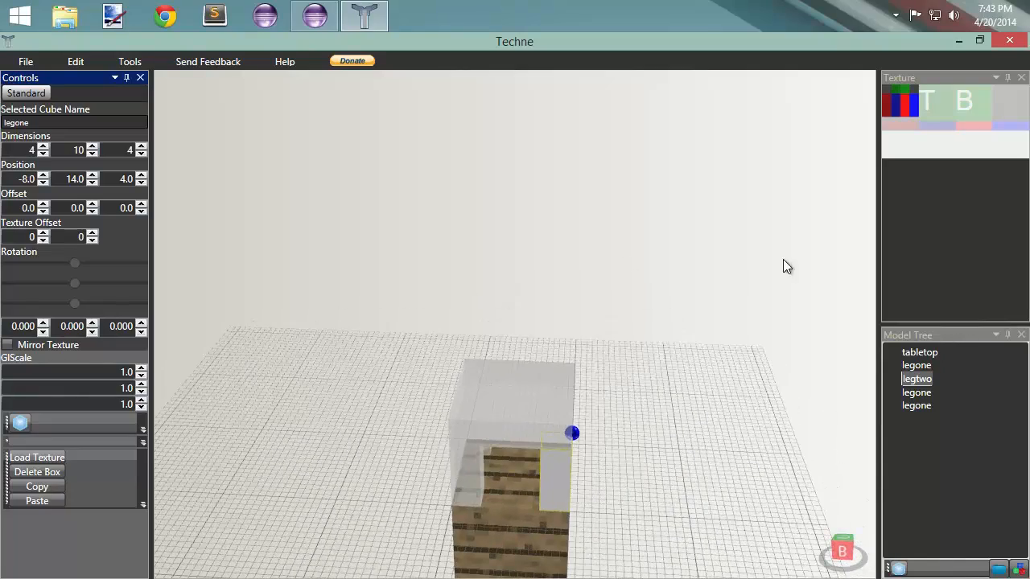
{"action": "right_click_drag", "start_coordinate": [748, 288], "coordinate": [730, 299]}
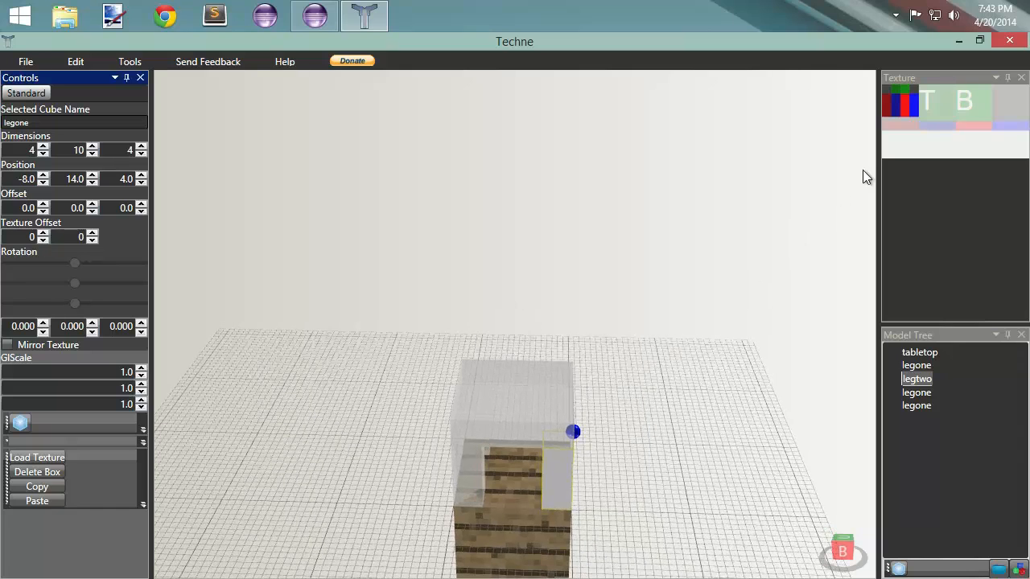
{"action": "left_click", "coordinate": [902, 95]}
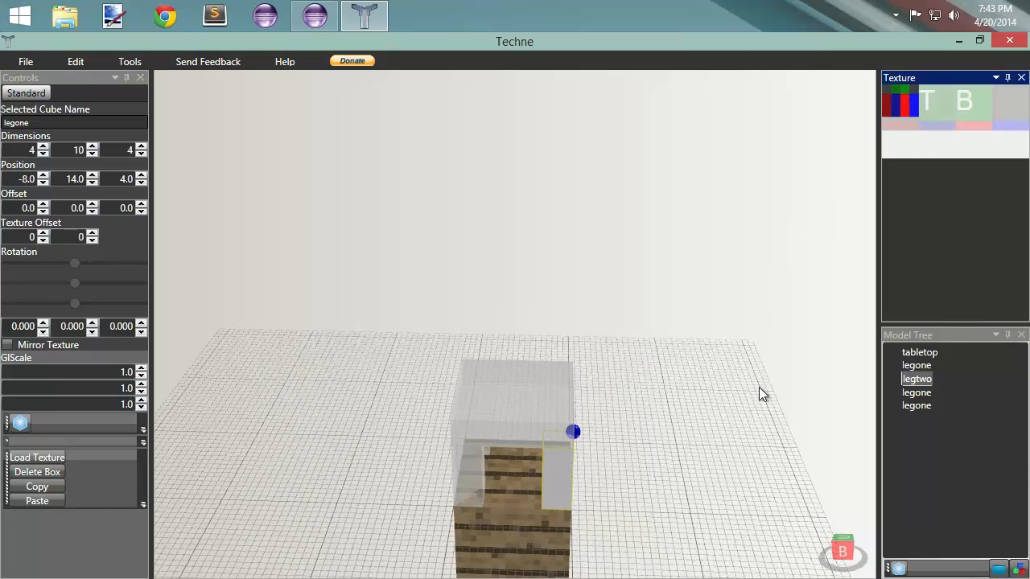
{"action": "right_click_drag", "start_coordinate": [758, 387], "coordinate": [758, 366]}
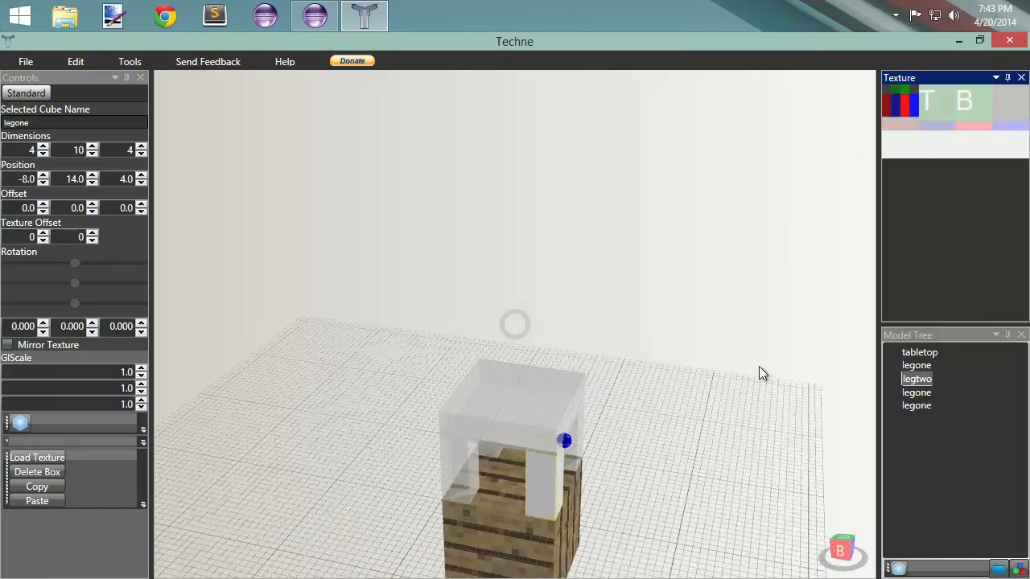
Rename the third leg as legthree and the fourth leg as legfour in the model's list of shapes.
{"action": "double_click", "coordinate": [925, 394]}
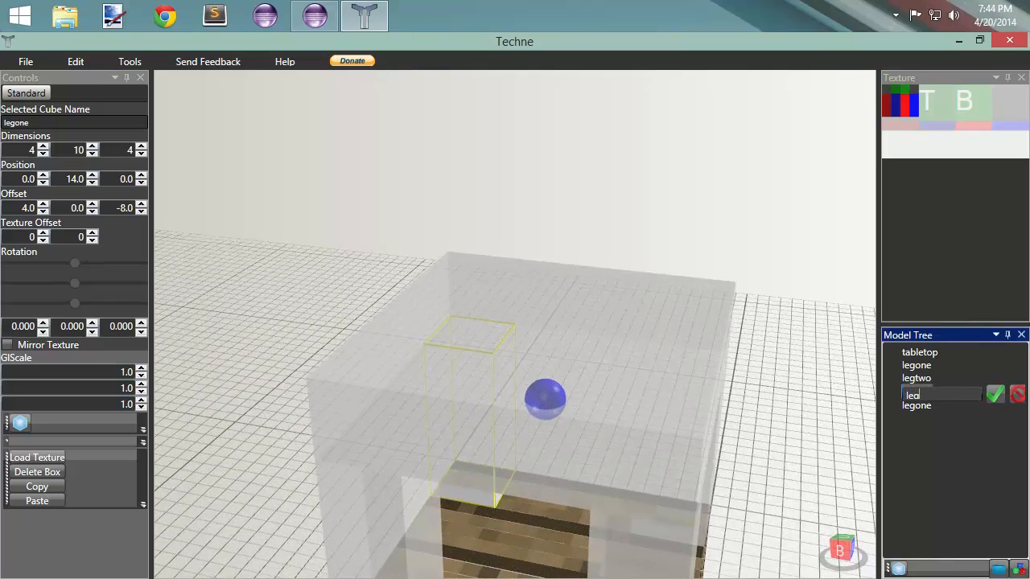
{"action": "type", "text": "legthree"}
{"action": "key", "text": "Return"}
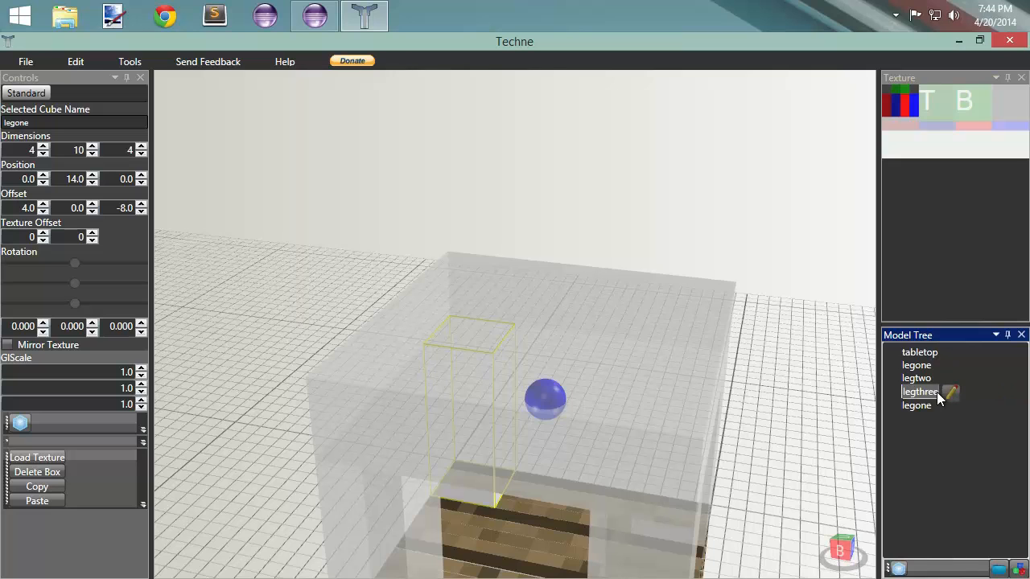
{"action": "double_click", "coordinate": [916, 404]}
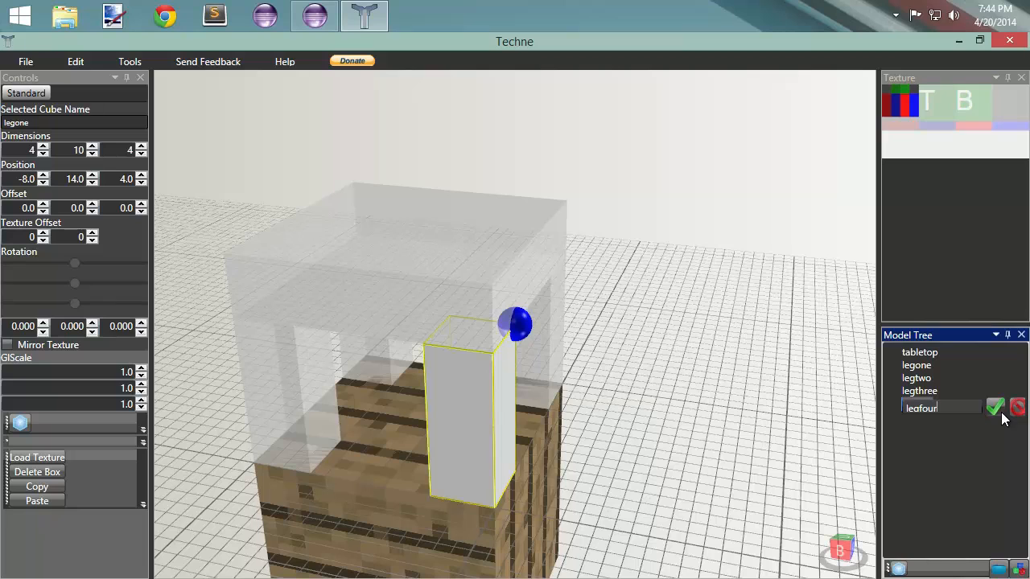
{"action": "left_click", "coordinate": [997, 408]}
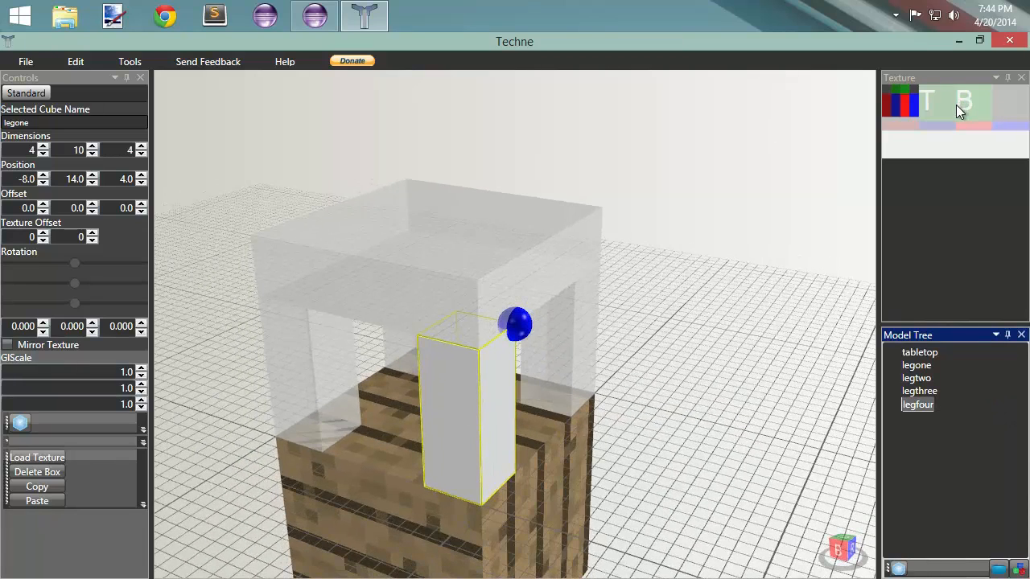
Try placing legone's texture in the free area of the texture map at offset 5, 18.
{"action": "left_click", "coordinate": [946, 109]}
{"action": "left_click", "coordinate": [424, 266]}
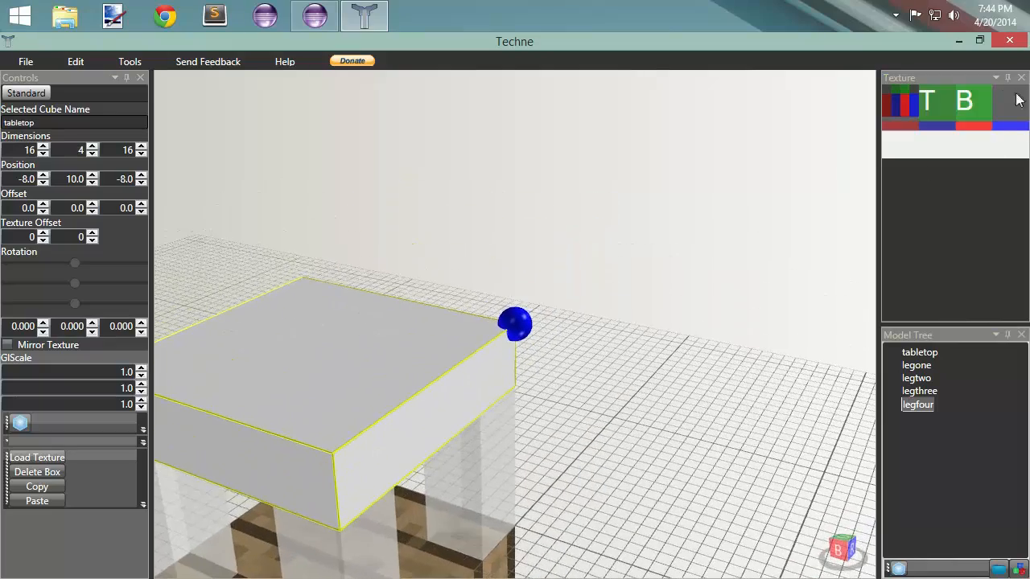
{"action": "left_click", "coordinate": [441, 517]}
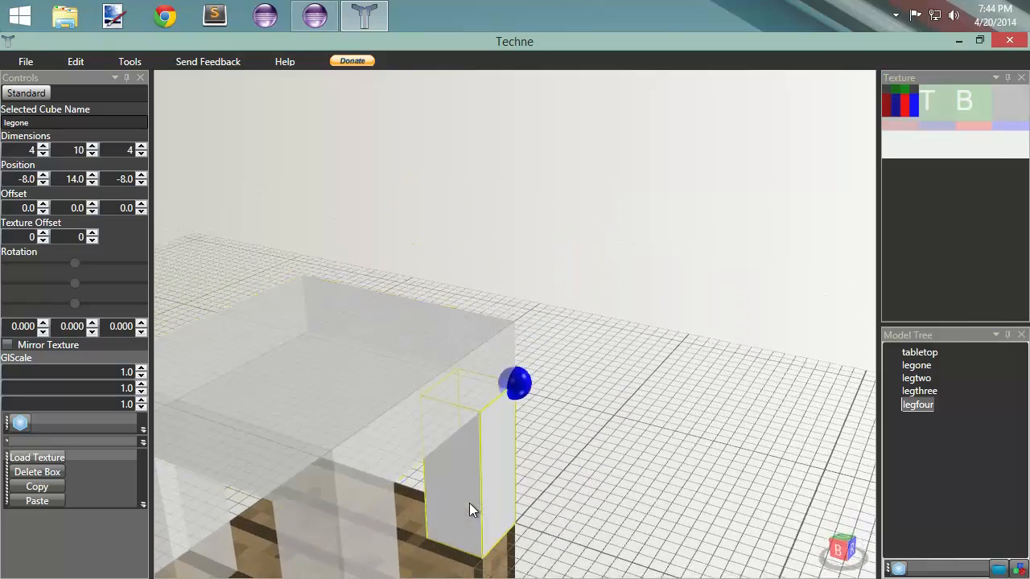
{"action": "left_click", "coordinate": [44, 234]}
{"action": "left_click", "coordinate": [44, 234]}
{"action": "left_click", "coordinate": [43, 234]}
{"action": "left_click", "coordinate": [43, 234]}
{"action": "left_click", "coordinate": [44, 234]}
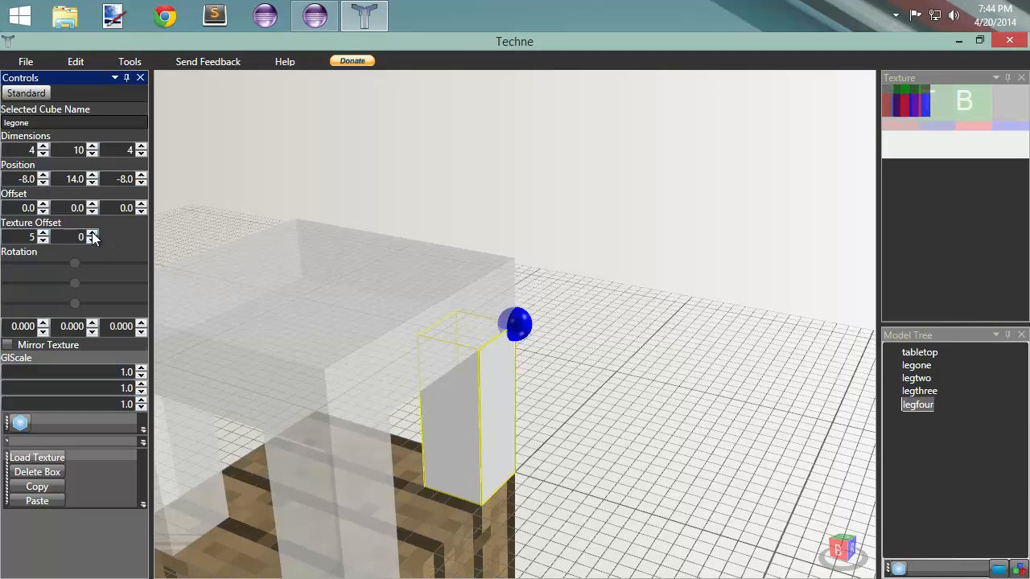
{"action": "left_click", "coordinate": [93, 234]}
{"action": "left_click", "coordinate": [92, 234]}
{"action": "left_click", "coordinate": [93, 234]}
{"action": "left_click", "coordinate": [93, 234]}
{"action": "left_click", "coordinate": [92, 234]}
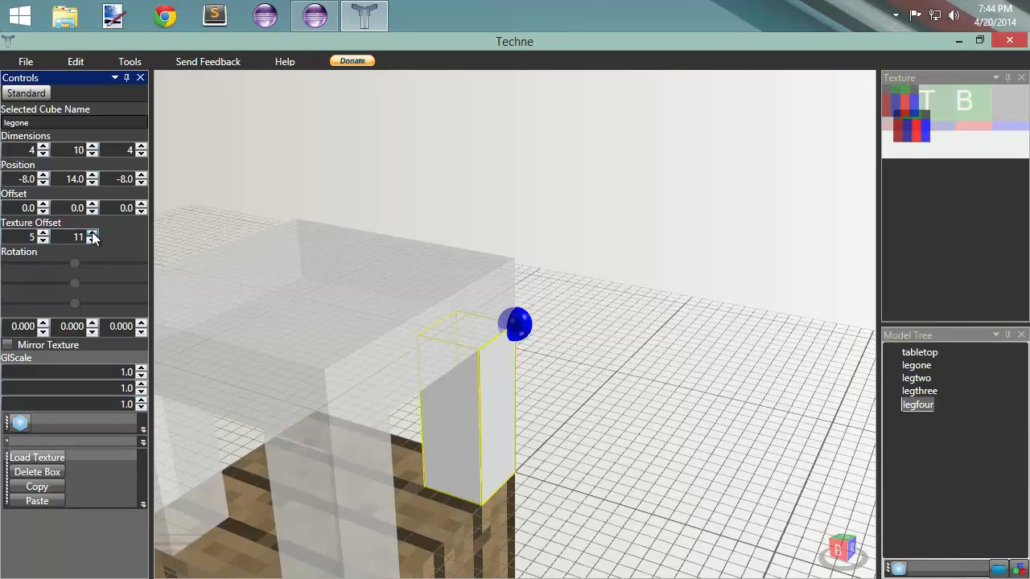
{"action": "left_click", "coordinate": [93, 234]}
{"action": "left_click", "coordinate": [93, 234]}
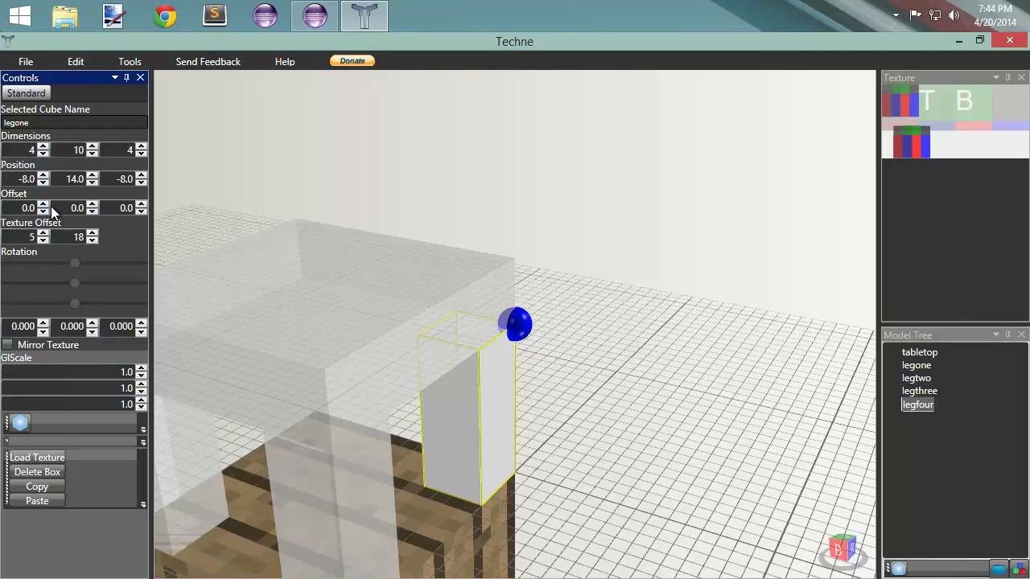
Set legone's texture offset to 48, 0 so its texture sits beside the tabletop's on the texture map.
{"action": "left_click", "coordinate": [43, 233]}
{"action": "left_click", "coordinate": [43, 240]}
{"action": "left_click", "coordinate": [43, 240]}
{"action": "left_click", "coordinate": [44, 240]}
{"action": "left_click", "coordinate": [44, 240]}
{"action": "left_click", "coordinate": [43, 240]}
{"action": "left_click", "coordinate": [43, 233]}
{"action": "left_click_drag", "start_coordinate": [42, 234], "coordinate": [92, 240]}
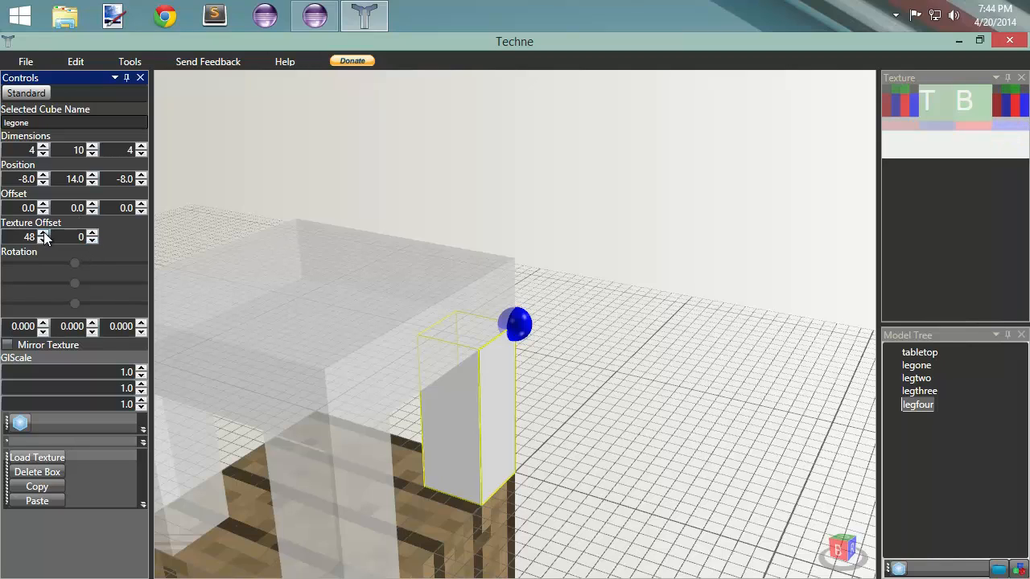
{"action": "left_click", "coordinate": [925, 145]}
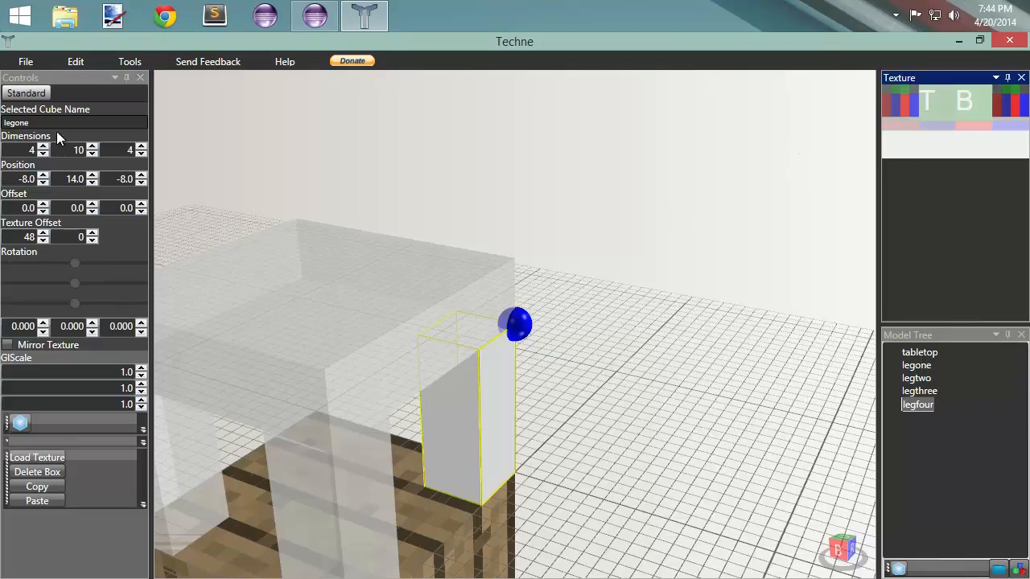
Try to change the project's texture height to 64 in the project settings.
{"action": "right_click_drag", "start_coordinate": [594, 191], "coordinate": [443, 183]}
{"action": "right_click_drag", "start_coordinate": [347, 179], "coordinate": [270, 200]}
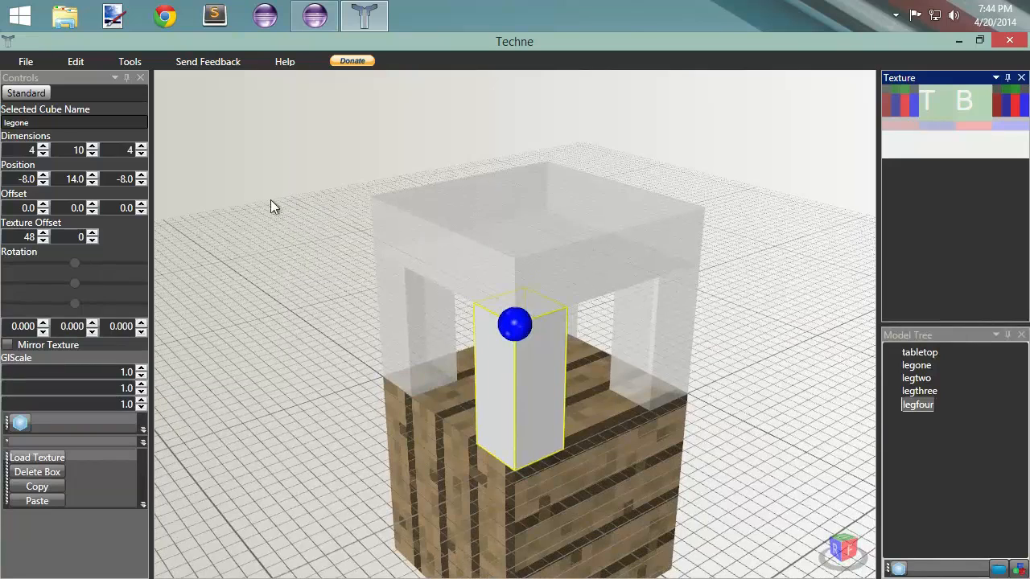
{"action": "left_click", "coordinate": [77, 62]}
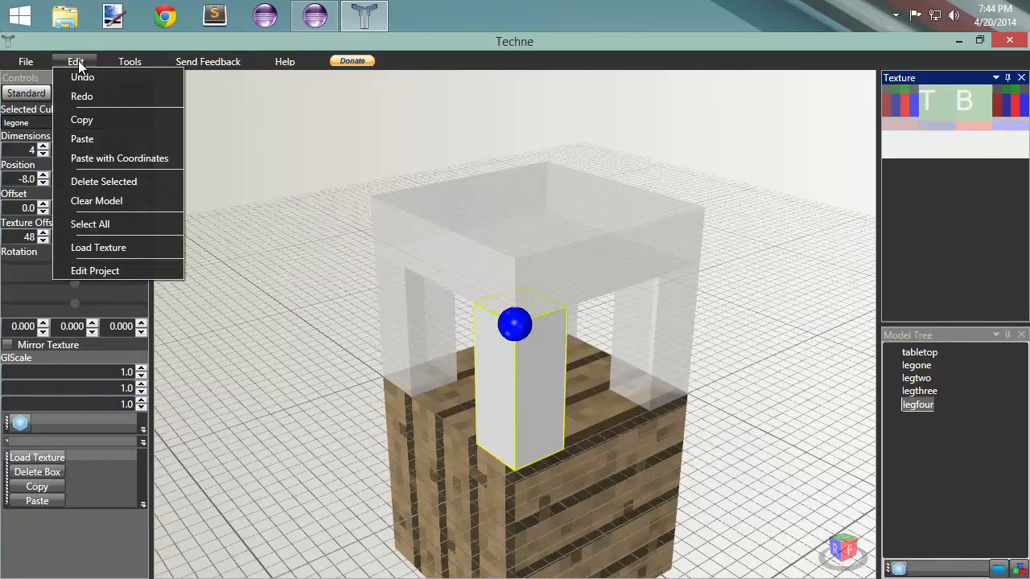
{"action": "left_click", "coordinate": [83, 272]}
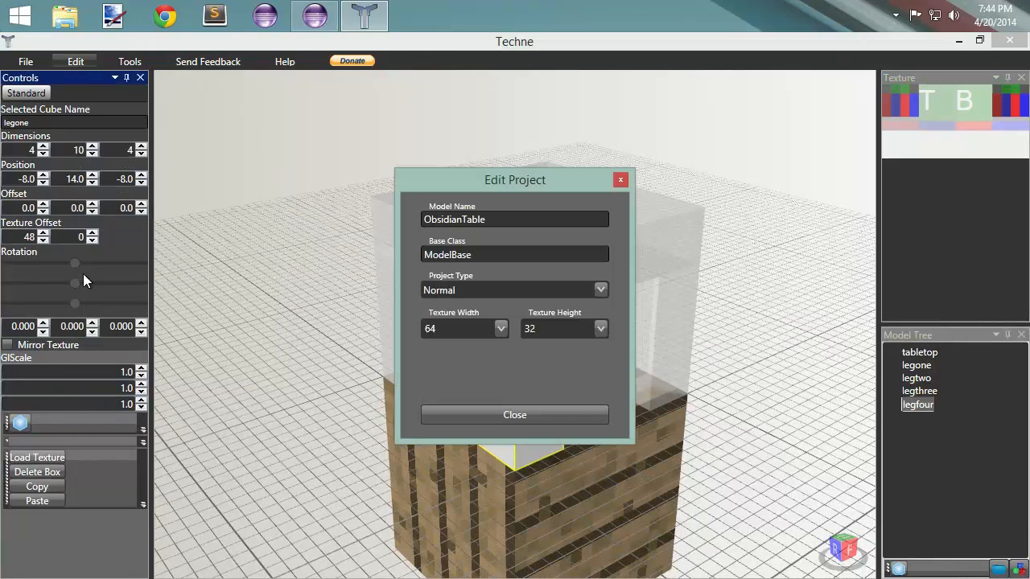
{"action": "left_click", "coordinate": [603, 328]}
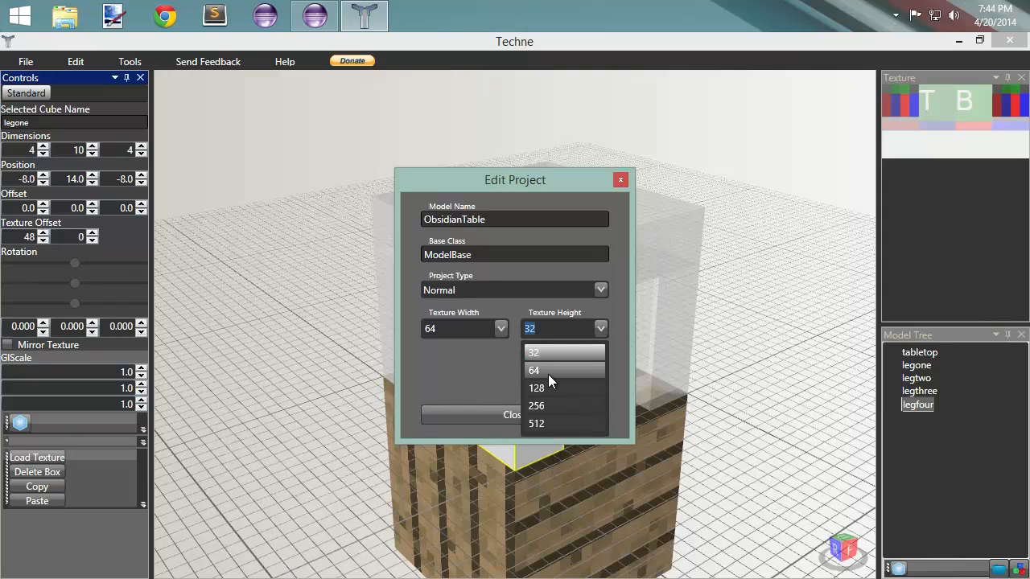
{"action": "left_click", "coordinate": [548, 372]}
{"action": "left_click", "coordinate": [505, 413]}
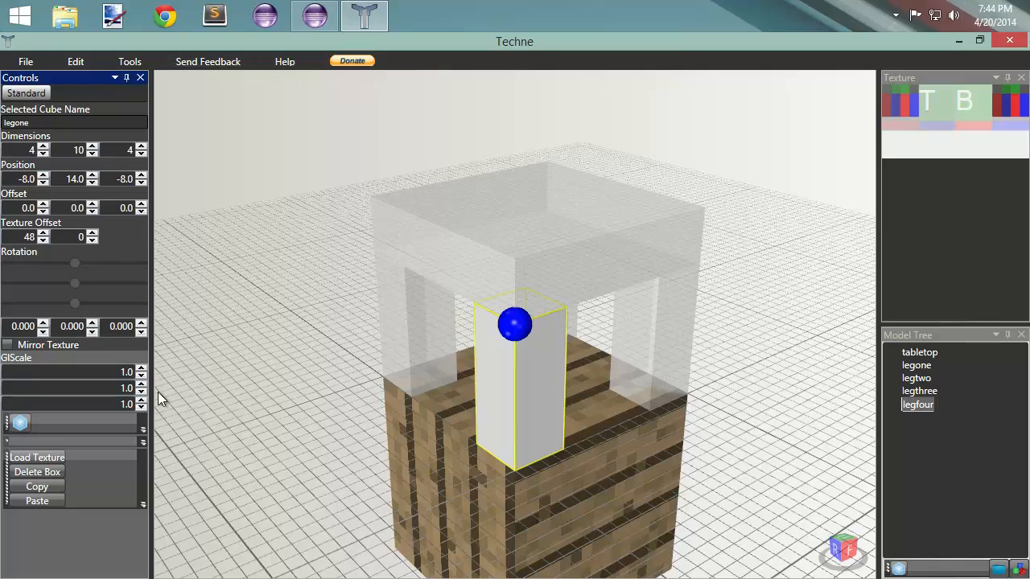
Set legthree's texture offset to 0, 20 so its texture sits below the existing ones on the texture map.
{"action": "left_click", "coordinate": [889, 107]}
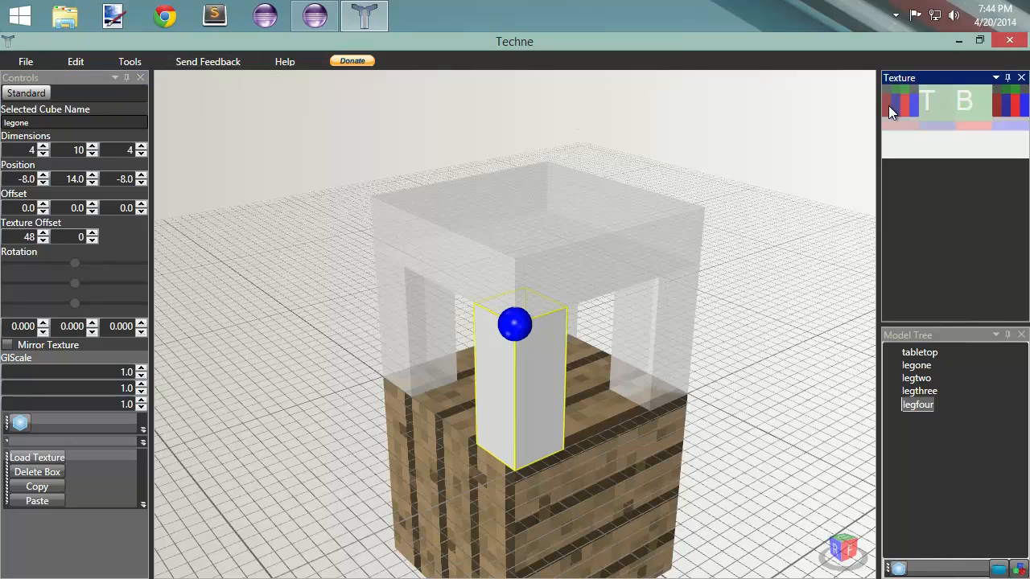
{"action": "left_click", "coordinate": [664, 332]}
{"action": "left_click", "coordinate": [91, 234]}
{"action": "left_click", "coordinate": [91, 235]}
{"action": "left_click", "coordinate": [90, 235]}
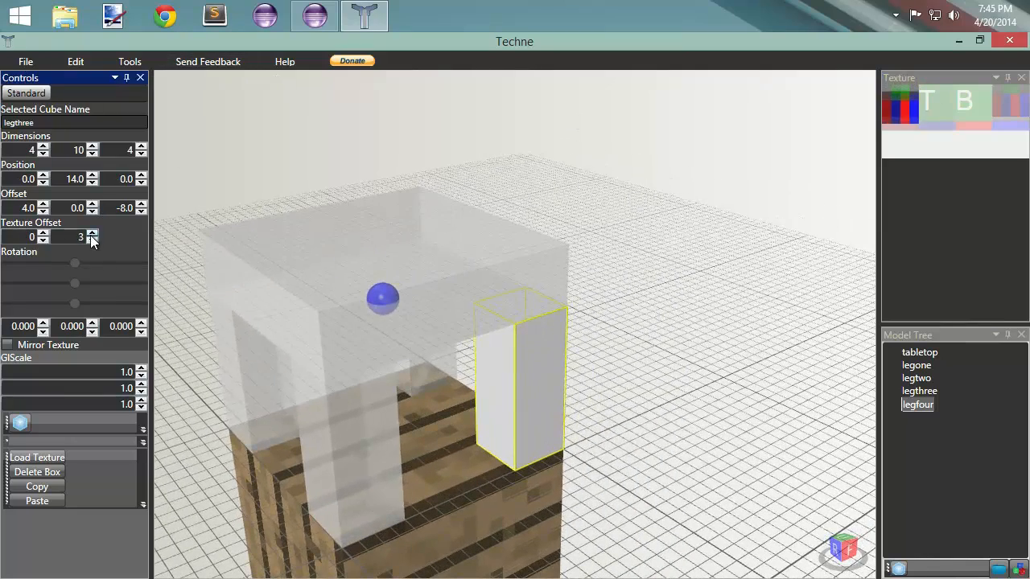
{"action": "left_click", "coordinate": [91, 235]}
{"action": "left_click", "coordinate": [91, 235]}
{"action": "left_click", "coordinate": [91, 235]}
{"action": "left_click", "coordinate": [91, 235]}
{"action": "left_click", "coordinate": [91, 235]}
{"action": "left_click", "coordinate": [91, 235]}
{"action": "left_click", "coordinate": [91, 235]}
{"action": "left_click", "coordinate": [90, 235]}
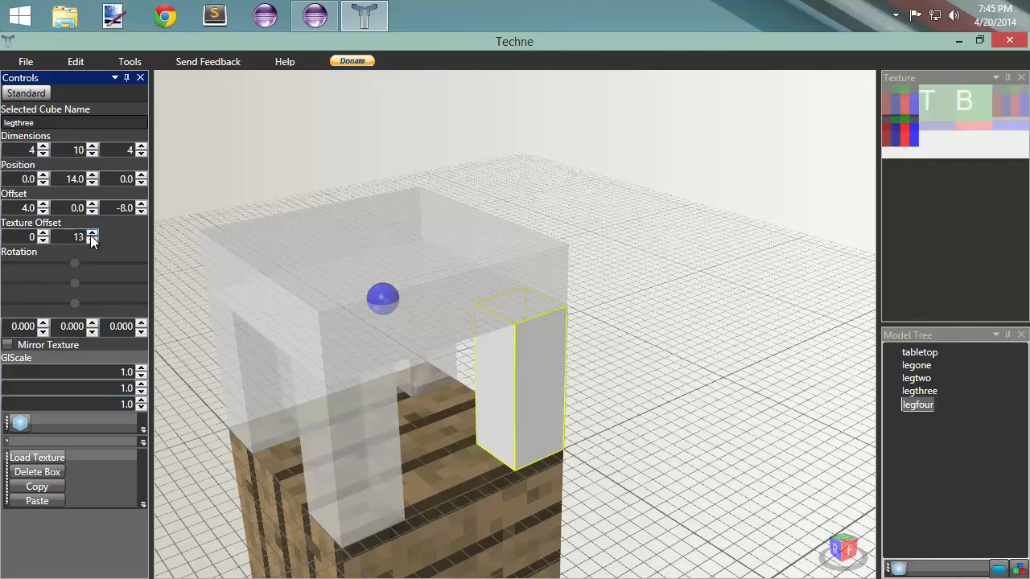
{"action": "left_click", "coordinate": [91, 235]}
{"action": "left_click", "coordinate": [91, 235]}
{"action": "left_click", "coordinate": [91, 235]}
{"action": "left_click", "coordinate": [91, 235]}
{"action": "left_click", "coordinate": [91, 235]}
{"action": "left_click", "coordinate": [91, 235]}
{"action": "left_click", "coordinate": [91, 235]}
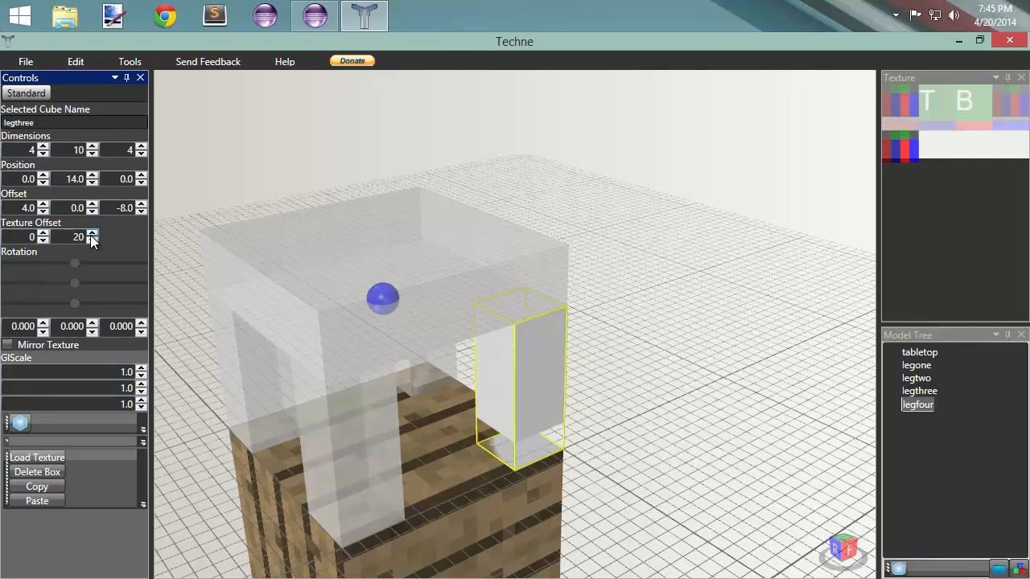
{"action": "left_click", "coordinate": [91, 235]}
{"action": "left_click", "coordinate": [91, 235]}
{"action": "left_click", "coordinate": [91, 235]}
{"action": "left_click", "coordinate": [91, 235]}
{"action": "left_click", "coordinate": [91, 234]}
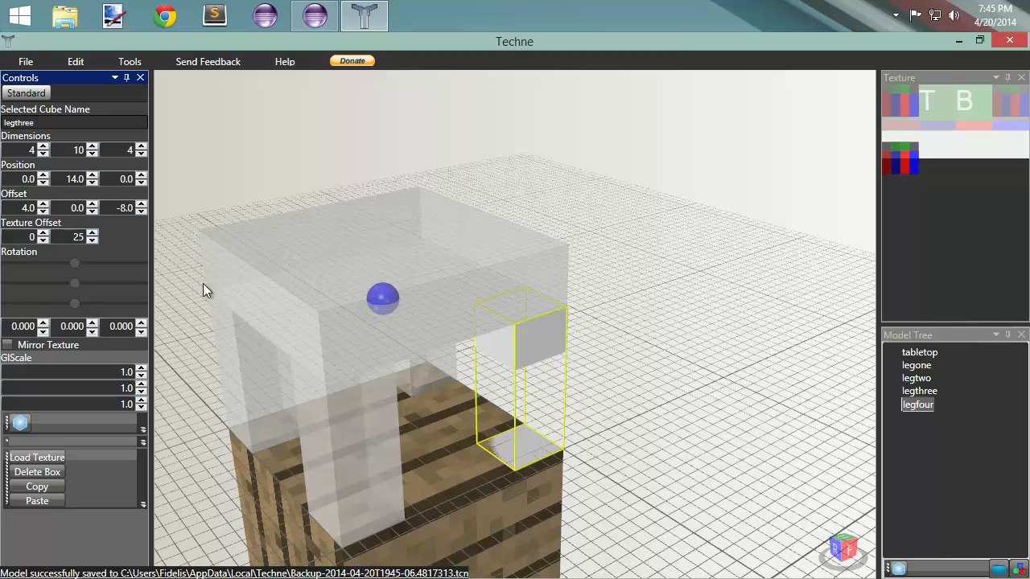
{"action": "left_click", "coordinate": [93, 239]}
{"action": "left_click", "coordinate": [92, 240]}
{"action": "left_click", "coordinate": [93, 240]}
{"action": "left_click", "coordinate": [92, 240]}
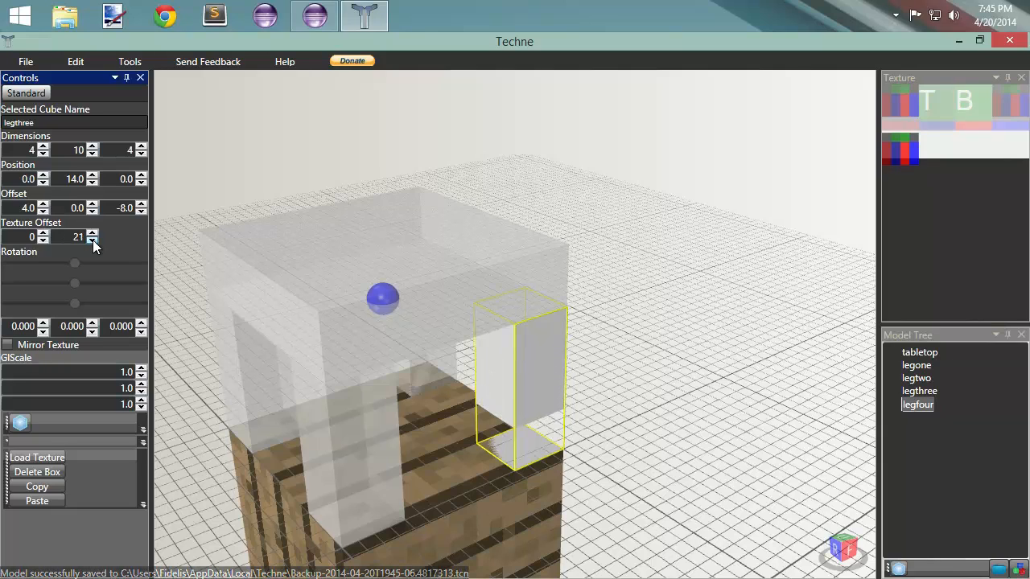
{"action": "left_click", "coordinate": [93, 240]}
Try once more to enlarge the project's texture height to 64.
{"action": "left_click", "coordinate": [129, 62]}
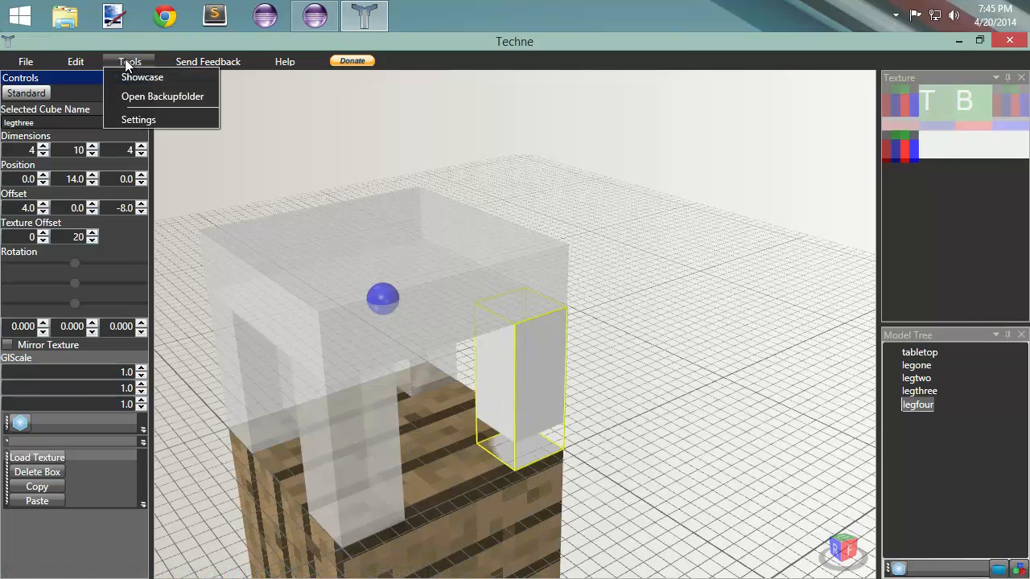
{"action": "left_click", "coordinate": [95, 267]}
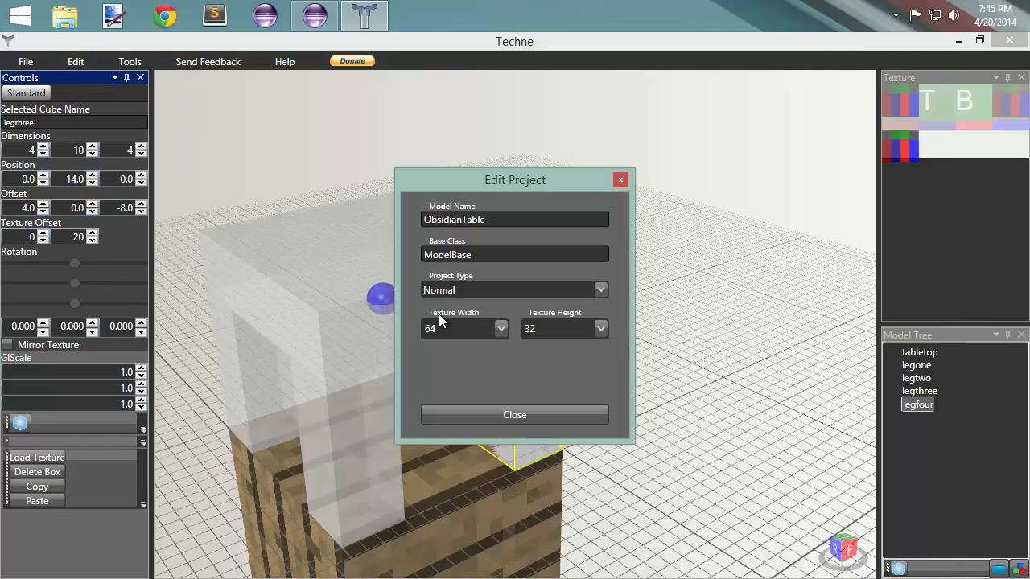
{"action": "left_click", "coordinate": [601, 329]}
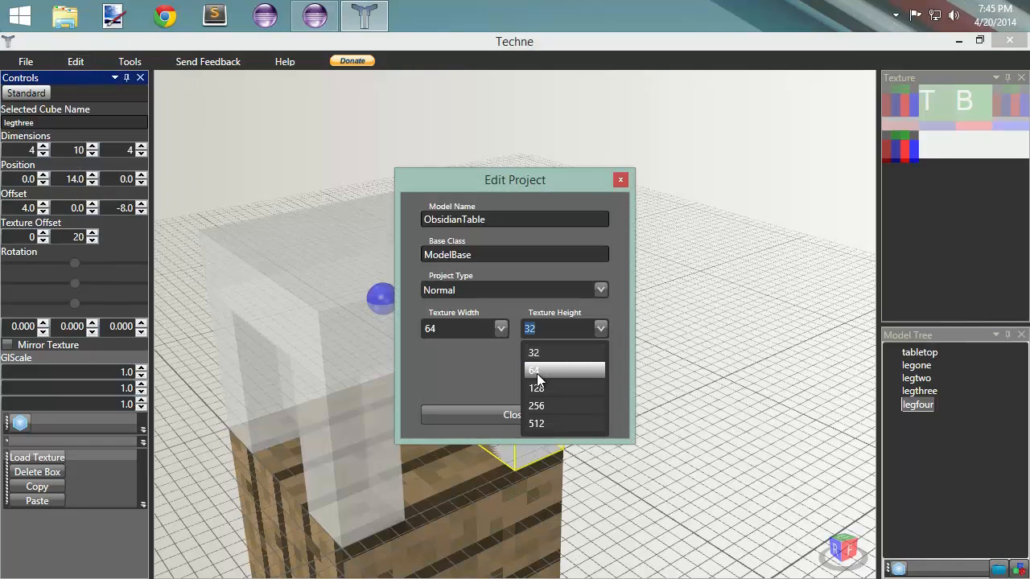
{"action": "left_click", "coordinate": [537, 370]}
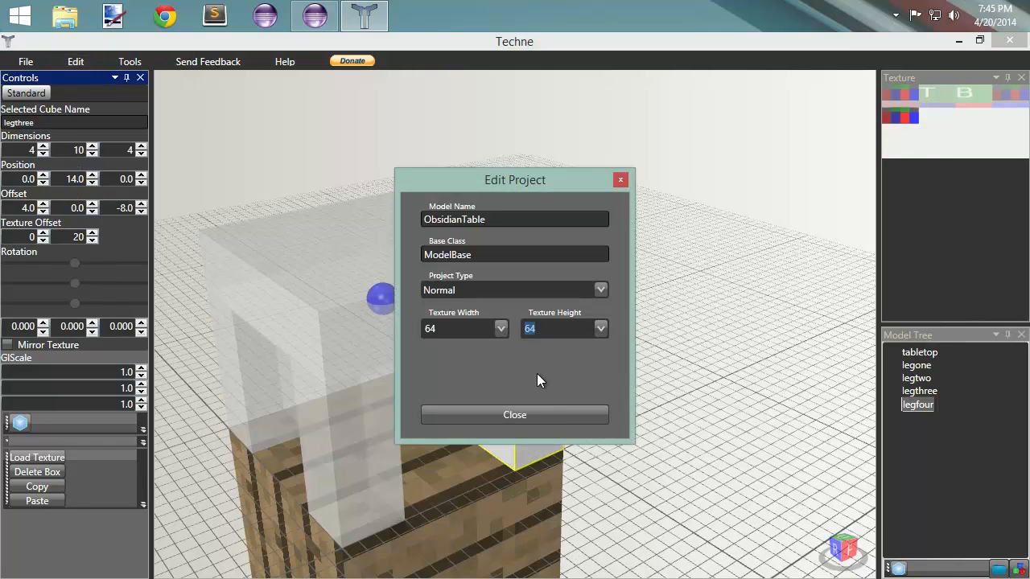
{"action": "left_click", "coordinate": [519, 415]}
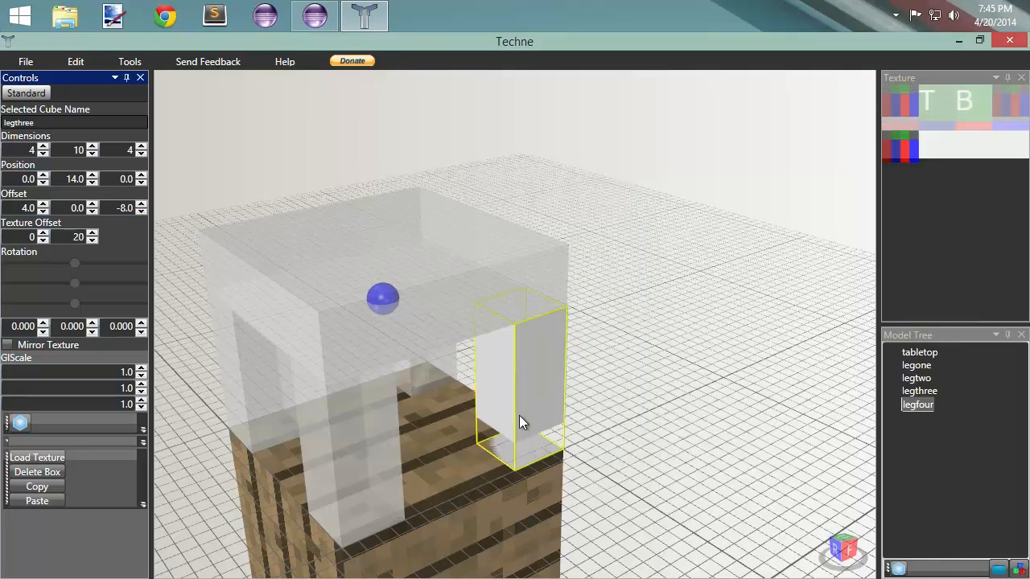
Reduce the tabletop's second dimension to 3 to make it thinner.
{"action": "right_click_drag", "start_coordinate": [663, 197], "coordinate": [457, 190]}
{"action": "right_click_drag", "start_coordinate": [651, 176], "coordinate": [775, 171]}
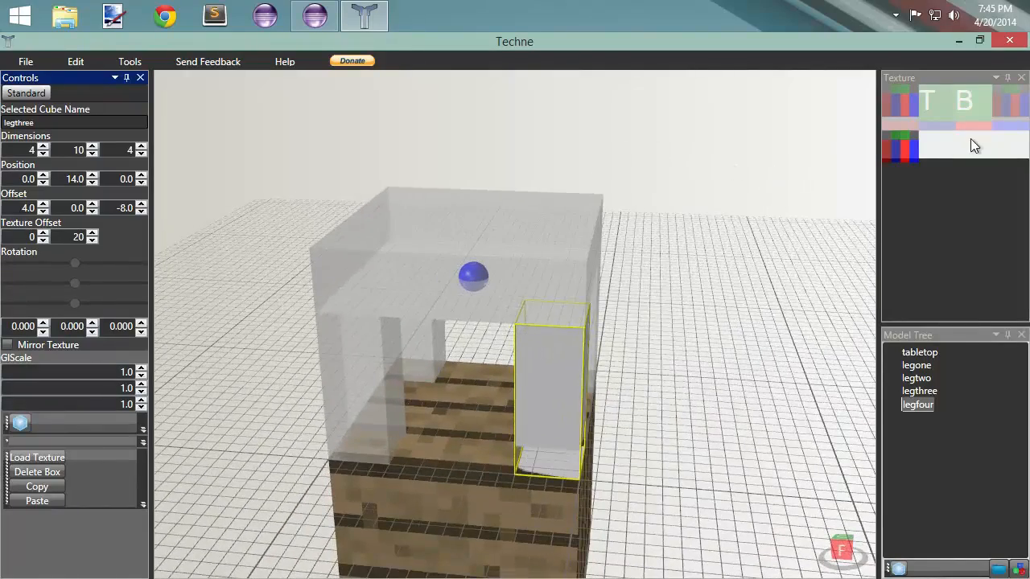
{"action": "left_click", "coordinate": [976, 140]}
{"action": "right_click_drag", "start_coordinate": [708, 217], "coordinate": [695, 185]}
{"action": "left_click", "coordinate": [428, 287]}
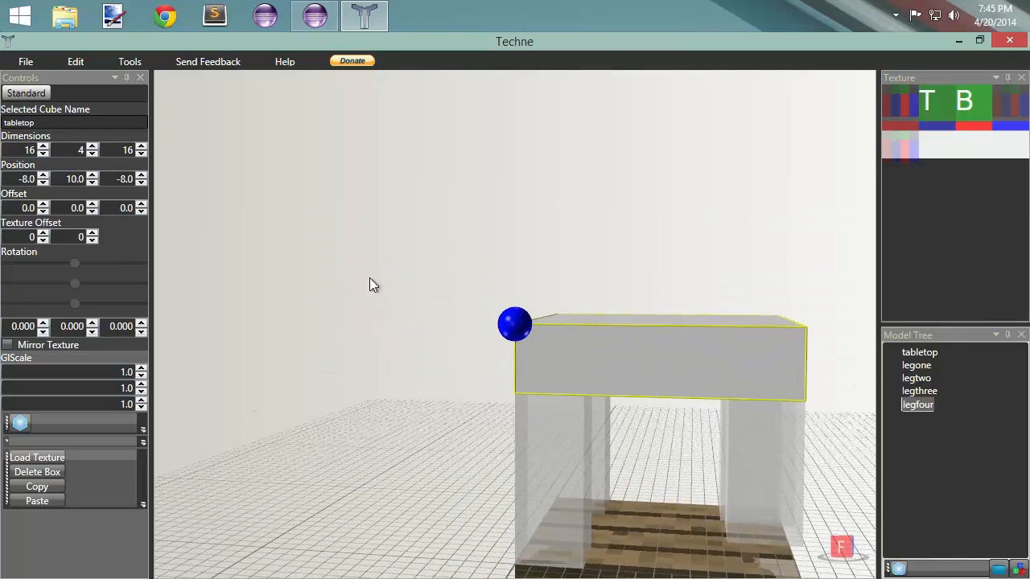
{"action": "left_click", "coordinate": [92, 154]}
{"action": "left_click", "coordinate": [92, 153]}
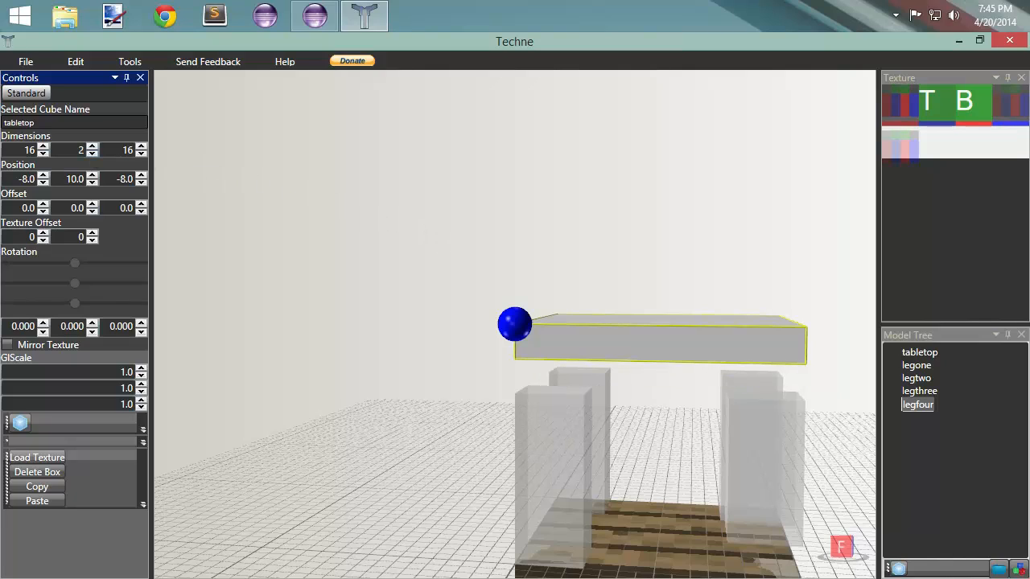
{"action": "left_click", "coordinate": [94, 147]}
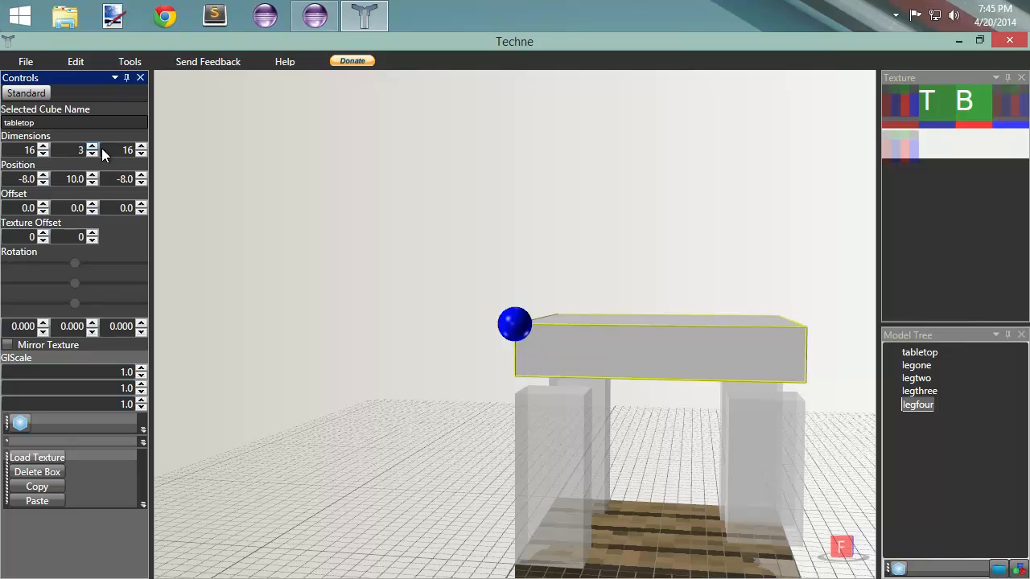
Shorten legone by setting its second position value to 16 and its second dimension to 8.
{"action": "left_click", "coordinate": [531, 415]}
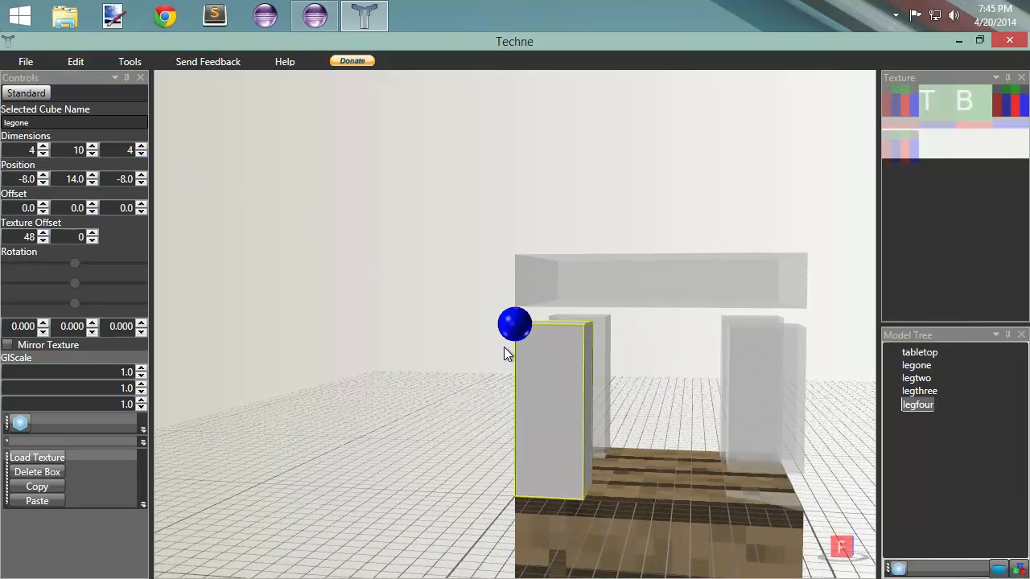
{"action": "left_click", "coordinate": [634, 293]}
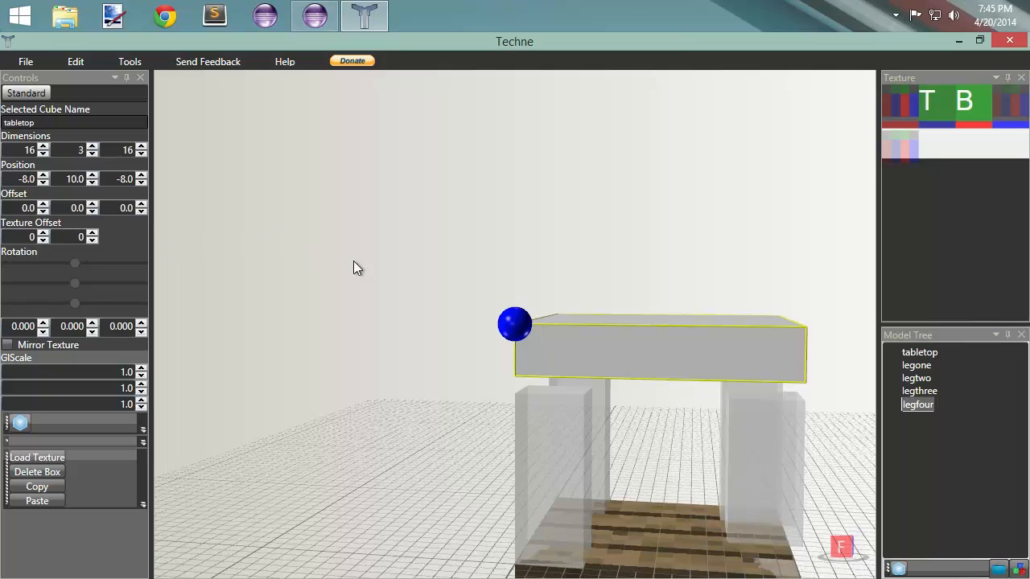
{"action": "left_click", "coordinate": [538, 426]}
{"action": "left_click", "coordinate": [92, 175]}
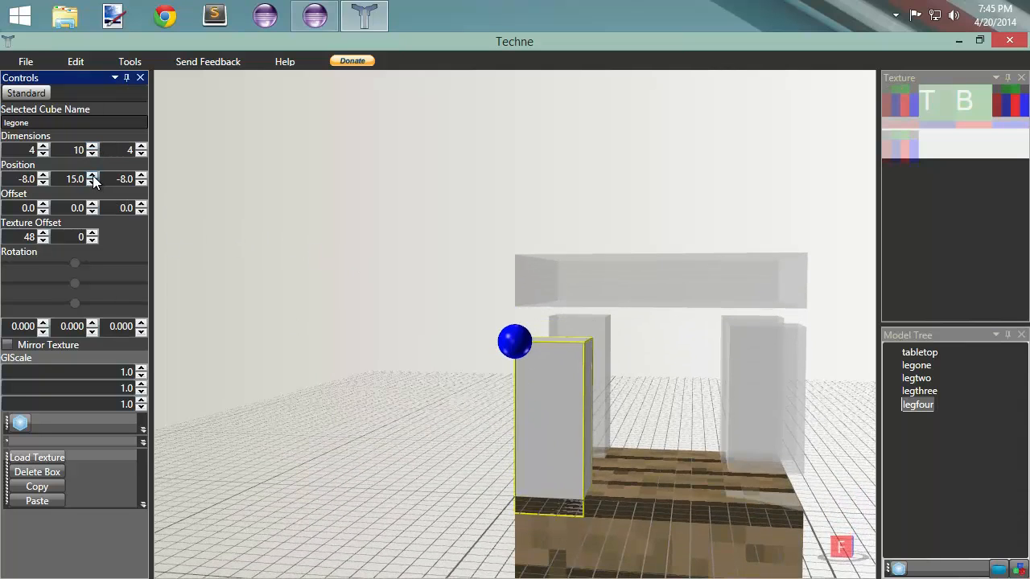
{"action": "left_click", "coordinate": [93, 175]}
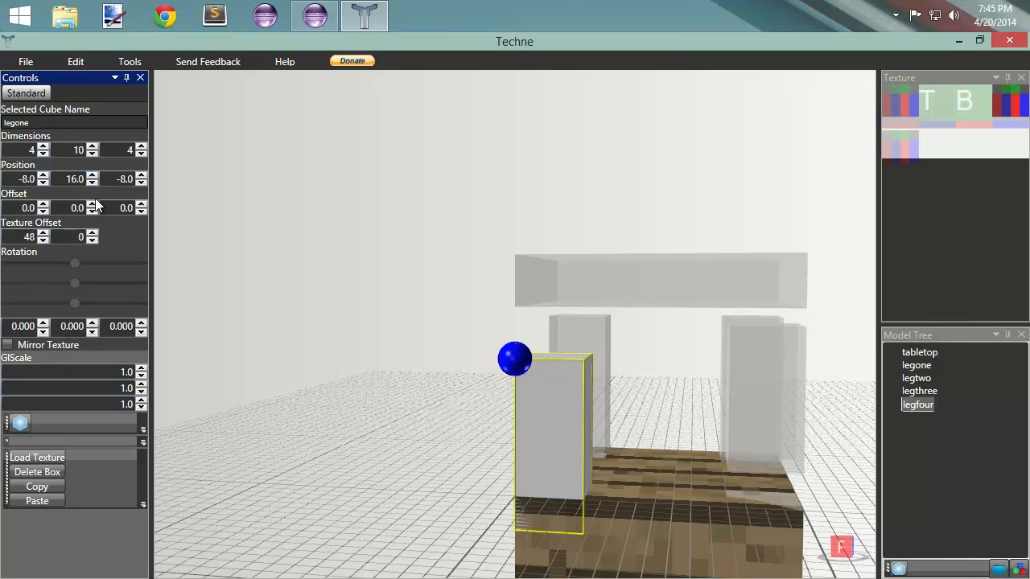
{"action": "left_click", "coordinate": [92, 154]}
{"action": "left_click", "coordinate": [93, 153]}
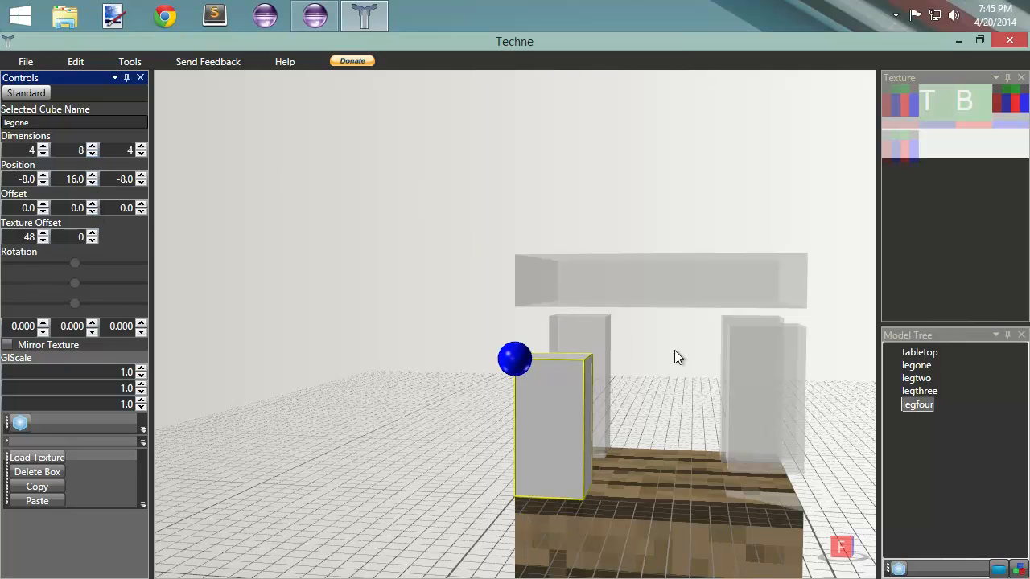
Shorten legthree by setting its second position value to 16 and its second dimension to 8.
{"action": "left_click", "coordinate": [738, 373]}
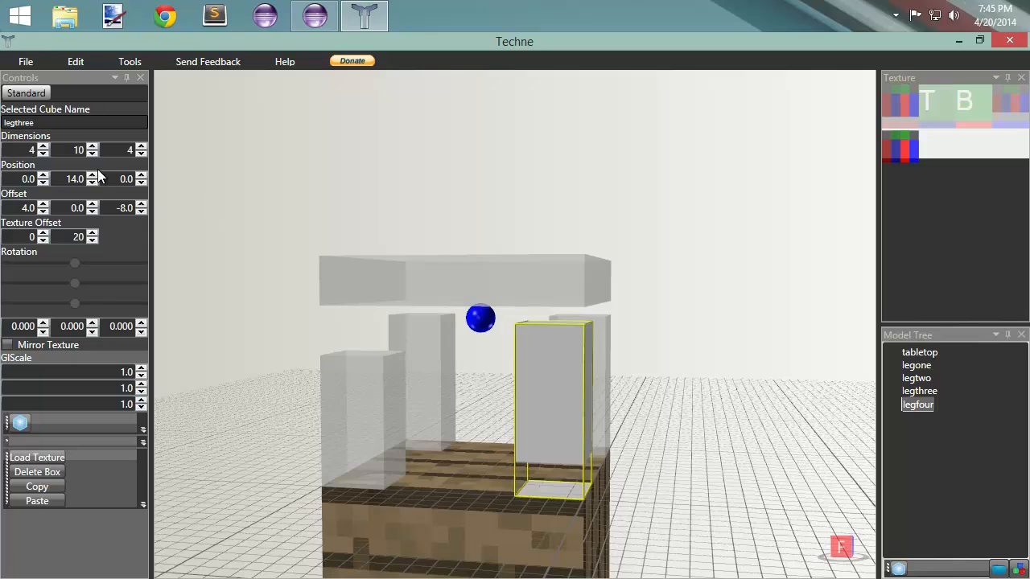
{"action": "left_click", "coordinate": [93, 174]}
{"action": "left_click", "coordinate": [93, 175]}
{"action": "left_click", "coordinate": [92, 154]}
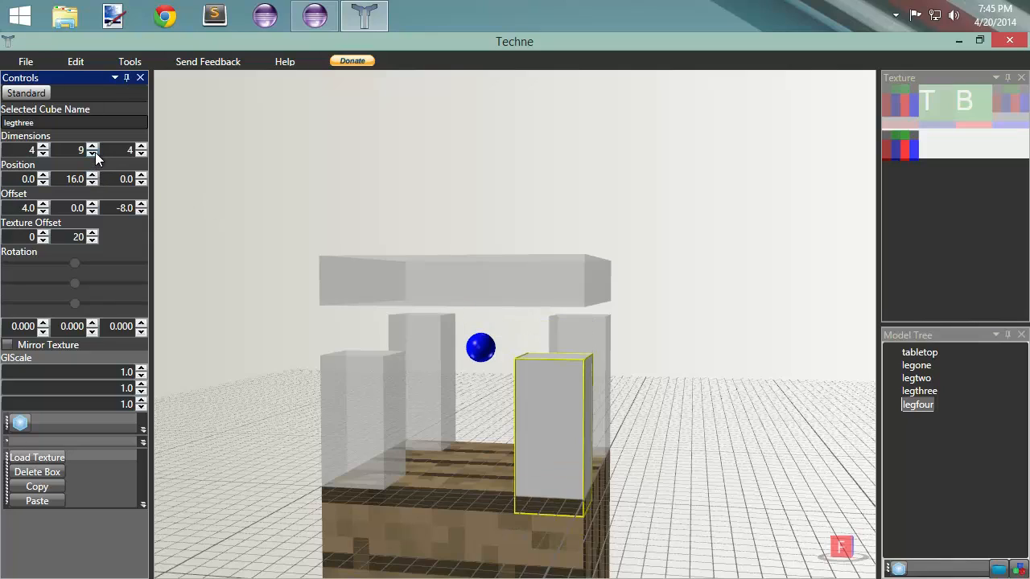
{"action": "left_click", "coordinate": [92, 154]}
Shorten legtwo by setting its second dimension to 8 and its second position value to 16.
{"action": "right_click_drag", "start_coordinate": [724, 257], "coordinate": [617, 290]}
{"action": "left_click", "coordinate": [743, 383]}
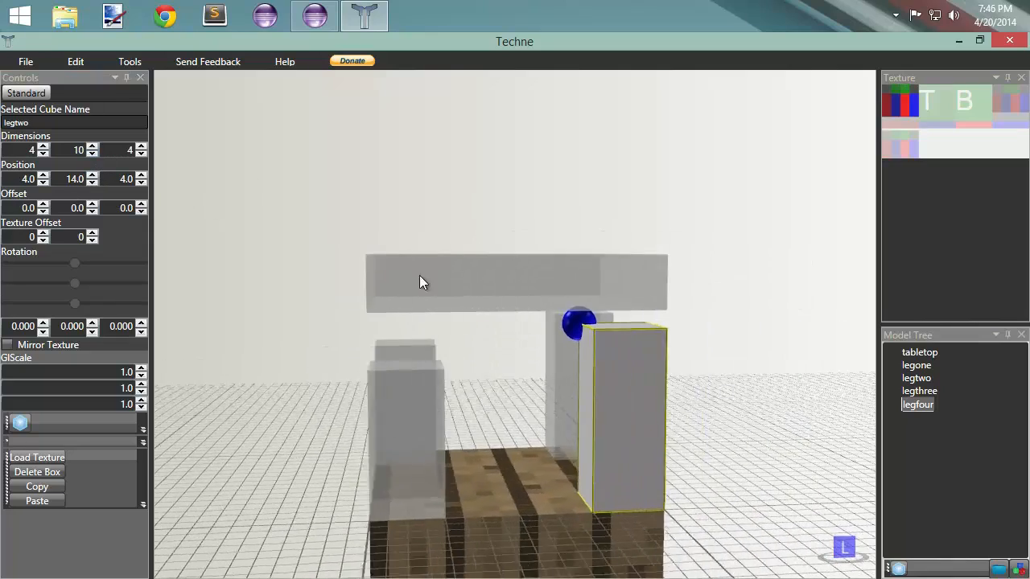
{"action": "left_click", "coordinate": [91, 147]}
{"action": "left_click", "coordinate": [91, 146]}
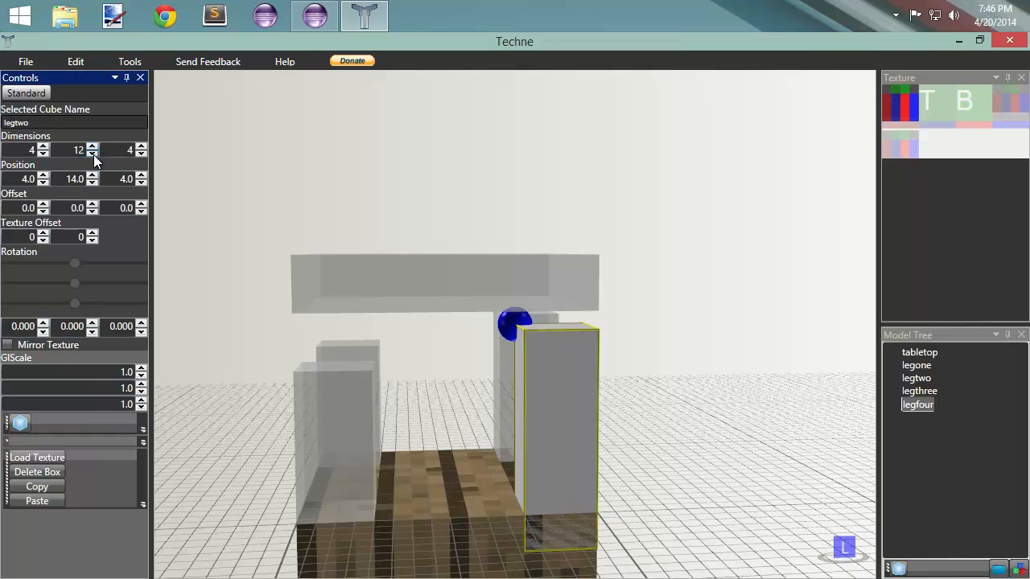
{"action": "left_click", "coordinate": [93, 154]}
{"action": "left_click", "coordinate": [93, 153]}
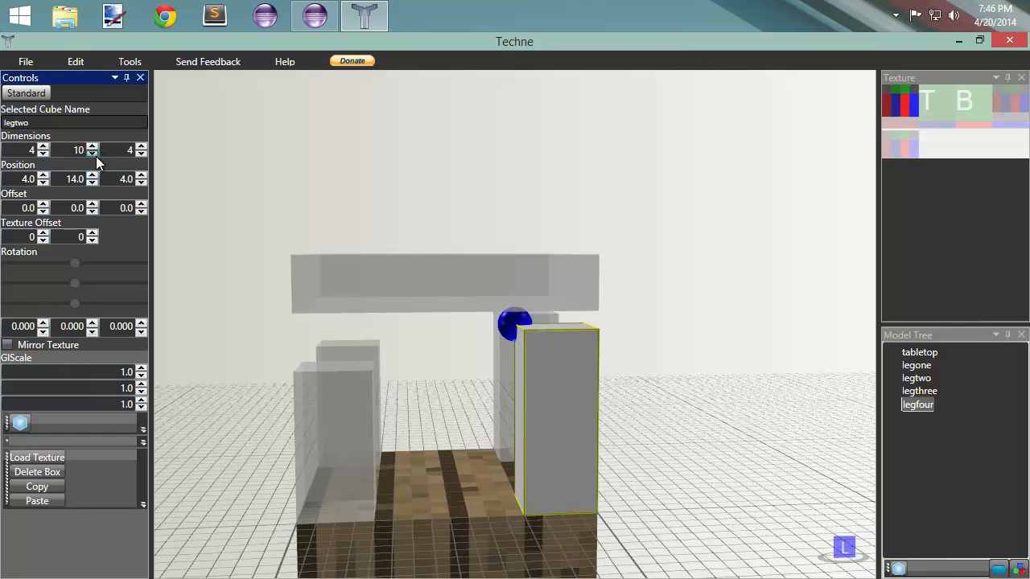
{"action": "left_click", "coordinate": [93, 154]}
{"action": "left_click", "coordinate": [92, 153]}
{"action": "left_click", "coordinate": [92, 176]}
{"action": "left_click", "coordinate": [91, 175]}
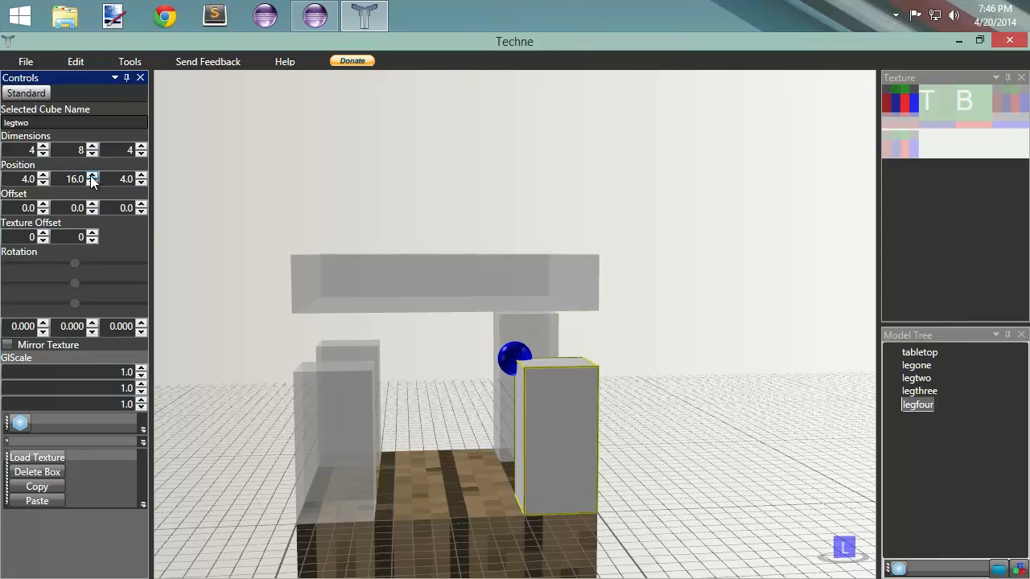
Shorten legfour by setting its second dimension to 8 and its second position value to 16.
{"action": "right_click_drag", "start_coordinate": [622, 318], "coordinate": [476, 326]}
{"action": "left_click", "coordinate": [695, 391]}
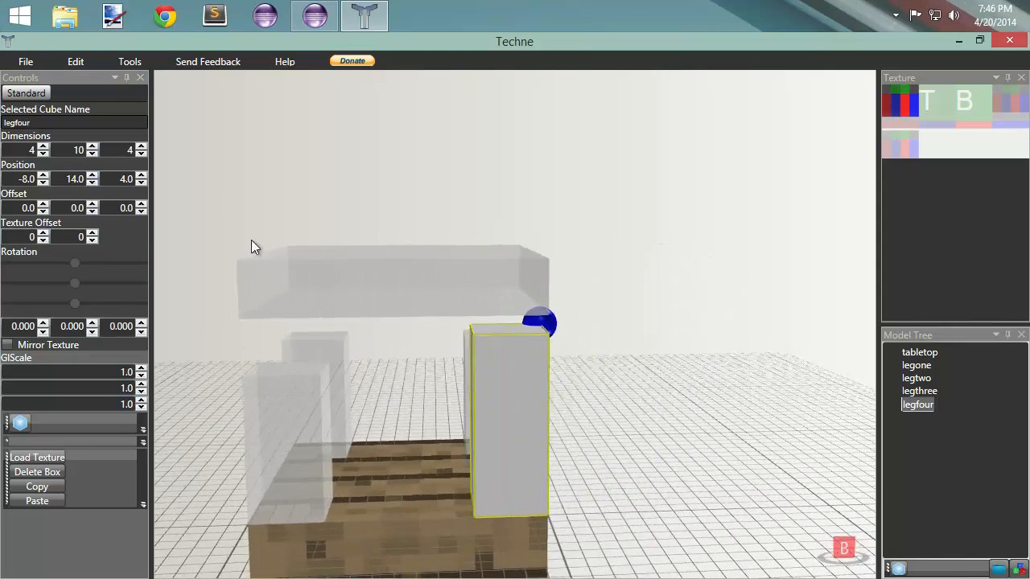
{"action": "left_click", "coordinate": [91, 147]}
{"action": "left_click", "coordinate": [92, 147]}
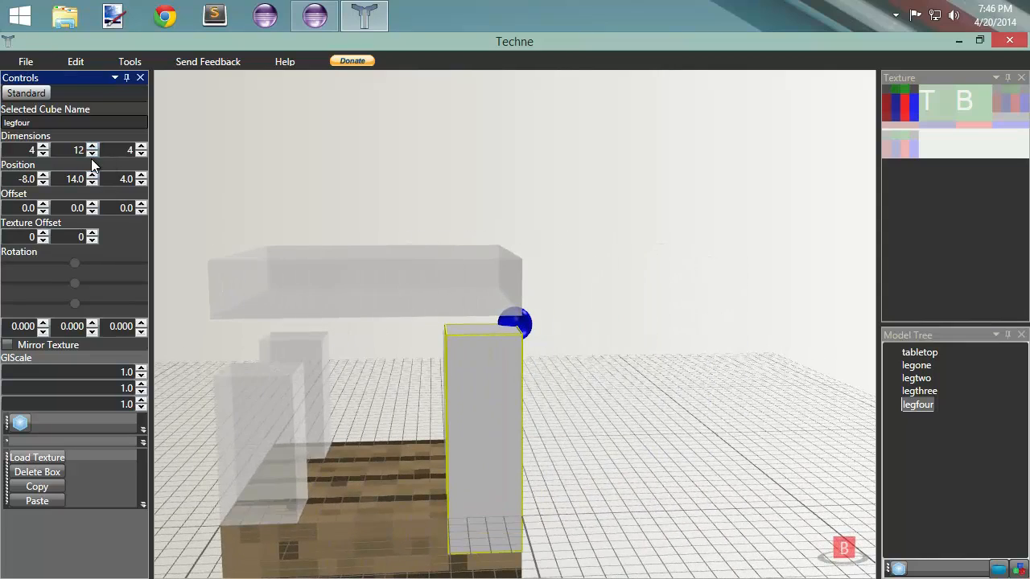
{"action": "left_click", "coordinate": [93, 154]}
{"action": "left_click", "coordinate": [93, 154]}
{"action": "left_click", "coordinate": [93, 154]}
{"action": "left_click", "coordinate": [93, 153]}
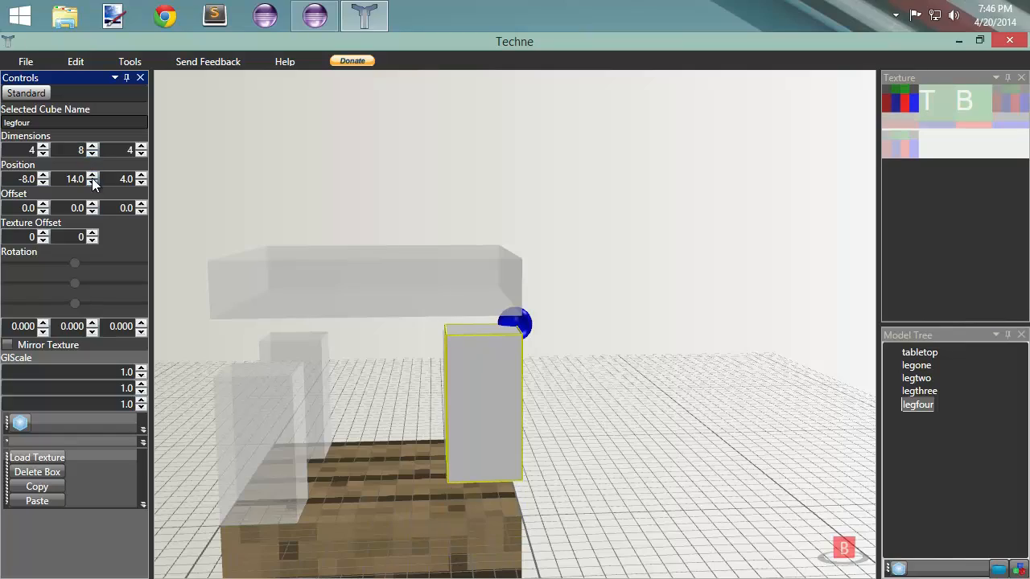
{"action": "left_click", "coordinate": [92, 175]}
{"action": "left_click", "coordinate": [92, 176]}
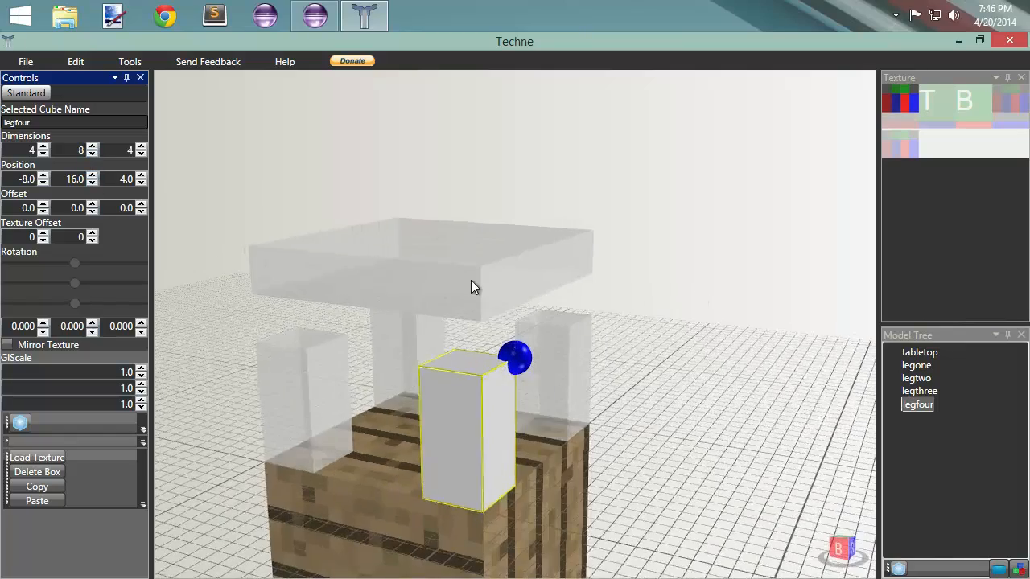
Lower the tabletop onto the legs by setting its second position value to 13.
{"action": "left_click", "coordinate": [469, 282]}
{"action": "right_click_drag", "start_coordinate": [737, 395], "coordinate": [783, 371]}
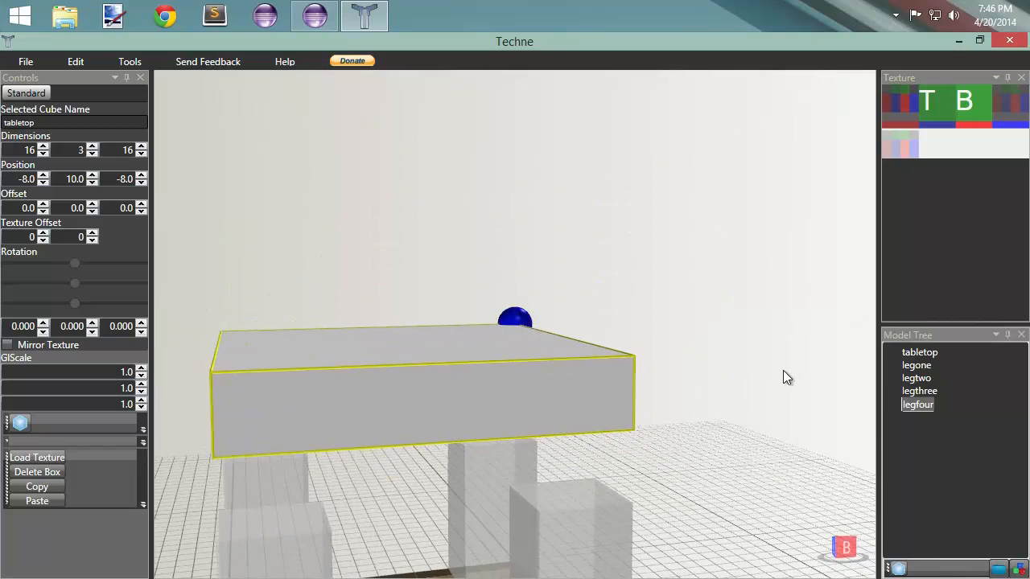
{"action": "left_click", "coordinate": [93, 175]}
{"action": "left_click", "coordinate": [93, 174]}
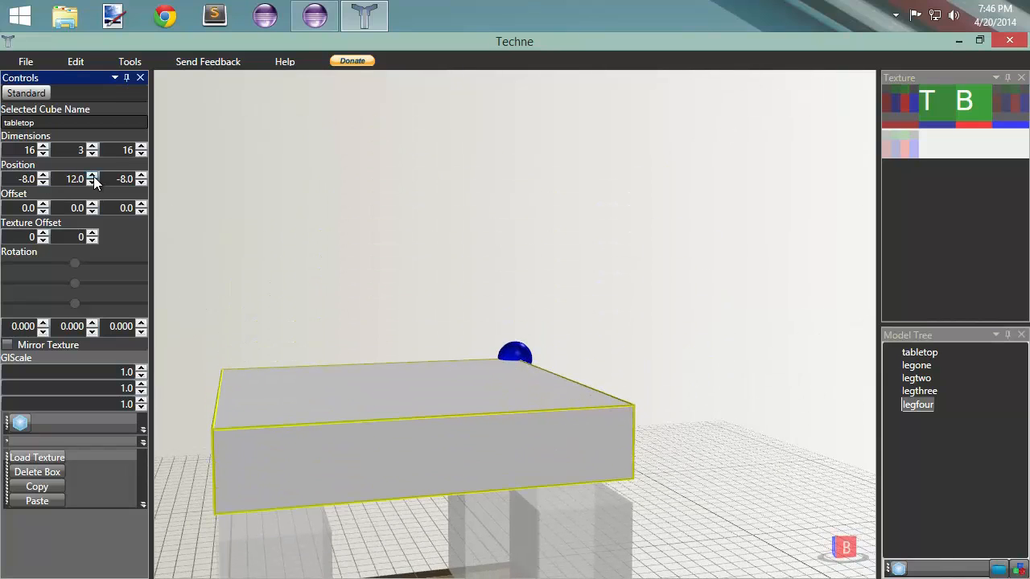
{"action": "left_click", "coordinate": [92, 174]}
{"action": "right_click_drag", "start_coordinate": [586, 163], "coordinate": [673, 161]}
{"action": "left_click", "coordinate": [907, 147]}
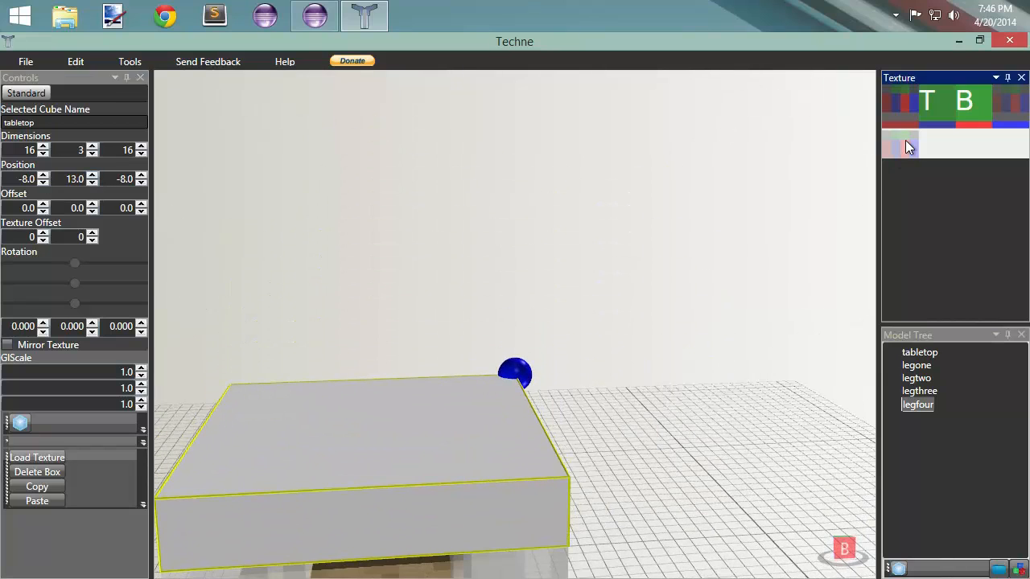
{"action": "right_click_drag", "start_coordinate": [690, 376], "coordinate": [497, 415]}
{"action": "left_click", "coordinate": [497, 408]}
{"action": "scroll", "coordinate": [498, 404], "scroll_direction": "up", "scroll_amount": 3}
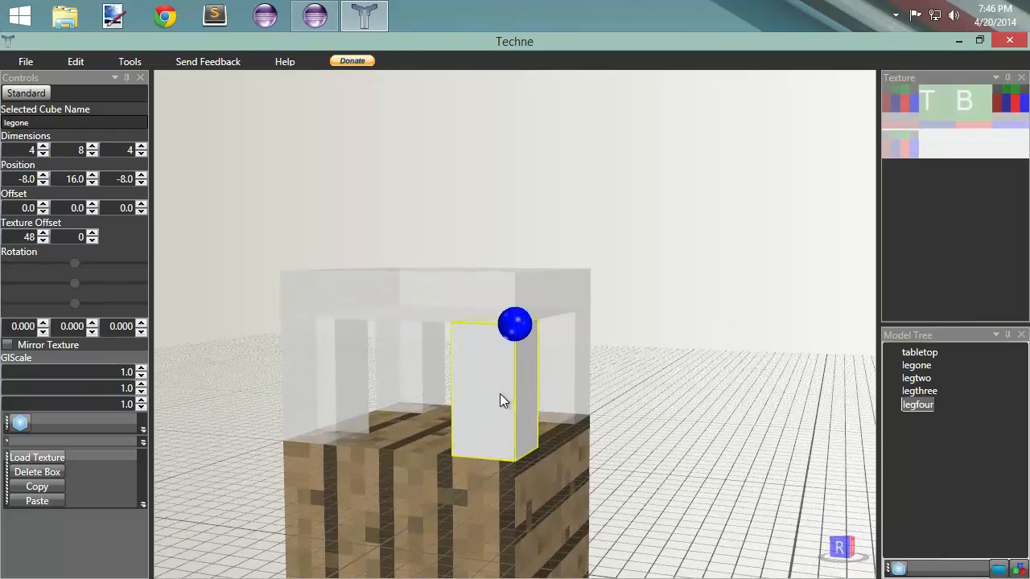
Thicken the tabletop to 4 in its second dimension and set its second position value to 12 so it rests on the legs.
{"action": "left_click", "coordinate": [487, 294]}
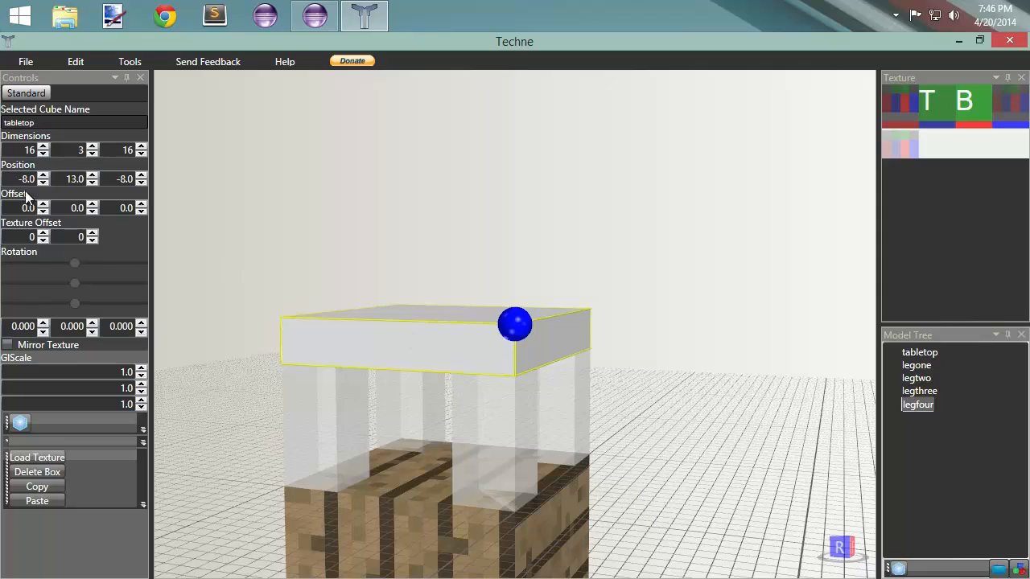
{"action": "left_click", "coordinate": [92, 147]}
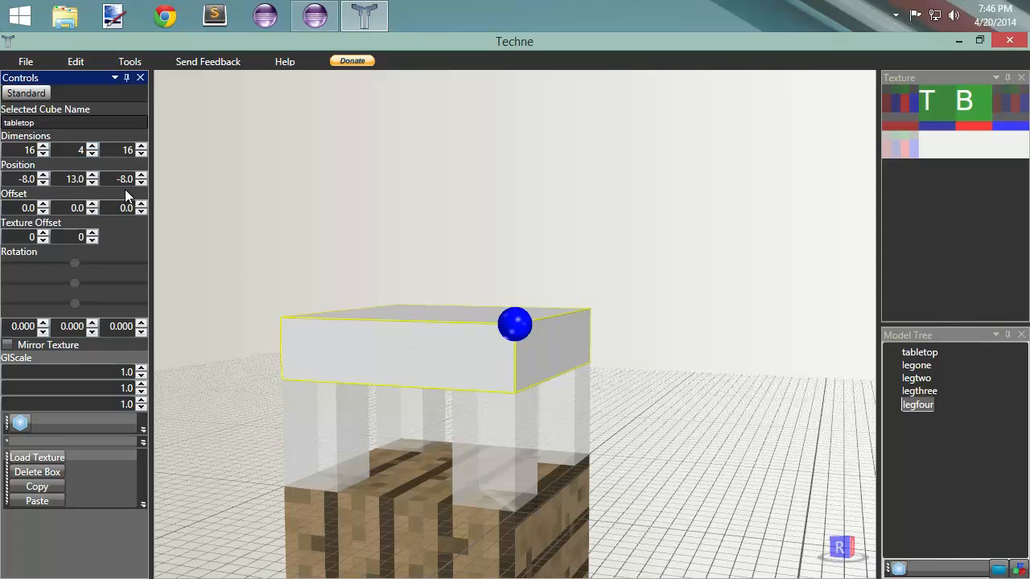
{"action": "left_click", "coordinate": [91, 175]}
{"action": "left_click", "coordinate": [92, 183]}
{"action": "left_click", "coordinate": [92, 183]}
{"action": "left_click", "coordinate": [93, 182]}
{"action": "left_click", "coordinate": [93, 183]}
{"action": "left_click", "coordinate": [93, 175]}
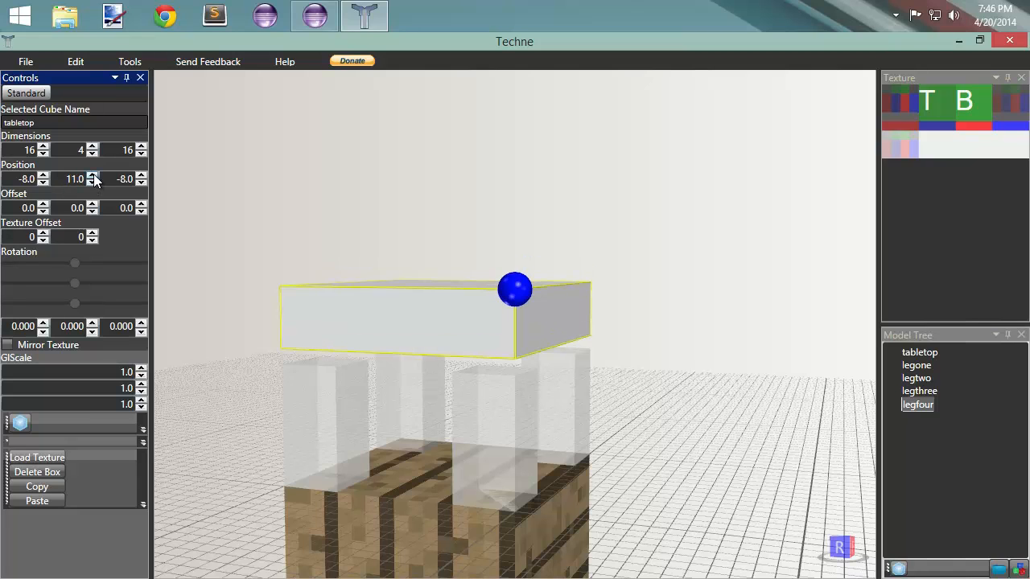
{"action": "left_click", "coordinate": [92, 176]}
{"action": "left_click", "coordinate": [317, 422]}
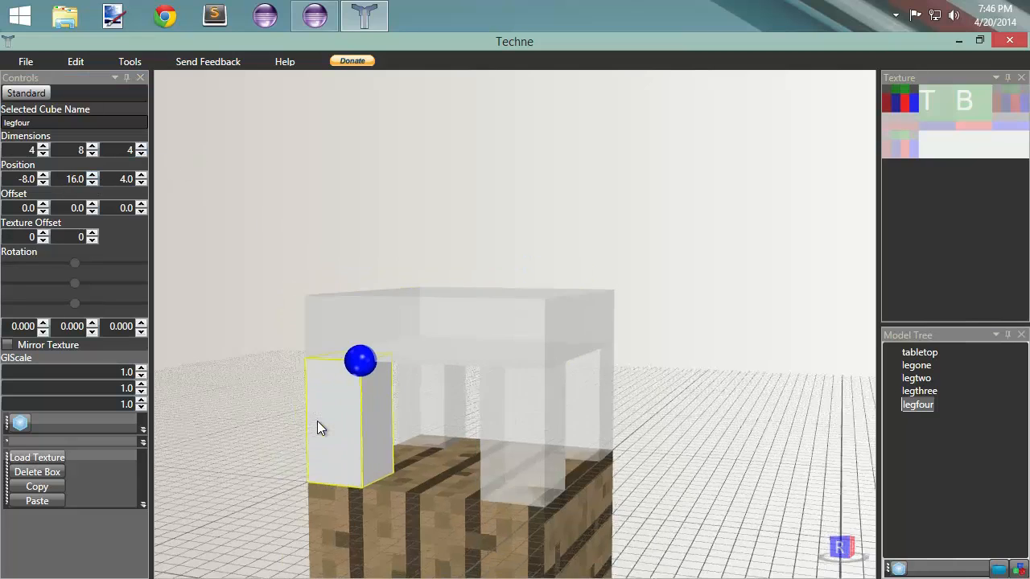
{"action": "left_click", "coordinate": [546, 272]}
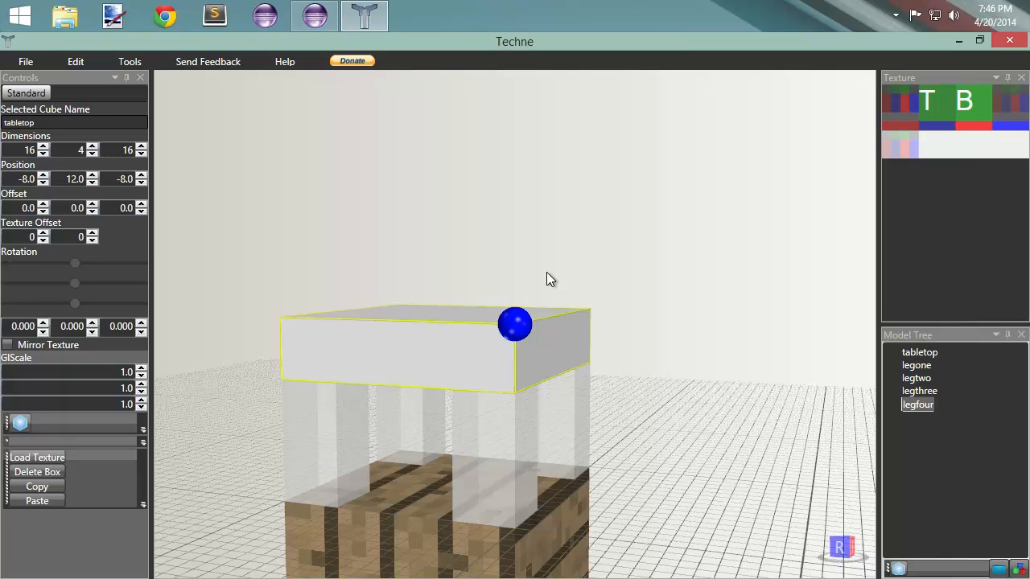
Move legone's texture below the tabletop's texture by setting its texture offset to 48, 20.
{"action": "right_click_drag", "start_coordinate": [557, 218], "coordinate": [525, 363]}
{"action": "left_click", "coordinate": [483, 428]}
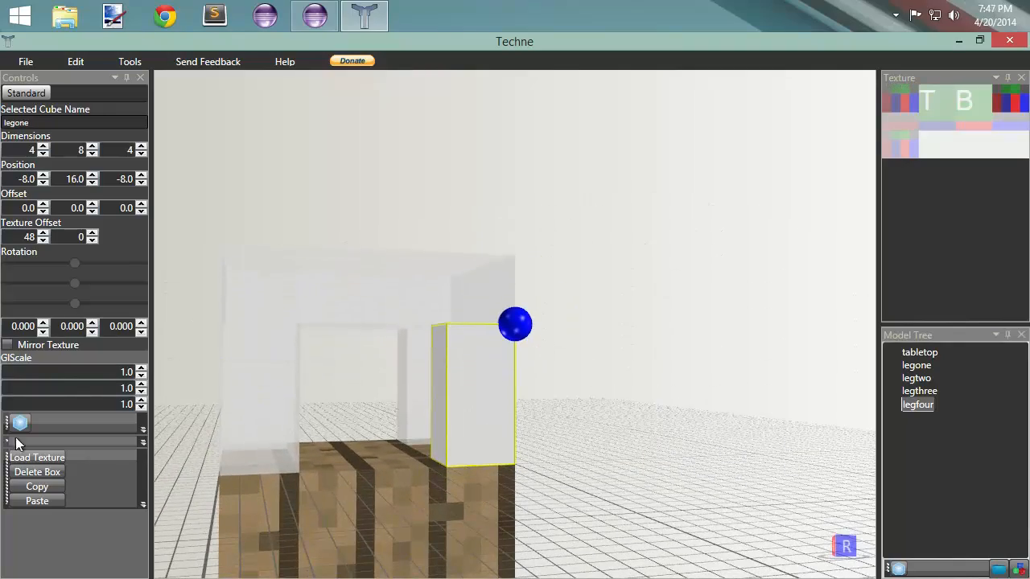
{"action": "left_click", "coordinate": [92, 234]}
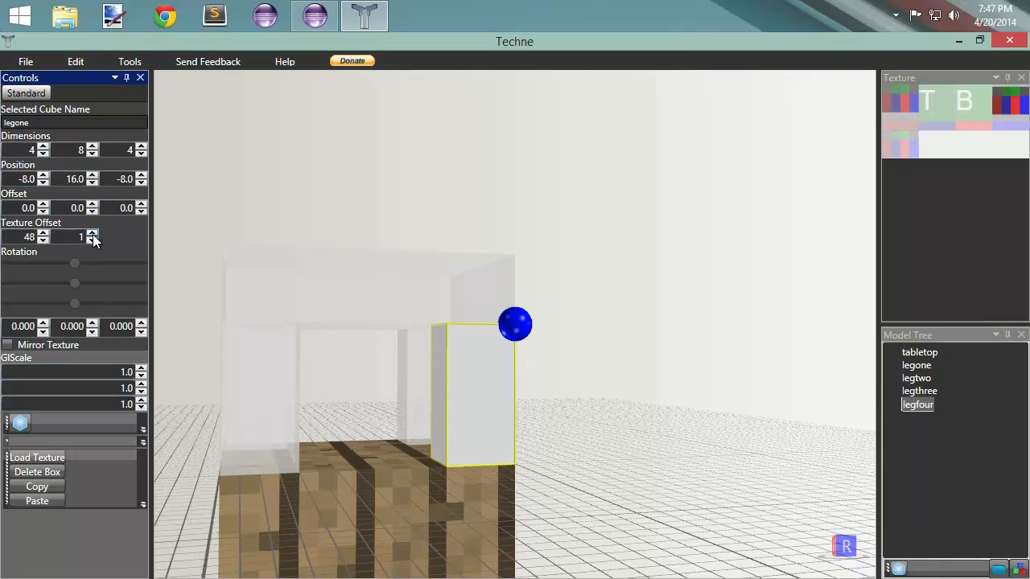
{"action": "left_click_drag", "start_coordinate": [92, 235], "coordinate": [92, 234]}
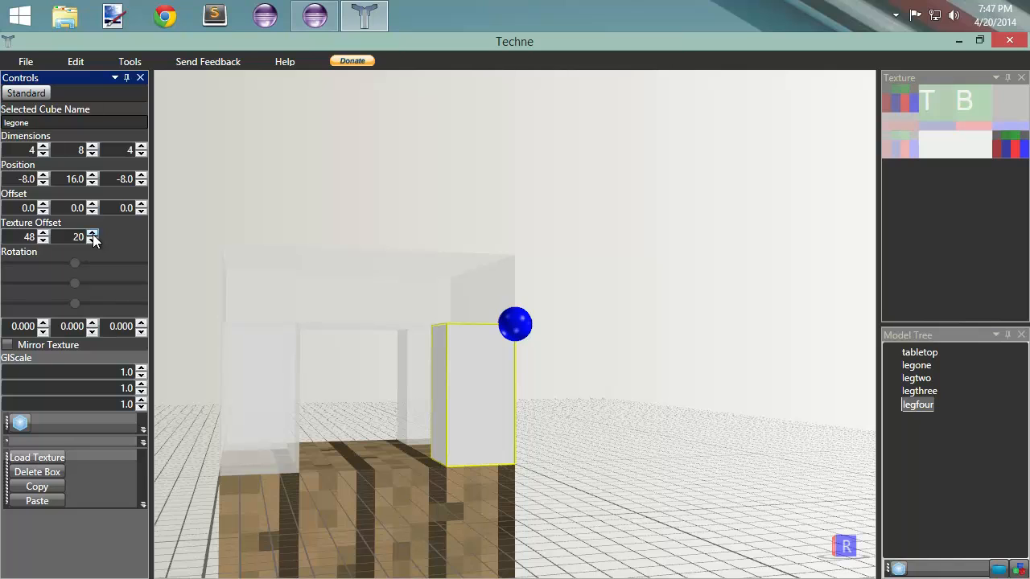
Place legfour's texture beside legthree's on the texture map by setting its texture offset to 16, 20.
{"action": "left_click", "coordinate": [405, 385]}
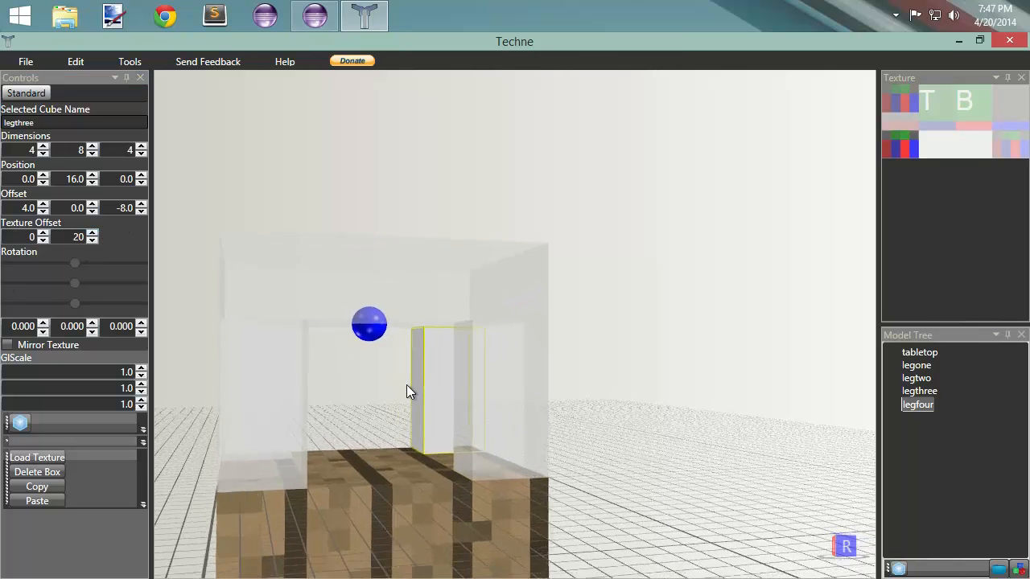
{"action": "left_click", "coordinate": [283, 394]}
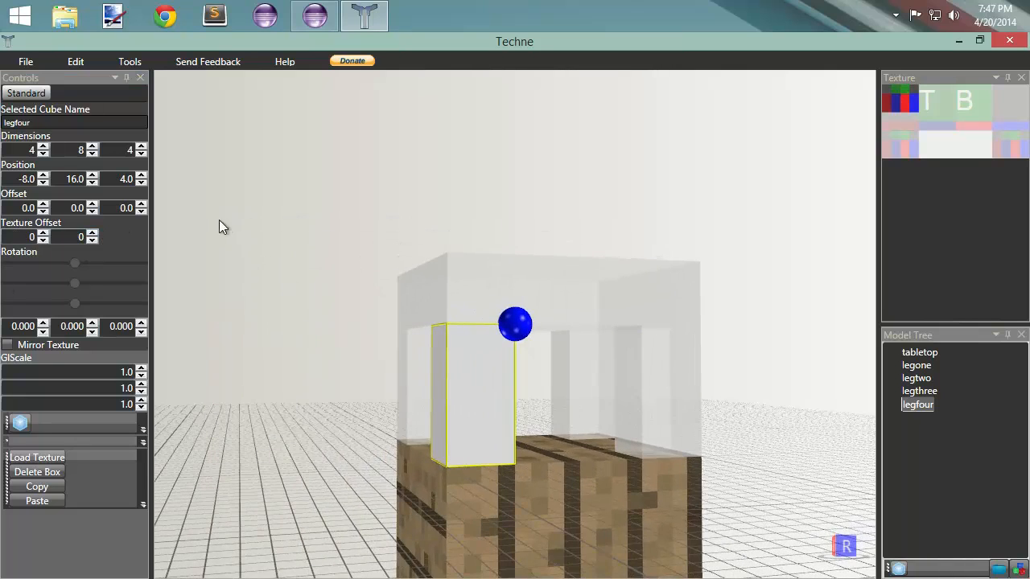
{"action": "left_click", "coordinate": [93, 234]}
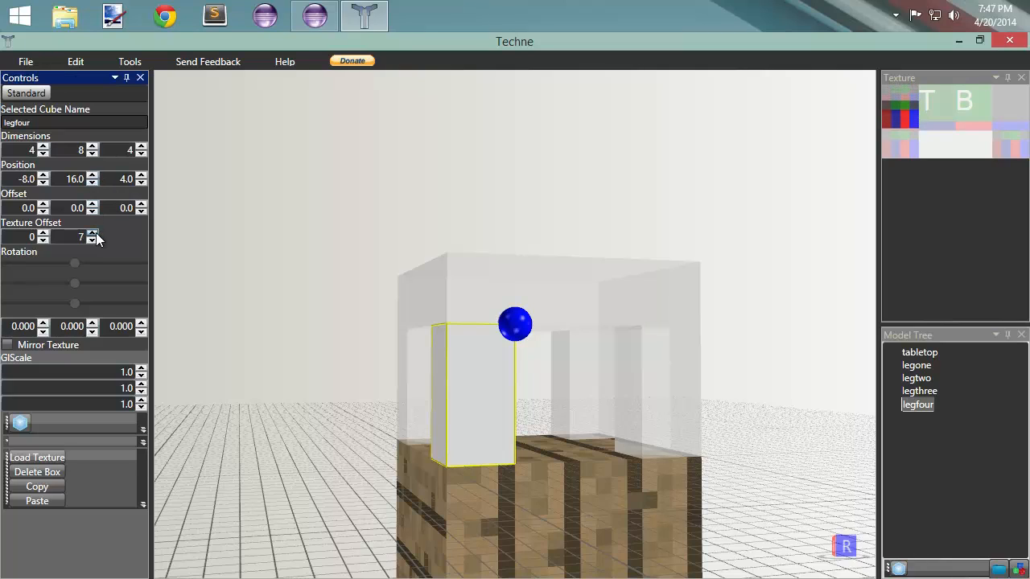
{"action": "left_click_drag", "start_coordinate": [93, 233], "coordinate": [94, 233]}
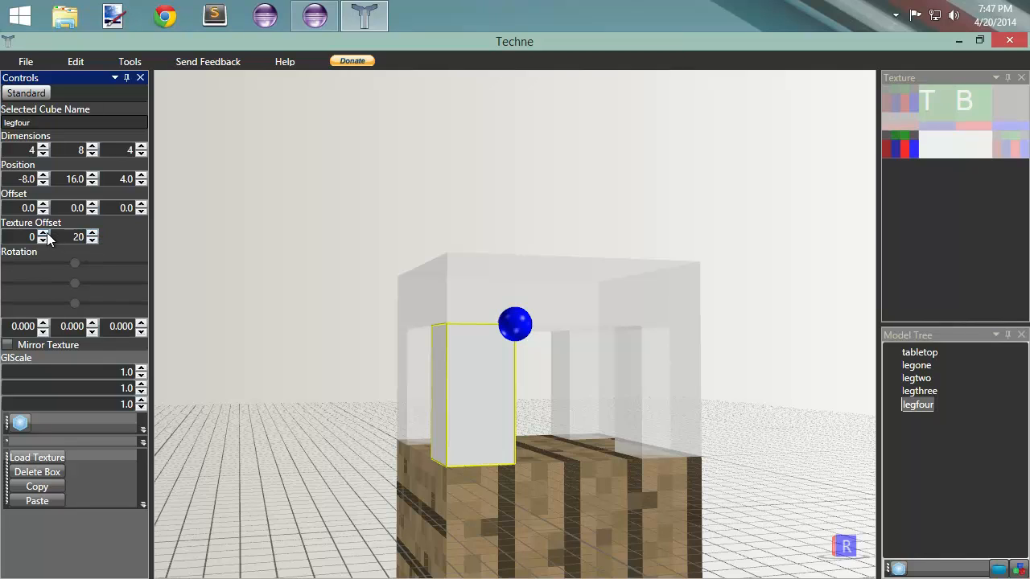
{"action": "left_click_drag", "start_coordinate": [46, 233], "coordinate": [47, 233]}
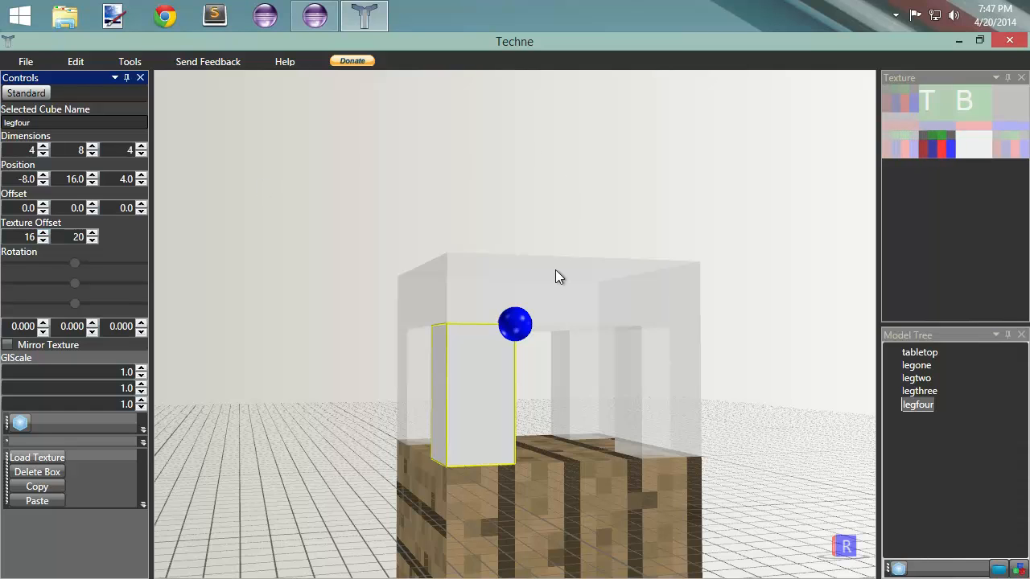
Fill the remaining gap in the texture map with legtwo's texture by setting its texture offset to 32, 20.
{"action": "left_click_drag", "start_coordinate": [568, 374], "coordinate": [519, 379]}
{"action": "left_click_drag", "start_coordinate": [323, 396], "coordinate": [418, 454]}
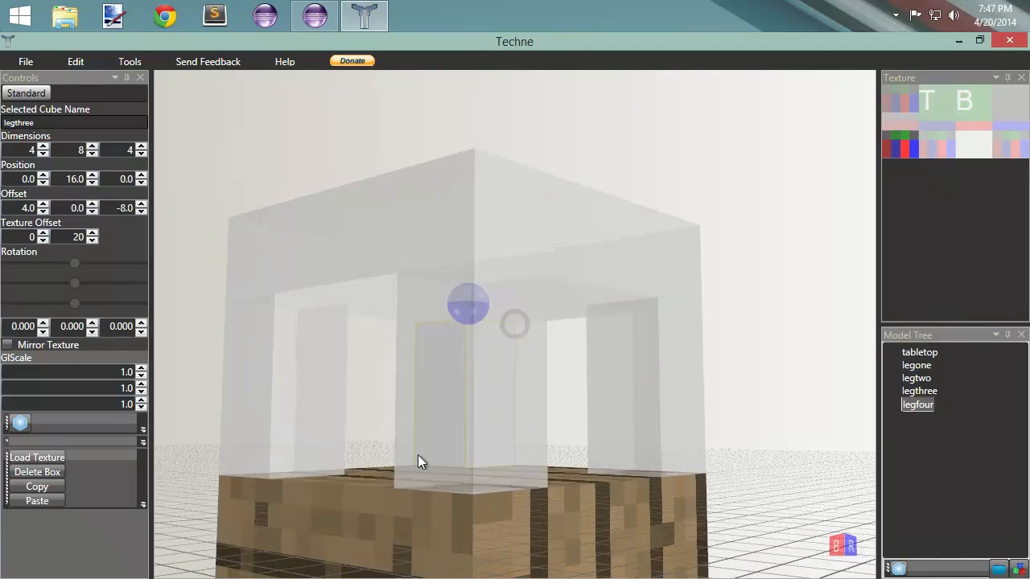
{"action": "left_click", "coordinate": [292, 428]}
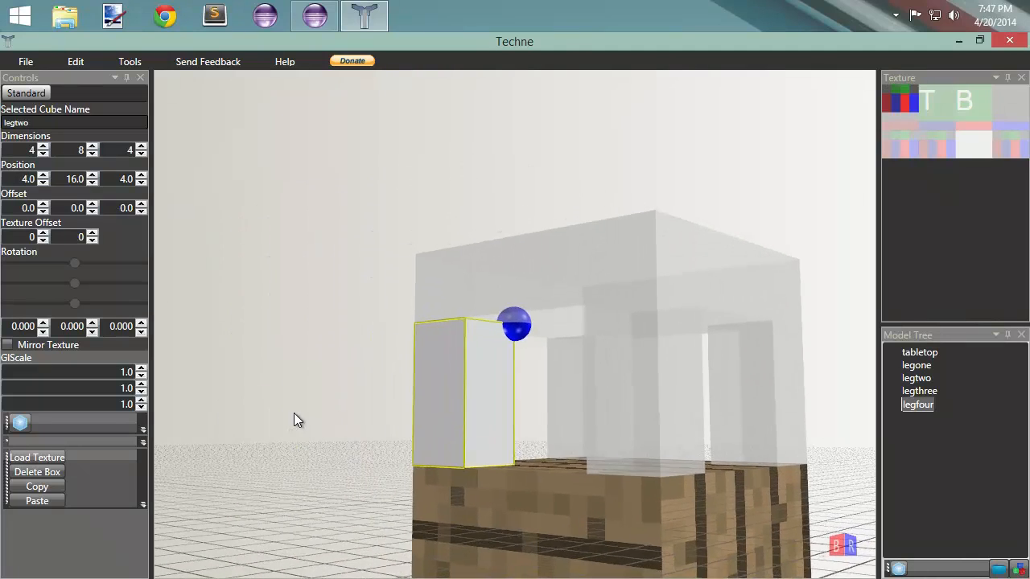
{"action": "left_click", "coordinate": [91, 233]}
{"action": "left_click", "coordinate": [92, 233]}
{"action": "left_click_drag", "start_coordinate": [92, 234], "coordinate": [92, 233]}
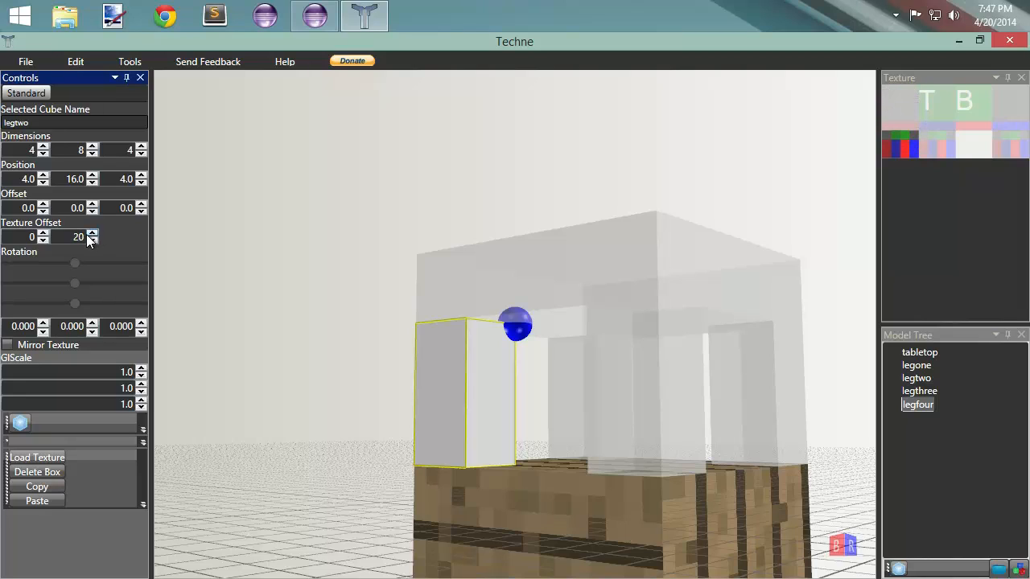
{"action": "left_click_drag", "start_coordinate": [43, 236], "coordinate": [43, 237]}
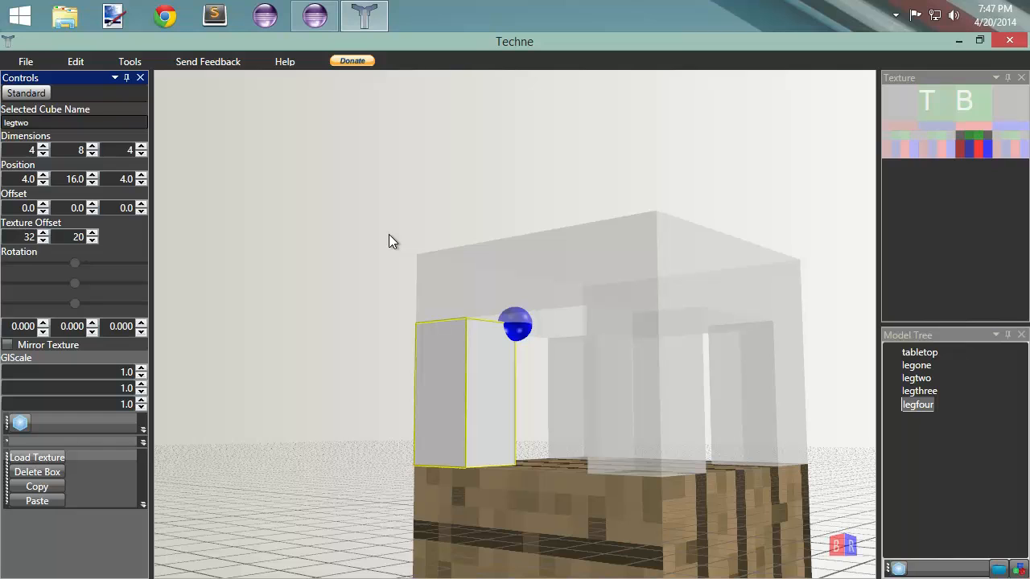
Deselect all cubes and save the model as ObsidianTable.tcn in the Downloads folder.
{"action": "left_click", "coordinate": [310, 171]}
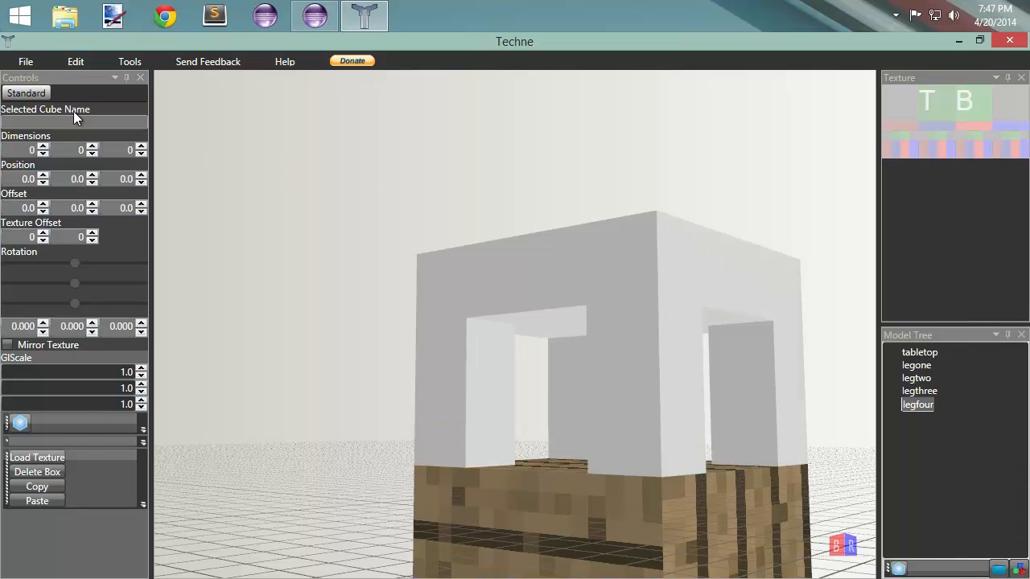
{"action": "left_click", "coordinate": [26, 63]}
{"action": "left_click", "coordinate": [39, 157]}
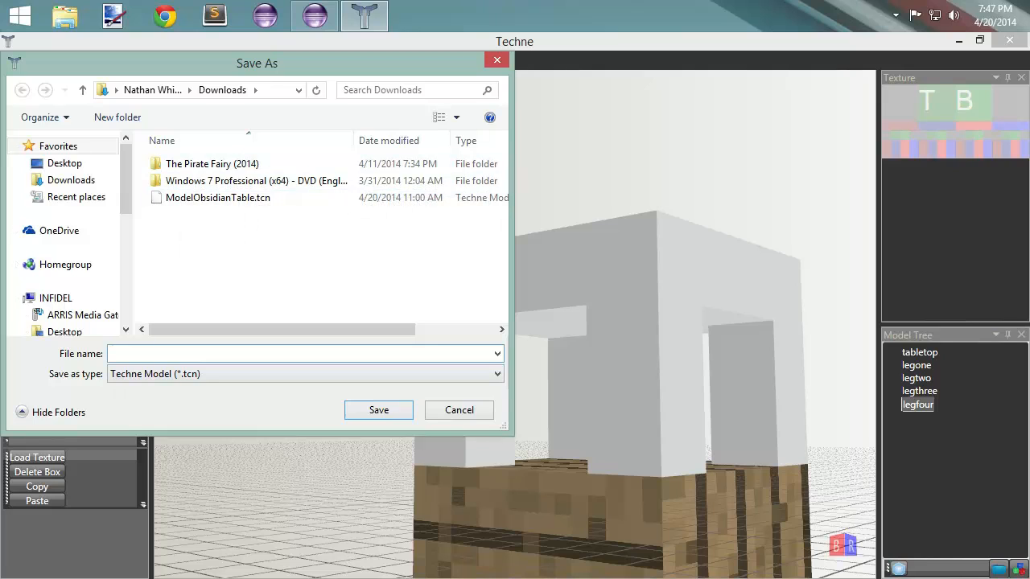
{"action": "type", "text": "M"}
{"action": "key", "text": "BackSpace"}
{"action": "key", "text": "Return"}
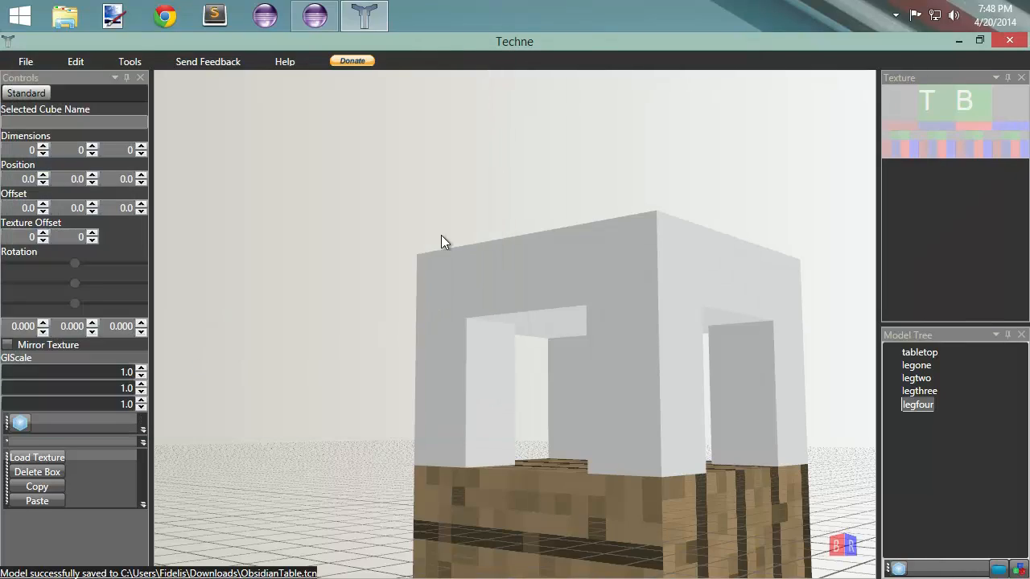
Export the model's texture map as ObsidianTable.png into the Modding folder on the Desktop.
{"action": "right_click_drag", "start_coordinate": [451, 192], "coordinate": [384, 222]}
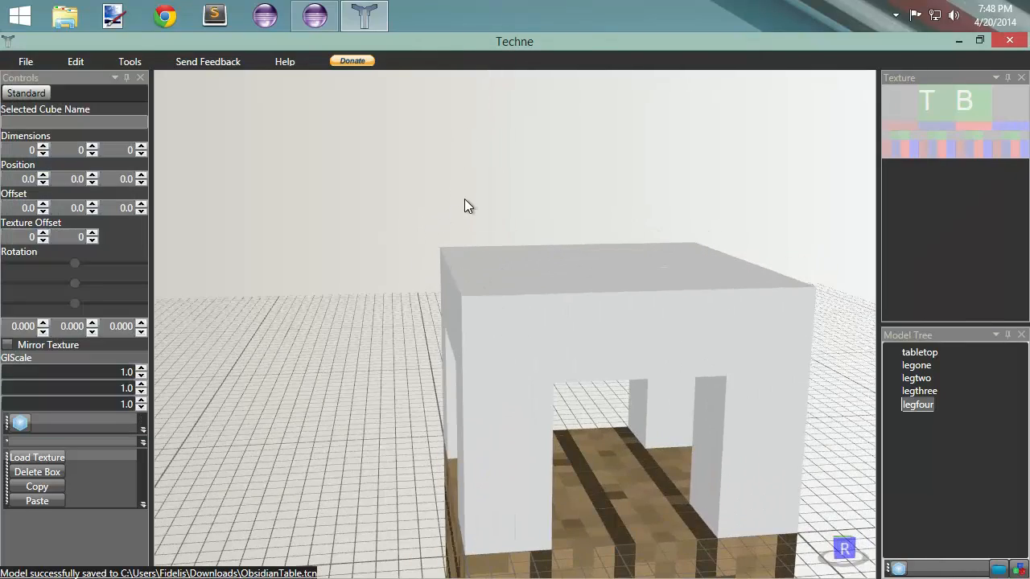
{"action": "right_click_drag", "start_coordinate": [464, 198], "coordinate": [407, 191]}
{"action": "left_click", "coordinate": [26, 64]}
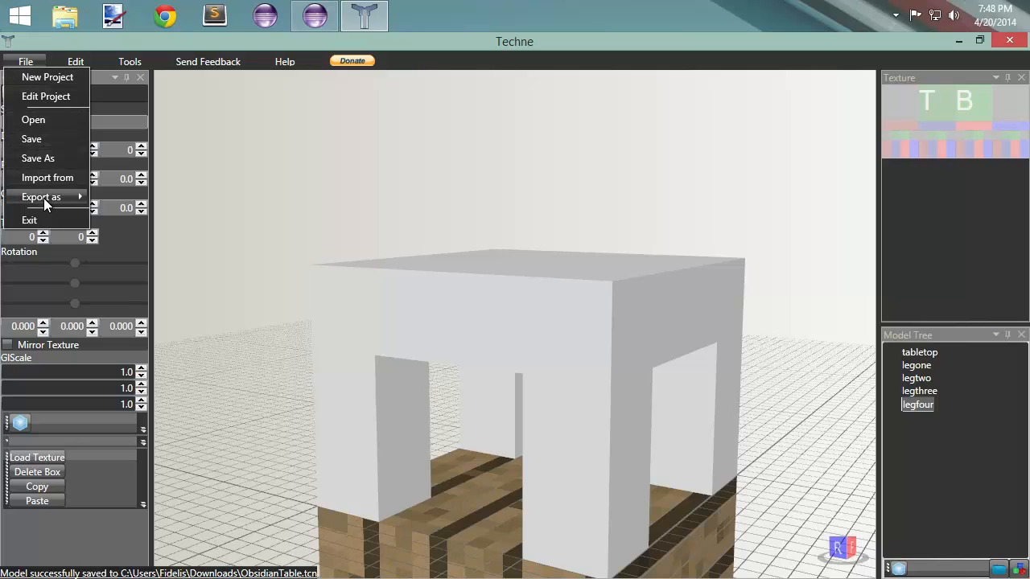
{"action": "mouse_move", "coordinate": [43, 198]}
{"action": "left_click", "coordinate": [137, 199]}
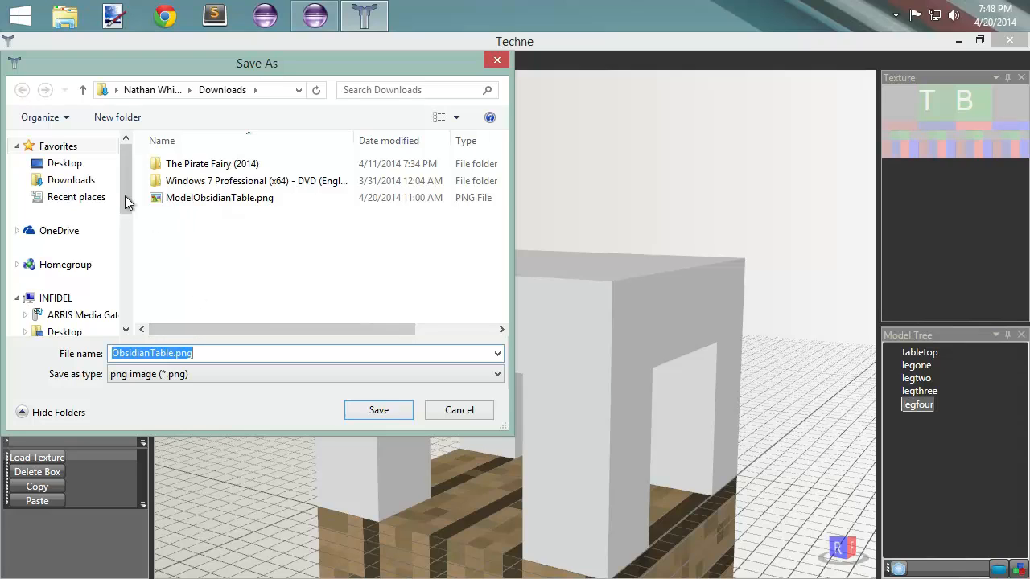
{"action": "scroll", "coordinate": [129, 187], "scroll_direction": "down", "scroll_amount": 1}
{"action": "left_click", "coordinate": [68, 274]}
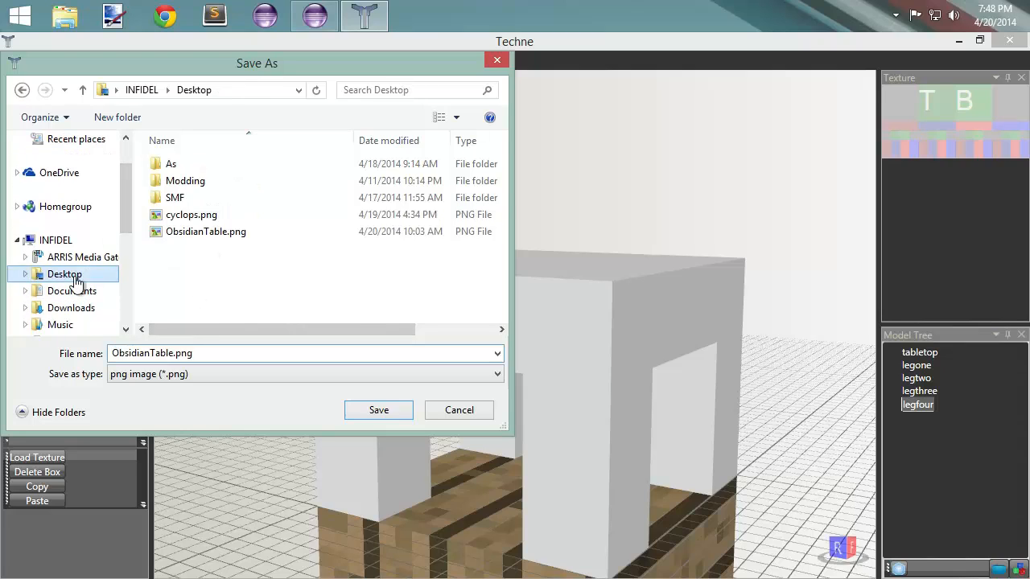
{"action": "double_click", "coordinate": [241, 179]}
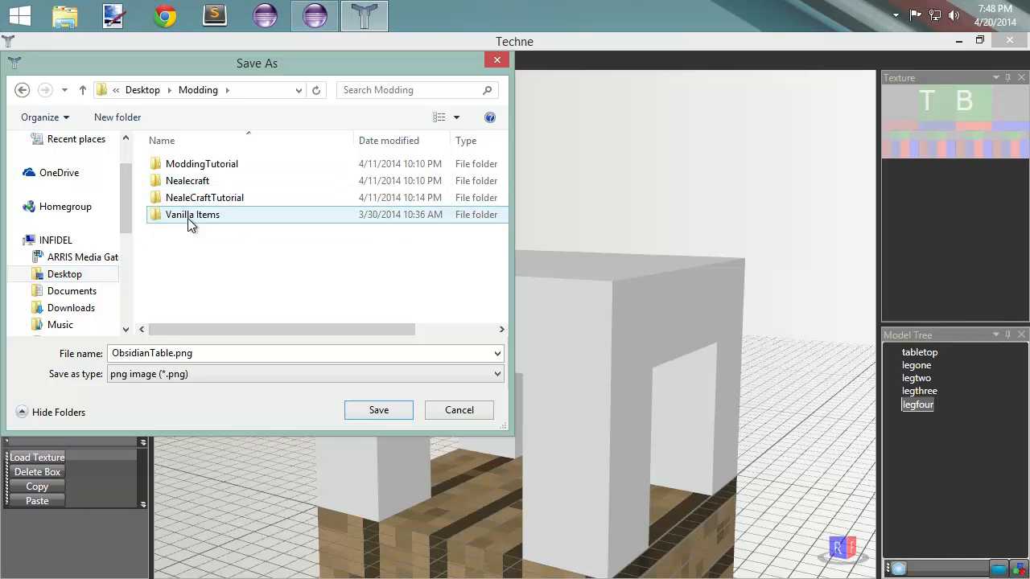
{"action": "double_click", "coordinate": [200, 181]}
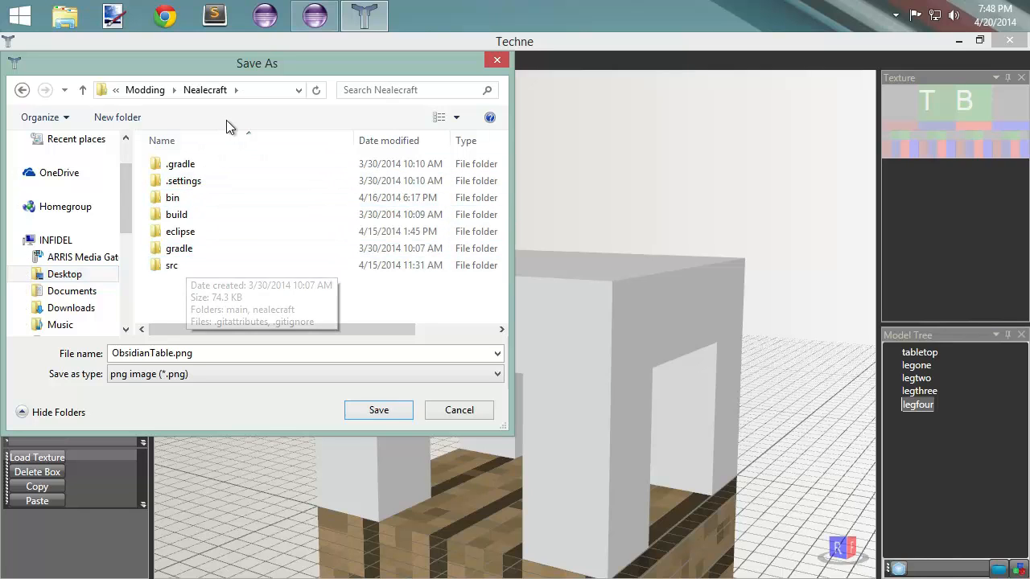
{"action": "left_click", "coordinate": [146, 91]}
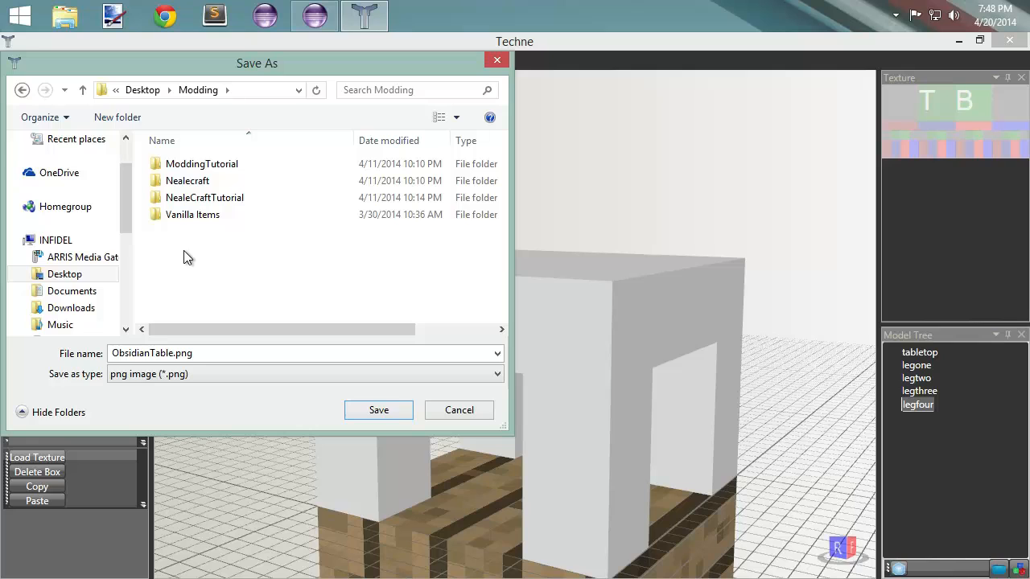
{"action": "left_click", "coordinate": [379, 412]}
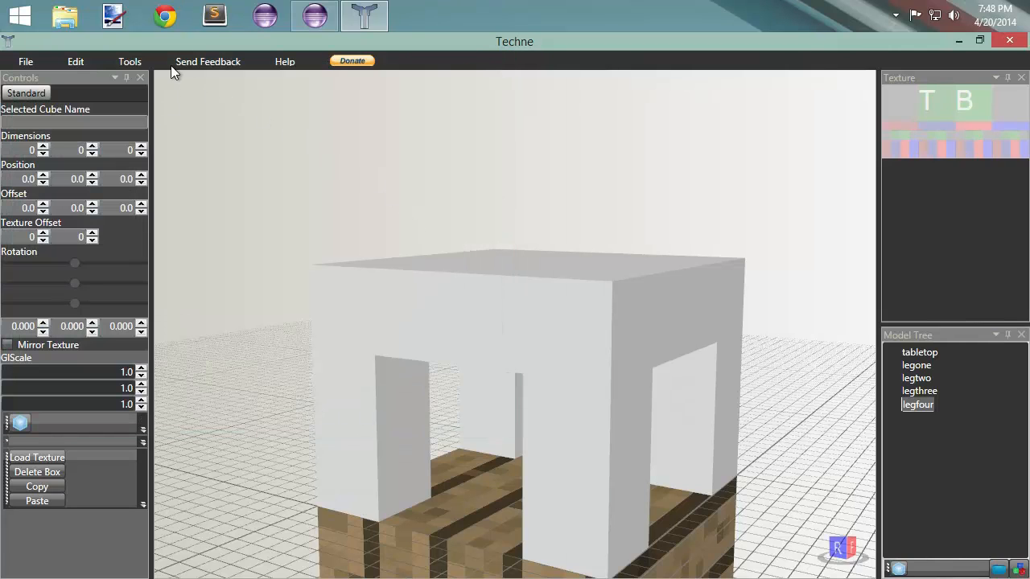
Open the Desktop folder's ObsidianTable.png in Paint.NET to examine it, and close it to return to Techne.
{"action": "left_click", "coordinate": [64, 18]}
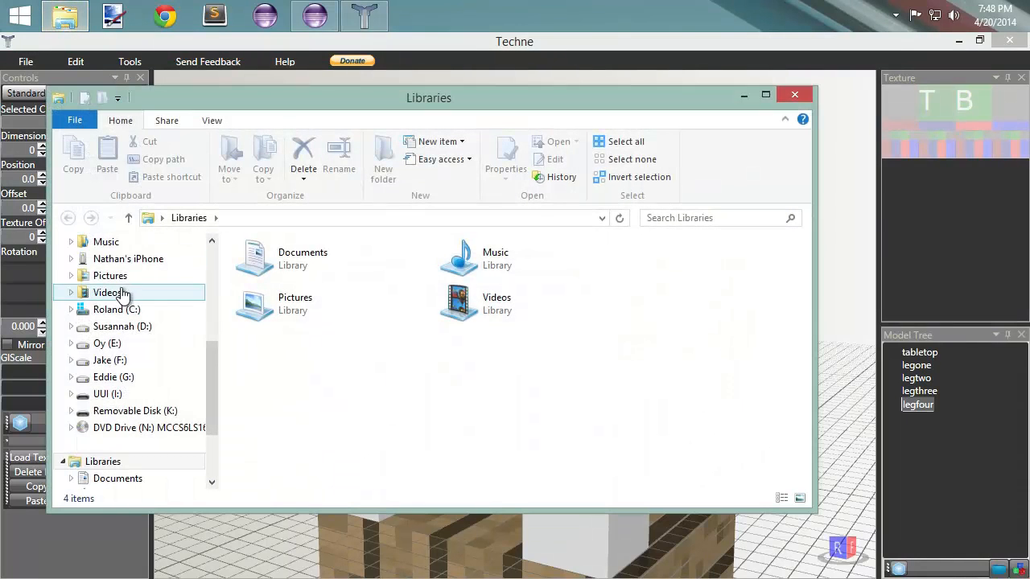
{"action": "left_click", "coordinate": [212, 264]}
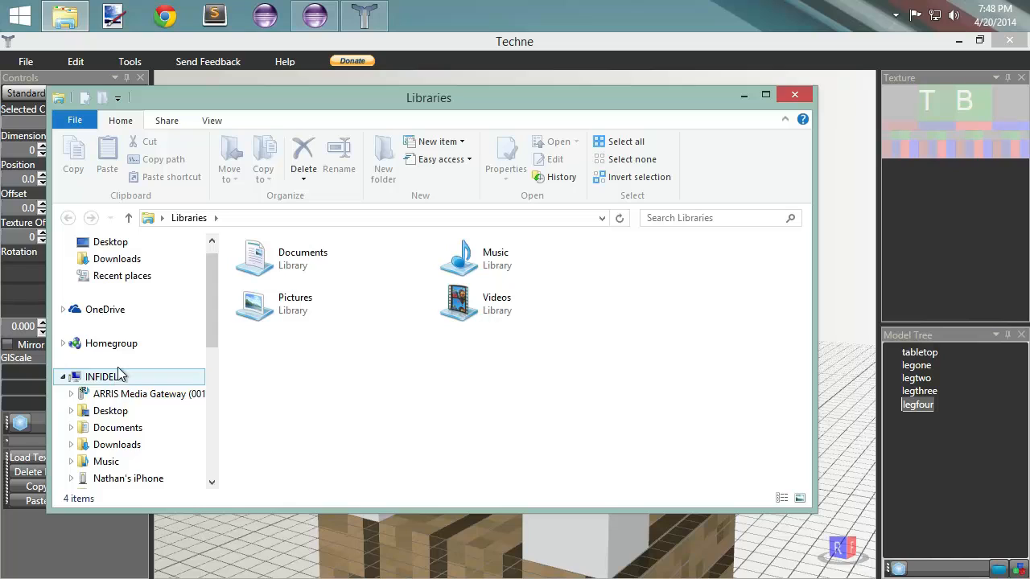
{"action": "left_click", "coordinate": [109, 411]}
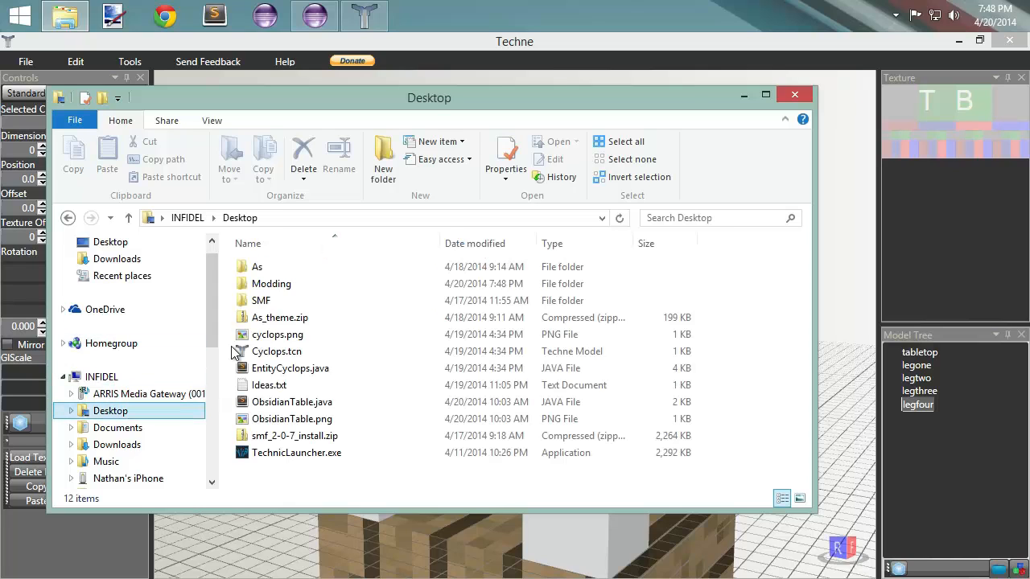
{"action": "right_click", "coordinate": [294, 423]}
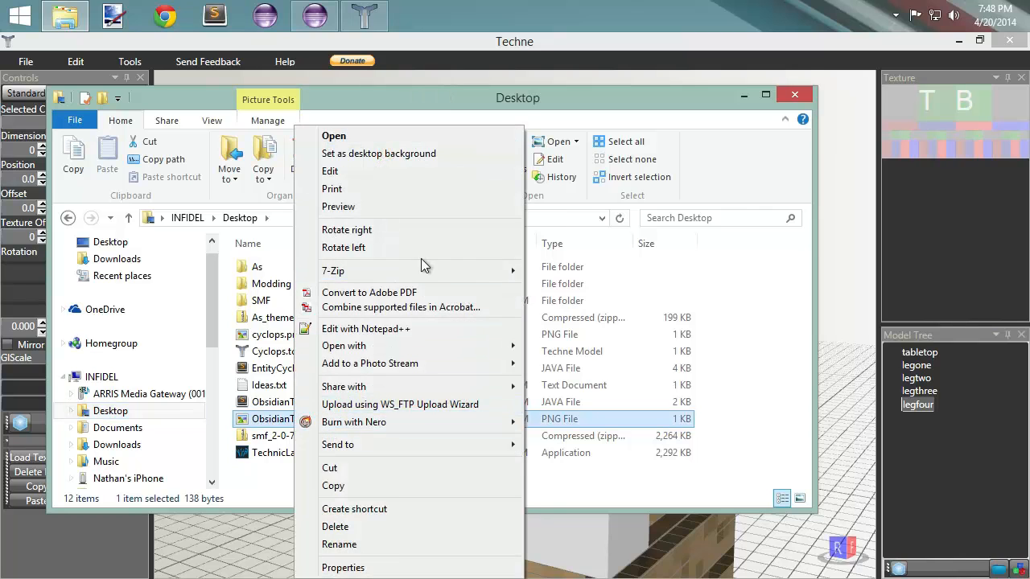
{"action": "mouse_move", "coordinate": [396, 392]}
{"action": "mouse_move", "coordinate": [431, 349]}
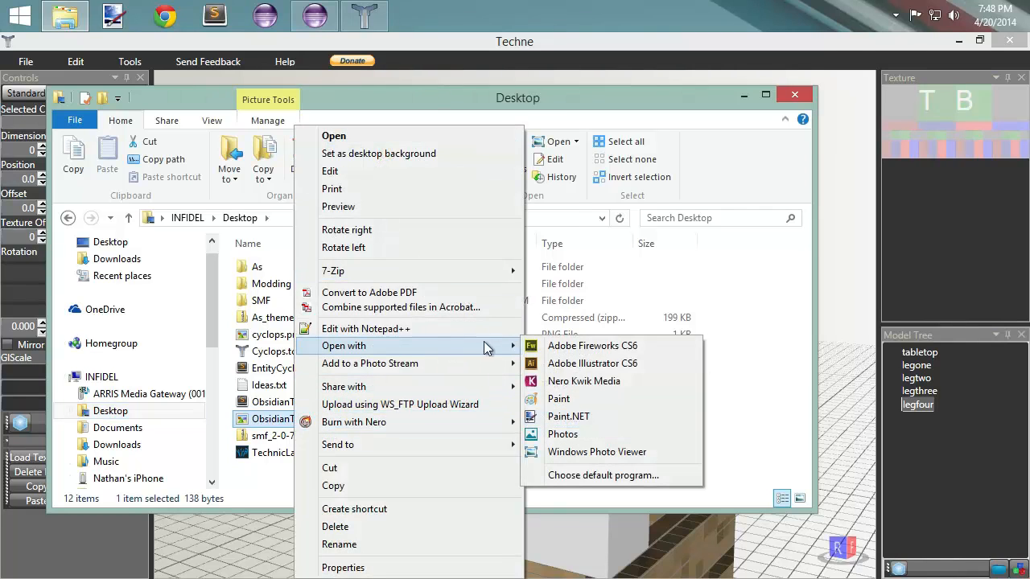
{"action": "left_click", "coordinate": [568, 417]}
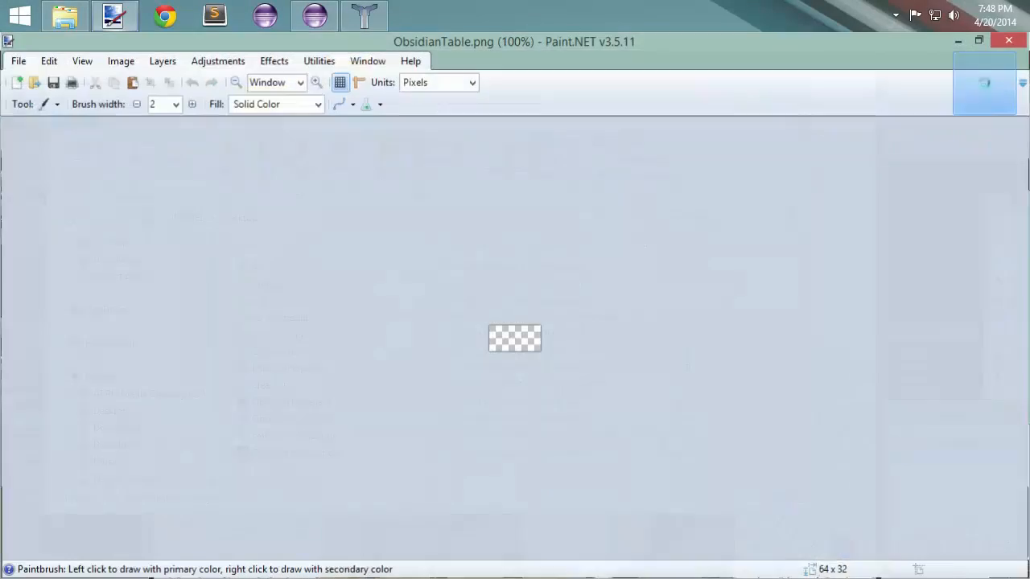
{"action": "scroll", "coordinate": [563, 323], "scroll_direction": "up", "scroll_amount": 6, "text": "ctrl"}
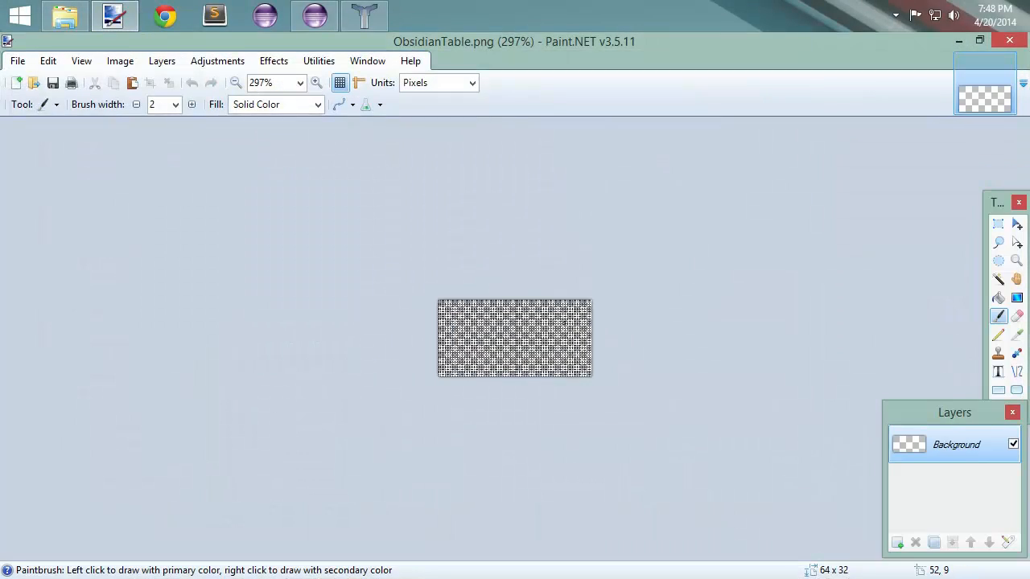
{"action": "scroll", "coordinate": [563, 323], "scroll_direction": "up", "scroll_amount": 1, "text": "ctrl"}
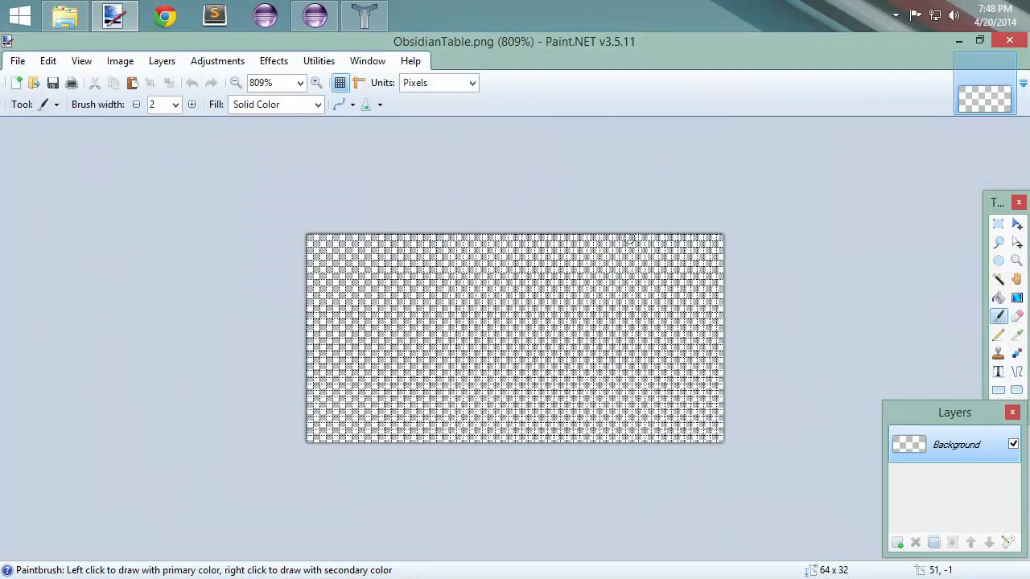
{"action": "left_click", "coordinate": [1011, 42]}
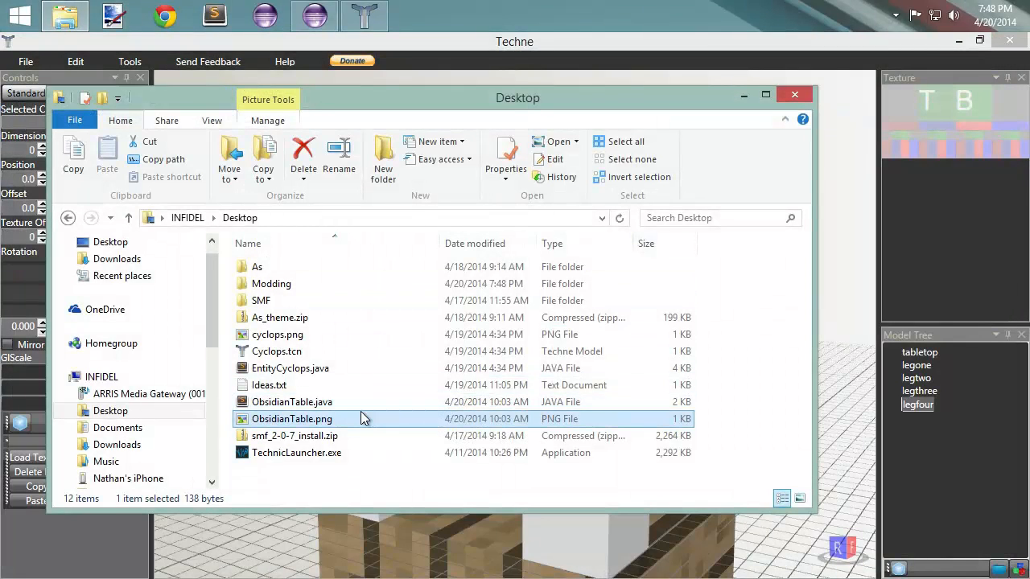
{"action": "left_click", "coordinate": [869, 239]}
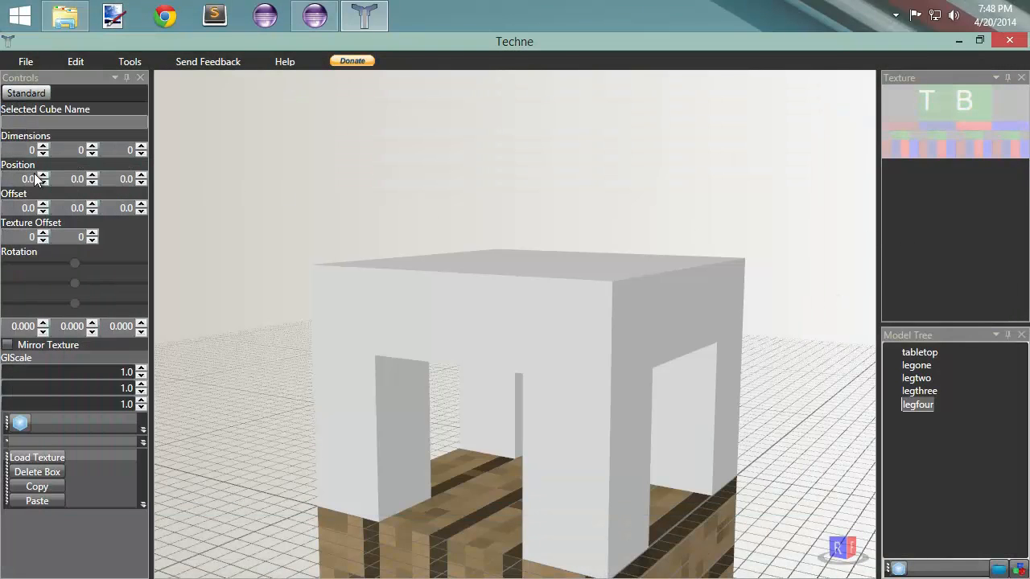
Export the texture map again, replacing the existing ObsidianTable.png in the Modding folder.
{"action": "left_click", "coordinate": [26, 62]}
{"action": "mouse_move", "coordinate": [60, 196]}
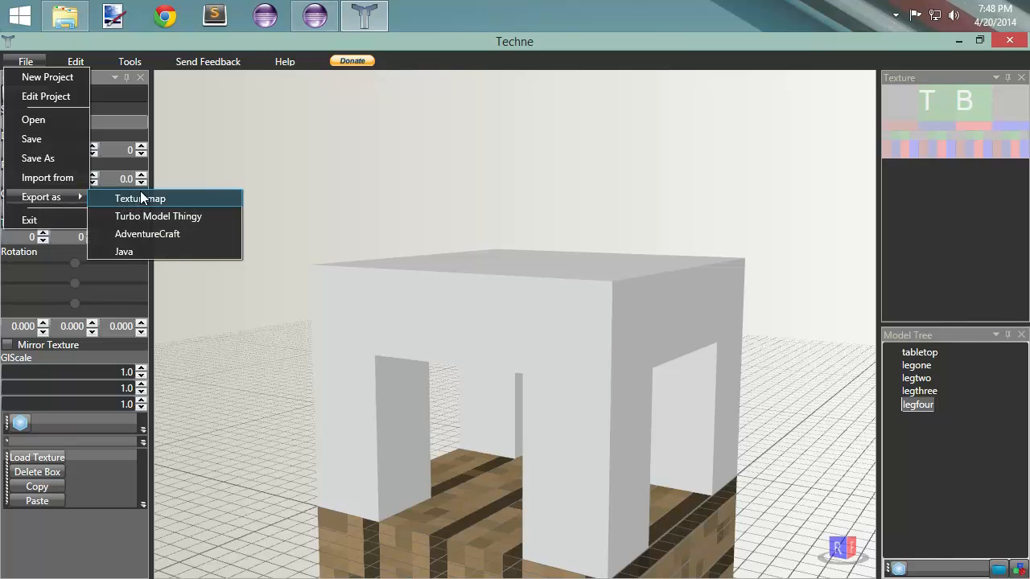
{"action": "left_click", "coordinate": [145, 201]}
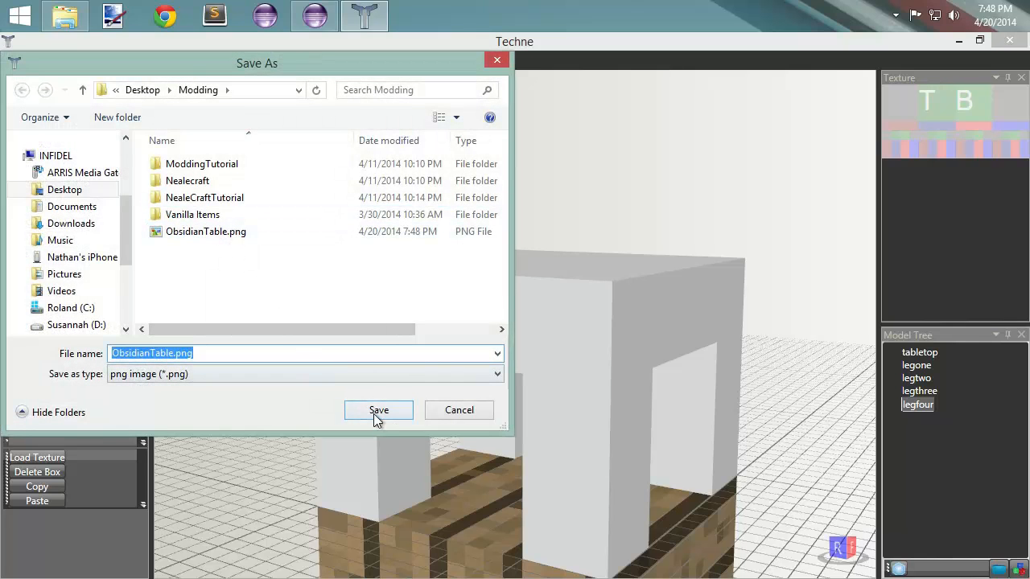
{"action": "left_click", "coordinate": [379, 411]}
{"action": "left_click", "coordinate": [609, 367]}
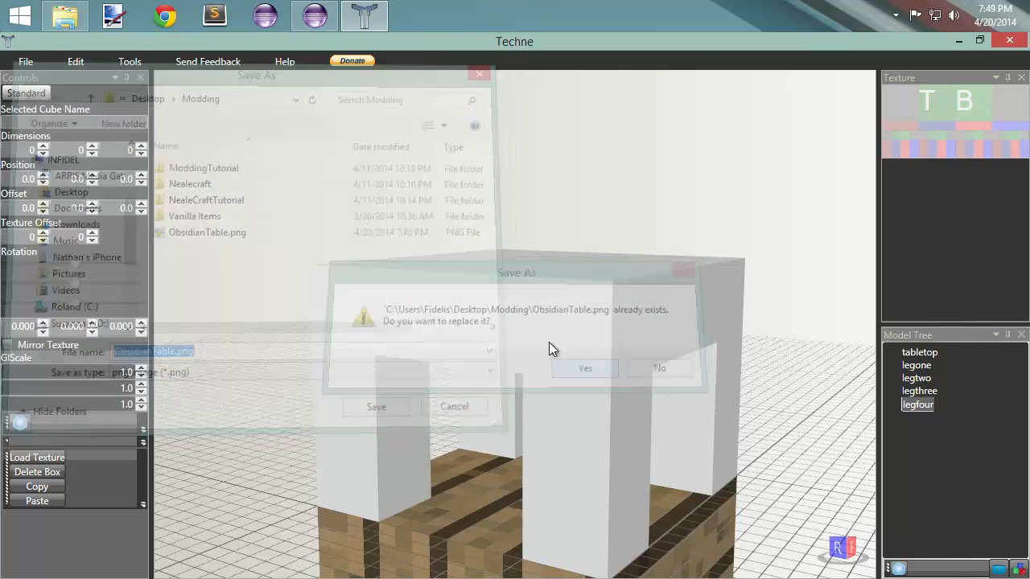
Switch to Paint.NET and open the exported ObsidianTable.png from the Desktop's Modding folder.
{"action": "left_click", "coordinate": [114, 16]}
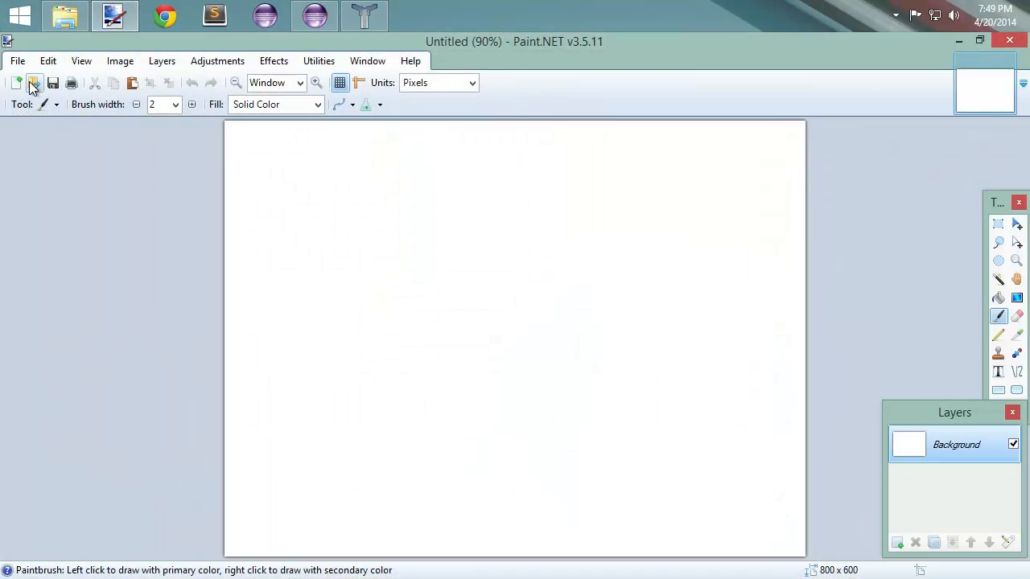
{"action": "left_click", "coordinate": [33, 84]}
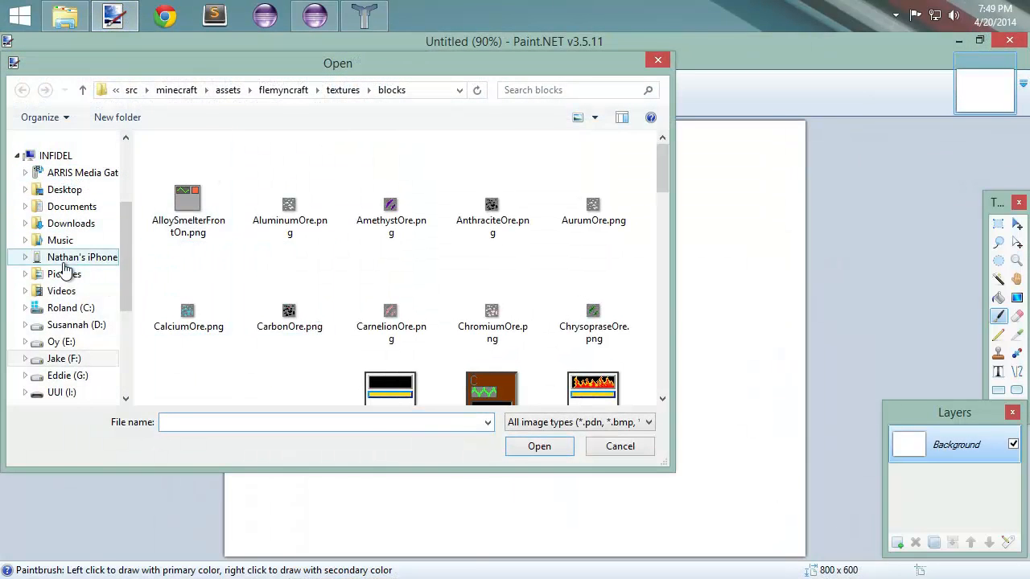
{"action": "left_click", "coordinate": [69, 191]}
{"action": "double_click", "coordinate": [184, 182]}
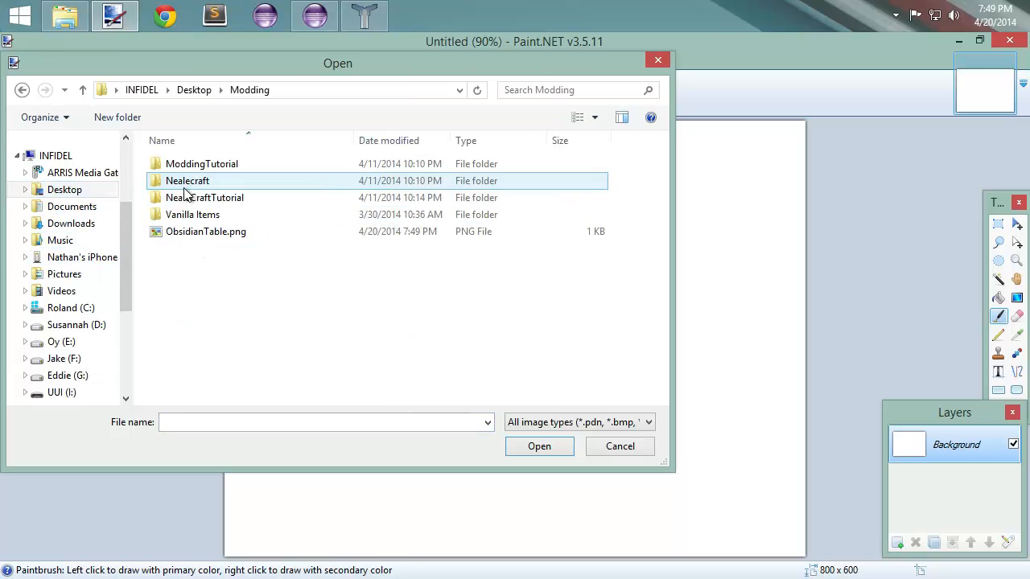
{"action": "left_click", "coordinate": [200, 233]}
{"action": "double_click", "coordinate": [200, 233]}
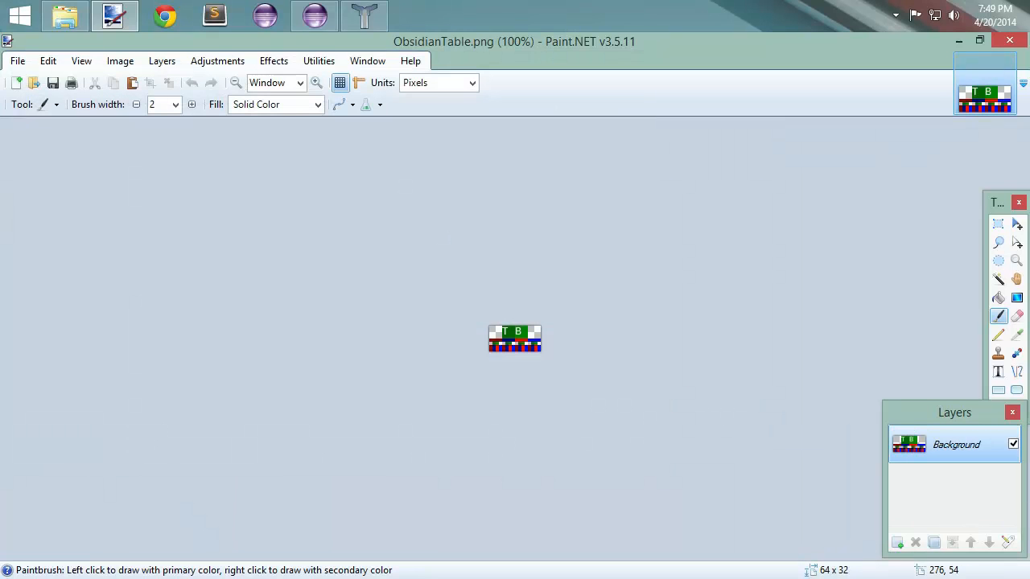
{"action": "scroll", "coordinate": [566, 343], "scroll_direction": "up", "scroll_amount": 5, "text": "ctrl"}
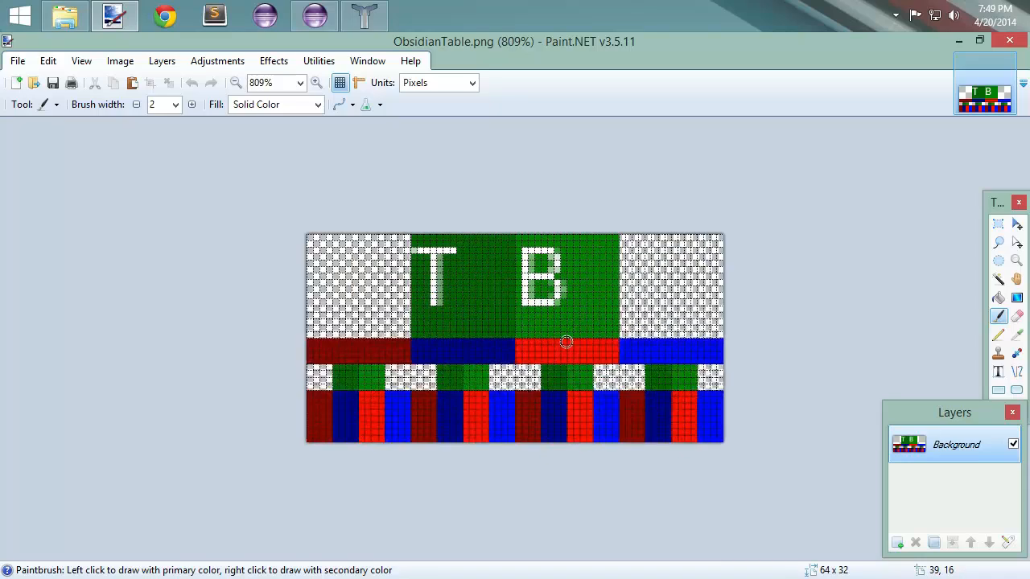
{"action": "scroll", "coordinate": [567, 343], "scroll_direction": "up", "scroll_amount": 1, "text": "ctrl"}
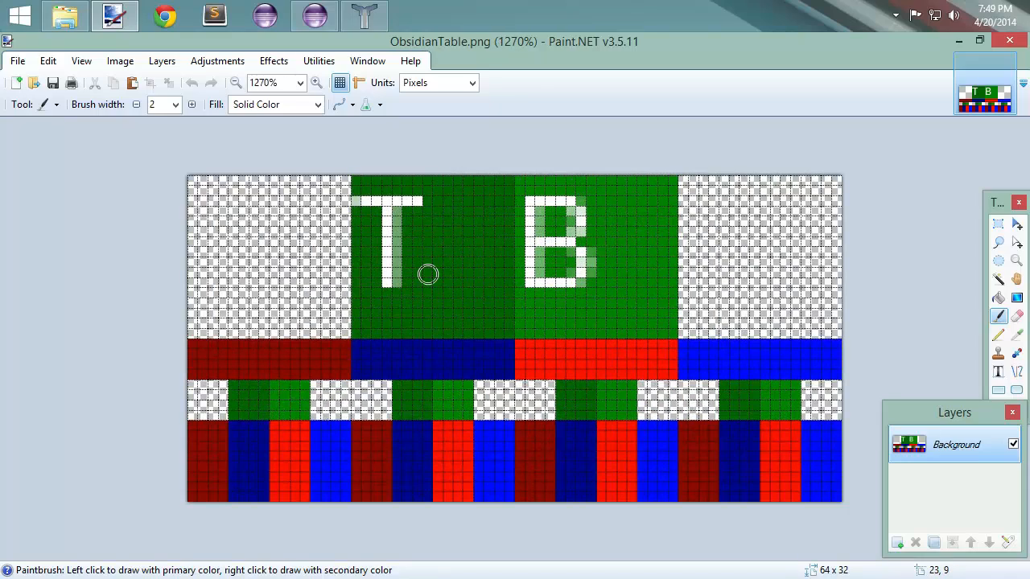
{"action": "scroll", "coordinate": [427, 275], "scroll_direction": "up", "scroll_amount": 1, "text": "ctrl"}
{"action": "scroll", "coordinate": [425, 273], "scroll_direction": "down", "scroll_amount": 1, "text": "ctrl"}
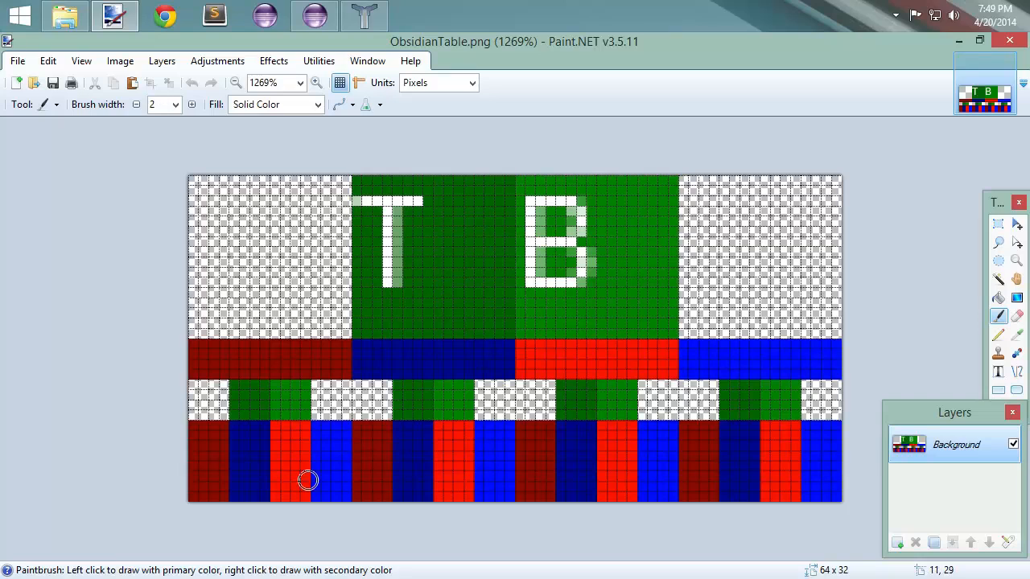
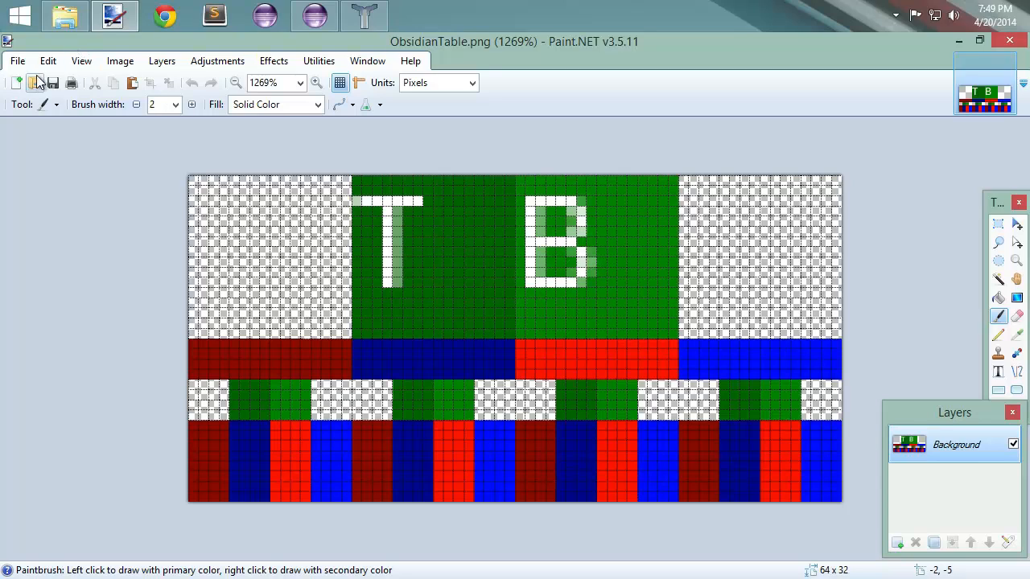
Open the vanilla obsidian.png texture from the Vanilla Items blocks folder alongside the table's texture map.
{"action": "left_click", "coordinate": [19, 61]}
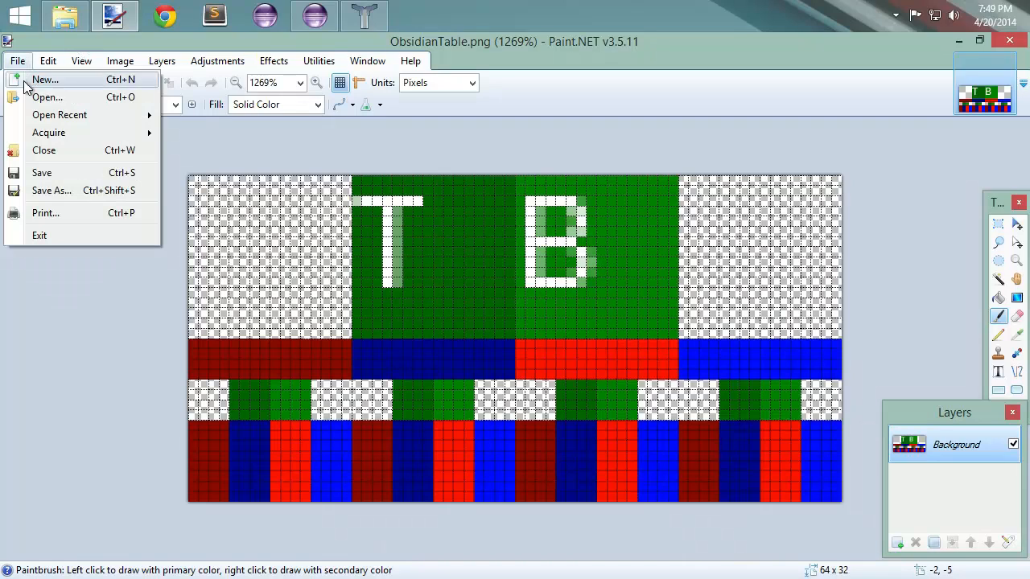
{"action": "left_click", "coordinate": [38, 96]}
{"action": "double_click", "coordinate": [223, 216]}
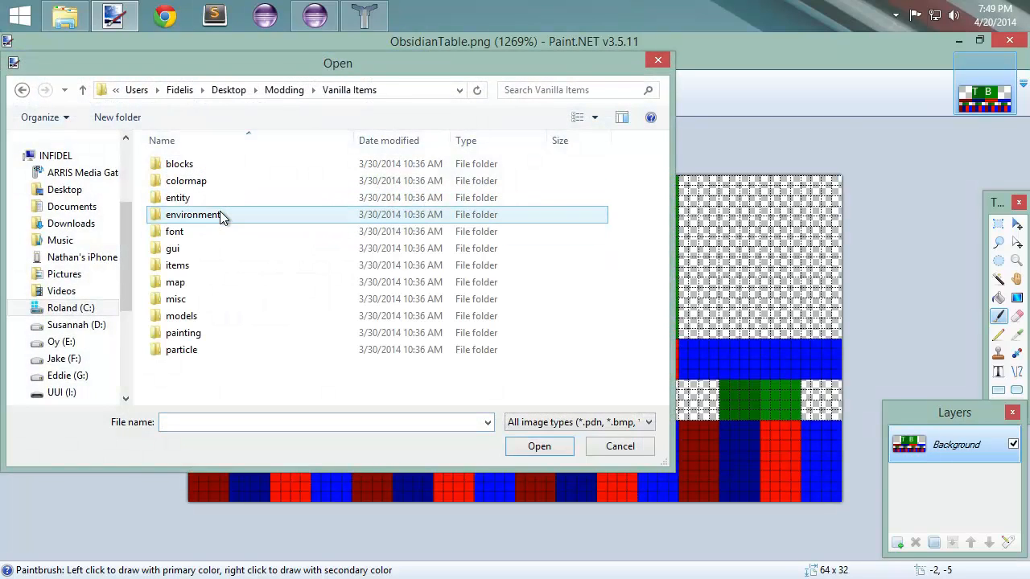
{"action": "double_click", "coordinate": [197, 163]}
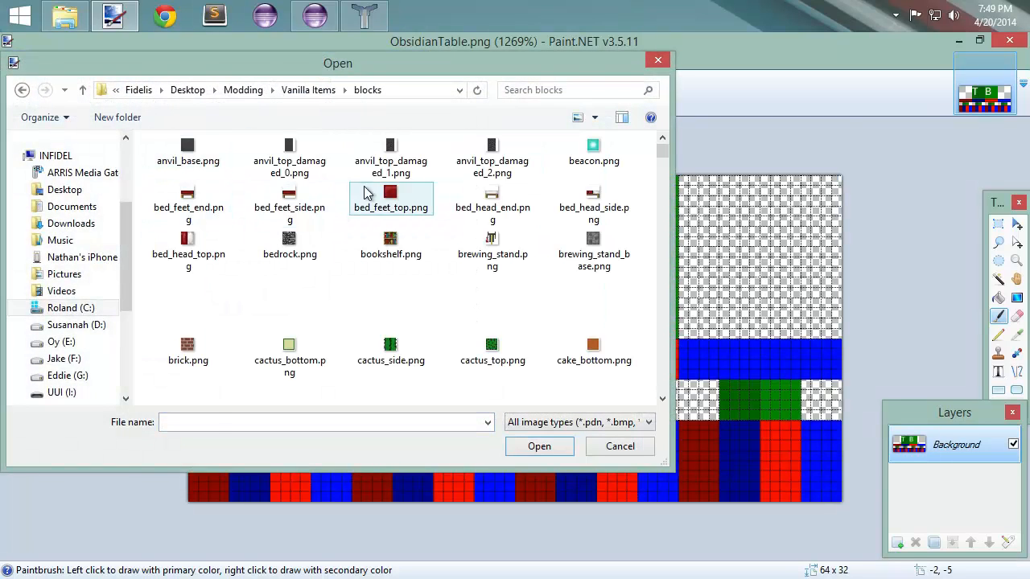
{"action": "left_click", "coordinate": [386, 270]}
{"action": "scroll", "coordinate": [407, 280], "scroll_direction": "down", "scroll_amount": 5}
{"action": "scroll", "coordinate": [424, 289], "scroll_direction": "down", "scroll_amount": 13}
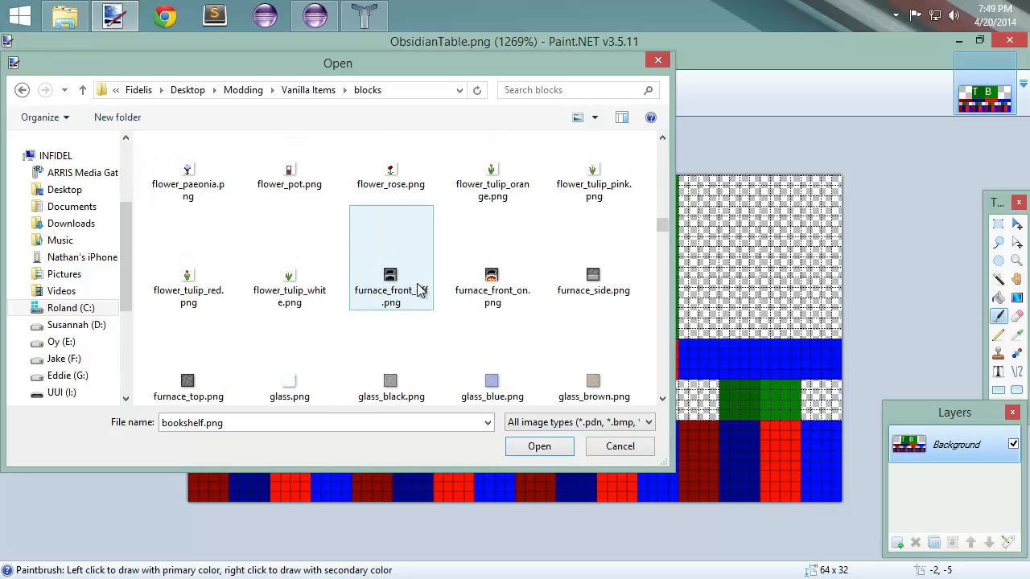
{"action": "key", "text": "o"}
{"action": "double_click", "coordinate": [384, 170]}
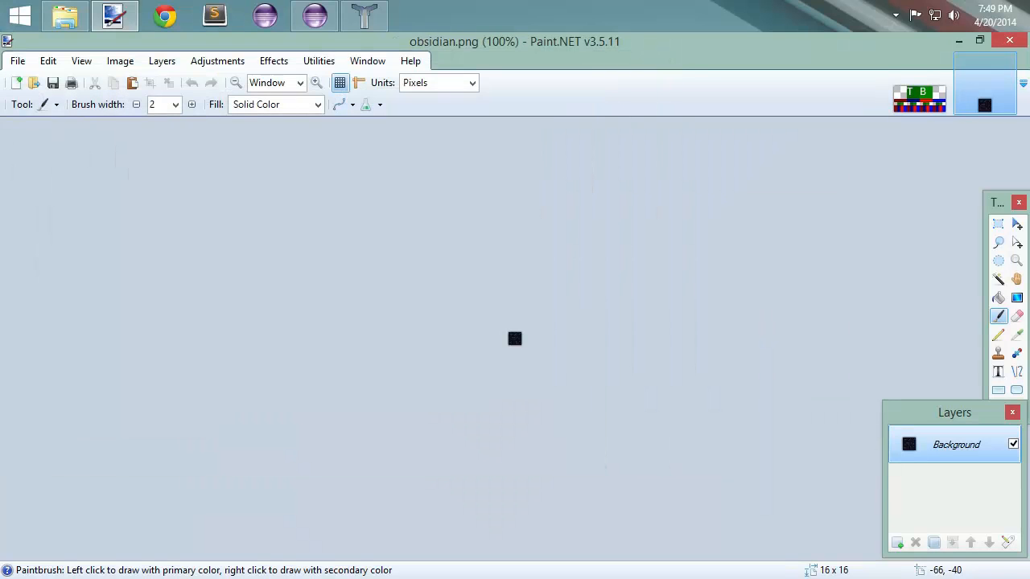
{"action": "scroll", "coordinate": [555, 328], "scroll_direction": "up", "scroll_amount": 10, "text": "ctrl"}
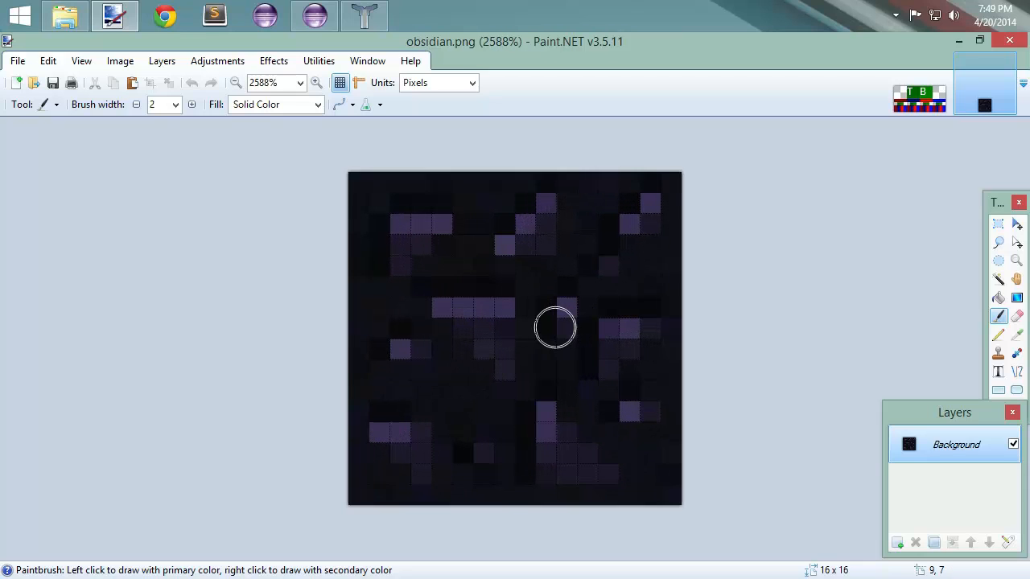
Copy the entire 16 × 16 obsidian texture and paste it over the green T and B squares of ObsidianTable.png.
{"action": "key", "text": "ctrl+a"}
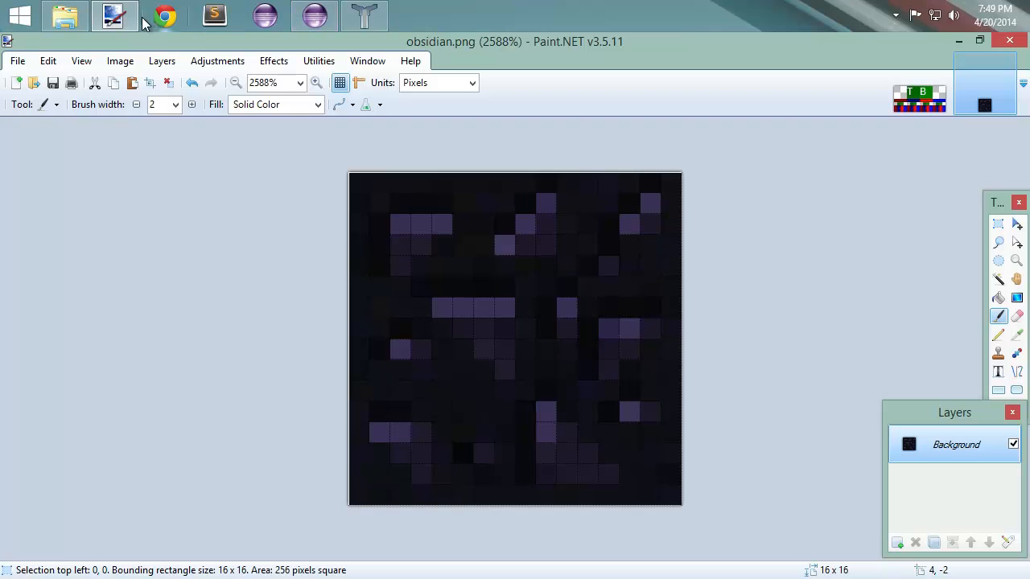
{"action": "left_click", "coordinate": [926, 105]}
{"action": "key", "text": "ctrl+v"}
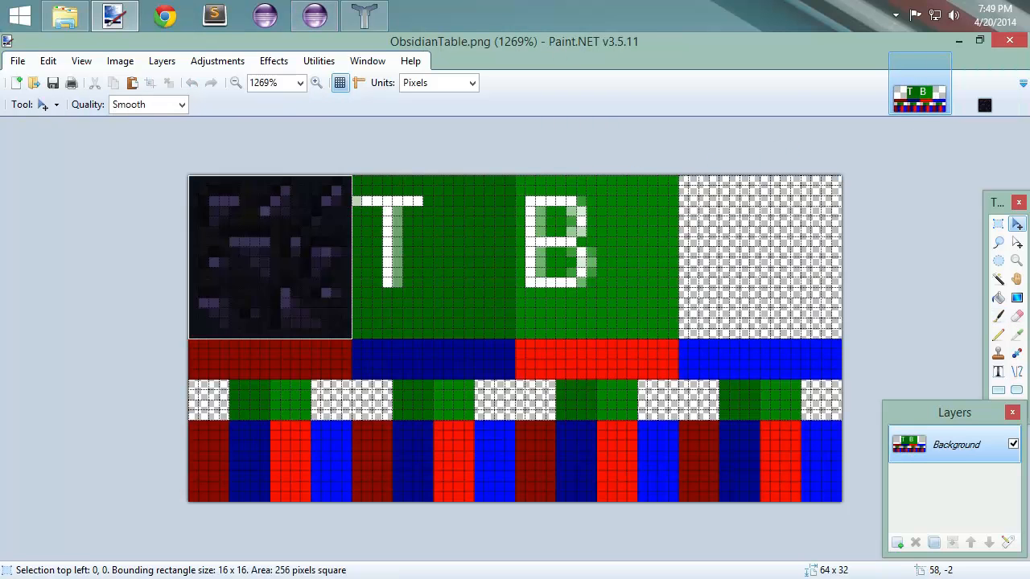
{"action": "left_click_drag", "start_coordinate": [245, 262], "coordinate": [402, 257]}
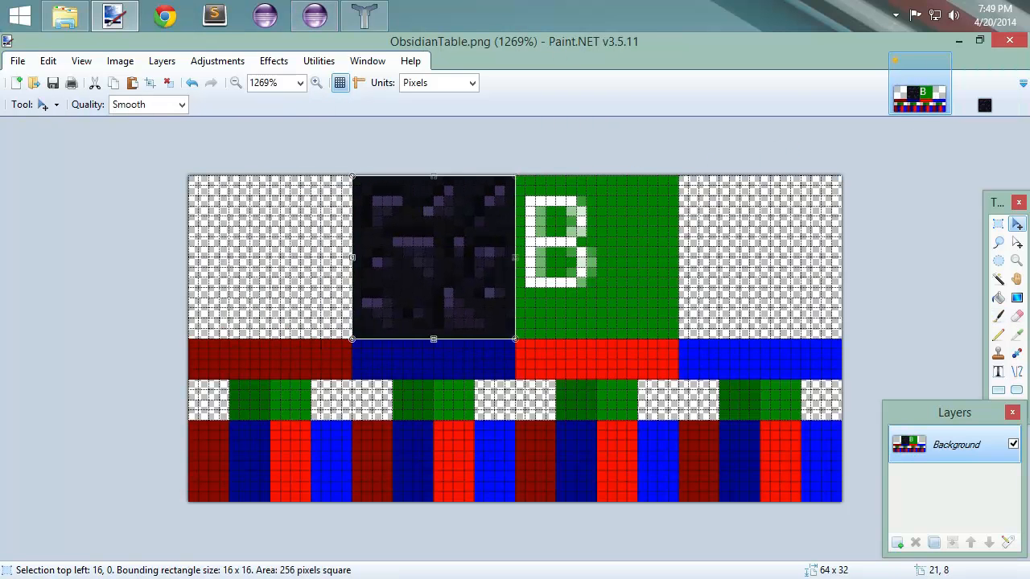
{"action": "key", "text": "ctrl+v"}
{"action": "left_click_drag", "start_coordinate": [280, 247], "coordinate": [612, 252]}
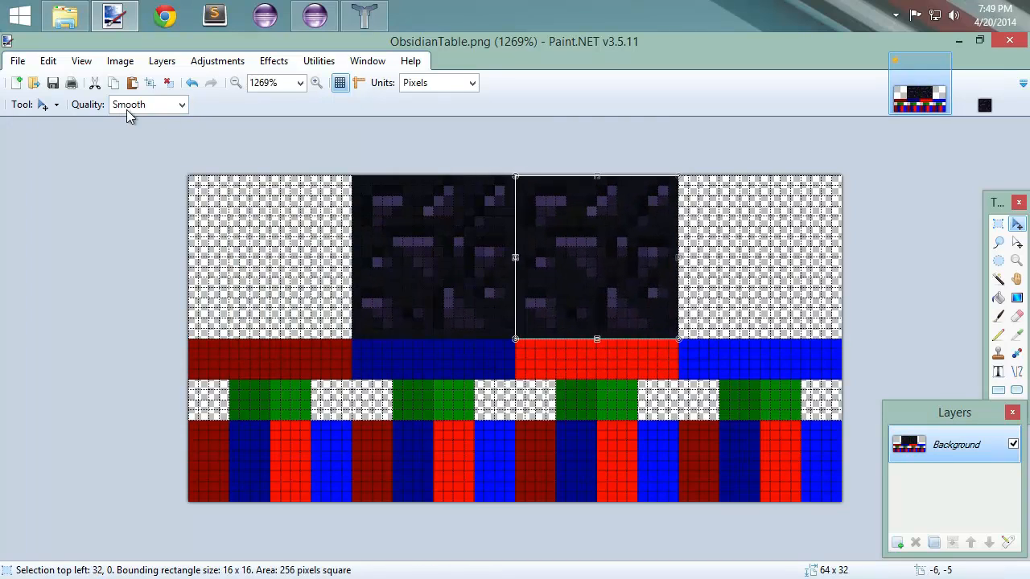
Copy a 4 × 8 pixel obsidian patch from the lower corner of the former T square onto the first leg's first side strip.
{"action": "left_click", "coordinate": [998, 224]}
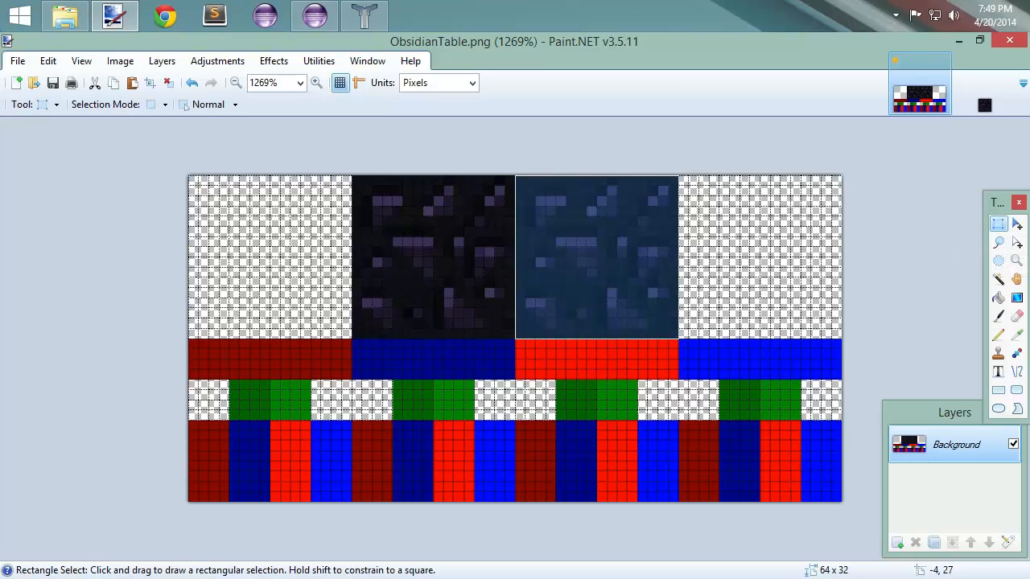
{"action": "left_click_drag", "start_coordinate": [193, 425], "coordinate": [235, 476]}
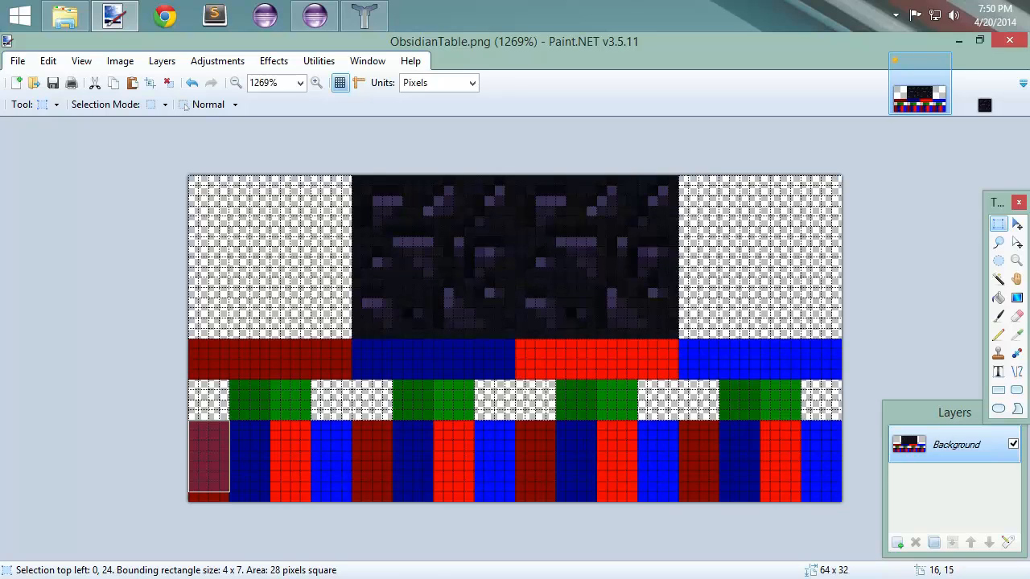
{"action": "left_click_drag", "start_coordinate": [357, 334], "coordinate": [388, 271]}
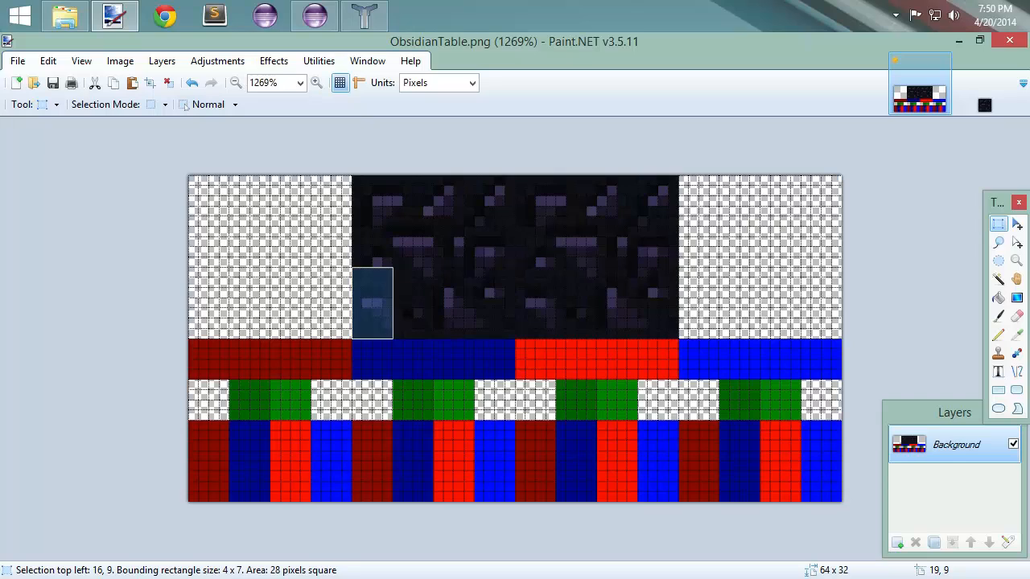
{"action": "left_click_drag", "start_coordinate": [388, 271], "coordinate": [388, 263]}
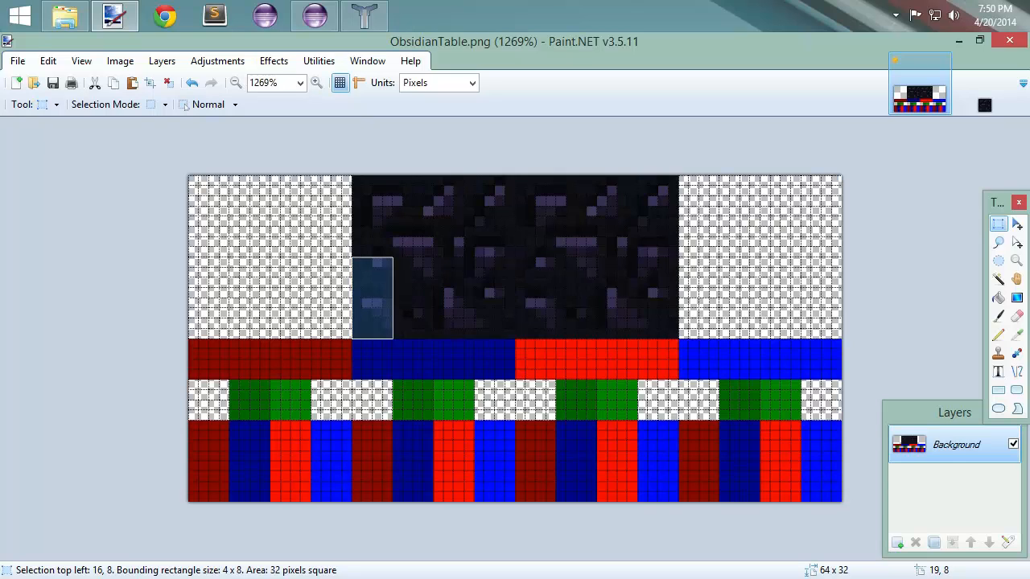
{"action": "key", "text": "m"}
{"action": "left_click_drag", "start_coordinate": [367, 292], "coordinate": [214, 456]}
Paste the 4 × 8 pixel obsidian patch onto the first leg's other three side strips.
{"action": "key", "text": "ctrl+v"}
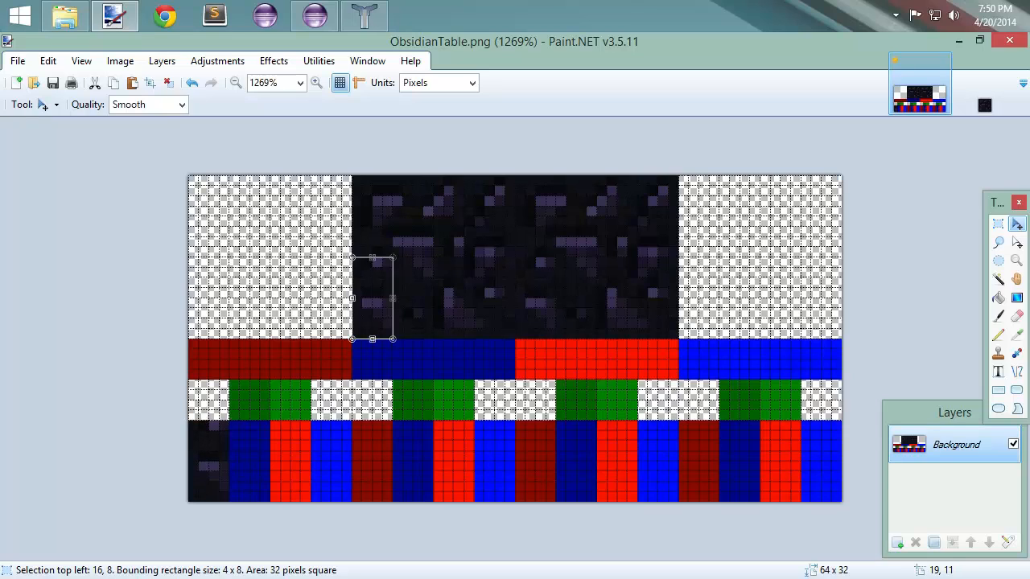
{"action": "left_click_drag", "start_coordinate": [387, 292], "coordinate": [254, 456]}
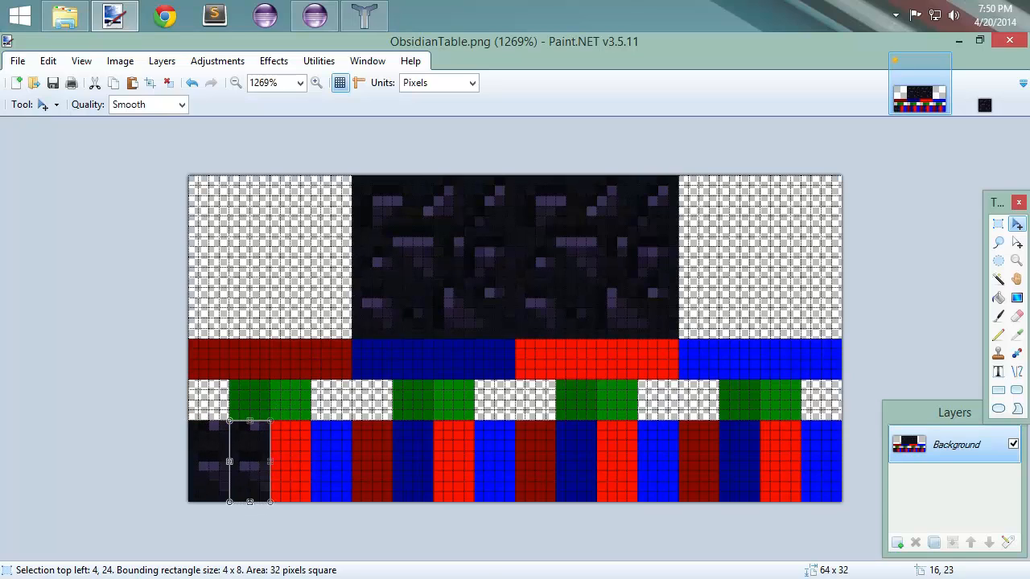
{"action": "key", "text": "ctrl+v"}
{"action": "left_click_drag", "start_coordinate": [377, 298], "coordinate": [295, 466]}
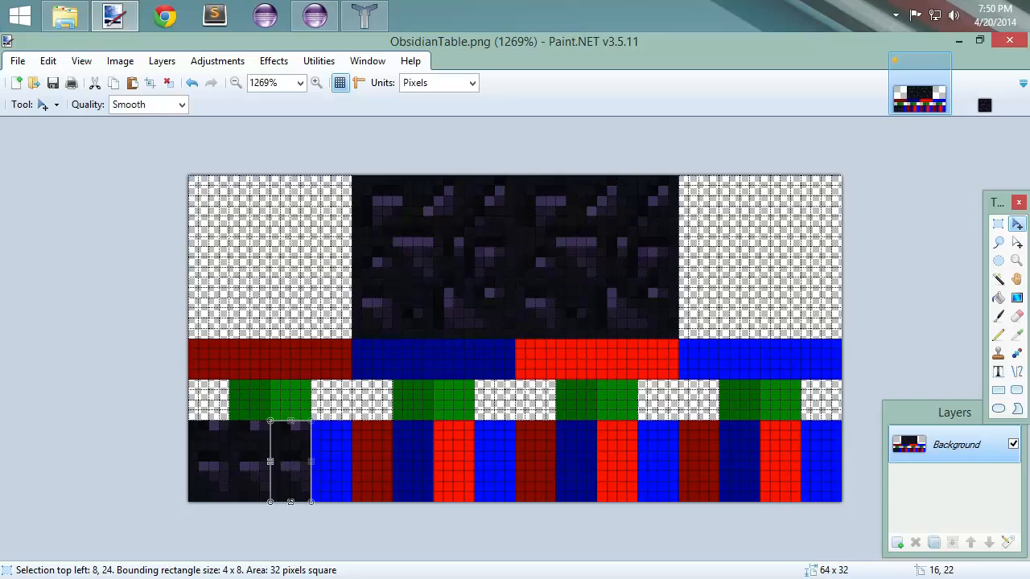
{"action": "key", "text": "ctrl+v"}
{"action": "left_click_drag", "start_coordinate": [357, 302], "coordinate": [316, 465]}
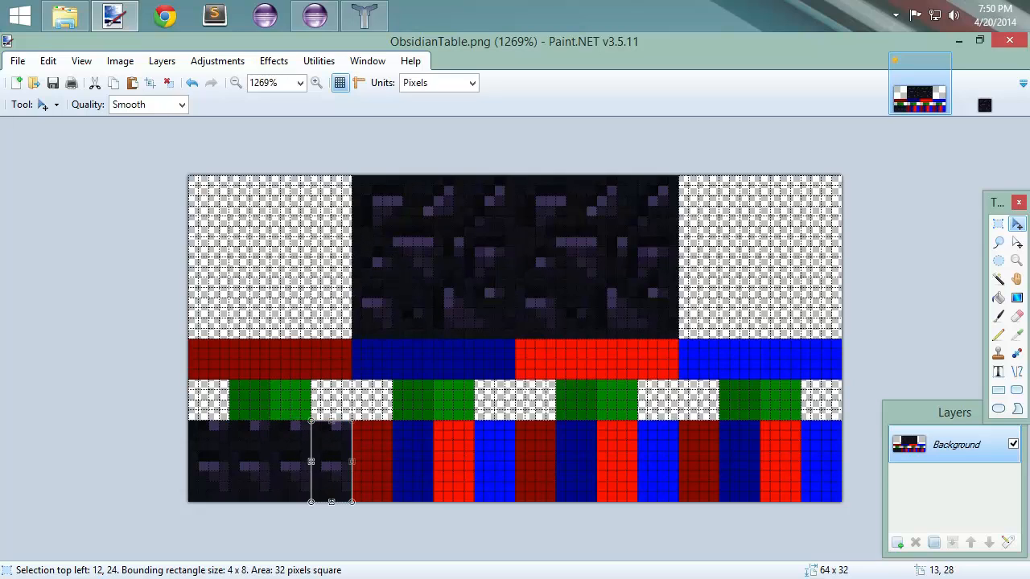
Copy the first leg's finished 16 × 8 pixel side block over the side strips of the other three legs.
{"action": "left_click", "coordinate": [997, 224]}
{"action": "left_click_drag", "start_coordinate": [197, 424], "coordinate": [346, 497]}
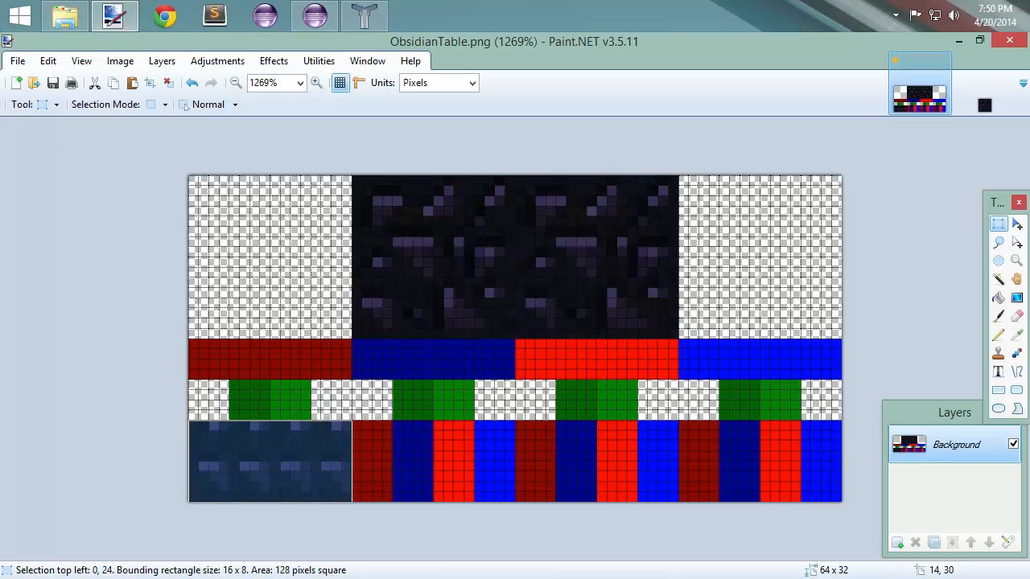
{"action": "key", "text": "ctrl+v"}
{"action": "left_click_drag", "start_coordinate": [286, 456], "coordinate": [750, 461]}
{"action": "key", "text": "ctrl+z"}
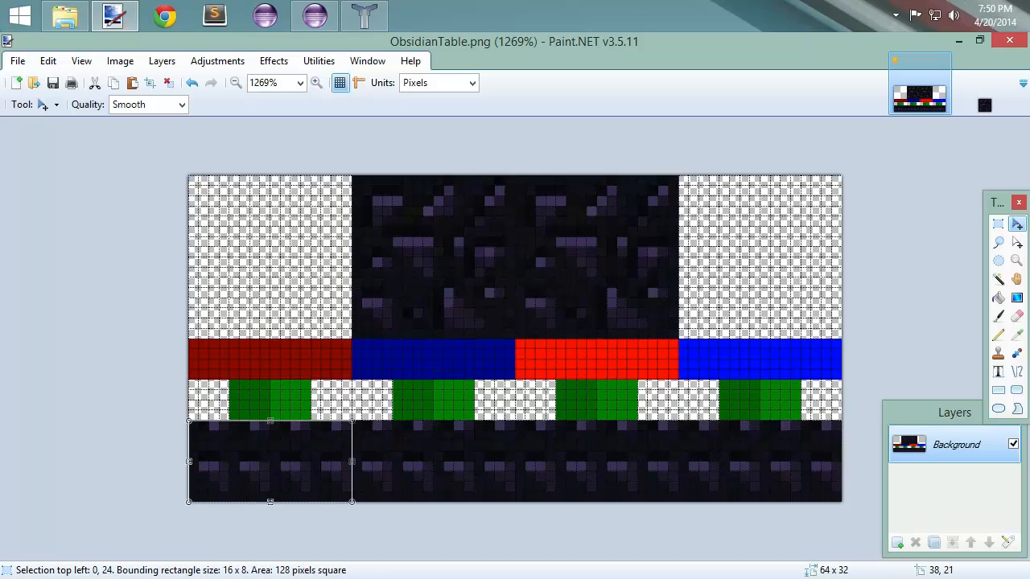
Copy an 8 × 4 pixel obsidian patch from the leg sides onto the green end faces of all four legs.
{"action": "left_click", "coordinate": [998, 224]}
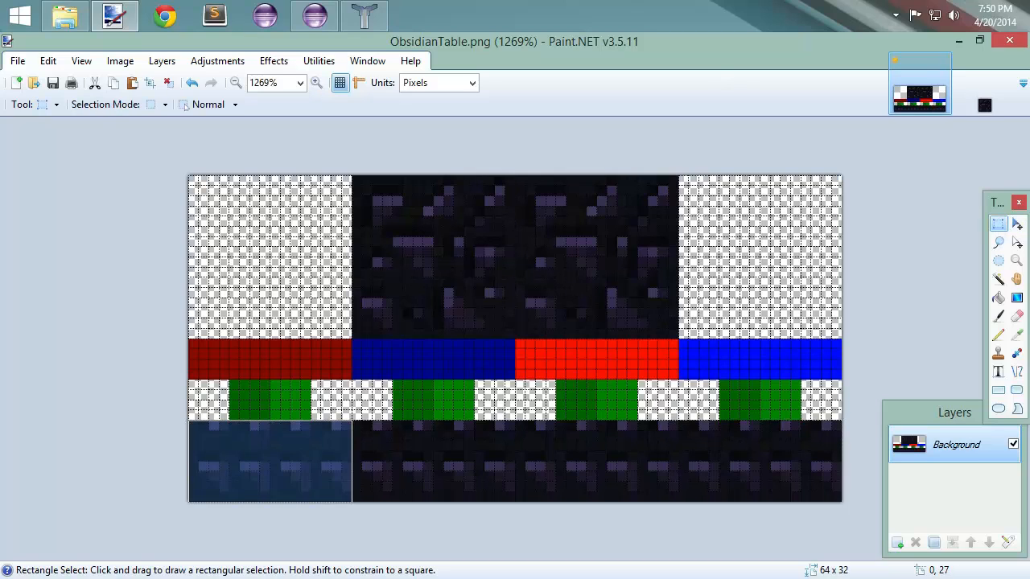
{"action": "left_click", "coordinate": [198, 430]}
{"action": "left_click_drag", "start_coordinate": [193, 425], "coordinate": [285, 407]}
{"action": "key", "text": "ctrl+c"}
{"action": "key", "text": "ctrl+v"}
{"action": "key", "text": "ctrl+v"}
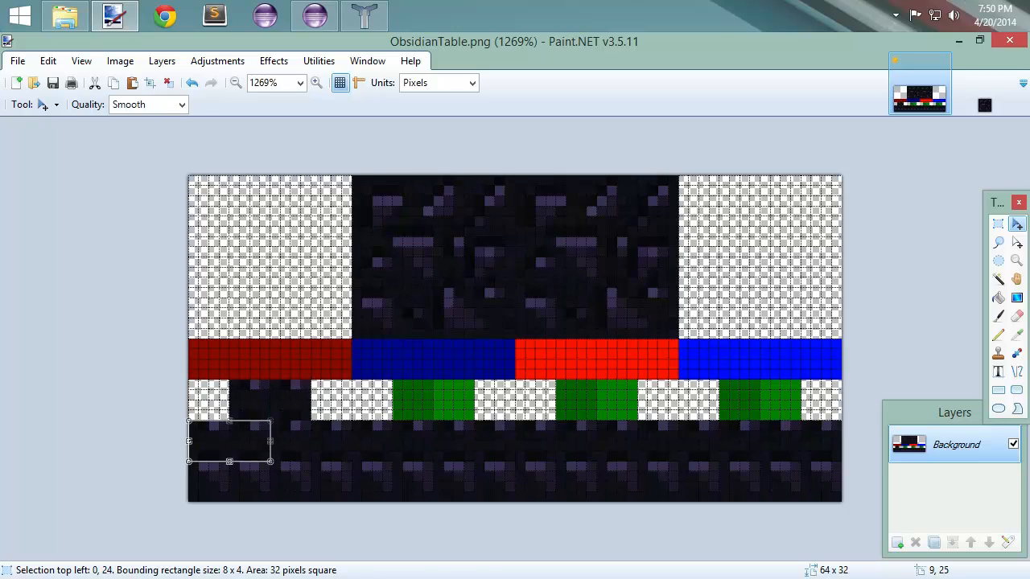
{"action": "left_click_drag", "start_coordinate": [245, 447], "coordinate": [449, 405]}
{"action": "key", "text": "ctrl+v"}
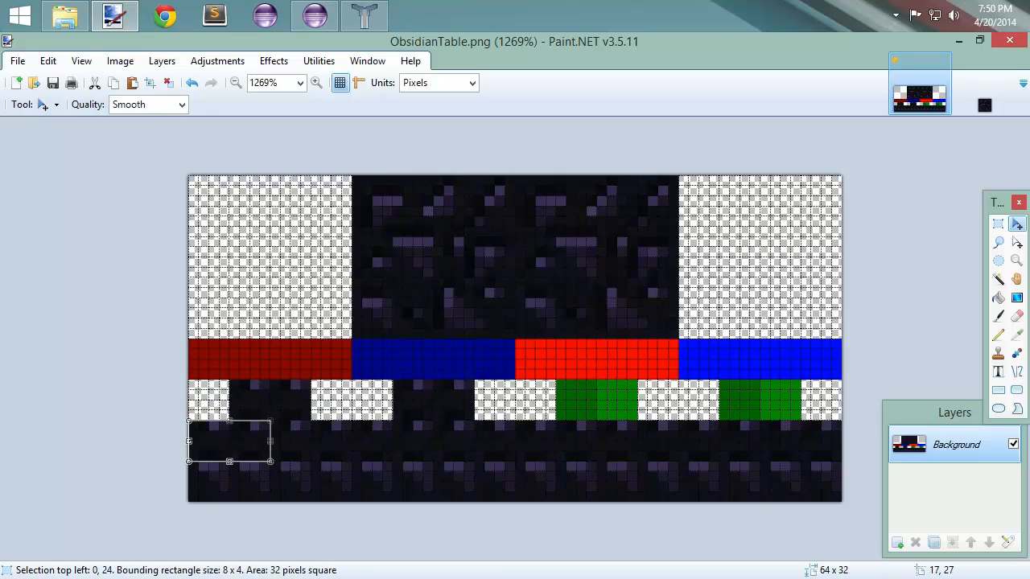
{"action": "left_click_drag", "start_coordinate": [214, 446], "coordinate": [580, 406]}
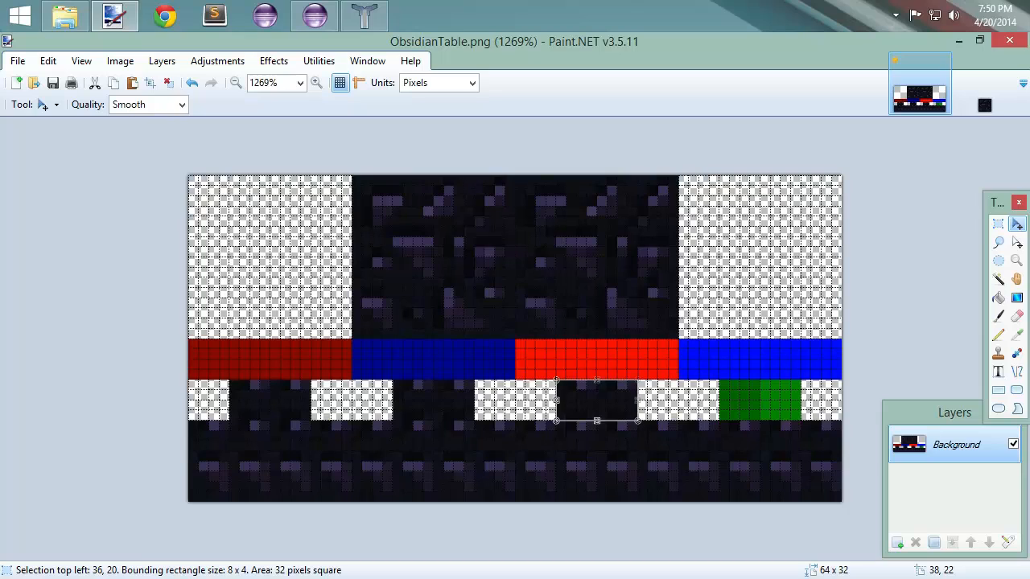
{"action": "key", "text": "ctrl+v"}
{"action": "left_click_drag", "start_coordinate": [234, 447], "coordinate": [765, 406]}
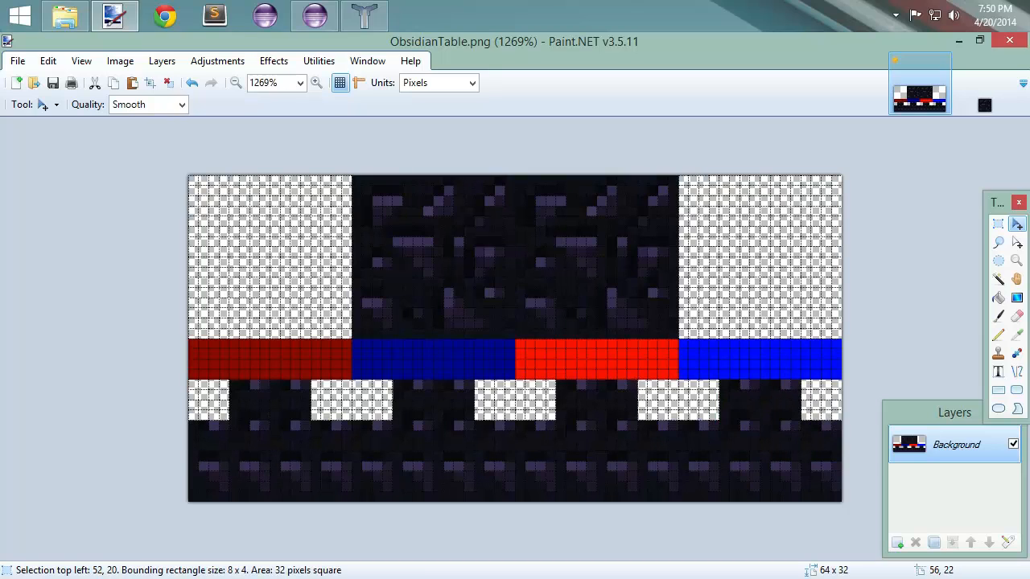
{"action": "key", "text": "ctrl+v"}
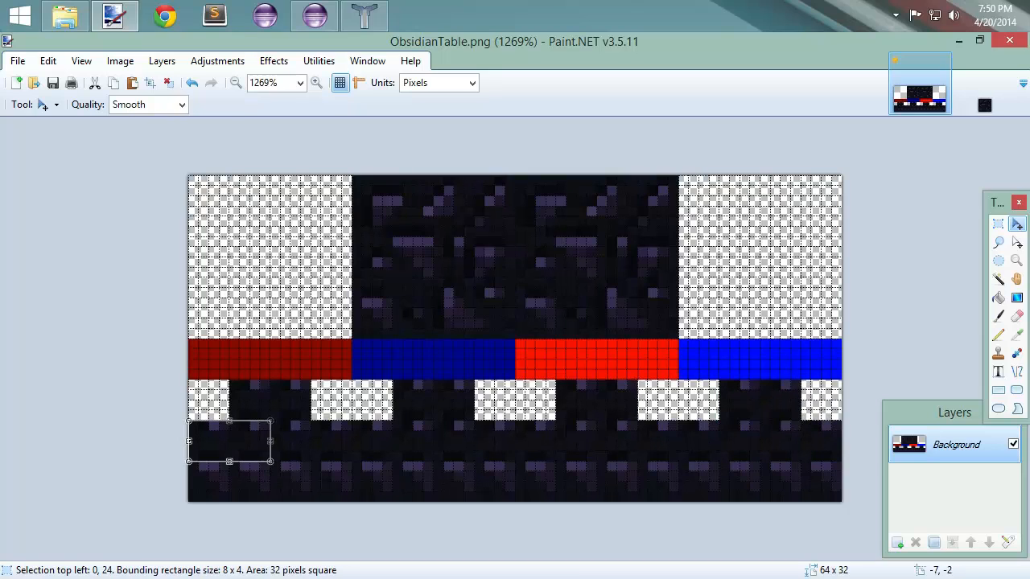
Copy a 32 × 4 pixel band across the two obsidian squares and paste it twice to cover the red and blue tabletop side row.
{"action": "left_click", "coordinate": [998, 224]}
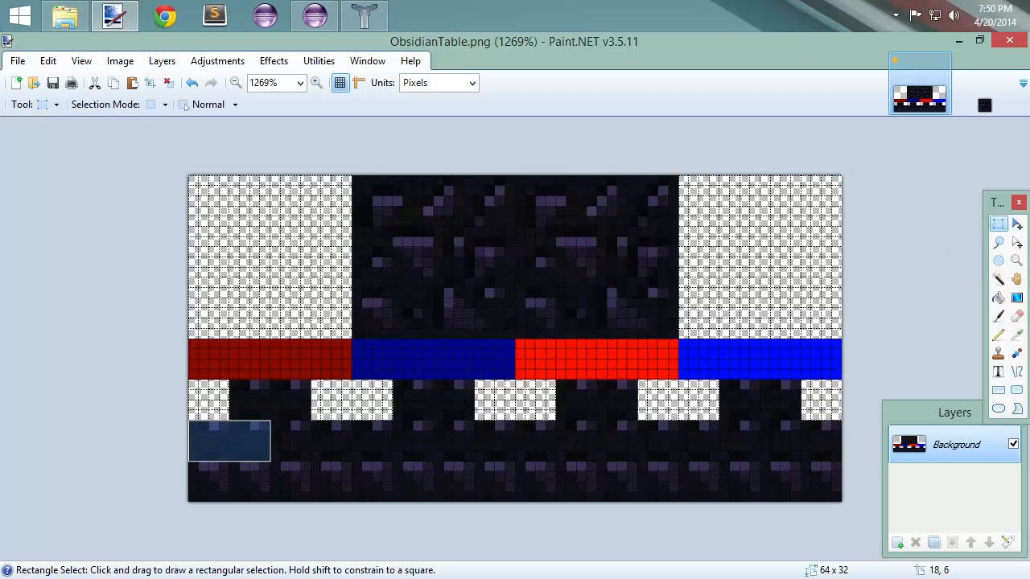
{"action": "left_click_drag", "start_coordinate": [351, 237], "coordinate": [574, 277]}
{"action": "left_click_drag", "start_coordinate": [602, 262], "coordinate": [673, 273]}
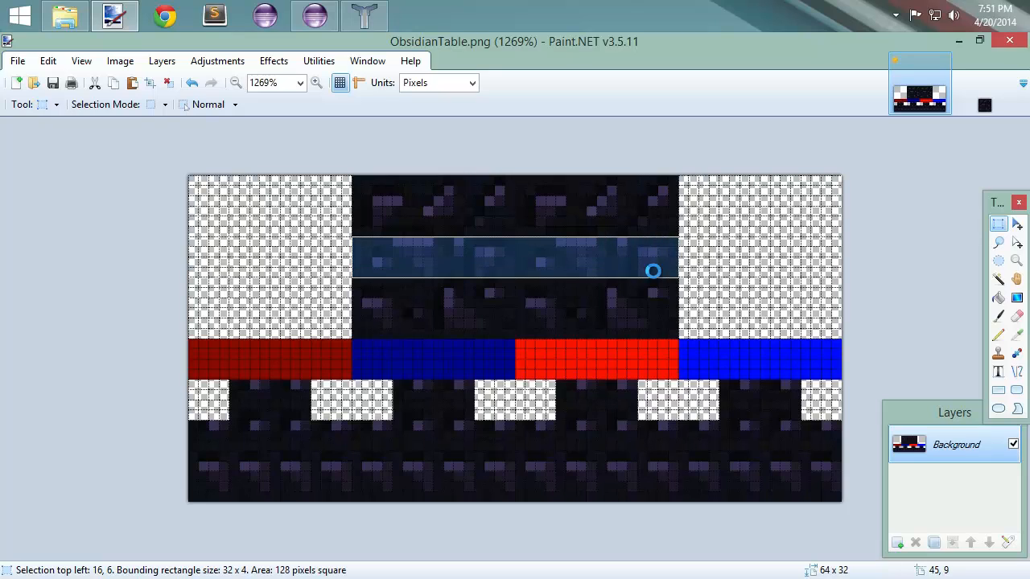
{"action": "key", "text": "m"}
{"action": "left_click_drag", "start_coordinate": [483, 265], "coordinate": [316, 364]}
{"action": "key", "text": "ctrl+v"}
{"action": "left_click_drag", "start_coordinate": [459, 262], "coordinate": [622, 365]}
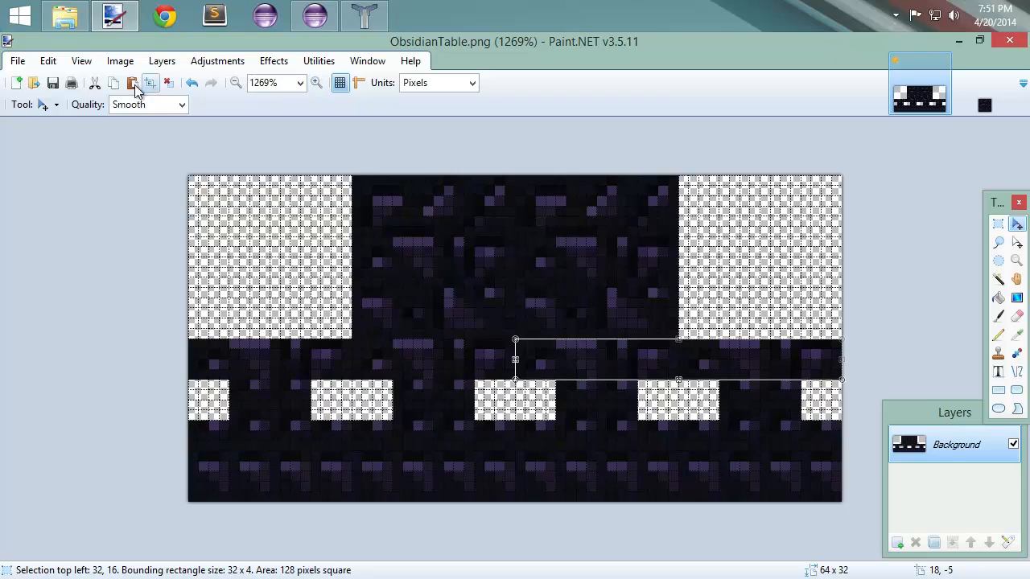
Open iron_block.png from the Vanilla Items blocks folder alongside the table texture.
{"action": "left_click", "coordinate": [34, 83]}
{"action": "left_click", "coordinate": [325, 316]}
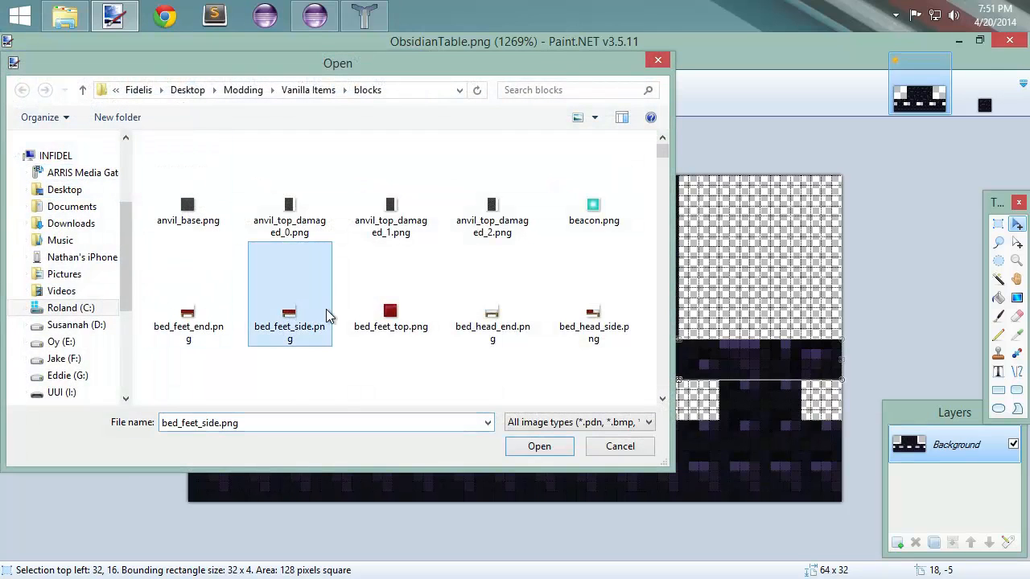
{"action": "key", "text": "i"}
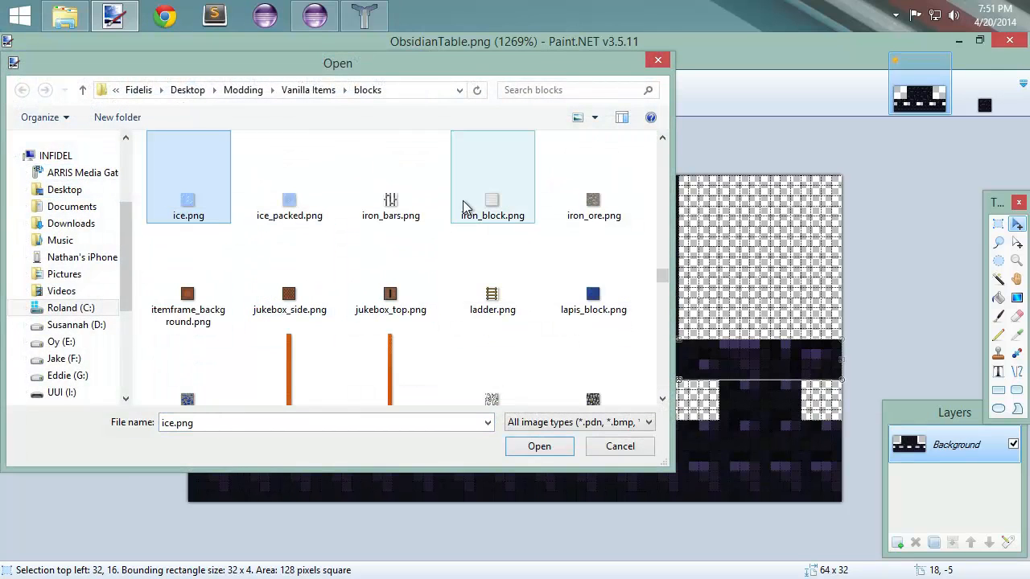
{"action": "double_click", "coordinate": [491, 203]}
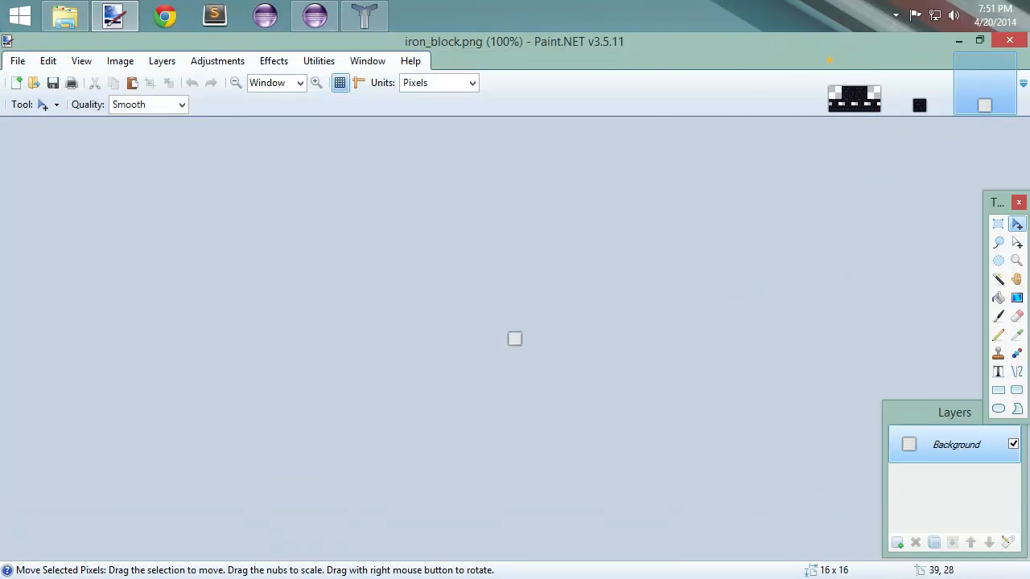
{"action": "scroll", "coordinate": [553, 340], "scroll_direction": "up", "scroll_amount": 5, "text": "ctrl"}
{"action": "scroll", "coordinate": [553, 340], "scroll_direction": "up", "scroll_amount": 4, "text": "ctrl"}
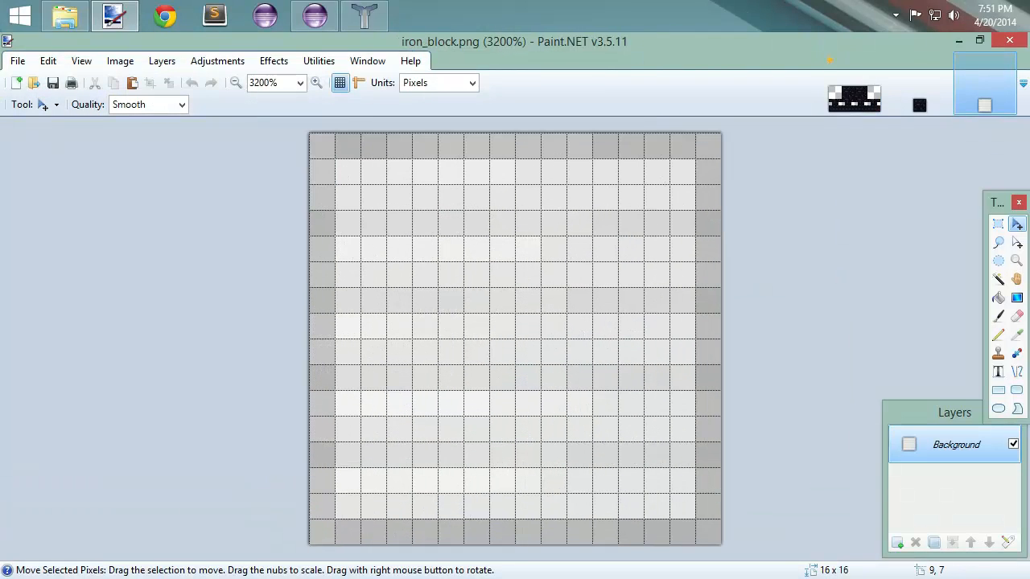
Copy the iron block's one-pixel border and paste it around both 16 × 16 obsidian squares of ObsidianTable.png.
{"action": "left_click", "coordinate": [997, 224]}
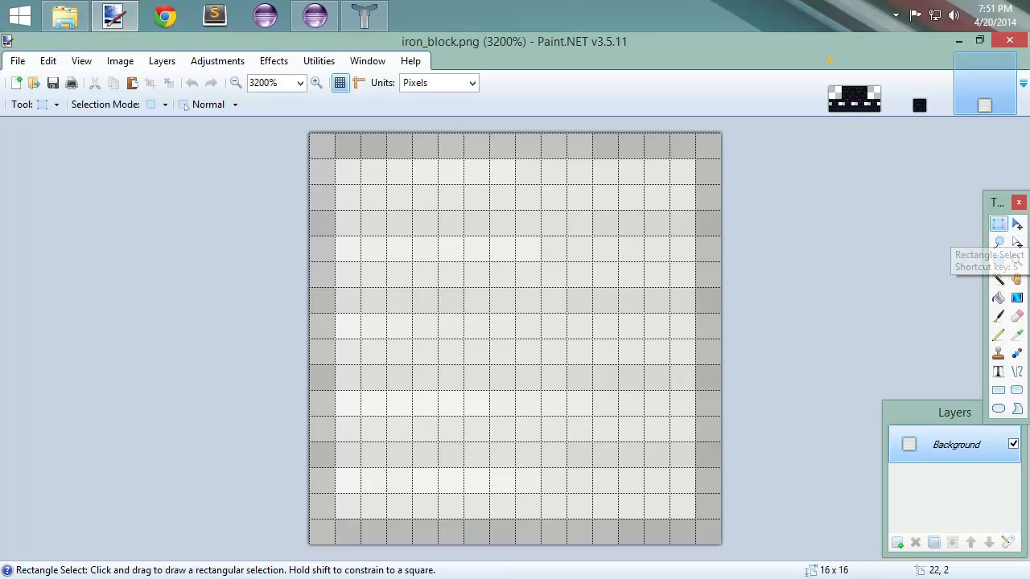
{"action": "left_click_drag", "start_coordinate": [321, 138], "coordinate": [708, 134]}
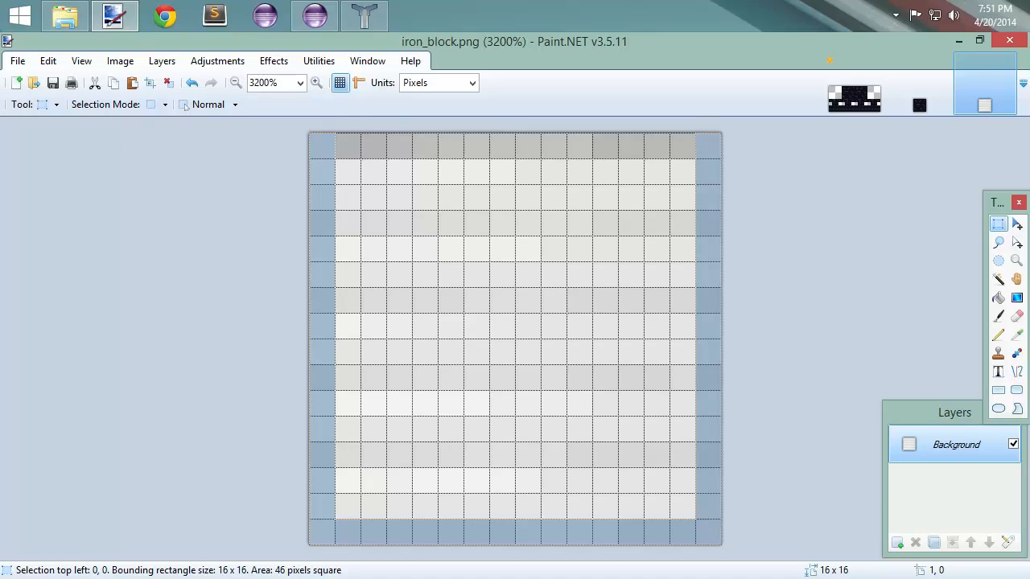
{"action": "left_click_drag", "start_coordinate": [347, 146], "coordinate": [708, 146], "text": "ctrl"}
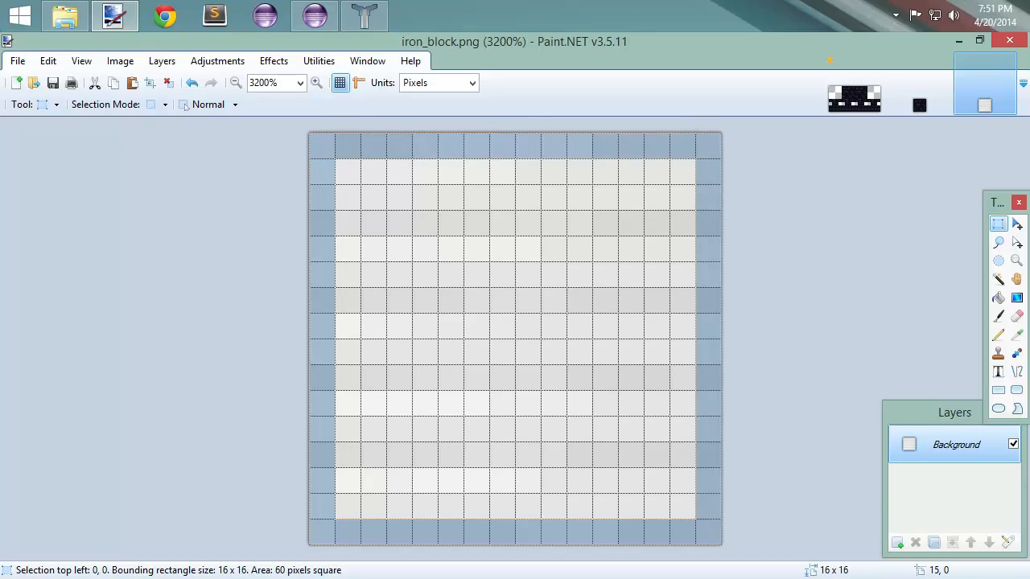
{"action": "left_click", "coordinate": [854, 95]}
{"action": "key", "text": "ctrl+v"}
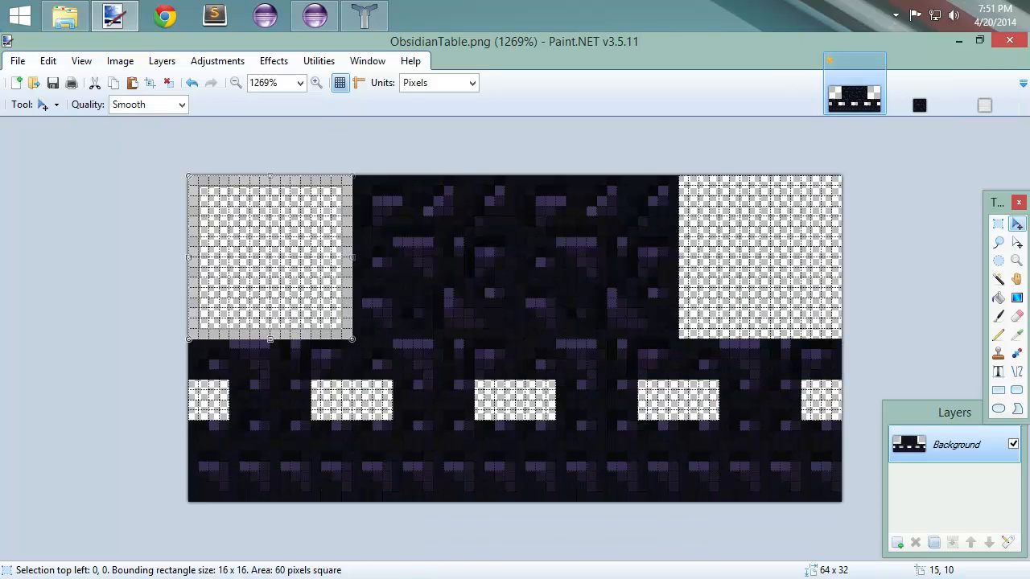
{"action": "left_click_drag", "start_coordinate": [347, 282], "coordinate": [673, 273]}
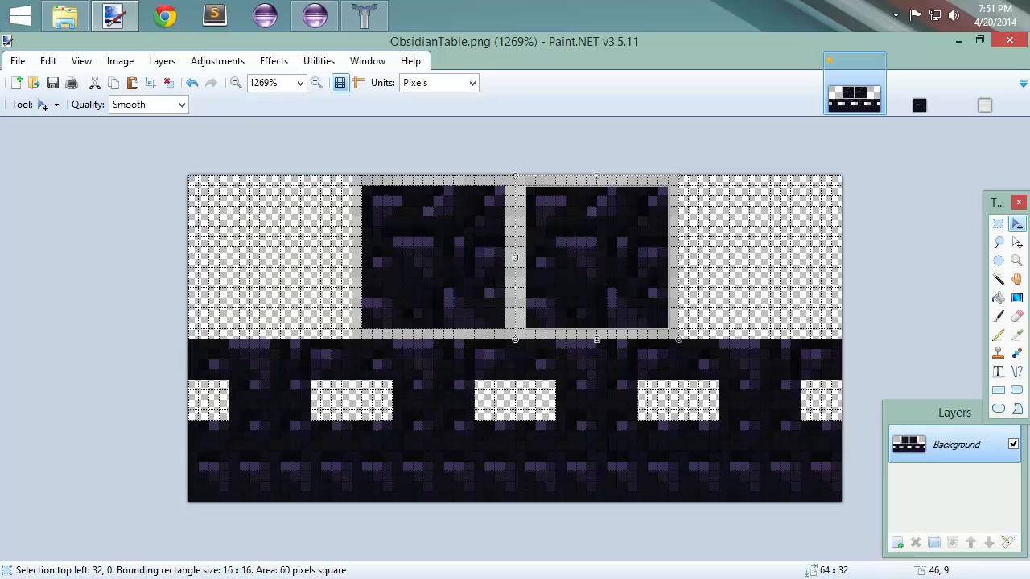
Paste the iron border into the empty 16 × 16 area at 0, 0 and copy its upper 16 × 4 pixels.
{"action": "key", "text": "ctrl+z"}
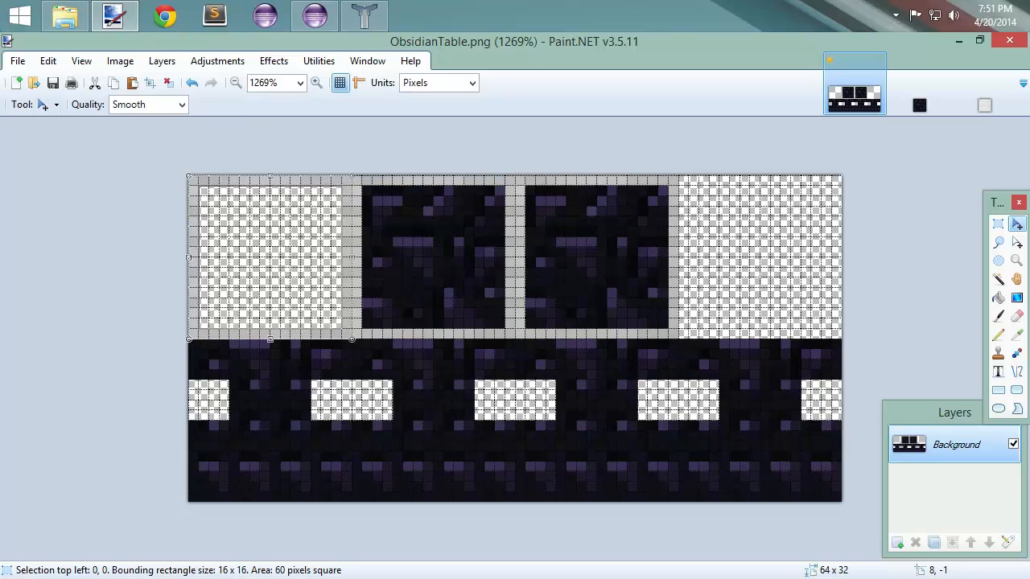
{"action": "left_click", "coordinate": [998, 223]}
{"action": "left_click_drag", "start_coordinate": [193, 180], "coordinate": [347, 211]}
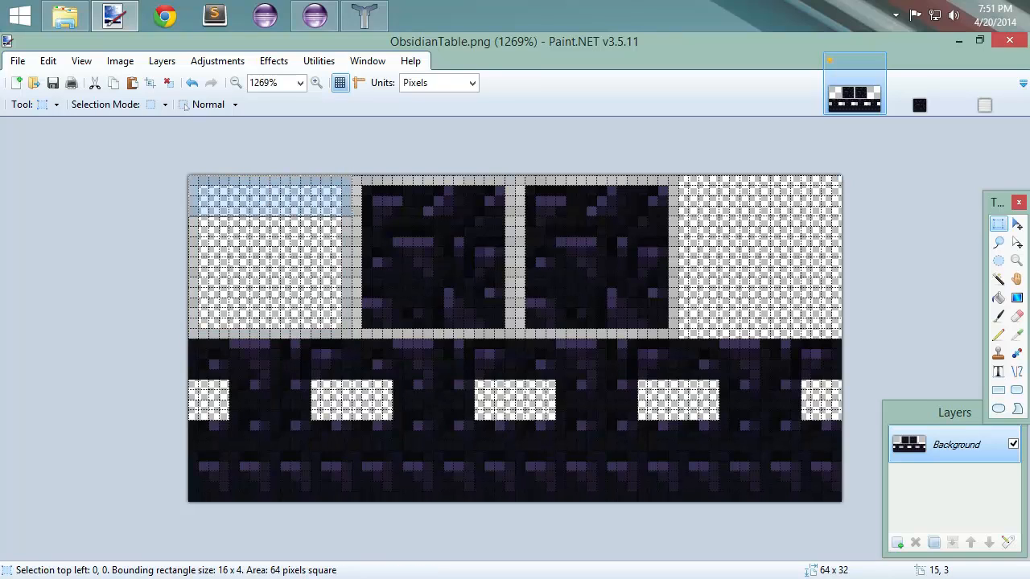
{"action": "key", "text": "m"}
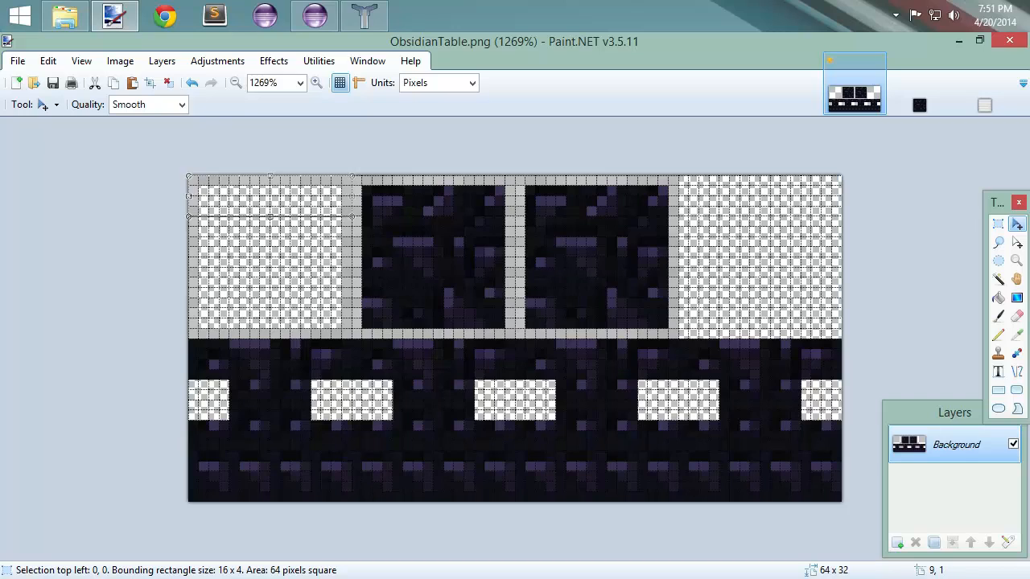
{"action": "mouse_move", "coordinate": [285, 191]}
{"action": "left_mouse_down"}
{"action": "mouse_move", "coordinate": [275, 365]}
{"action": "mouse_move", "coordinate": [286, 364]}
{"action": "mouse_move", "coordinate": [284, 180]}
{"action": "mouse_move", "coordinate": [296, 191]}
{"action": "mouse_move", "coordinate": [285, 190]}
{"action": "left_mouse_up"}
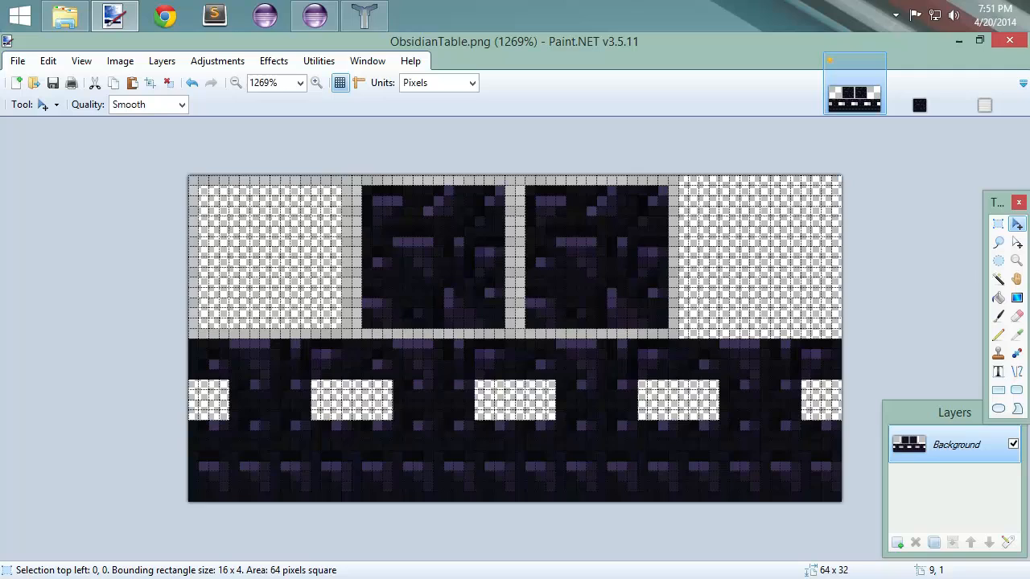
Add a new layer and paste the copied 16 × 4 iron frame section over all four tabletop side faces.
{"action": "left_click", "coordinate": [897, 543]}
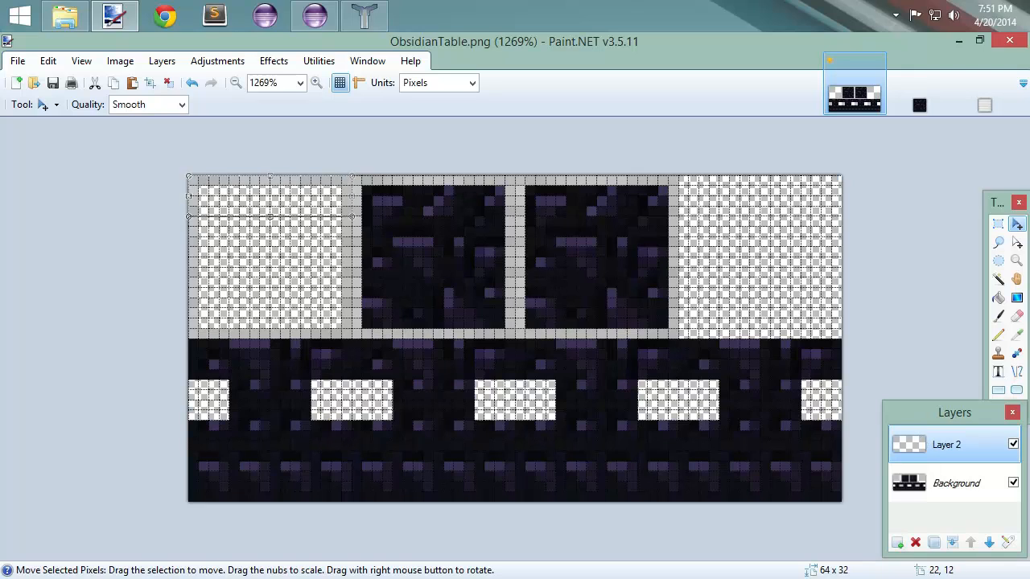
{"action": "left_click_drag", "start_coordinate": [276, 190], "coordinate": [284, 354]}
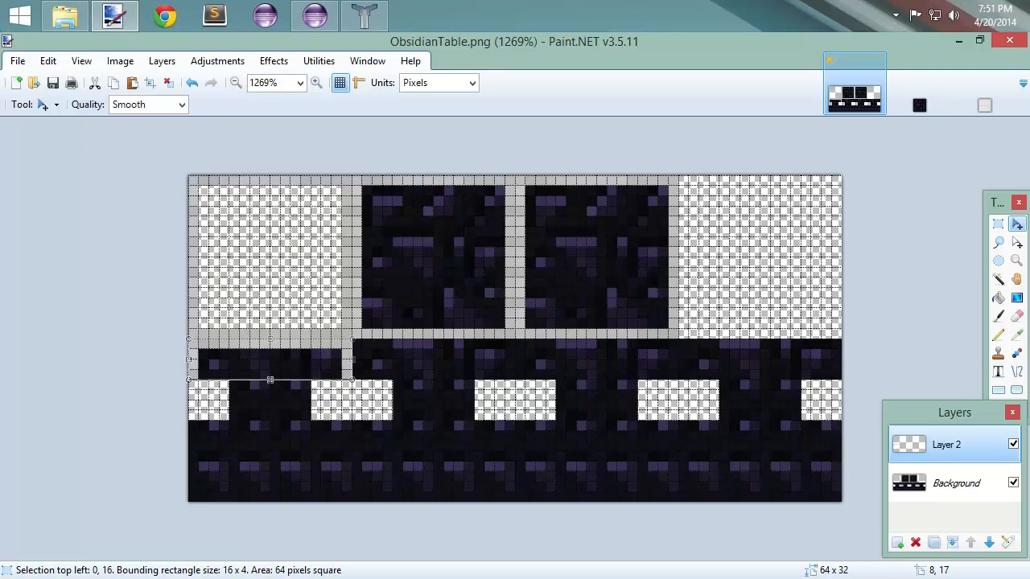
{"action": "key", "text": "ctrl+v"}
{"action": "left_click_drag", "start_coordinate": [275, 193], "coordinate": [439, 354]}
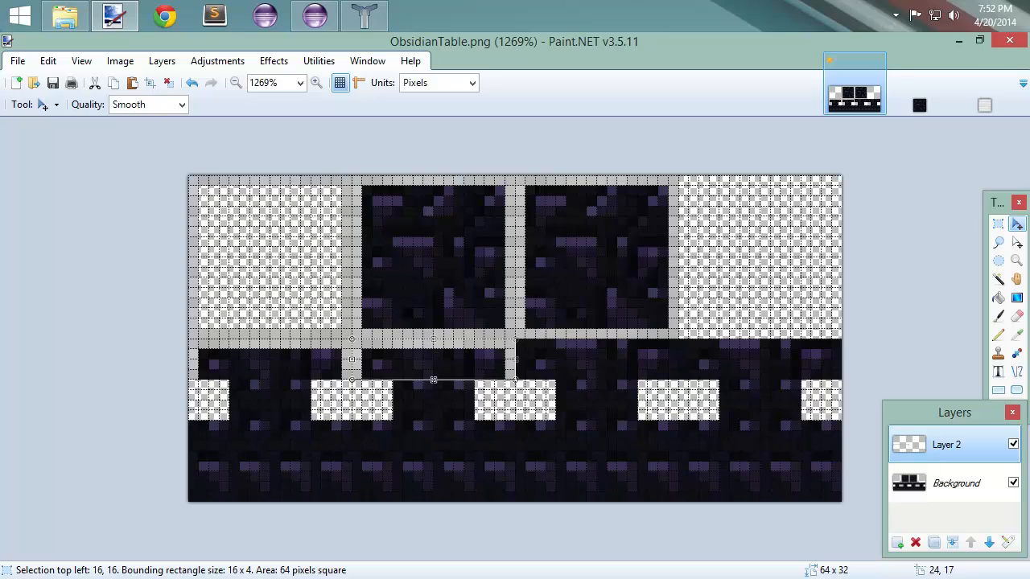
{"action": "key", "text": "ctrl+v"}
{"action": "left_click_drag", "start_coordinate": [286, 201], "coordinate": [612, 364]}
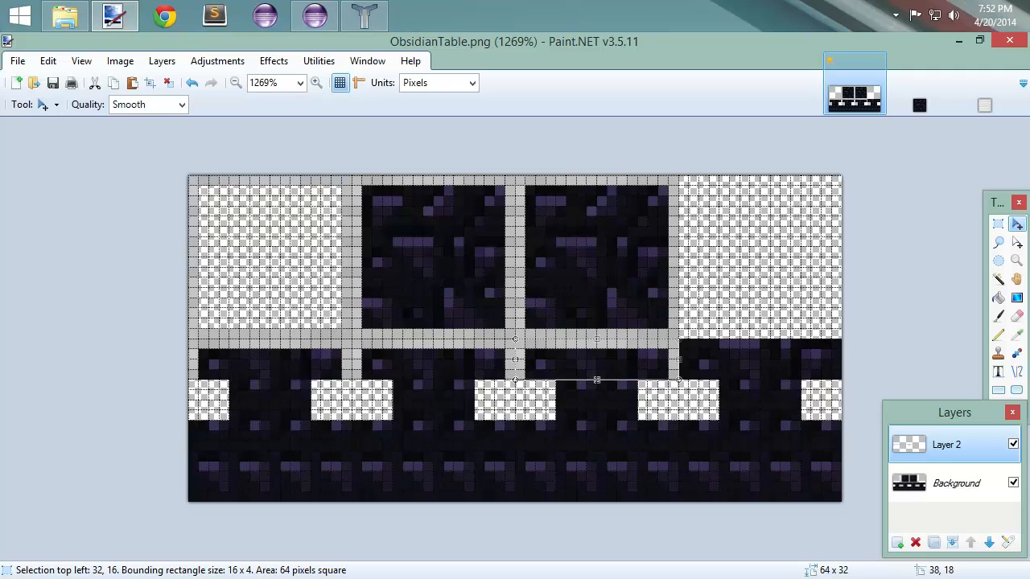
{"action": "key", "text": "ctrl+v"}
{"action": "left_click_drag", "start_coordinate": [286, 191], "coordinate": [776, 354]}
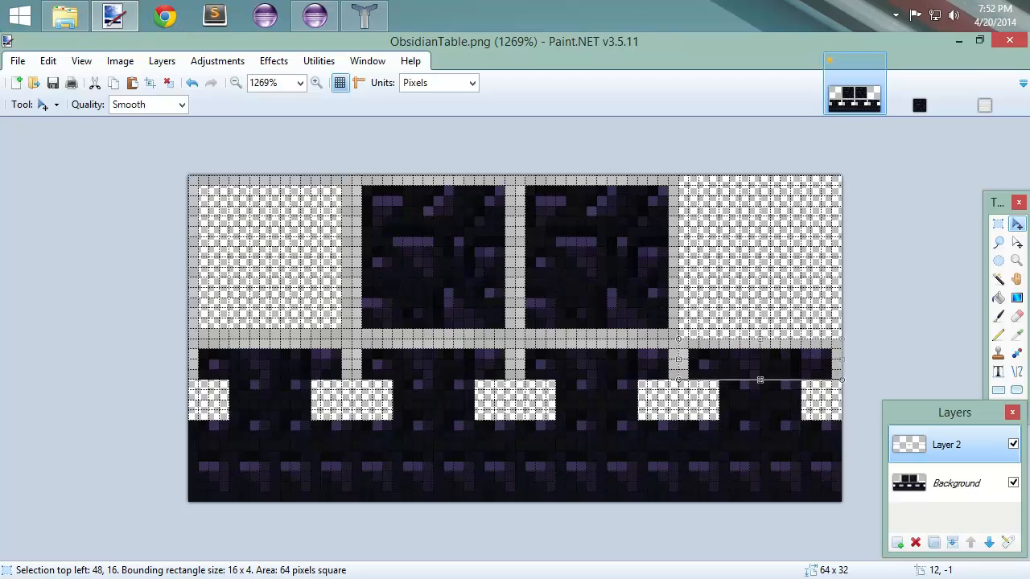
{"action": "left_click", "coordinate": [998, 224]}
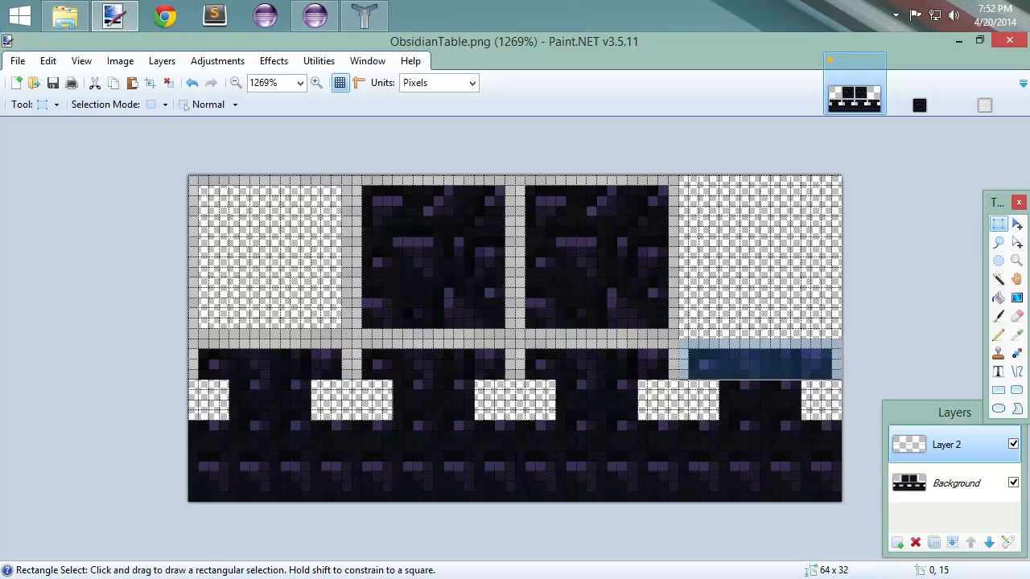
{"action": "left_click_drag", "start_coordinate": [193, 333], "coordinate": [347, 333]}
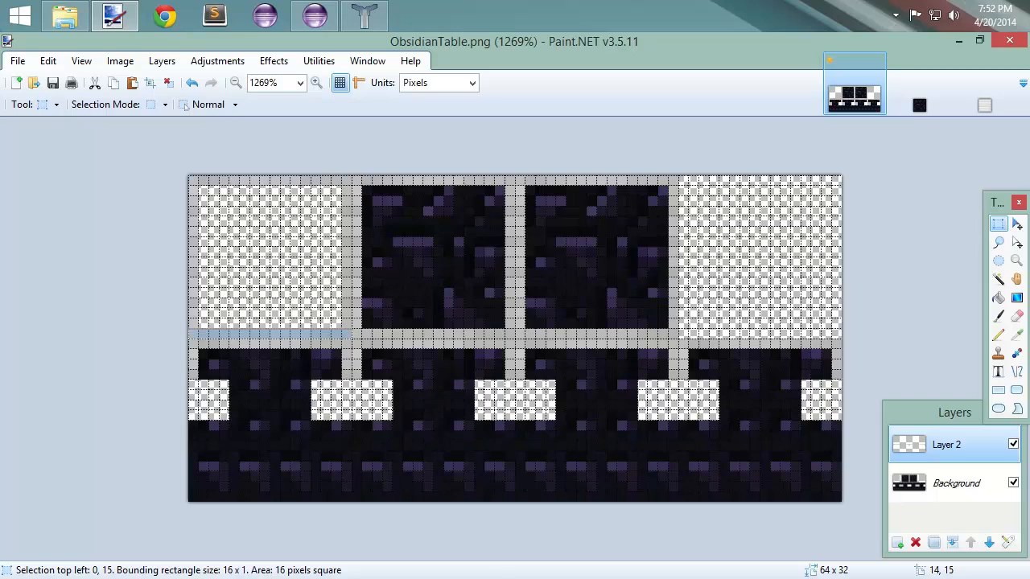
{"action": "key", "text": "m"}
{"action": "left_click_drag", "start_coordinate": [306, 334], "coordinate": [271, 317]}
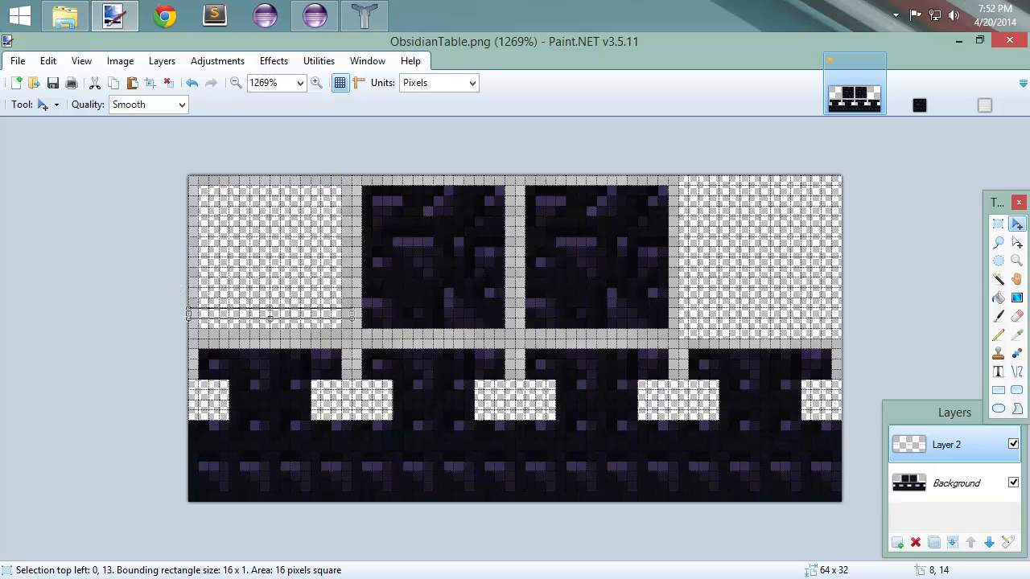
Copy the 16 × 1 iron row at 0, 15 from the Background layer and place it on Layer 2 along the first tabletop side face's lower edge.
{"action": "left_click", "coordinate": [925, 481]}
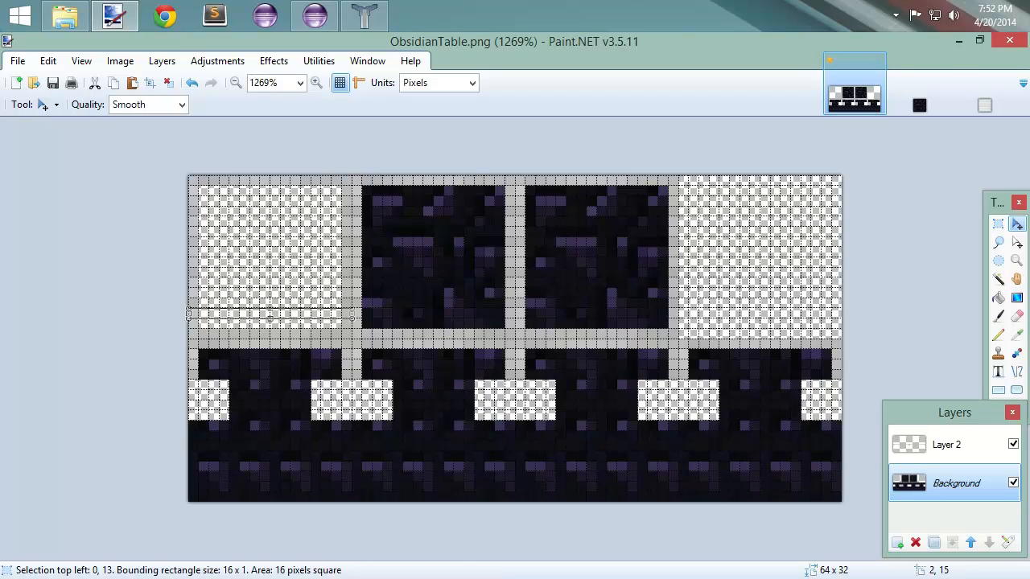
{"action": "left_click", "coordinate": [952, 447]}
{"action": "left_click", "coordinate": [928, 480]}
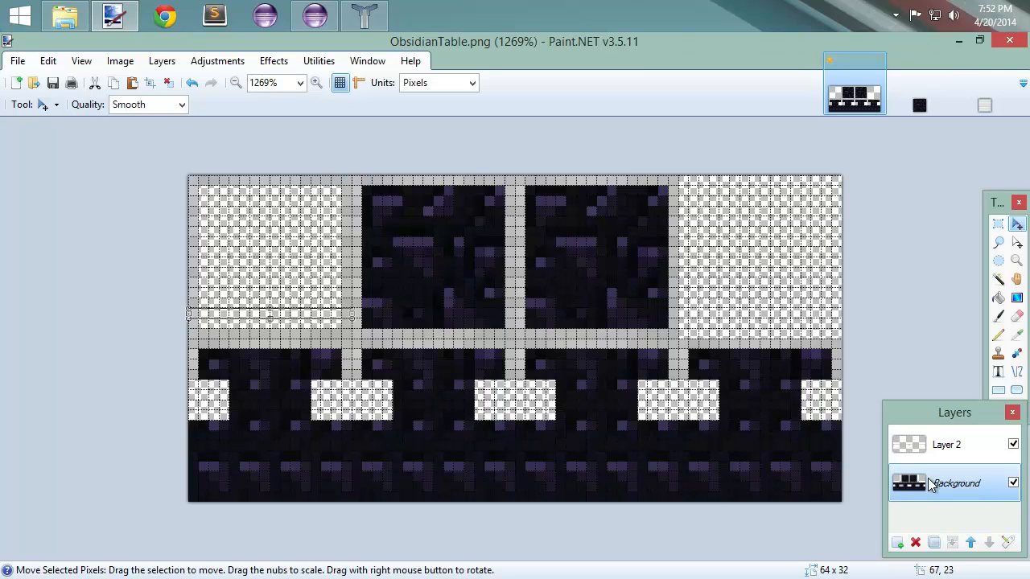
{"action": "key", "text": "ctrl+d"}
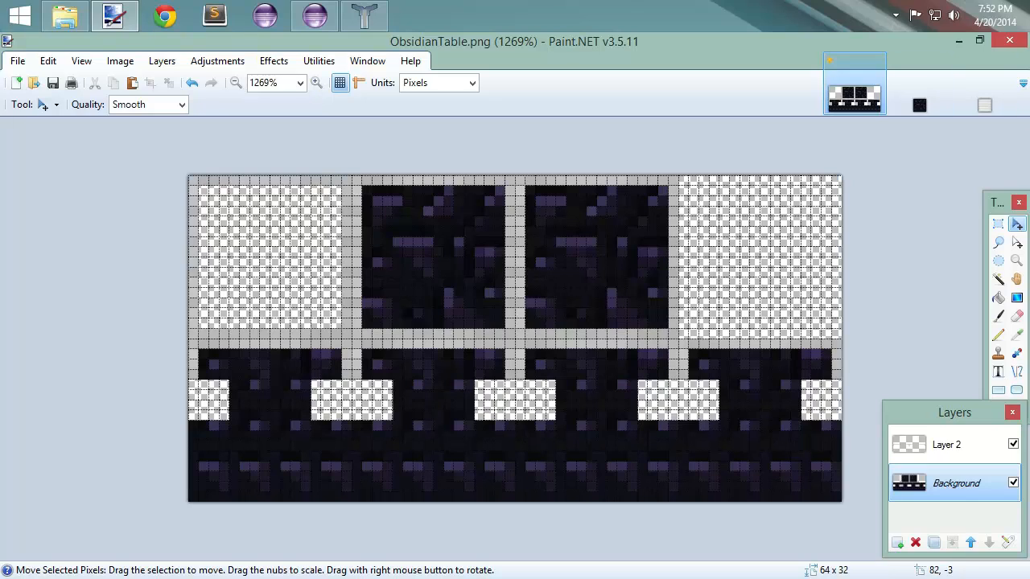
{"action": "left_click", "coordinate": [998, 225]}
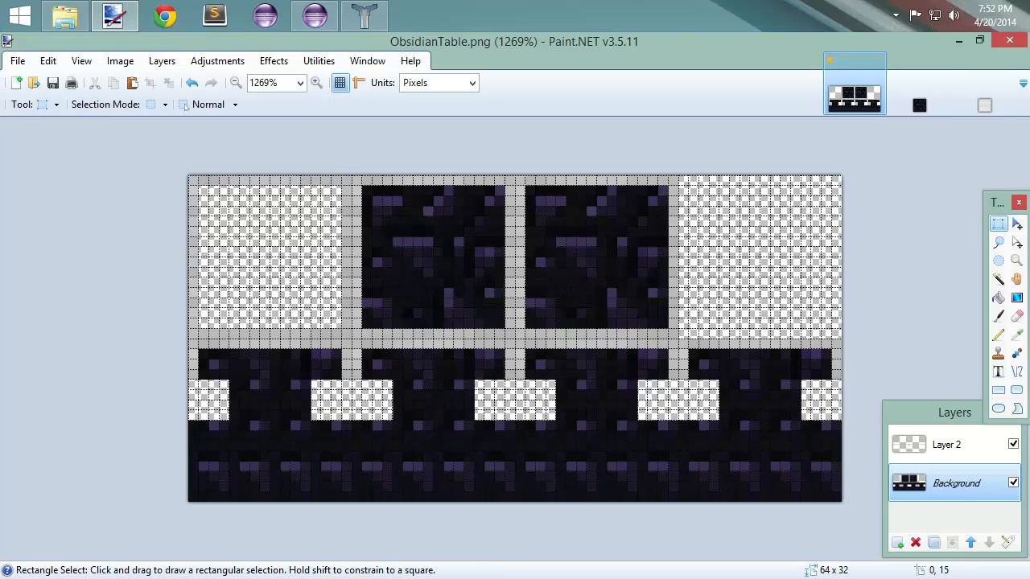
{"action": "left_click_drag", "start_coordinate": [193, 333], "coordinate": [346, 333]}
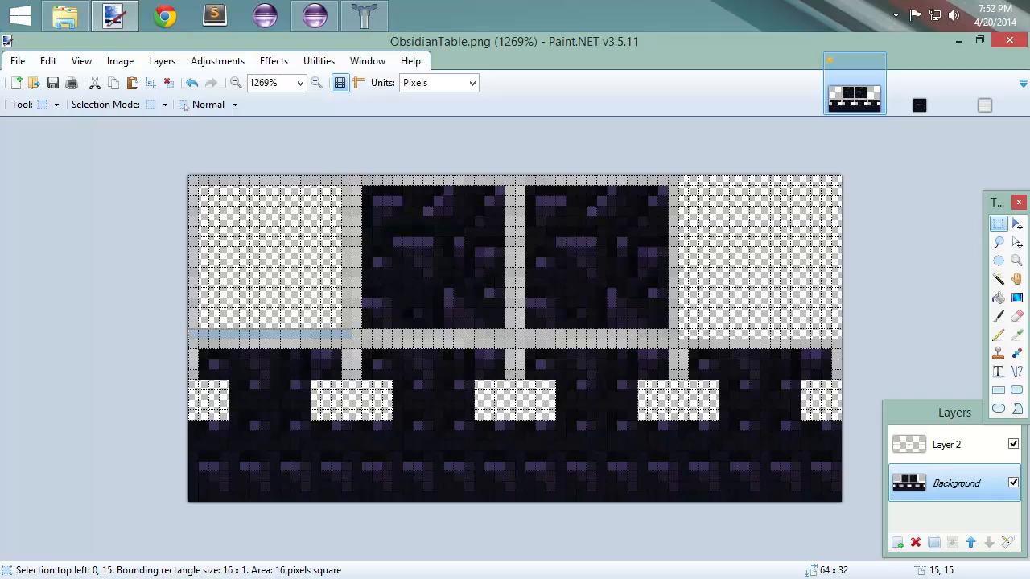
{"action": "left_click", "coordinate": [946, 444]}
{"action": "key", "text": "m"}
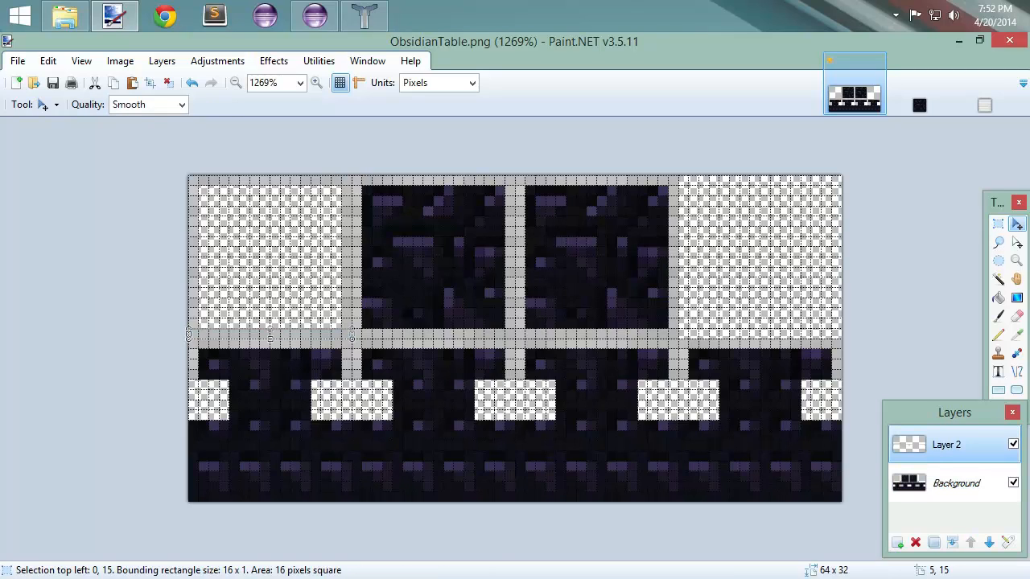
{"action": "left_click_drag", "start_coordinate": [244, 334], "coordinate": [234, 374]}
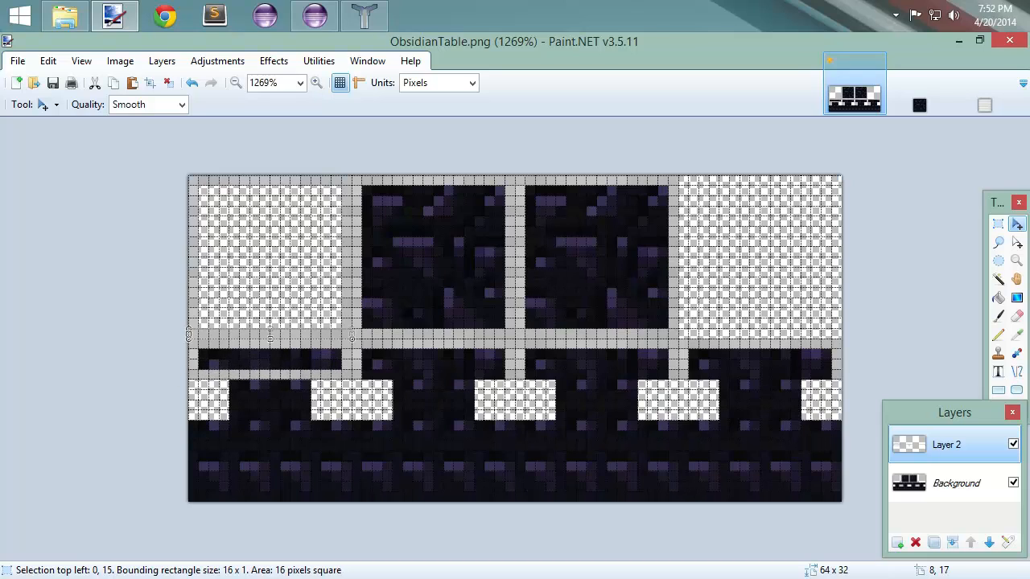
Paste the 16 × 1 iron row along the lower edges of the other three tabletop side faces on Layer 2.
{"action": "left_click_drag", "start_coordinate": [273, 334], "coordinate": [433, 375]}
{"action": "key", "text": "ctrl+z"}
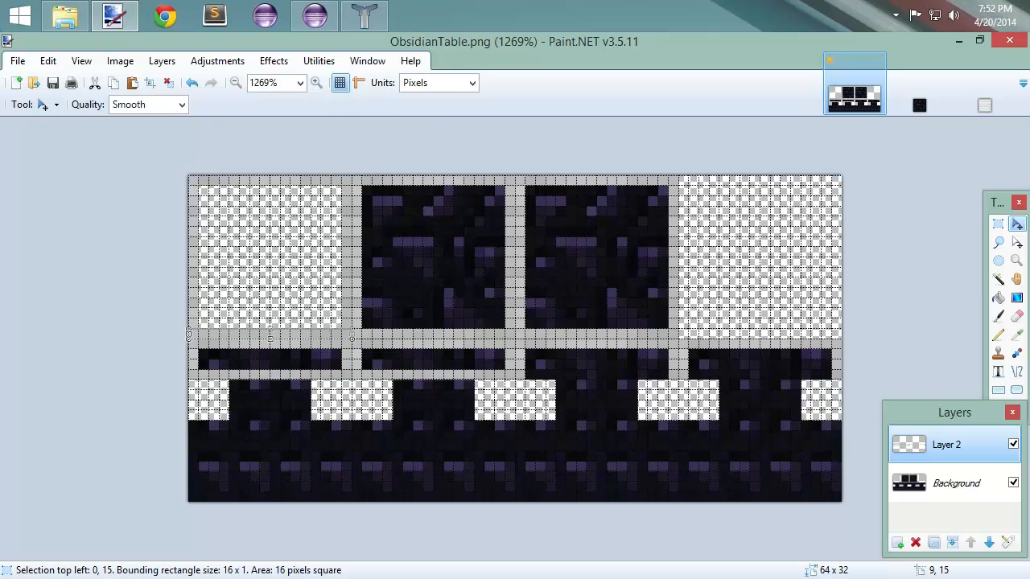
{"action": "left_click_drag", "start_coordinate": [285, 334], "coordinate": [619, 374]}
{"action": "key", "text": "ctrl+v"}
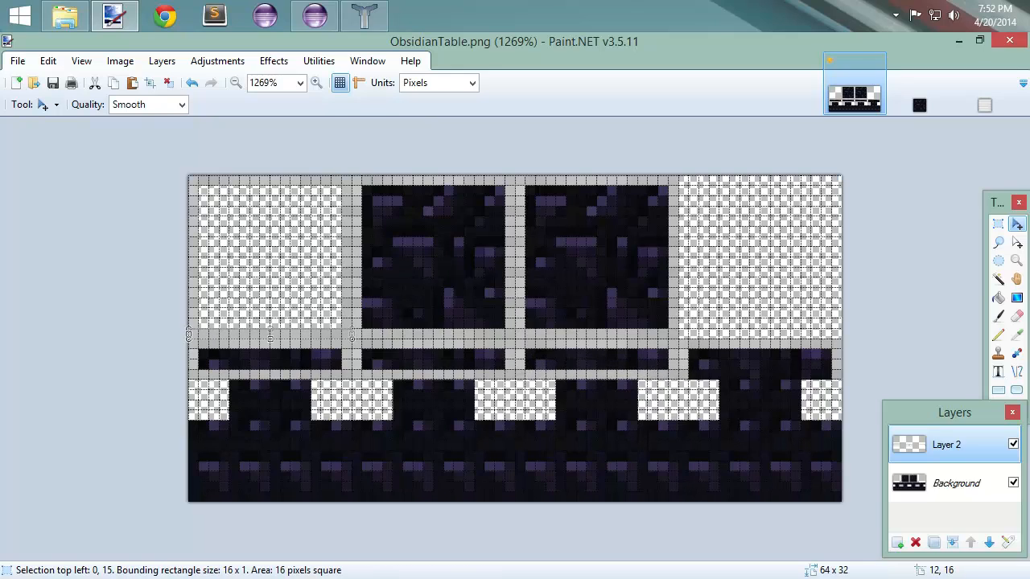
{"action": "left_click_drag", "start_coordinate": [290, 334], "coordinate": [785, 374]}
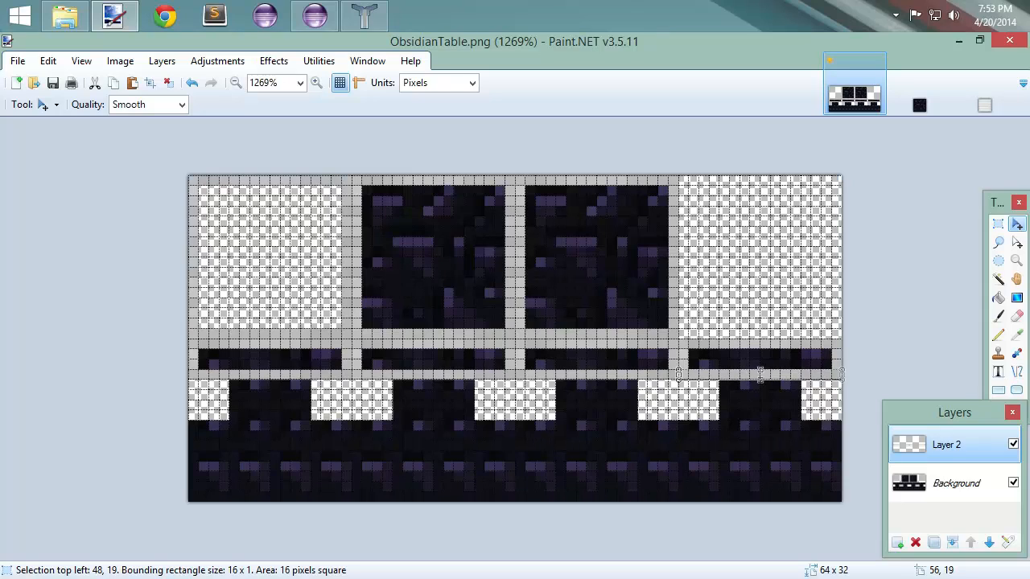
{"action": "key", "text": "ctrl+v"}
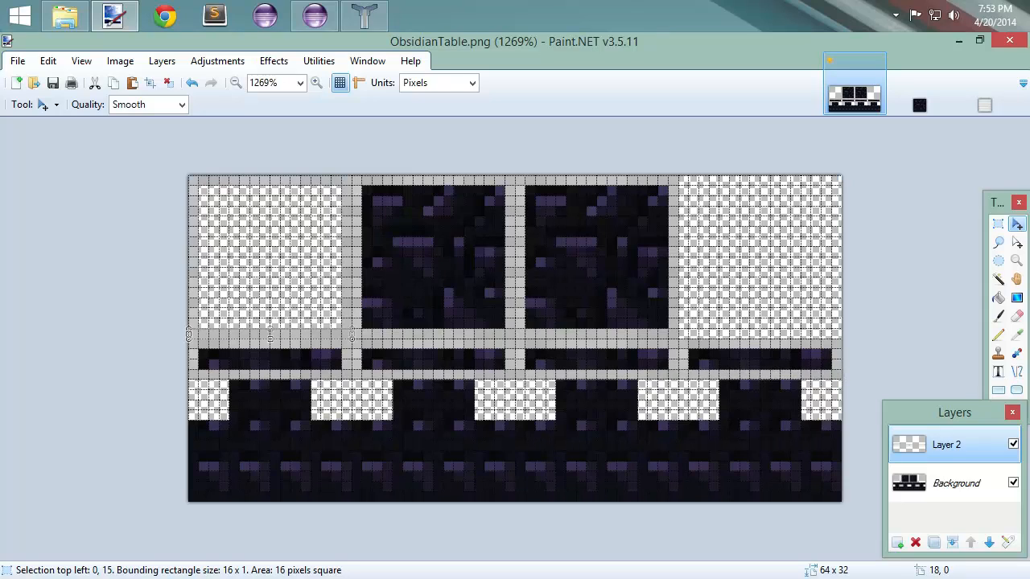
{"action": "left_click", "coordinate": [998, 224]}
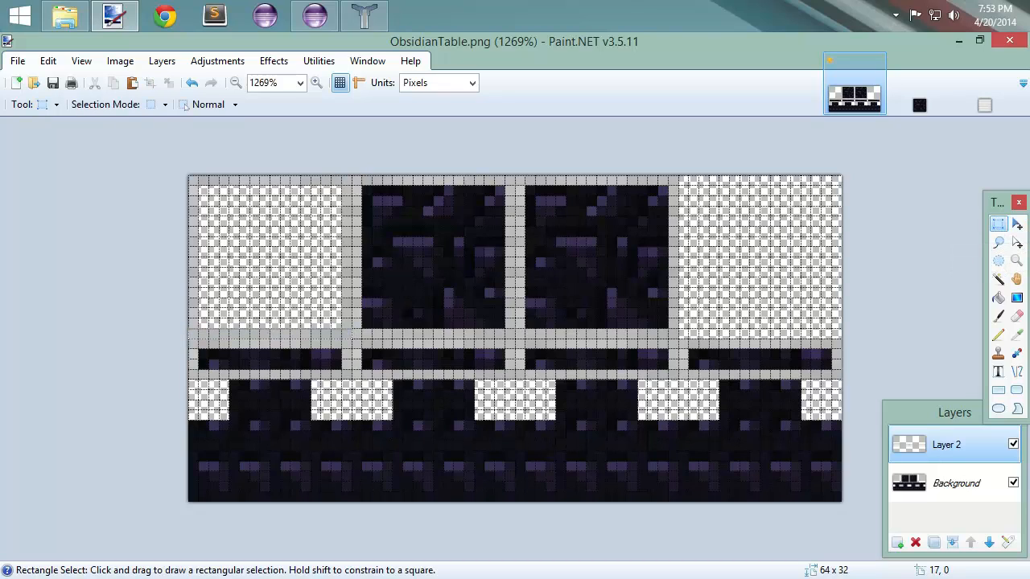
{"action": "left_click_drag", "start_coordinate": [354, 181], "coordinate": [387, 180]}
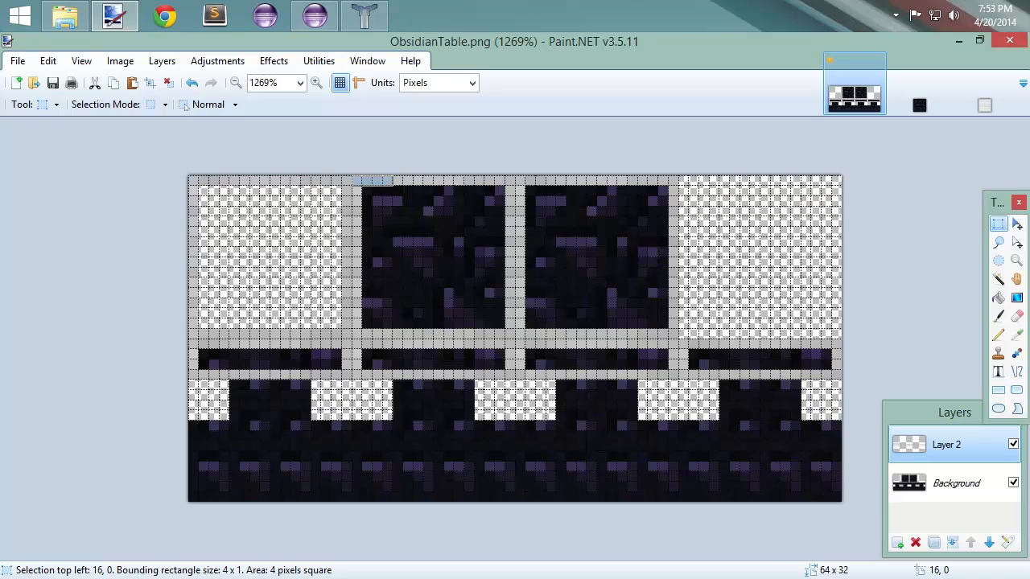
{"action": "left_click", "coordinate": [357, 181]}
{"action": "left_click_drag", "start_coordinate": [356, 180], "coordinate": [356, 200]}
{"action": "left_click", "coordinate": [366, 175]}
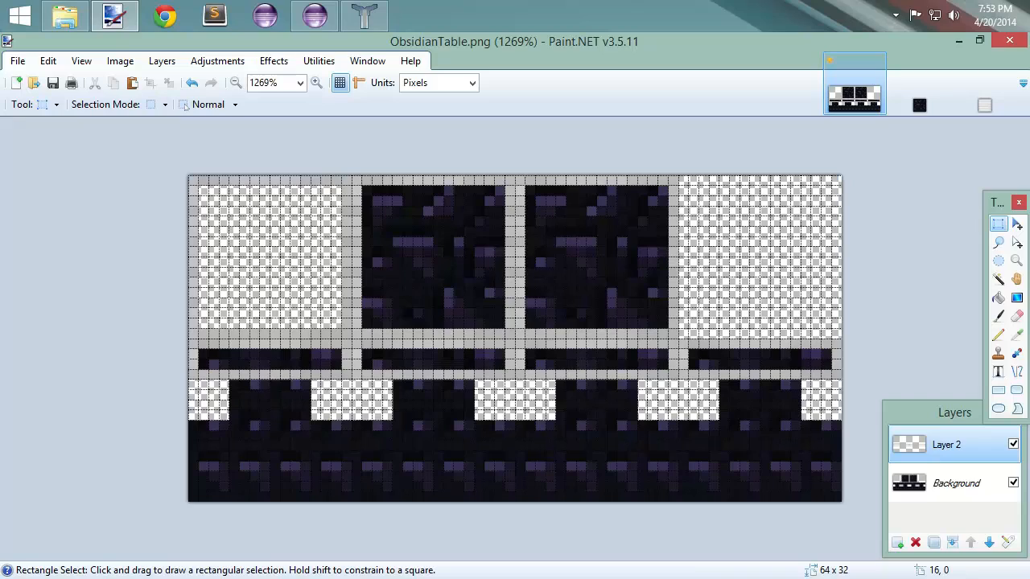
{"action": "left_click_drag", "start_coordinate": [356, 180], "coordinate": [356, 252]}
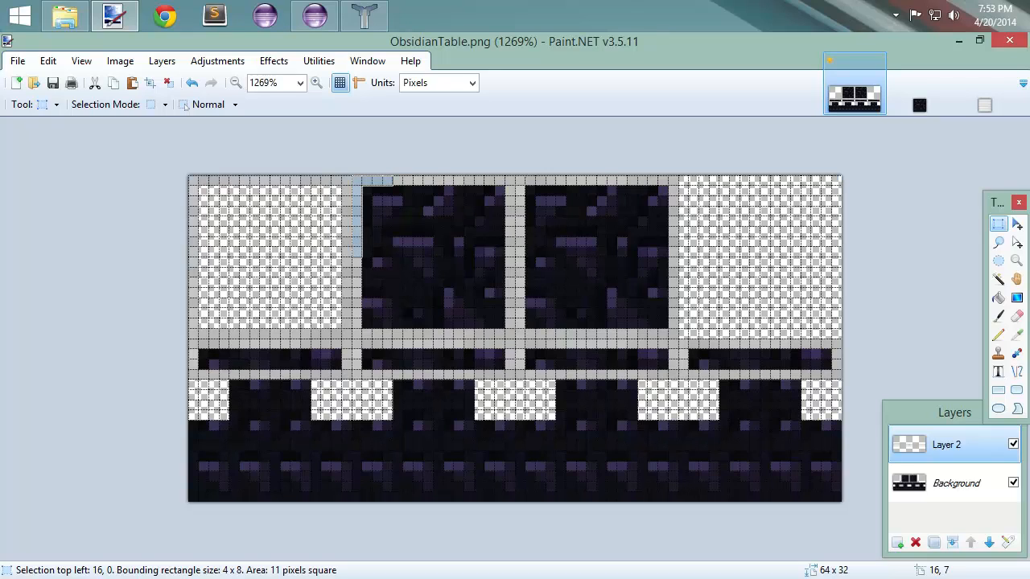
{"action": "key", "text": "m"}
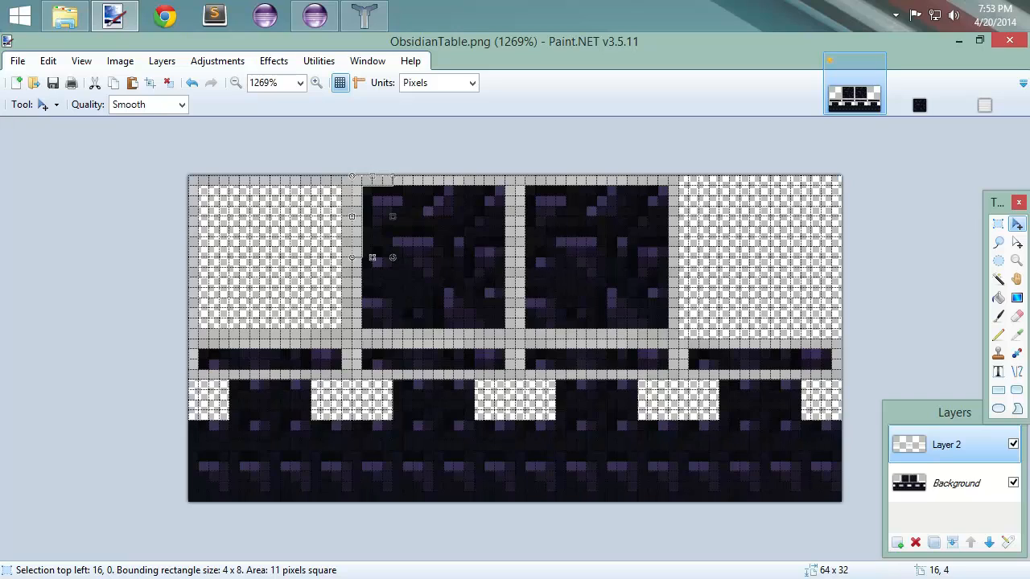
{"action": "left_click_drag", "start_coordinate": [357, 222], "coordinate": [295, 251]}
Select the L-shaped 4 × 8 iron corner at 16, 0 on the Background layer and place a copy at 0, 24.
{"action": "left_click", "coordinate": [949, 481]}
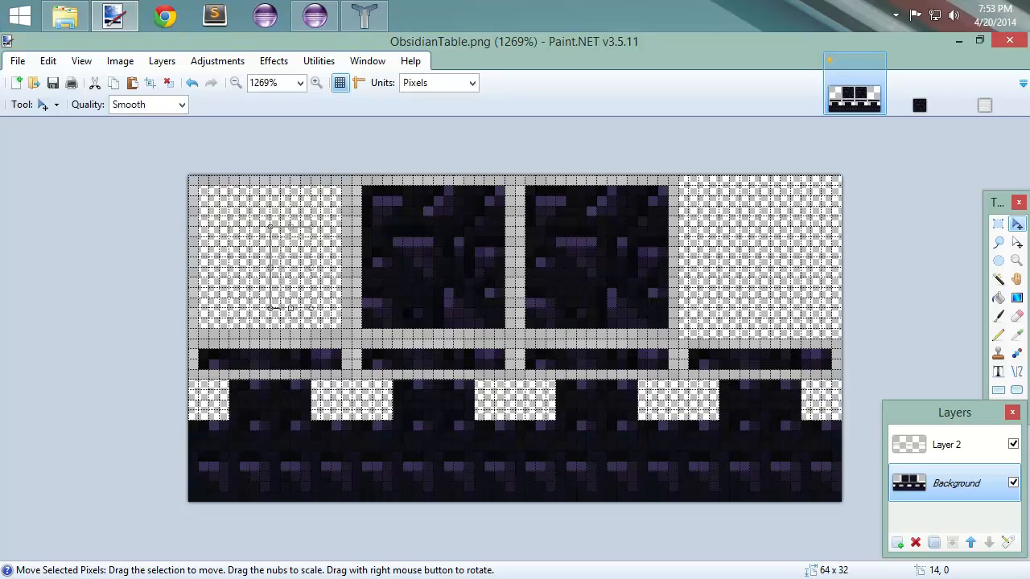
{"action": "key", "text": "ctrl+d"}
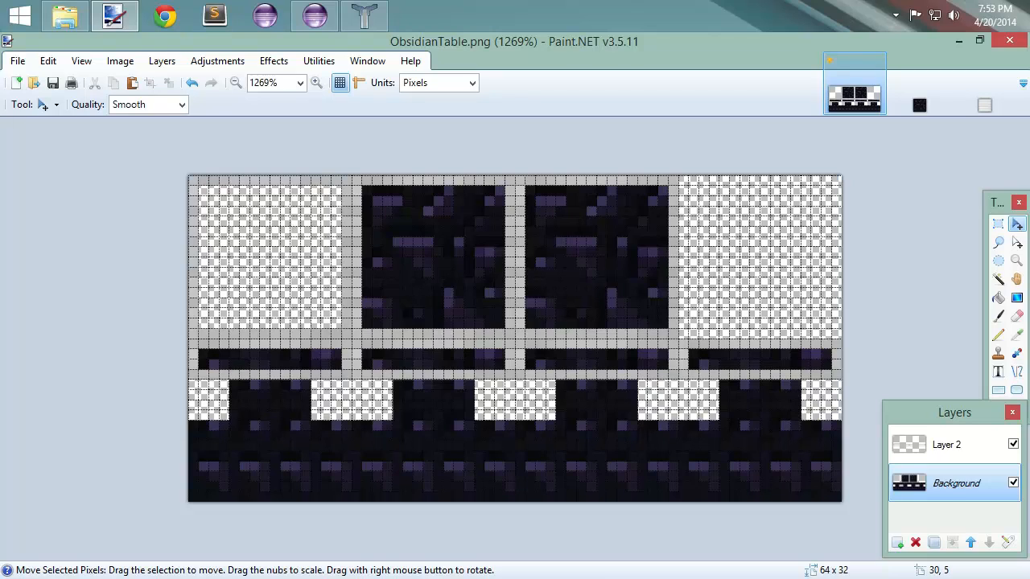
{"action": "left_click", "coordinate": [998, 224]}
{"action": "left_click_drag", "start_coordinate": [354, 180], "coordinate": [356, 252]}
{"action": "left_click", "coordinate": [357, 182]}
{"action": "left_click", "coordinate": [355, 180]}
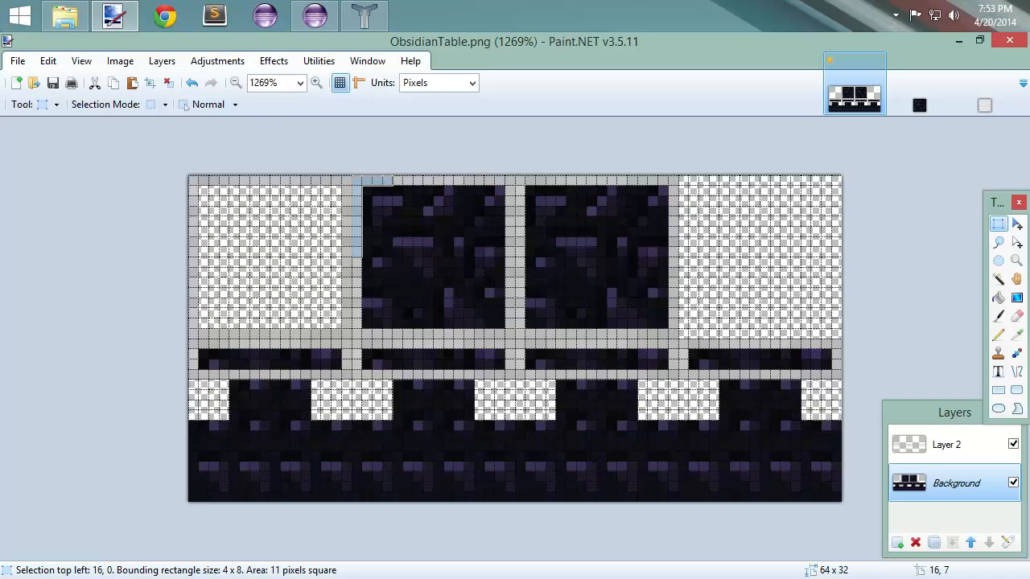
{"action": "key", "text": "m"}
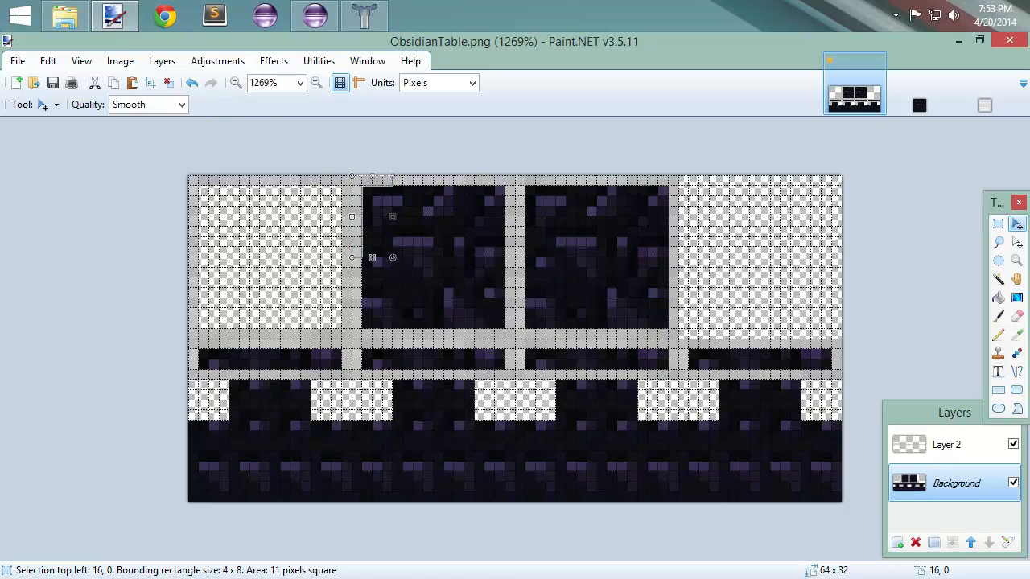
{"action": "left_click_drag", "start_coordinate": [357, 180], "coordinate": [193, 425]}
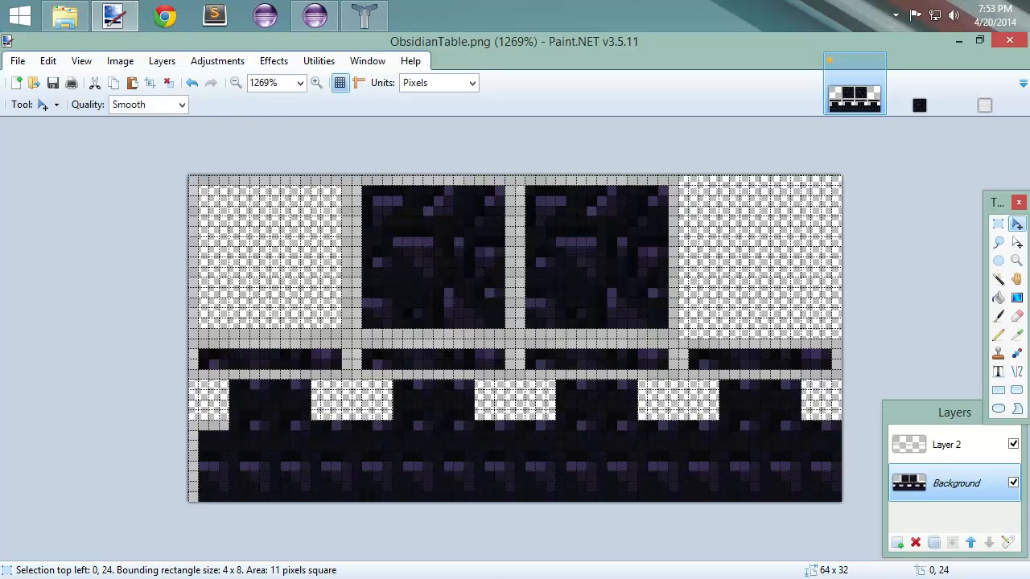
Paste the L-shaped iron corner onto the next three leg faces on the Background layer, at 4, 24, 8, 24 and 12, 24.
{"action": "key", "text": "ctrl+v"}
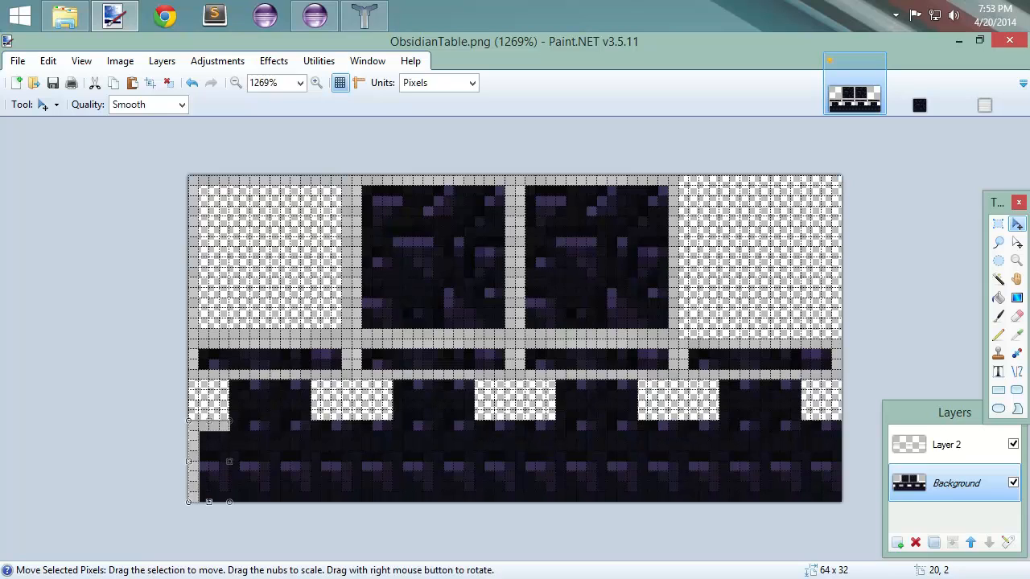
{"action": "left_click_drag", "start_coordinate": [367, 210], "coordinate": [244, 456]}
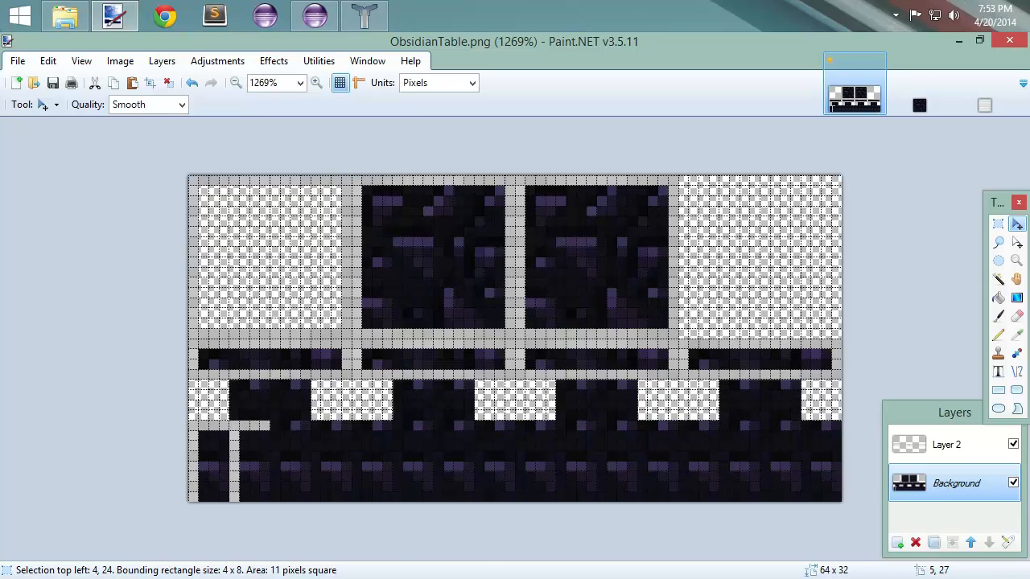
{"action": "key", "text": "ctrl+v"}
{"action": "left_click_drag", "start_coordinate": [377, 221], "coordinate": [296, 466]}
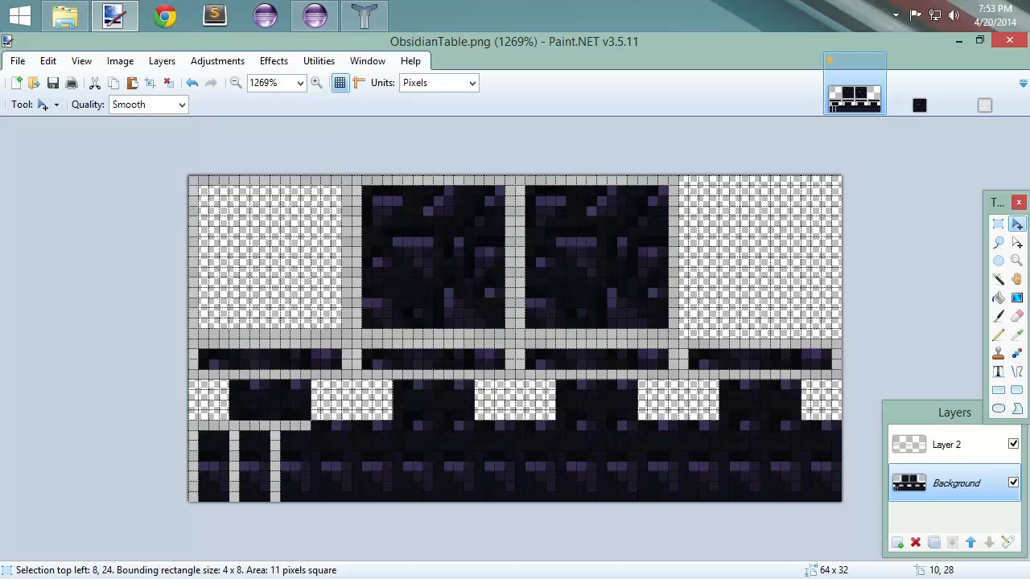
{"action": "key", "text": "ctrl+v"}
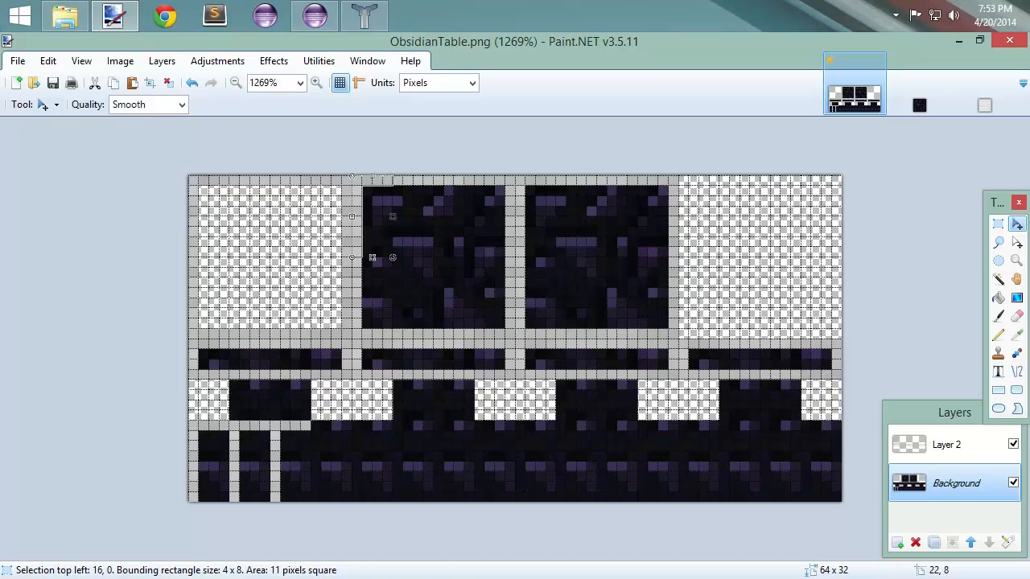
{"action": "left_click_drag", "start_coordinate": [372, 217], "coordinate": [331, 461]}
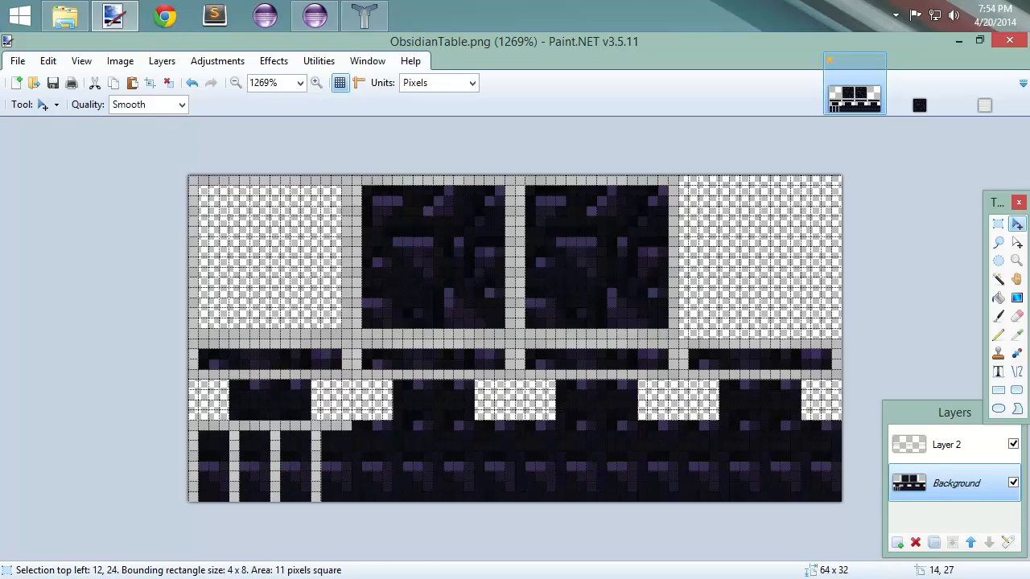
{"action": "key", "text": "ctrl+v"}
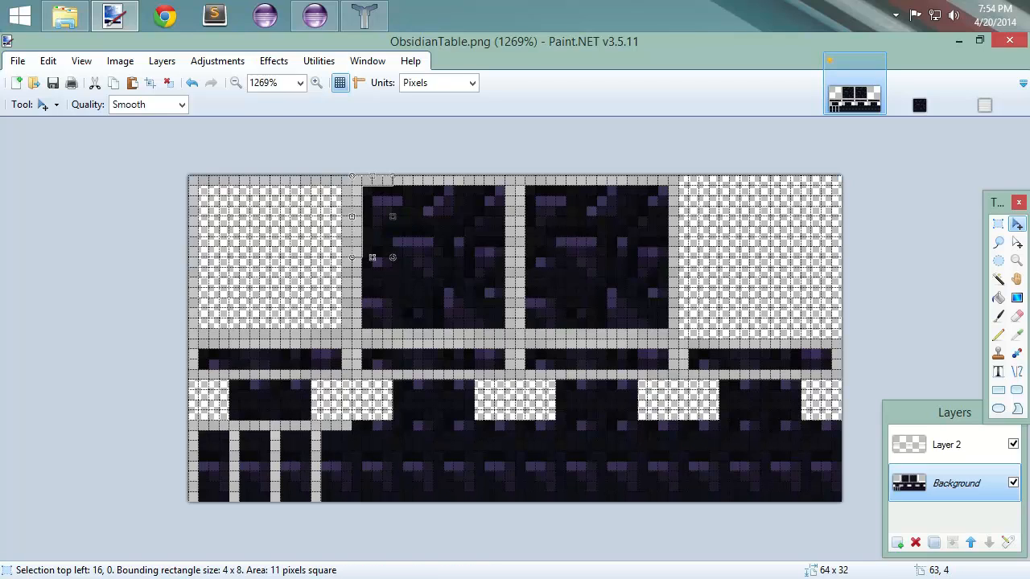
Copy the opposite L-shaped 4 × 8 iron corner at 28, 8 from the Background and place it on Layer 2 over the first two leg faces.
{"action": "left_click", "coordinate": [998, 226]}
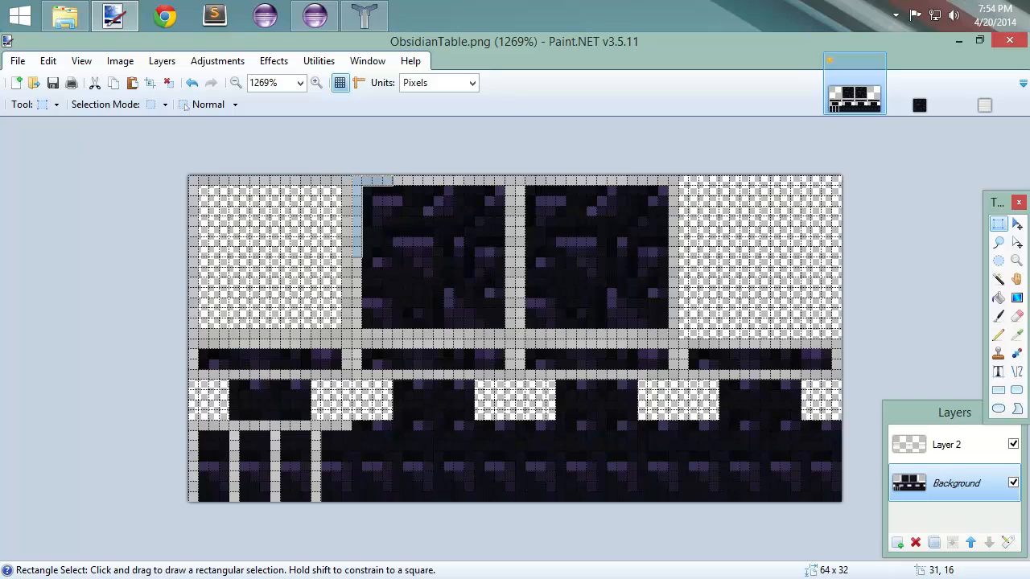
{"action": "left_click_drag", "start_coordinate": [515, 339], "coordinate": [510, 263]}
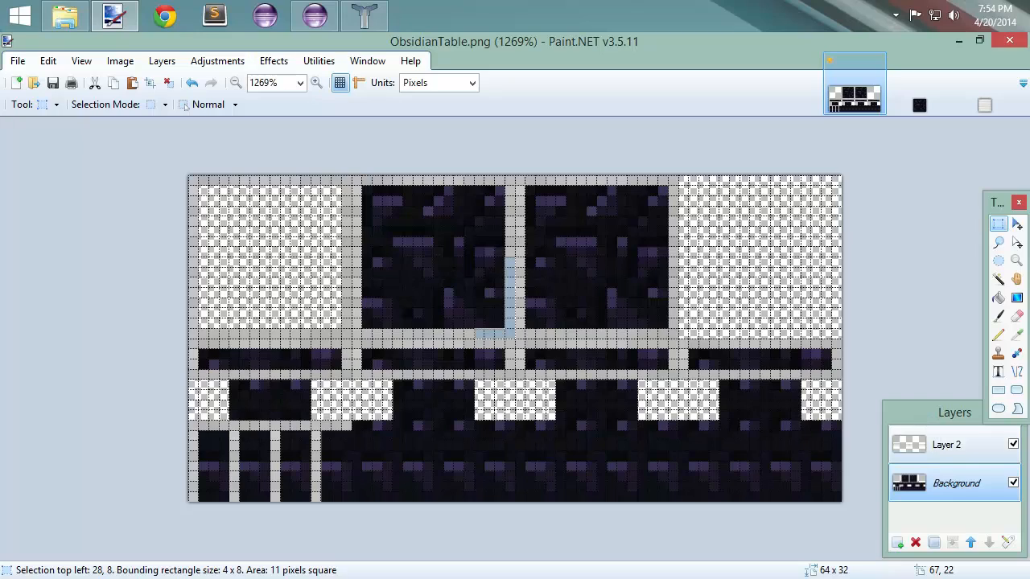
{"action": "left_click", "coordinate": [935, 478]}
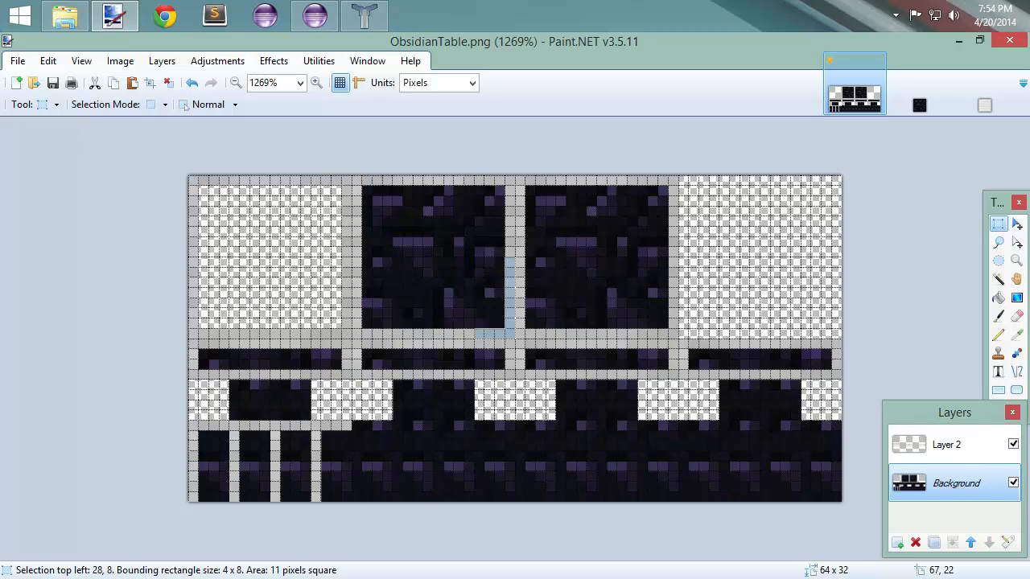
{"action": "left_click", "coordinate": [930, 438]}
{"action": "key", "text": "m"}
{"action": "left_click_drag", "start_coordinate": [500, 304], "coordinate": [265, 456]}
Paste the opposite iron corner on Layer 2 to close the frames of the leg faces at 8, 24 and 12, 24.
{"action": "key", "text": "ctrl+v"}
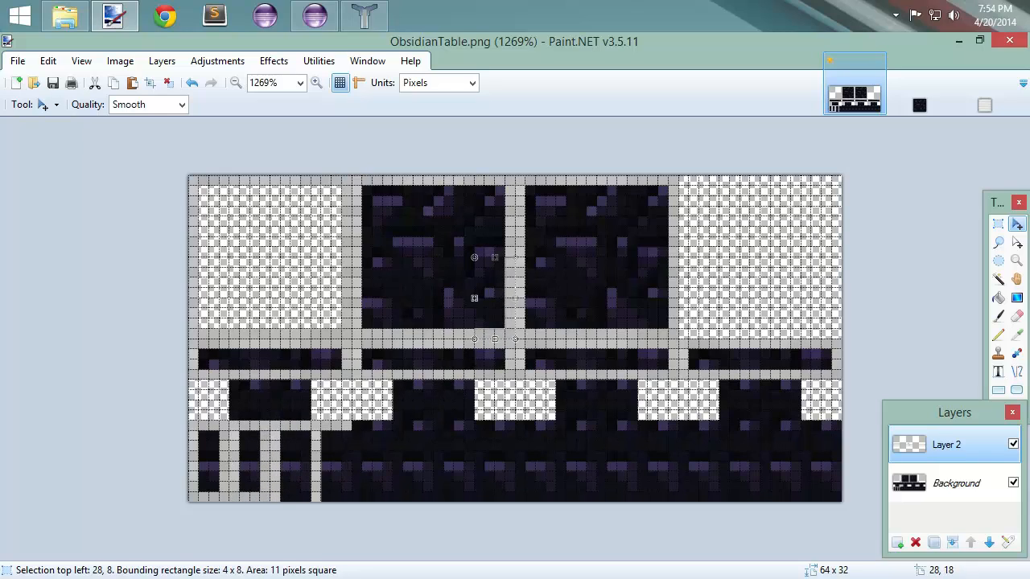
{"action": "left_click_drag", "start_coordinate": [489, 293], "coordinate": [286, 457]}
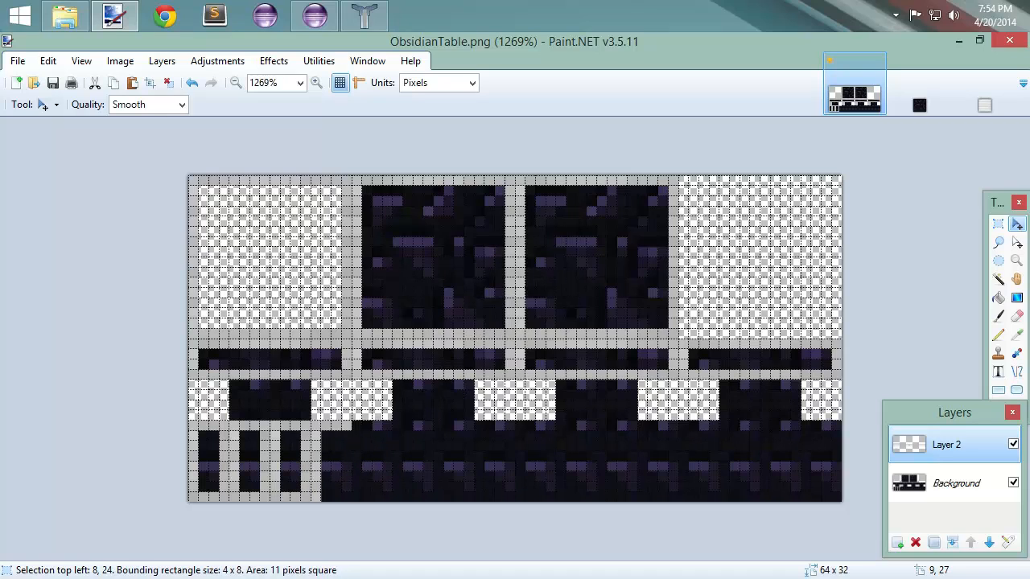
{"action": "key", "text": "ctrl+z"}
{"action": "left_click_drag", "start_coordinate": [473, 296], "coordinate": [326, 466]}
{"action": "key", "text": "ctrl+z"}
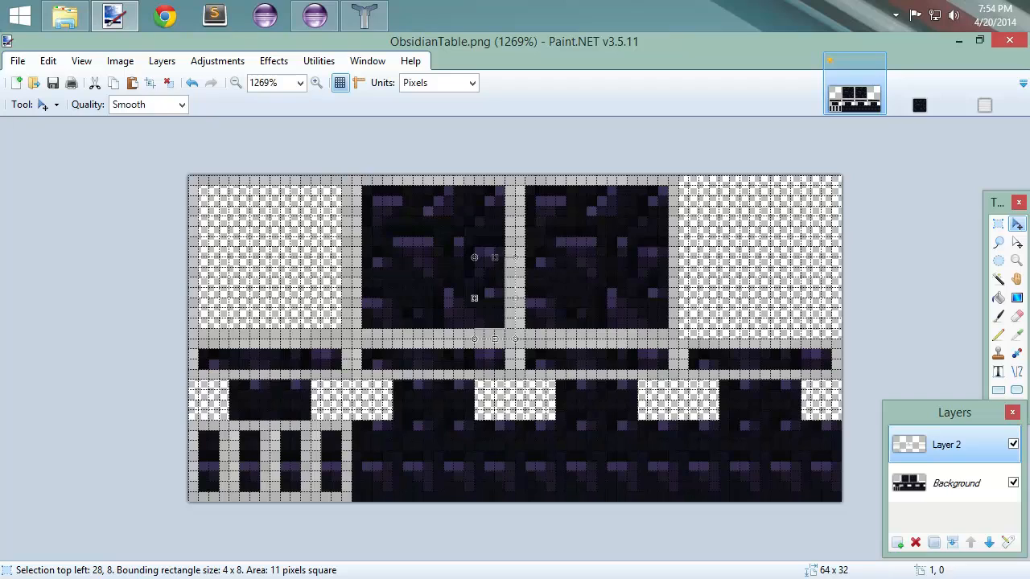
Select the 16 × 8 block of framed leg faces at 0, 24 on the Background layer.
{"action": "left_click", "coordinate": [999, 224]}
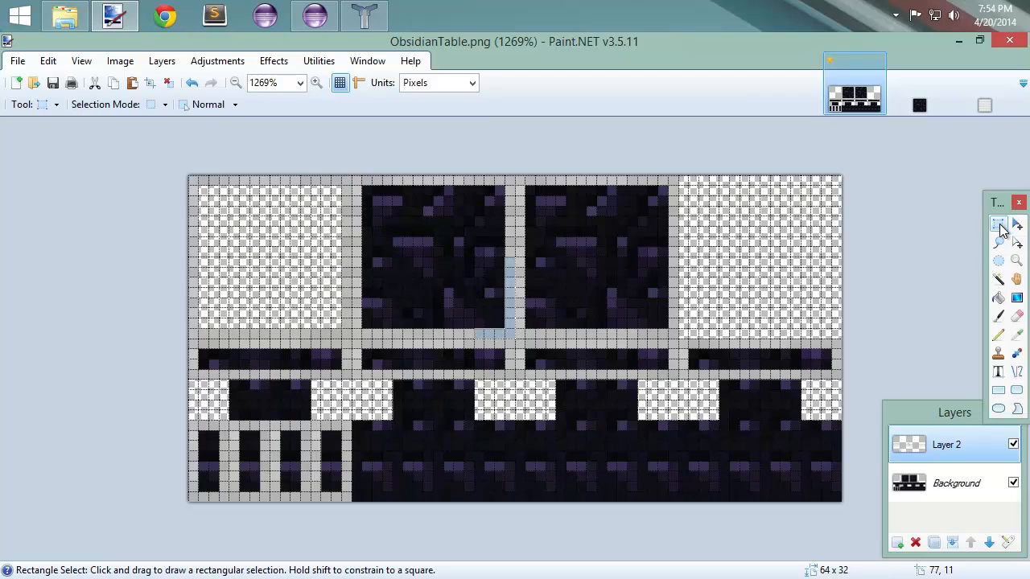
{"action": "left_click", "coordinate": [949, 482]}
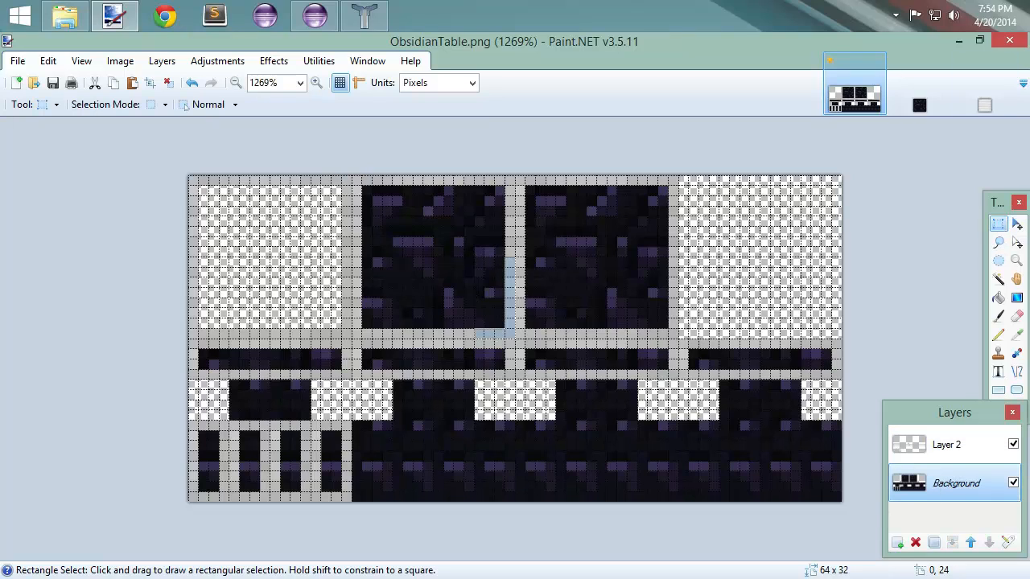
{"action": "left_click_drag", "start_coordinate": [193, 424], "coordinate": [346, 497]}
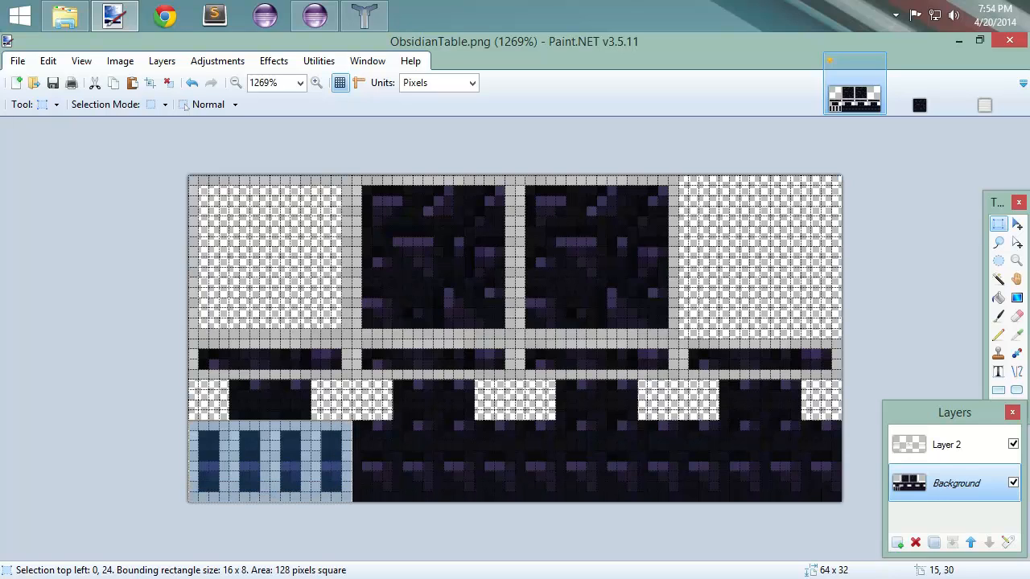
{"action": "key", "text": "m"}
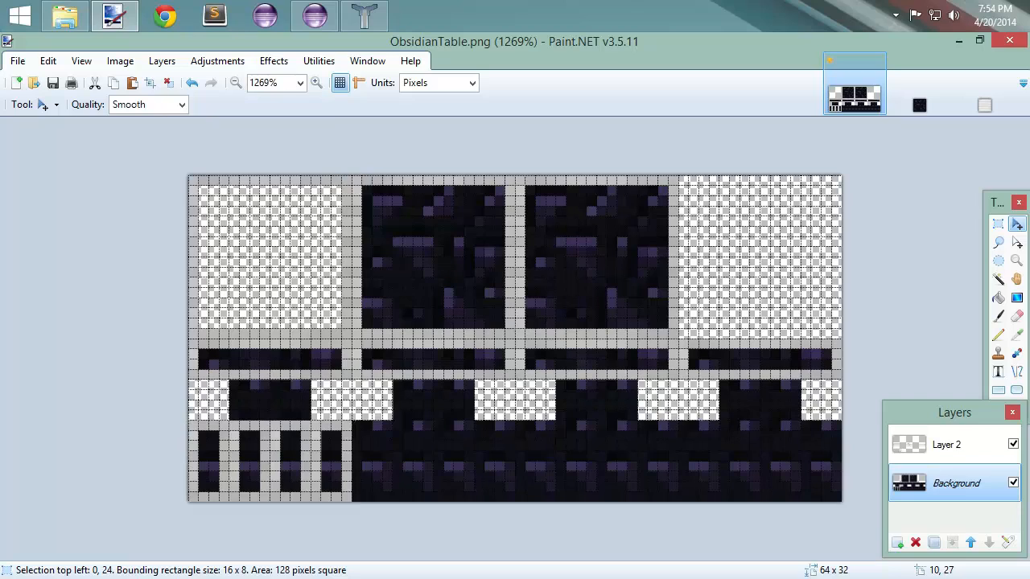
{"action": "mouse_move", "coordinate": [295, 456]}
{"action": "left_mouse_down"}
{"action": "mouse_move", "coordinate": [398, 467]}
{"action": "mouse_move", "coordinate": [469, 445]}
{"action": "mouse_move", "coordinate": [459, 456]}
{"action": "mouse_move", "coordinate": [286, 445]}
{"action": "left_mouse_up"}
{"action": "key", "text": "ctrl+z"}
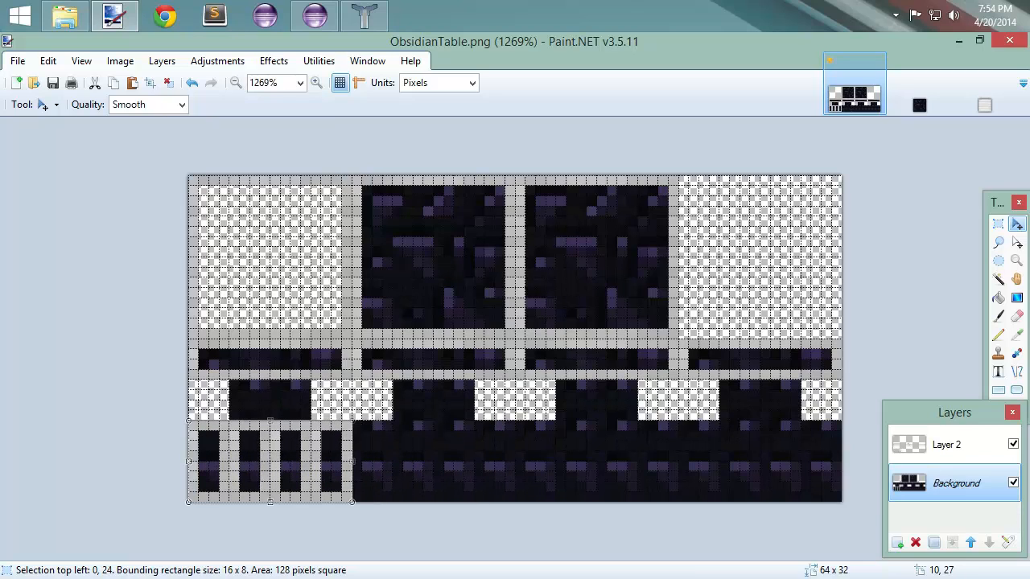
{"action": "left_click", "coordinate": [973, 543]}
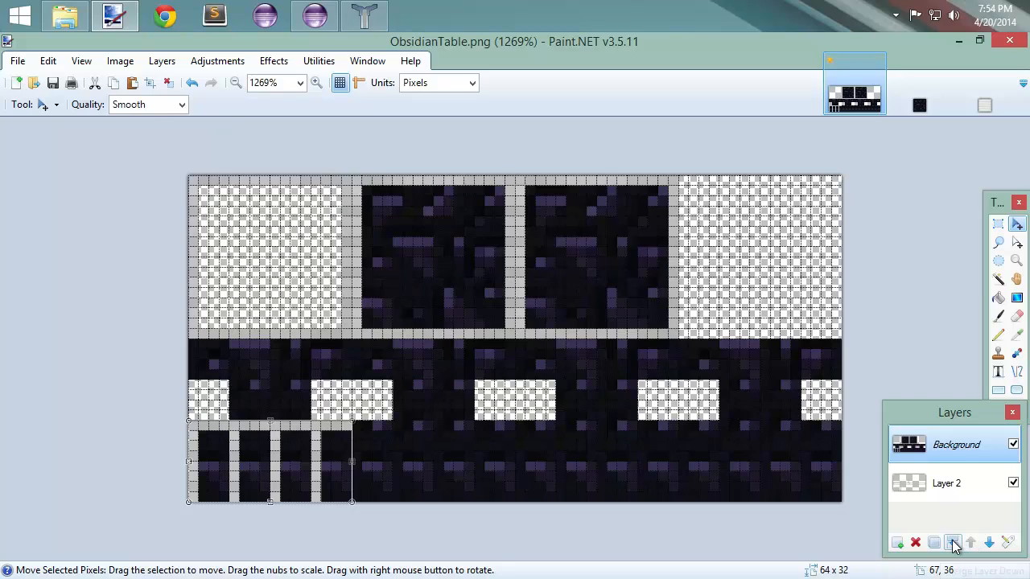
{"action": "left_click", "coordinate": [953, 544]}
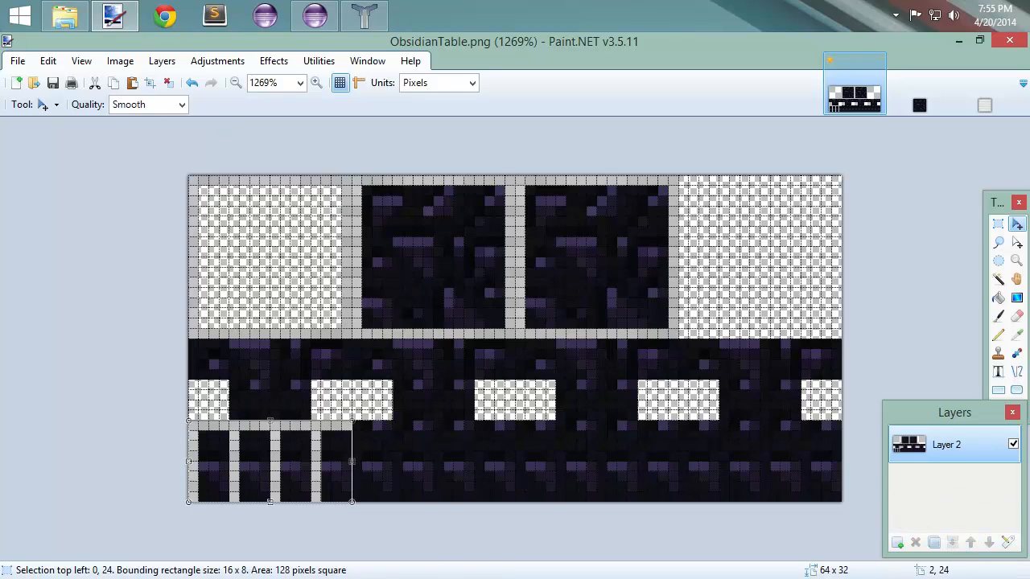
{"action": "key", "text": "ctrl+z"}
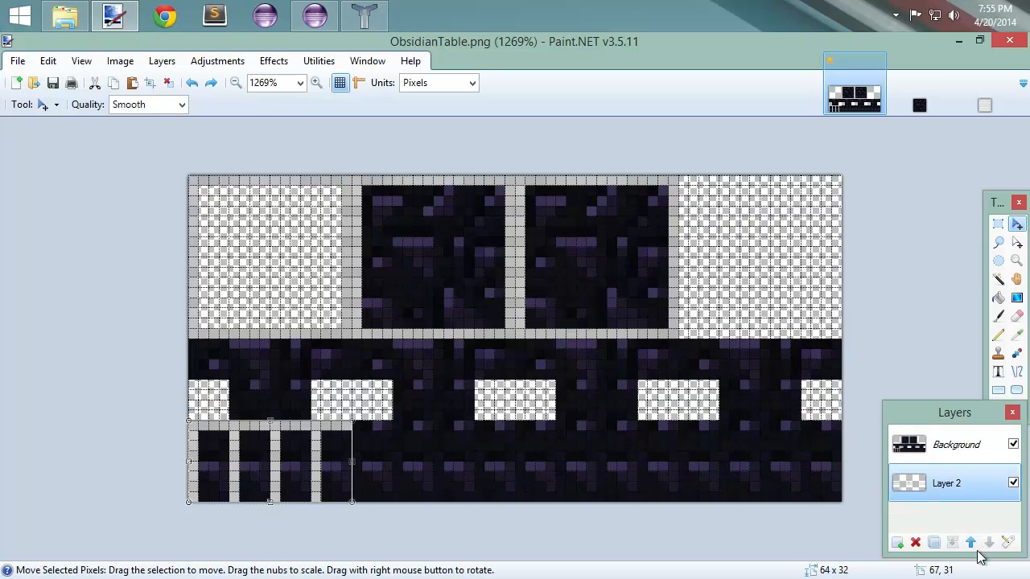
{"action": "left_click", "coordinate": [973, 544]}
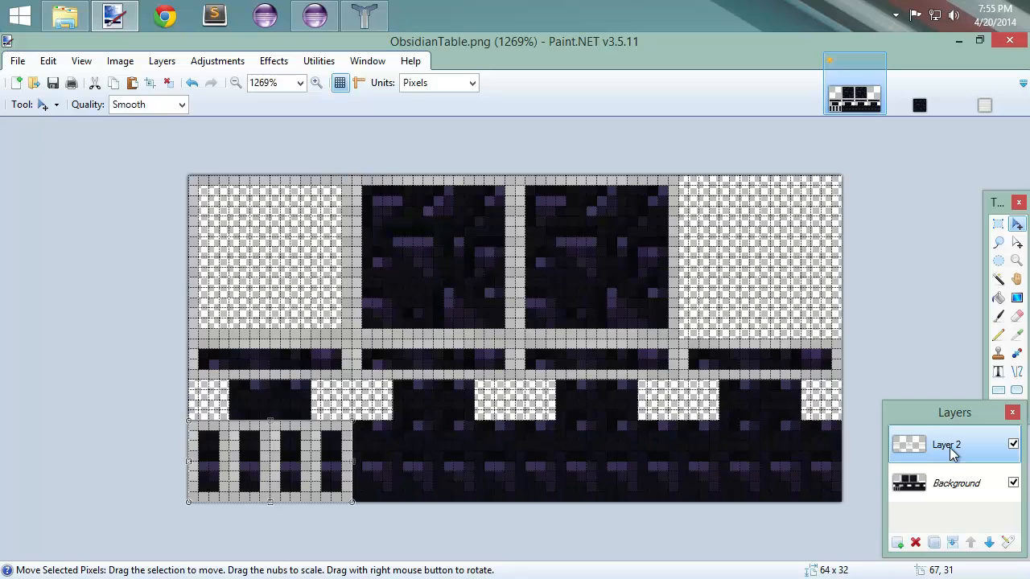
Merge Layer 2 down into the Background and place copies of the 16 × 8 framed leg block at 16, 24, 32, 24 and 48, 24.
{"action": "left_click", "coordinate": [953, 544]}
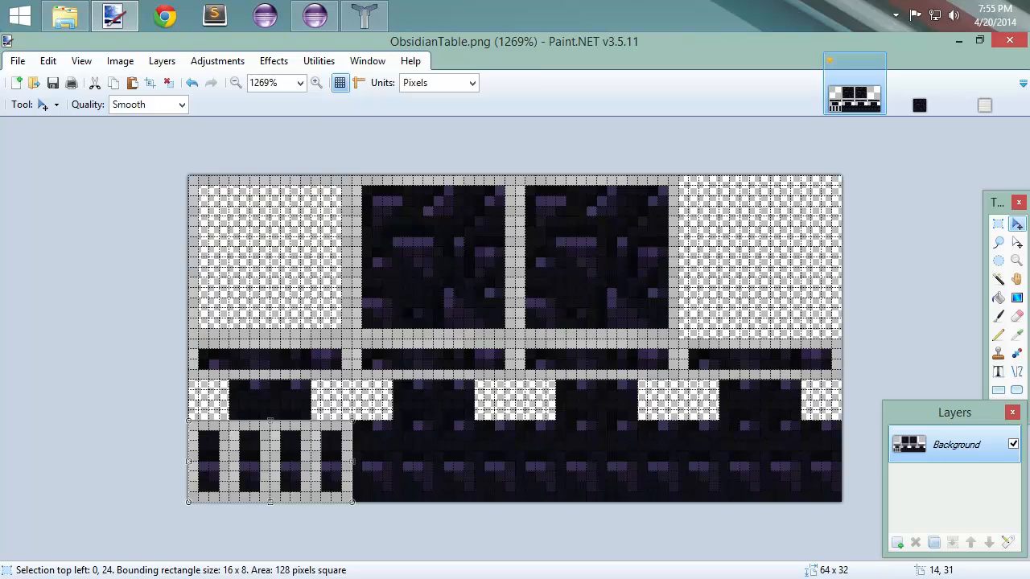
{"action": "left_click_drag", "start_coordinate": [286, 476], "coordinate": [449, 476], "text": "ctrl"}
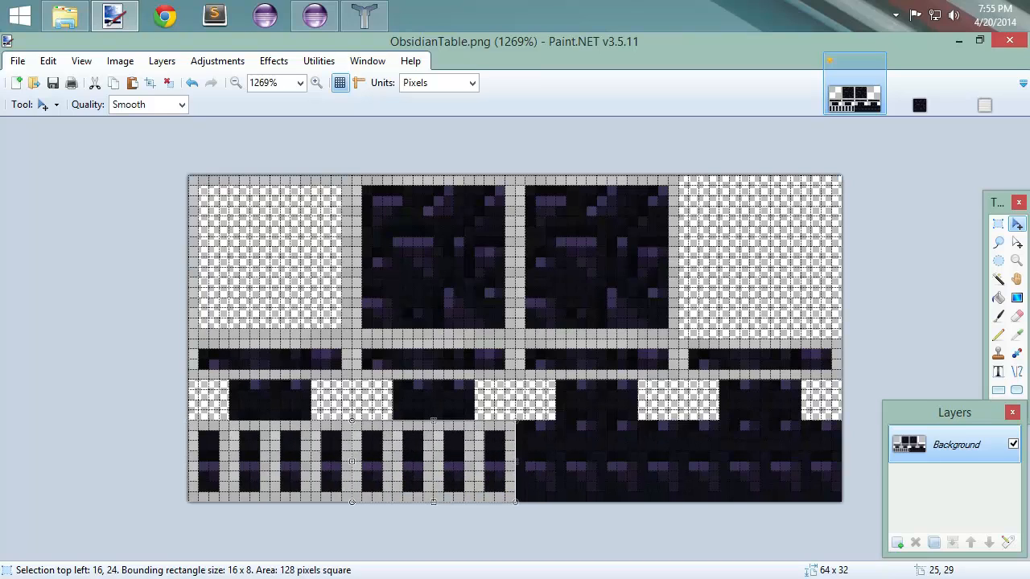
{"action": "key", "text": "ctrl+v"}
{"action": "left_click_drag", "start_coordinate": [264, 456], "coordinate": [591, 457]}
{"action": "key", "text": "ctrl+v"}
{"action": "left_click_drag", "start_coordinate": [286, 476], "coordinate": [755, 466]}
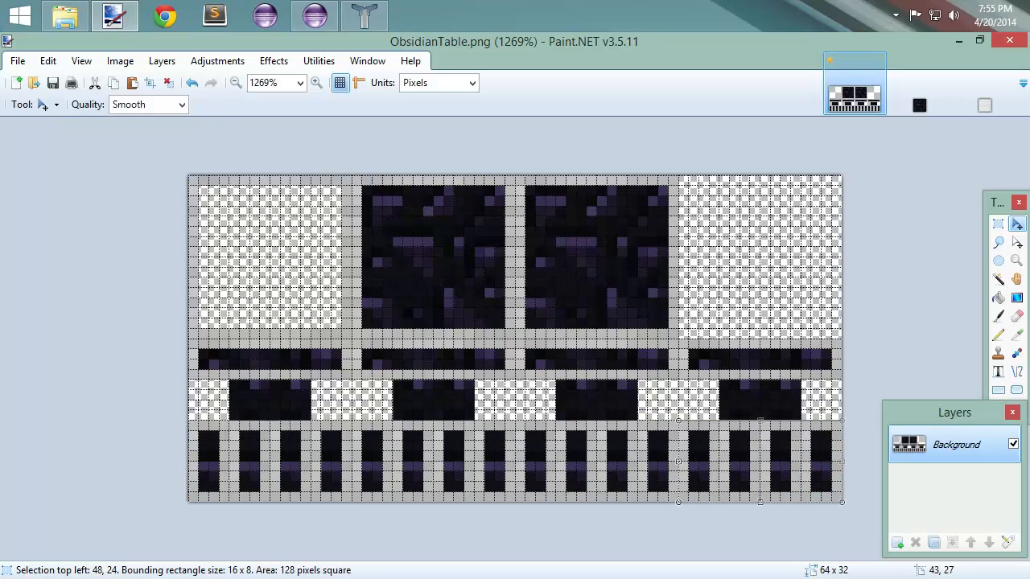
Save ObsidianTable.png with auto-detected bit depth and load it as the table model's texture in Techne.
{"action": "key", "text": "ctrl+s"}
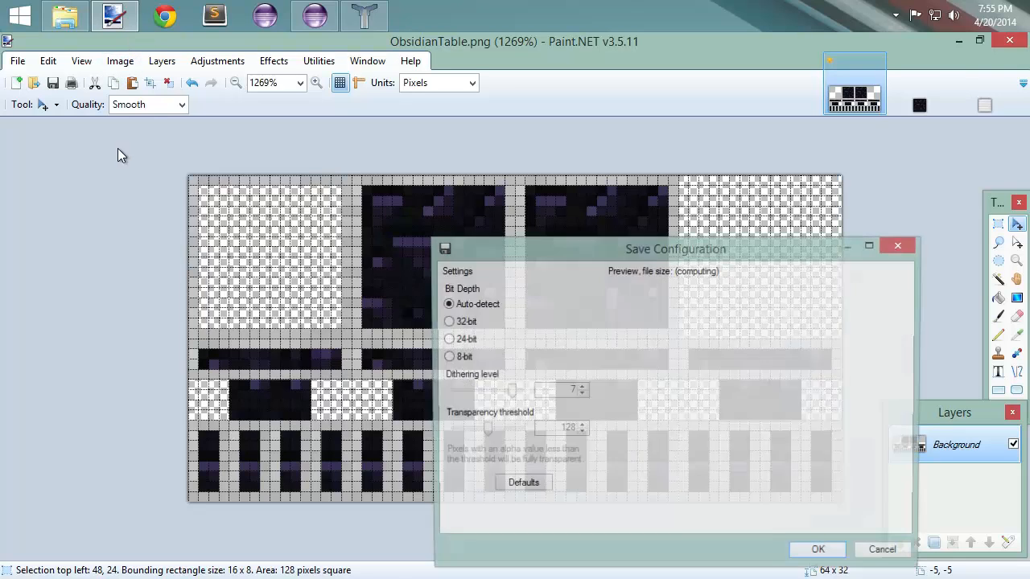
{"action": "left_click", "coordinate": [822, 555]}
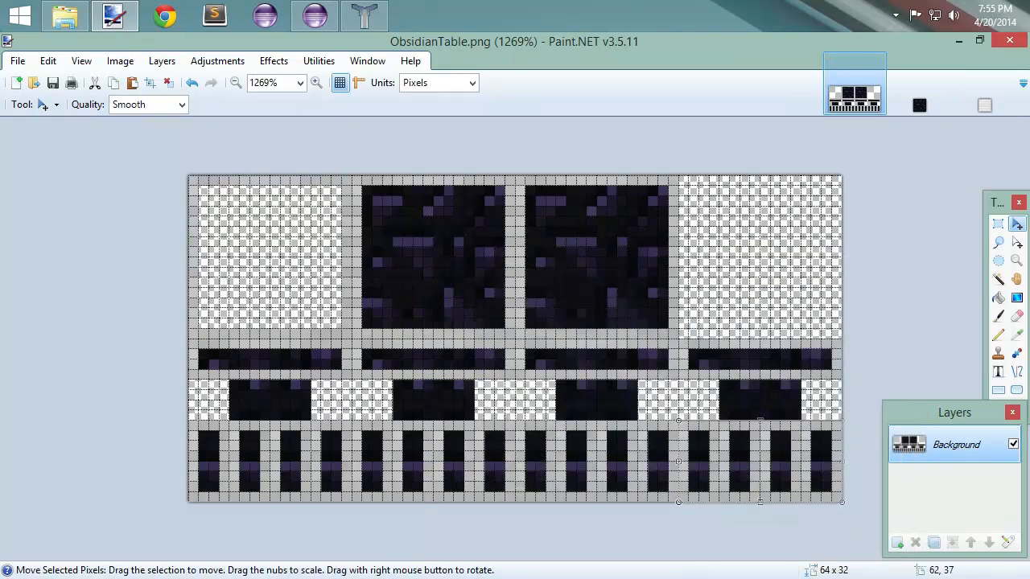
{"action": "left_click", "coordinate": [363, 16]}
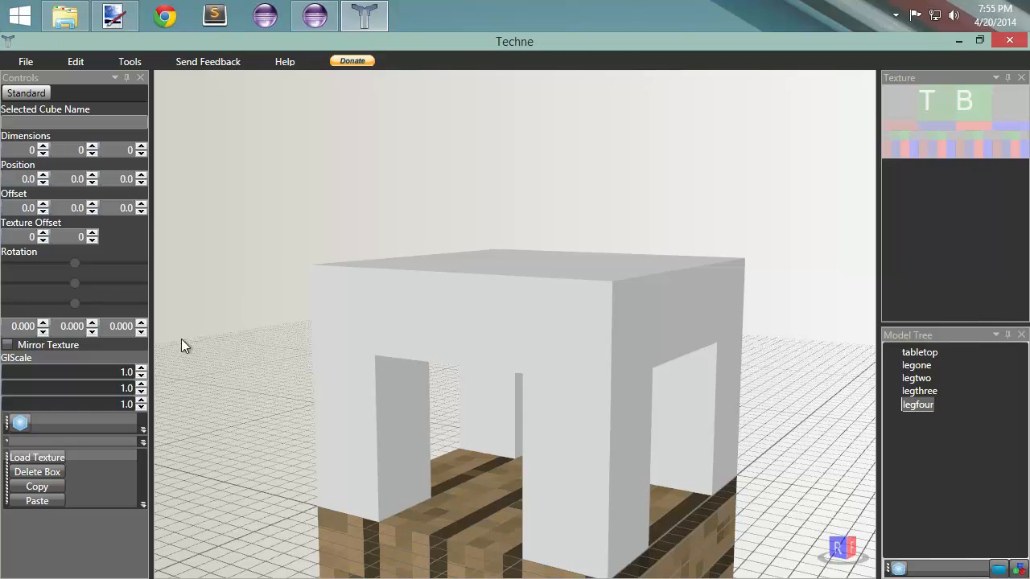
{"action": "left_click", "coordinate": [39, 457]}
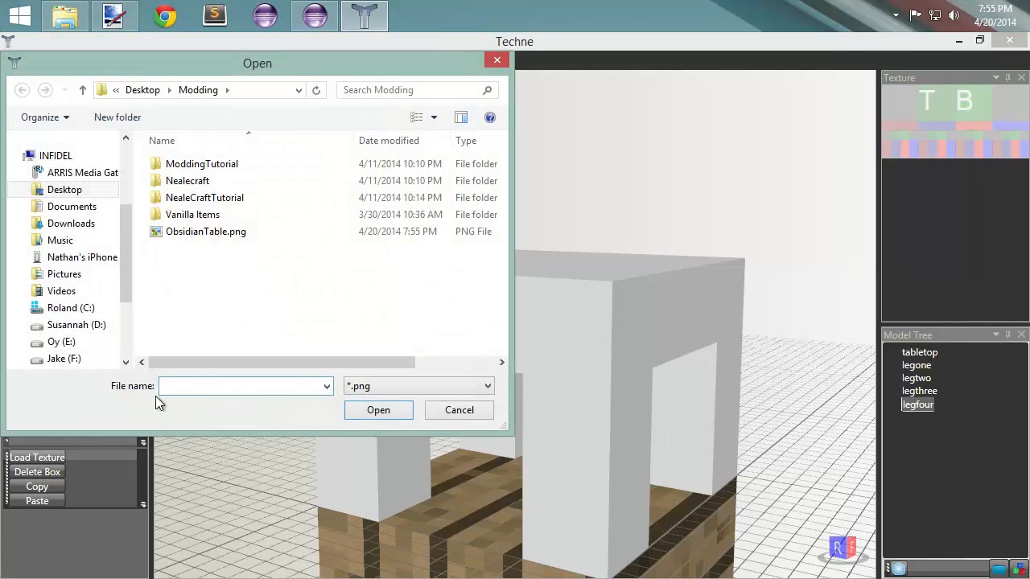
{"action": "double_click", "coordinate": [229, 233]}
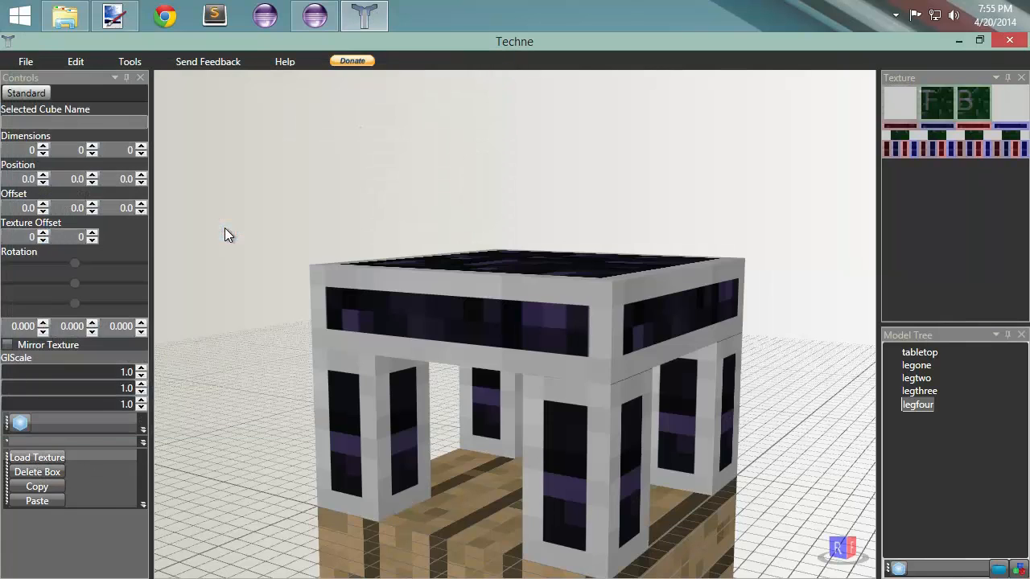
{"action": "mouse_move", "coordinate": [687, 199]}
{"action": "right_mouse_down"}
{"action": "mouse_move", "coordinate": [652, 227]}
{"action": "mouse_move", "coordinate": [527, 219]}
{"action": "mouse_move", "coordinate": [325, 235]}
{"action": "mouse_move", "coordinate": [256, 204]}
{"action": "mouse_move", "coordinate": [631, 212]}
{"action": "mouse_move", "coordinate": [522, 199]}
{"action": "mouse_move", "coordinate": [515, 177]}
{"action": "mouse_move", "coordinate": [521, 193]}
{"action": "mouse_move", "coordinate": [789, 211]}
{"action": "mouse_move", "coordinate": [683, 234]}
{"action": "mouse_move", "coordinate": [545, 238]}
{"action": "mouse_move", "coordinate": [504, 300]}
{"action": "right_mouse_up"}
{"action": "scroll", "coordinate": [547, 224], "scroll_direction": "down", "scroll_amount": 5}
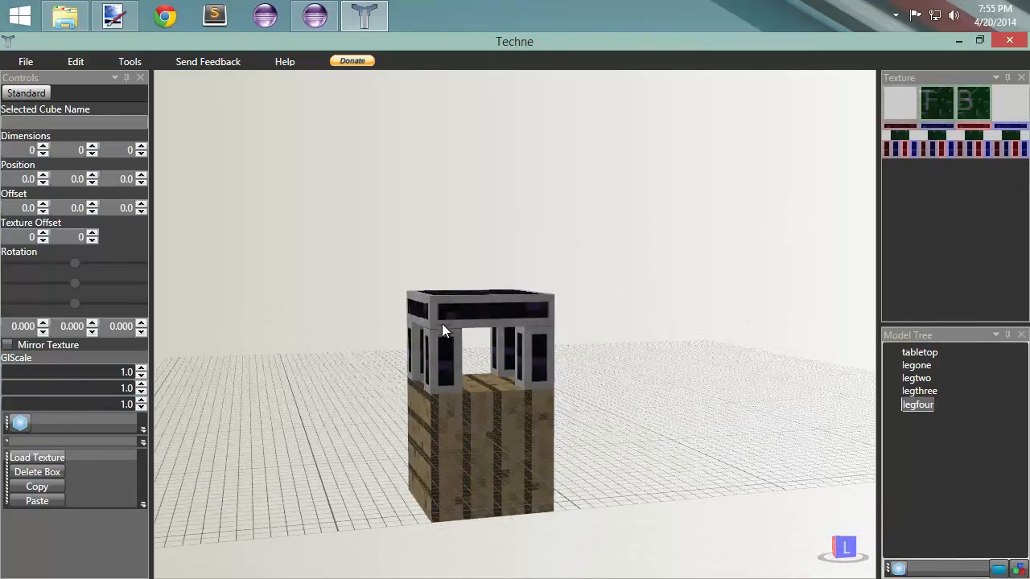
Switch to Paint.NET, deselect, and pencil dark two-pixel gaps into row 19 near both ends of all four tabletop side strips.
{"action": "right_click_drag", "start_coordinate": [348, 352], "coordinate": [450, 353]}
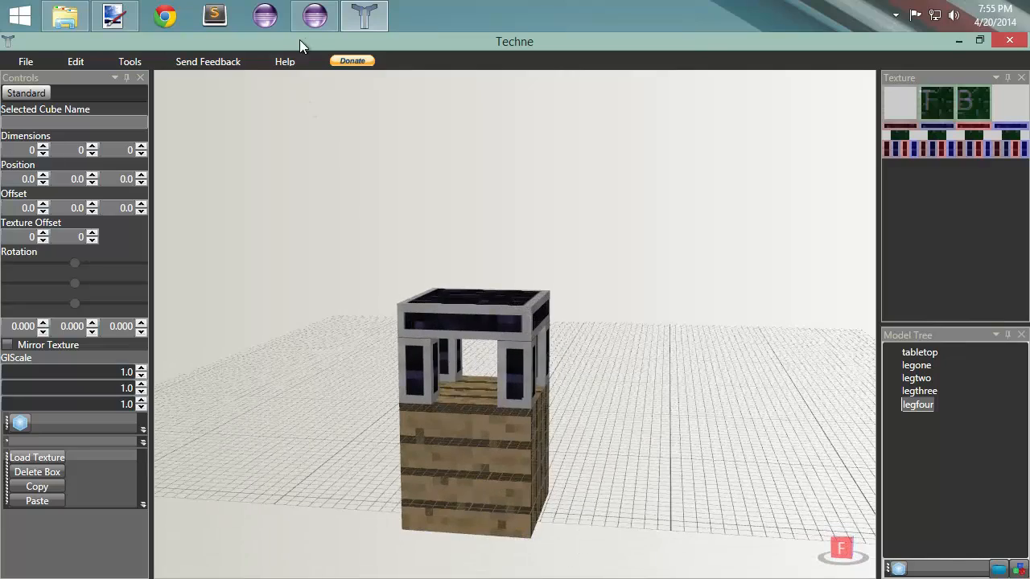
{"action": "left_click", "coordinate": [113, 16]}
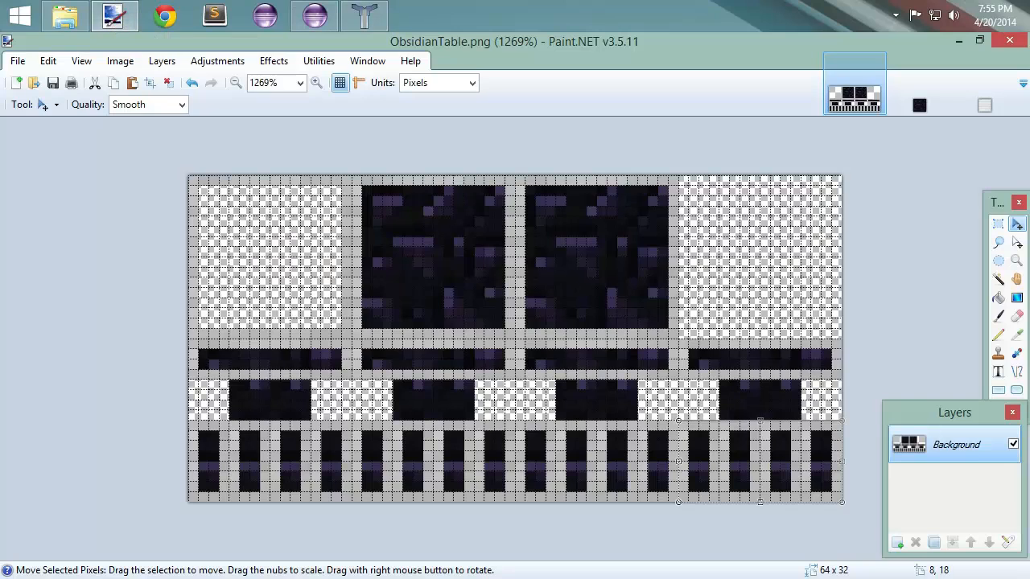
{"action": "left_click", "coordinate": [1018, 335]}
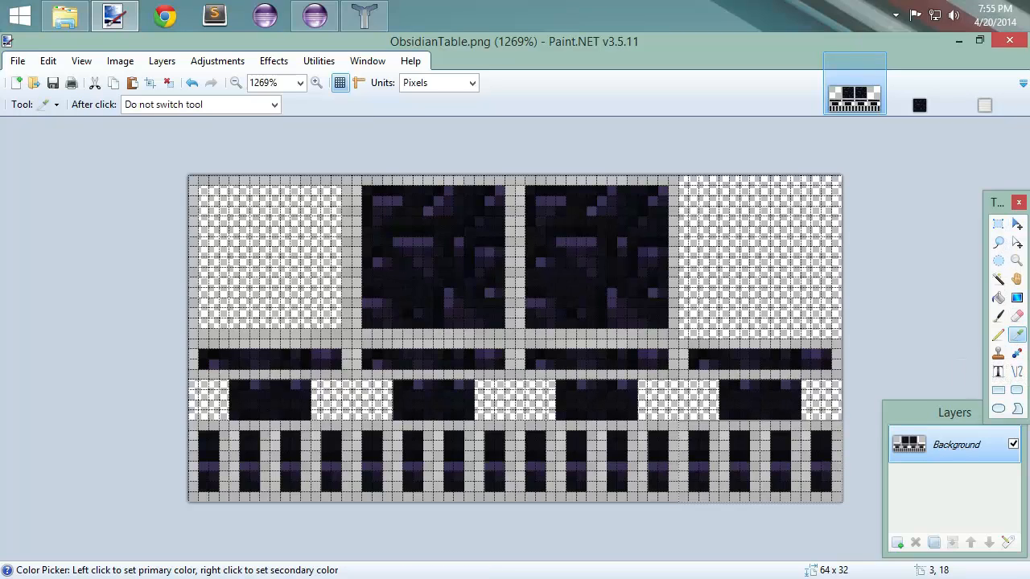
{"action": "left_click", "coordinate": [998, 336]}
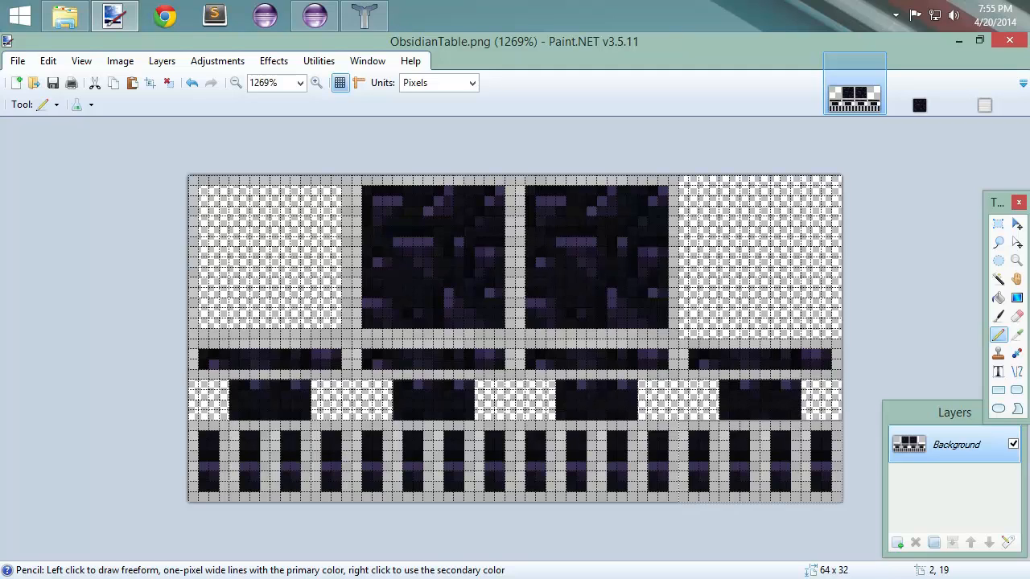
{"action": "key", "text": "ctrl+d"}
{"action": "left_click", "coordinate": [214, 373]}
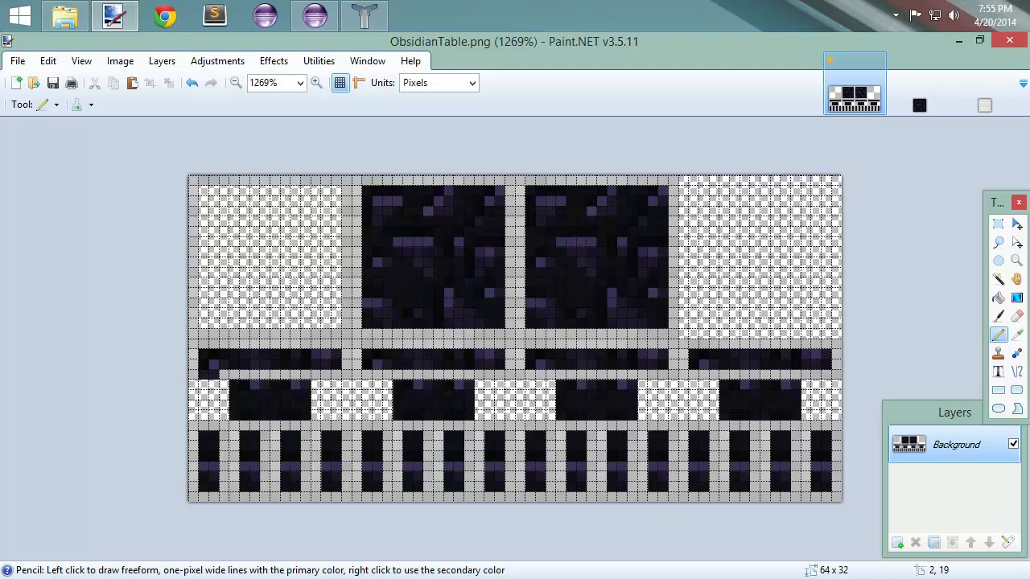
{"action": "left_click", "coordinate": [326, 374]}
{"action": "left_click", "coordinate": [337, 374]}
{"action": "left_click", "coordinate": [366, 374]}
{"action": "left_click", "coordinate": [376, 374]}
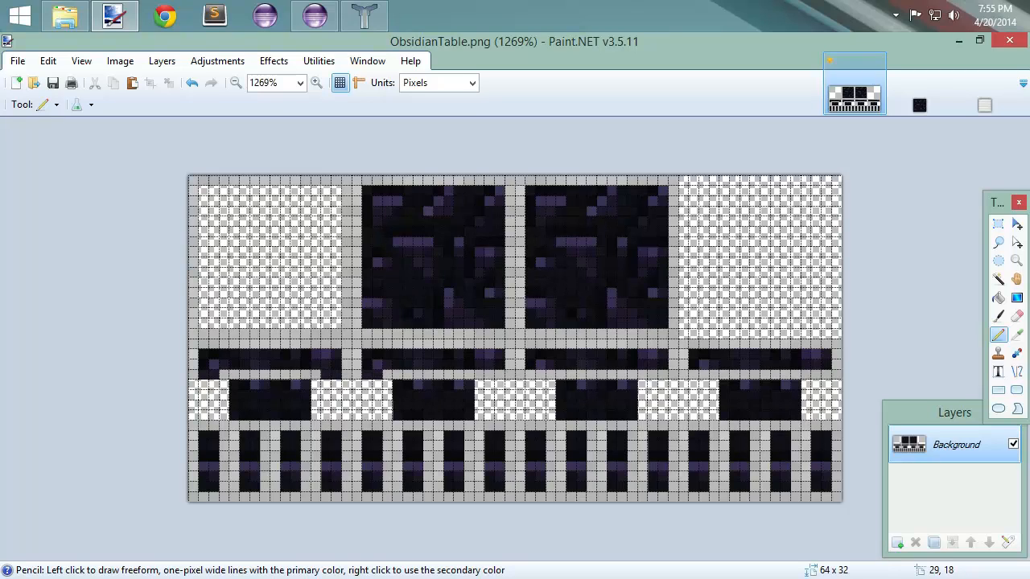
{"action": "left_click", "coordinate": [489, 374]}
{"action": "left_click", "coordinate": [499, 374]}
{"action": "left_click", "coordinate": [530, 374]}
{"action": "left_click", "coordinate": [541, 374]}
{"action": "left_click", "coordinate": [652, 374]}
{"action": "left_click", "coordinate": [663, 374]}
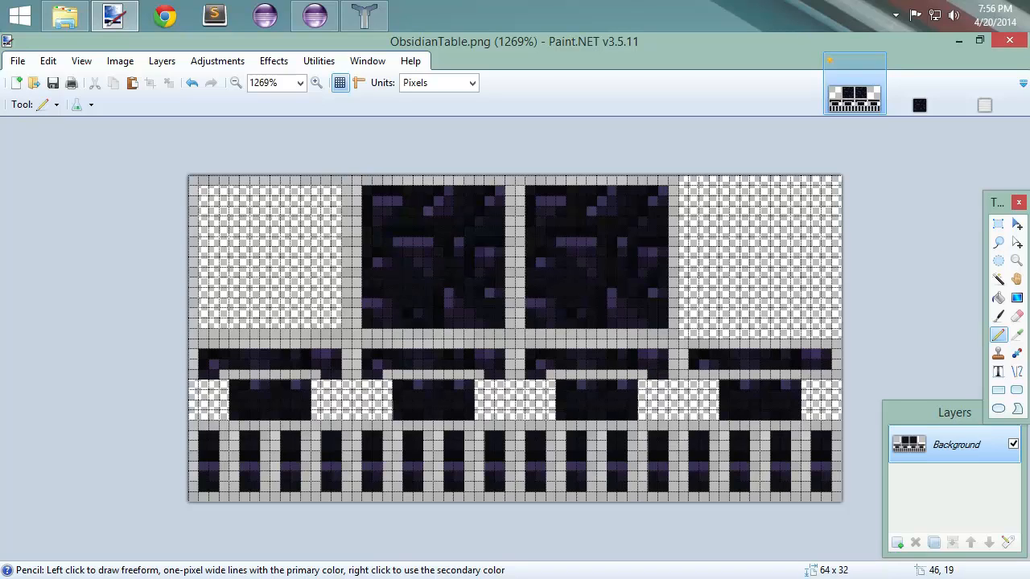
{"action": "left_click", "coordinate": [694, 374]}
{"action": "left_click", "coordinate": [704, 375]}
{"action": "left_click", "coordinate": [815, 374]}
{"action": "left_click", "coordinate": [826, 374]}
Pencil dark pixels over the two inner top-border pixels in row 24 of all sixteen leg faces, opening their iron frames upward.
{"action": "left_click", "coordinate": [816, 425]}
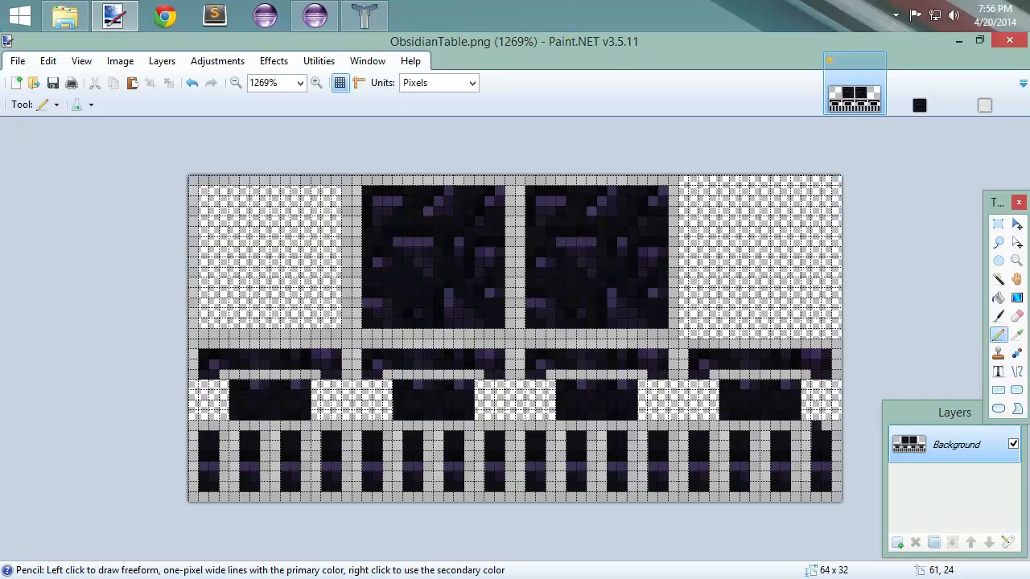
{"action": "left_click", "coordinate": [827, 426]}
{"action": "left_click", "coordinate": [774, 426]}
{"action": "left_click", "coordinate": [785, 425]}
{"action": "left_click", "coordinate": [735, 426]}
{"action": "left_click", "coordinate": [744, 425]}
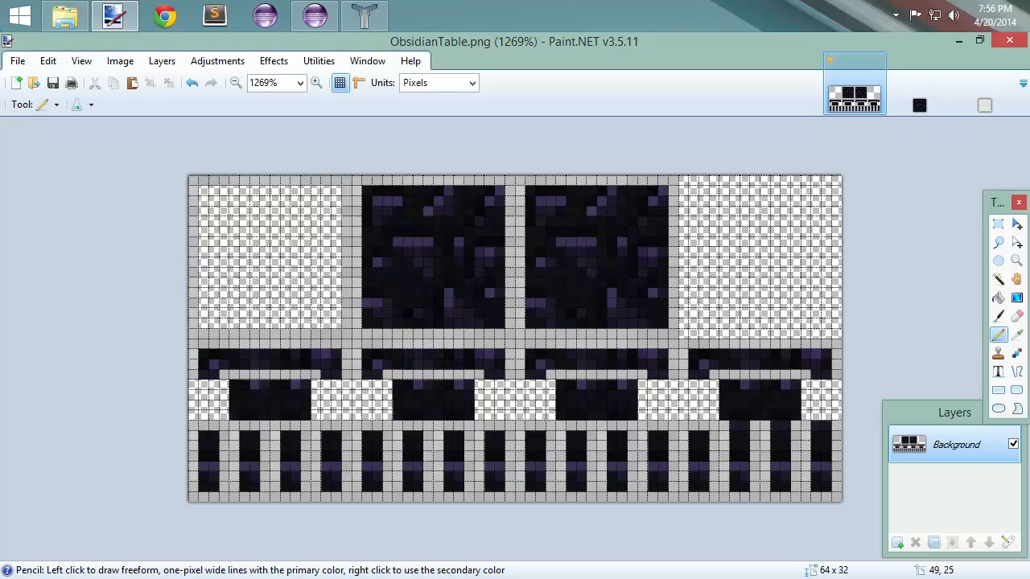
{"action": "left_click", "coordinate": [693, 425]}
{"action": "left_click", "coordinate": [704, 425]}
{"action": "left_click", "coordinate": [652, 425]}
{"action": "left_click", "coordinate": [663, 425]}
{"action": "left_click", "coordinate": [612, 425]}
{"action": "left_click", "coordinate": [622, 425]}
{"action": "left_click", "coordinate": [571, 425]}
{"action": "left_click", "coordinate": [582, 426]}
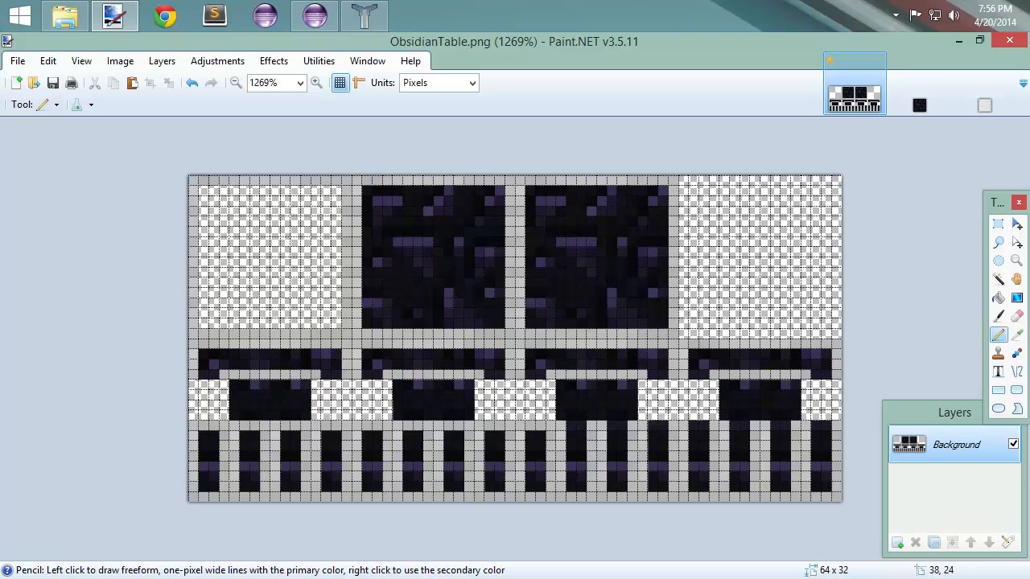
{"action": "left_click", "coordinate": [530, 426]}
{"action": "left_click", "coordinate": [540, 425]}
{"action": "left_click", "coordinate": [490, 426]}
{"action": "left_click", "coordinate": [500, 426]}
{"action": "left_click", "coordinate": [448, 426]}
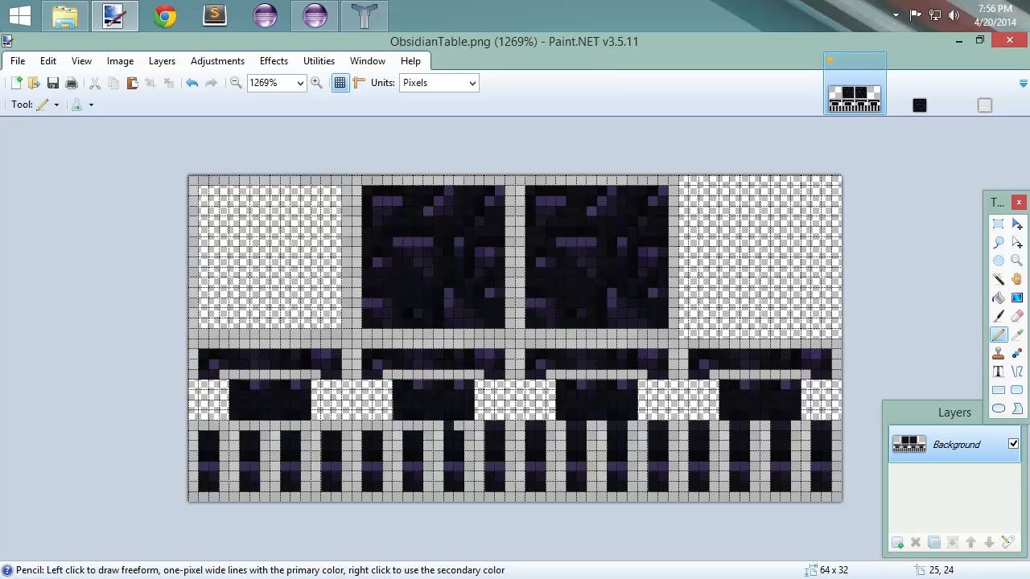
{"action": "left_click", "coordinate": [458, 426]}
{"action": "left_click", "coordinate": [408, 426]}
{"action": "left_click", "coordinate": [419, 426]}
{"action": "left_click", "coordinate": [368, 425]}
{"action": "left_click", "coordinate": [378, 425]}
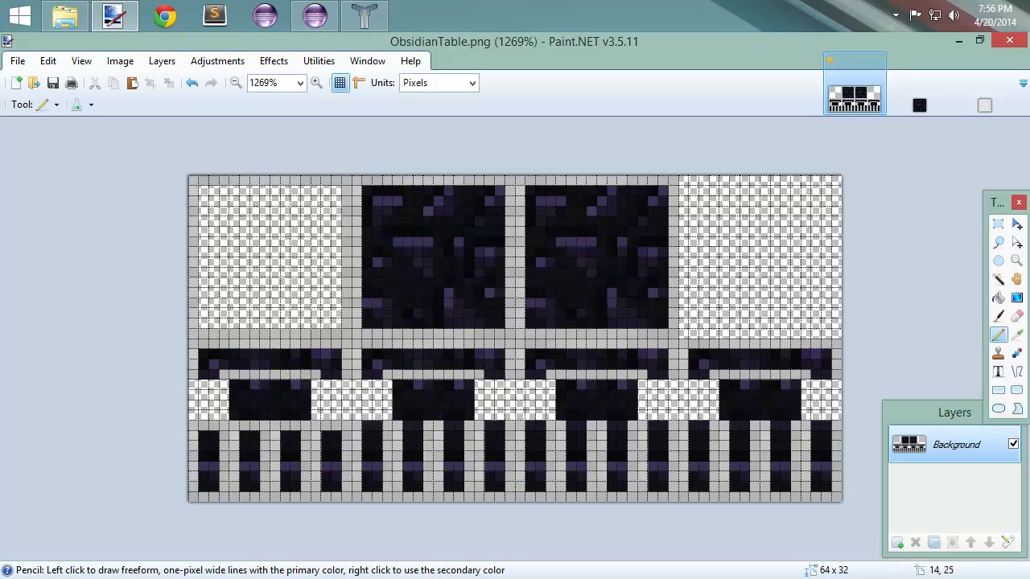
{"action": "left_click", "coordinate": [326, 426]}
{"action": "left_click", "coordinate": [336, 426]}
{"action": "left_click", "coordinate": [285, 425]}
{"action": "left_click", "coordinate": [295, 425]}
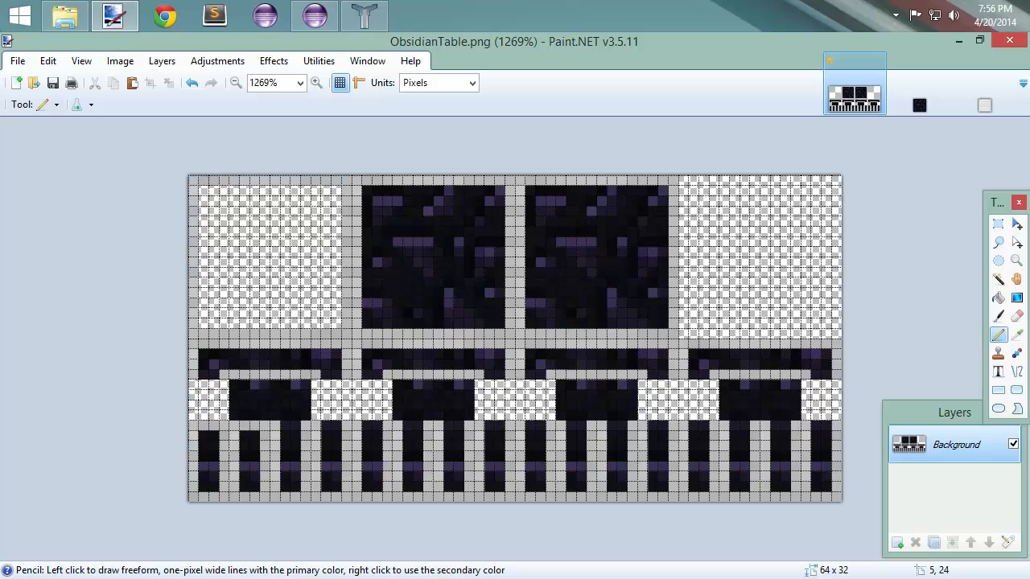
{"action": "left_click", "coordinate": [244, 426]}
{"action": "left_click", "coordinate": [254, 425]}
{"action": "left_click", "coordinate": [203, 426]}
{"action": "left_click", "coordinate": [214, 426]}
Switch to Techne and examine the joined tabletop and leg frames of the textured table up close.
{"action": "left_click", "coordinate": [364, 16]}
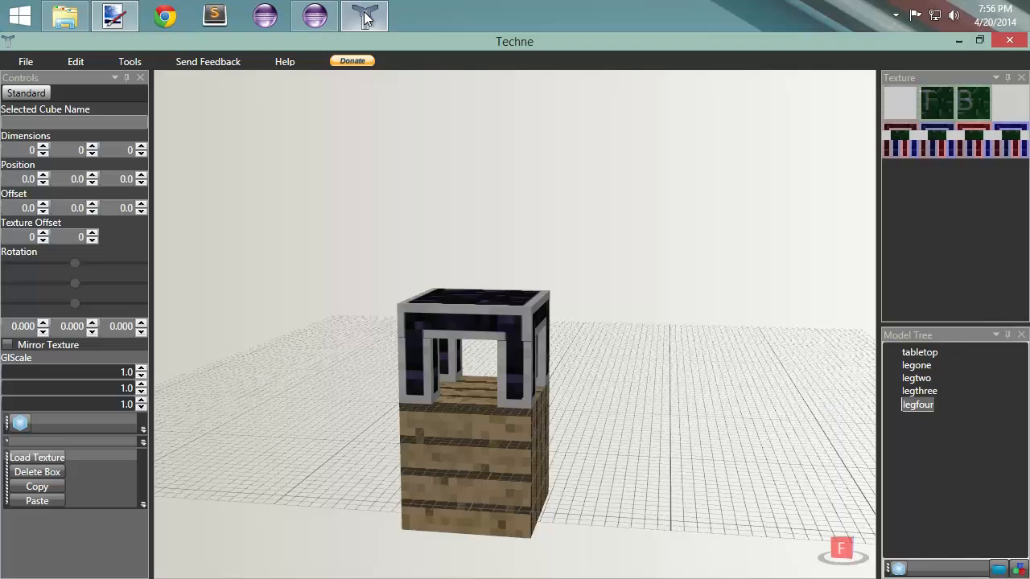
{"action": "left_click_drag", "start_coordinate": [637, 302], "coordinate": [469, 271]}
{"action": "scroll", "coordinate": [738, 274], "scroll_direction": "up", "scroll_amount": 6}
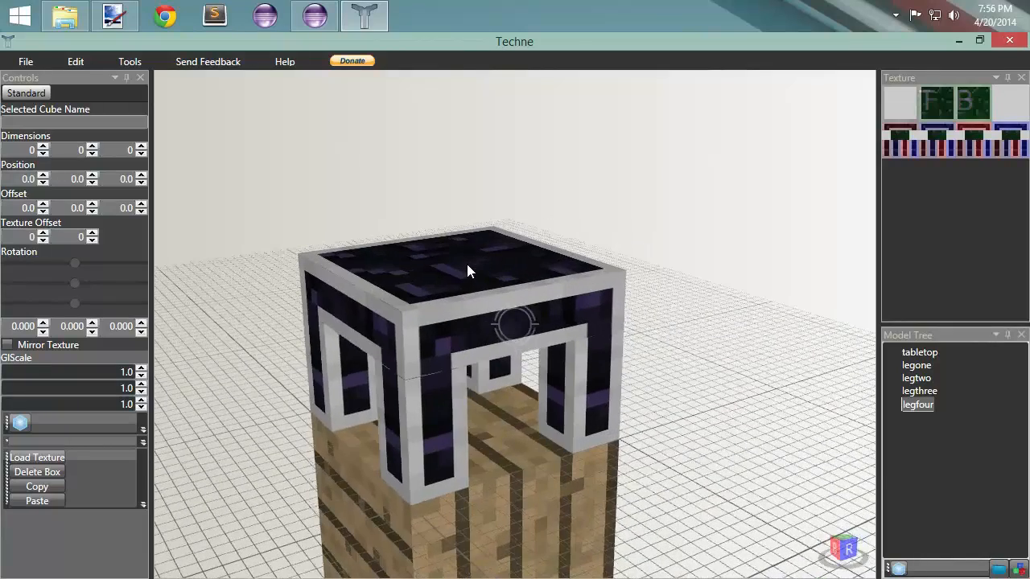
Export the table model as the Java file ObsidianTable.java into the Modding folder.
{"action": "left_click", "coordinate": [24, 62]}
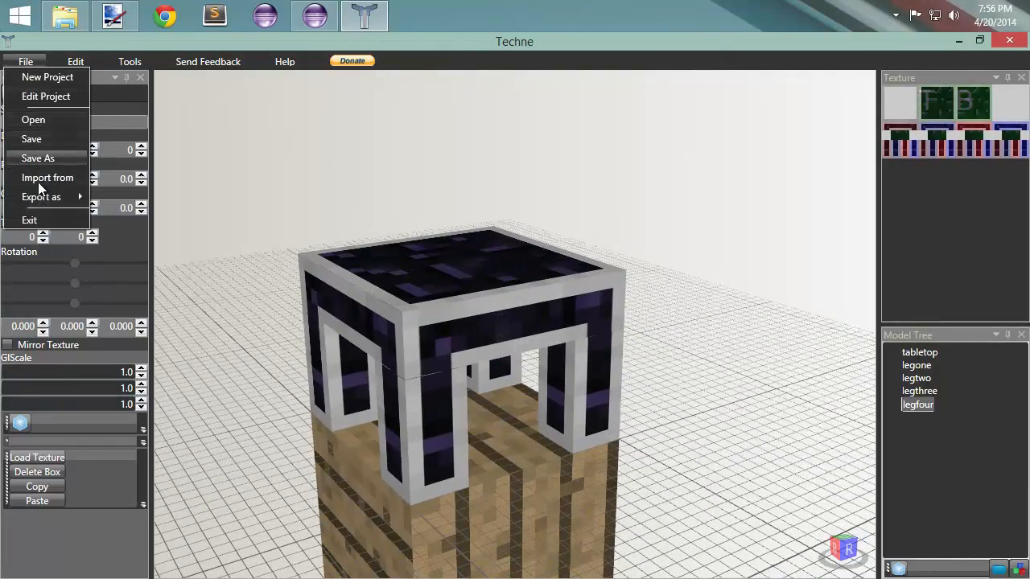
{"action": "mouse_move", "coordinate": [91, 198]}
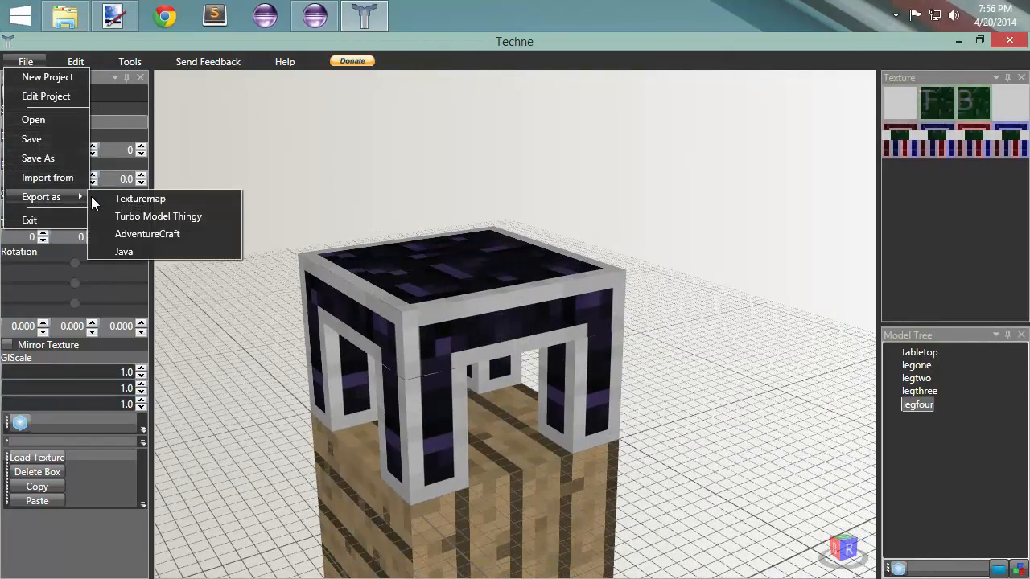
{"action": "left_click", "coordinate": [123, 250]}
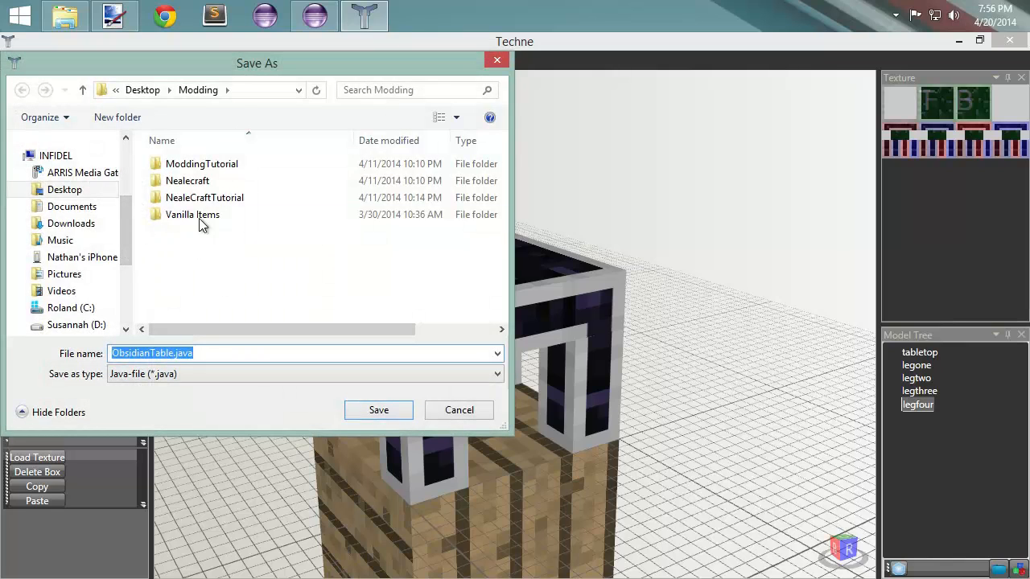
{"action": "left_click", "coordinate": [374, 411]}
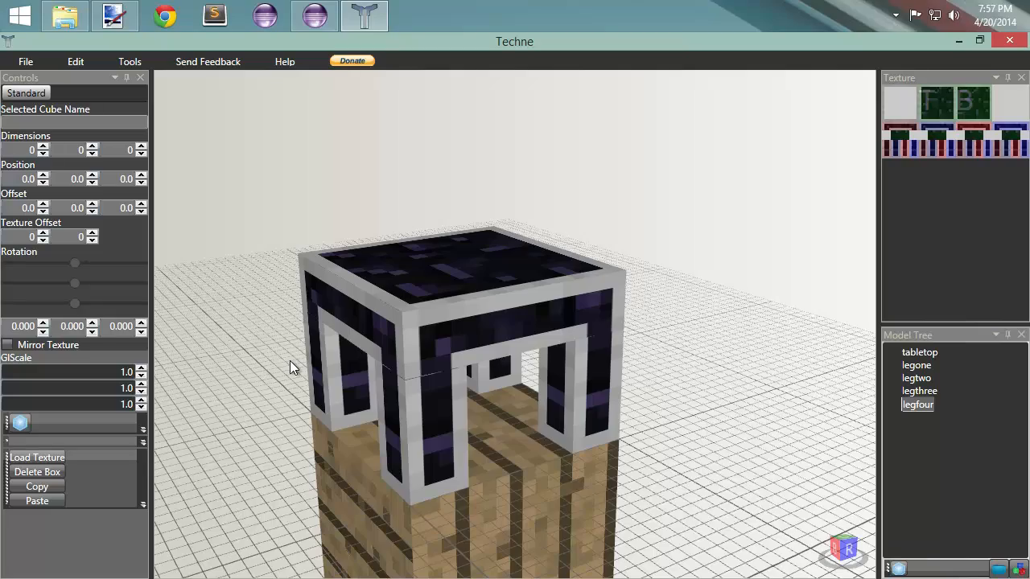
{"action": "right_click_drag", "start_coordinate": [290, 360], "coordinate": [393, 317]}
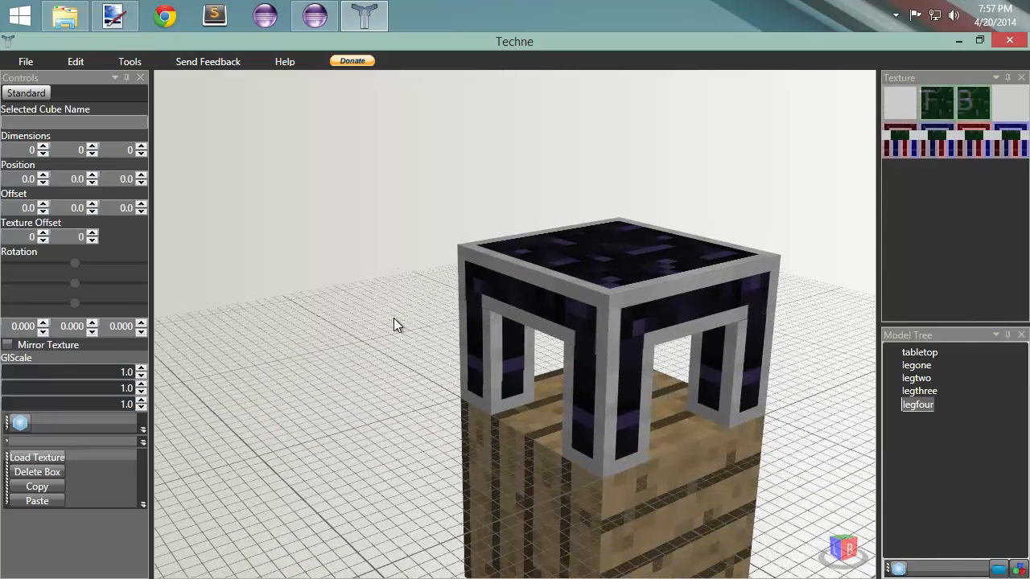